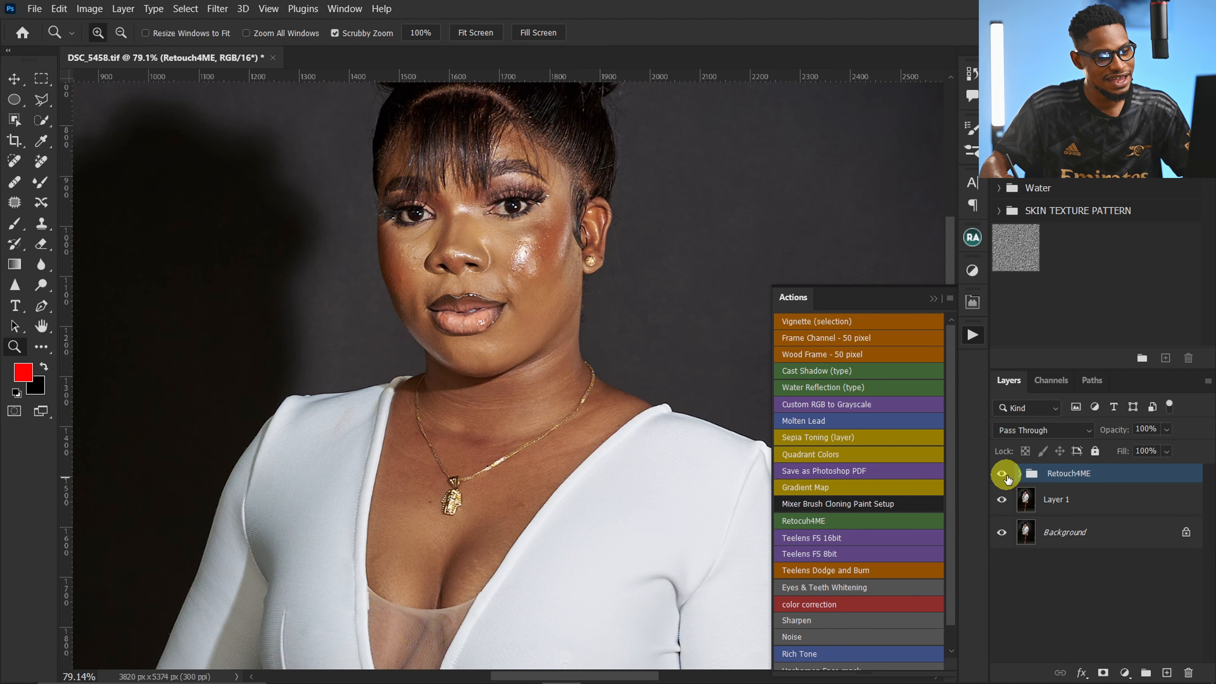
Step: Run the Teelens FS 16bit action on the portrait, accepting a Gaussian Blur radius of 6.4 pixels for the low layer
scroll(635, 394, "down", 5)
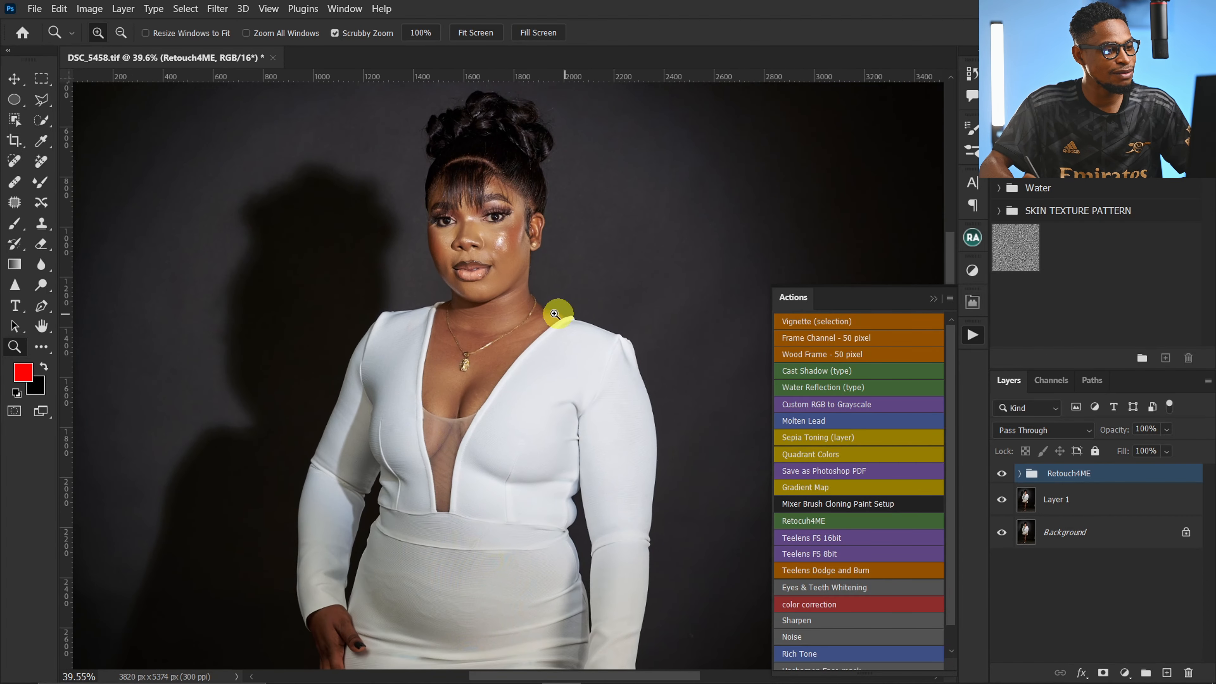
left_click_drag(506, 244, 789, 116)
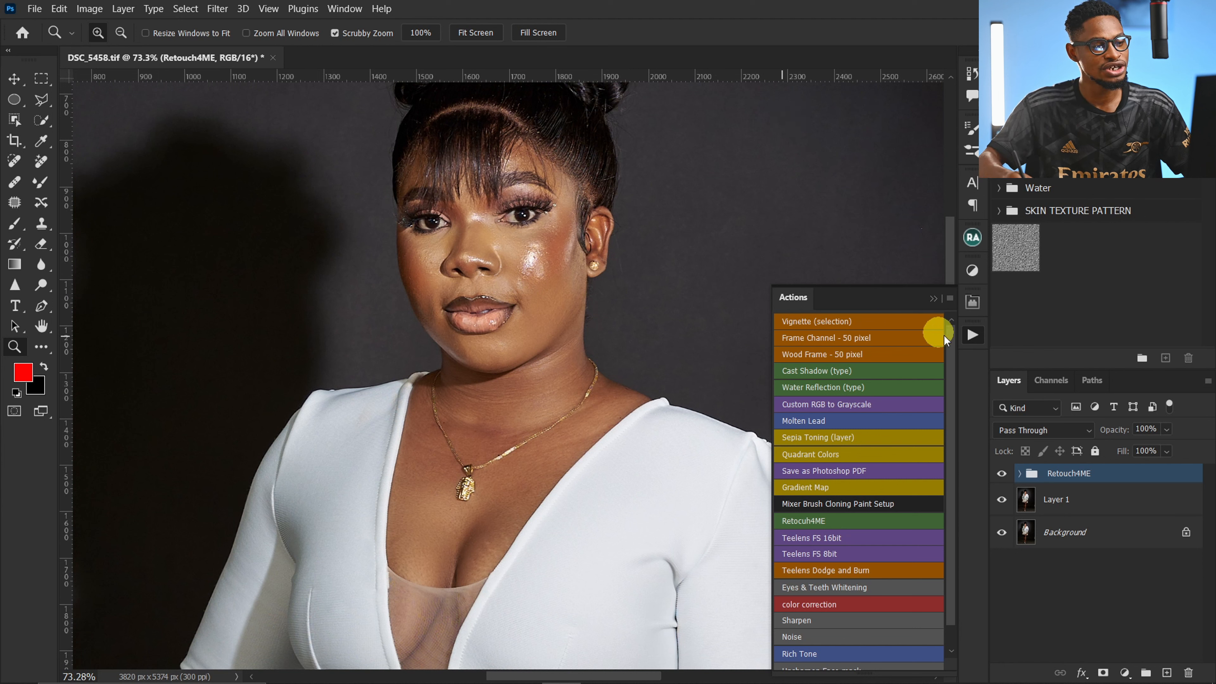
left_click(929, 299)
left_click(973, 335)
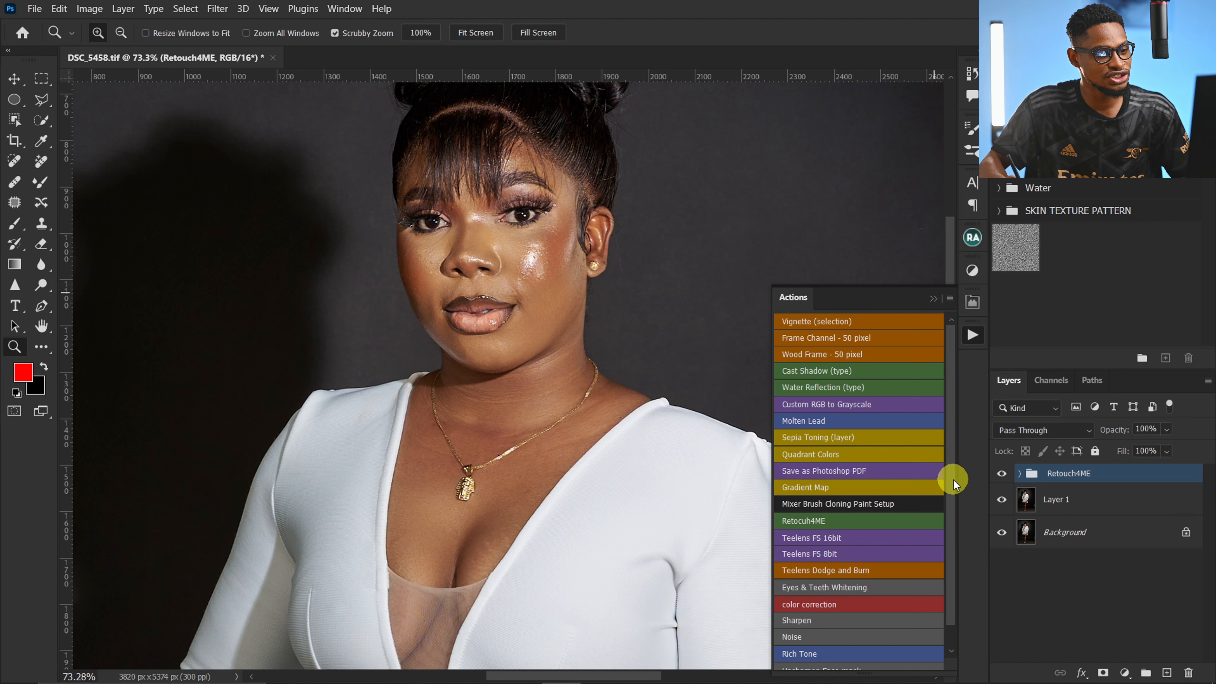
scroll(954, 479, "down", 1)
key("ctrl")
key("ctrl")
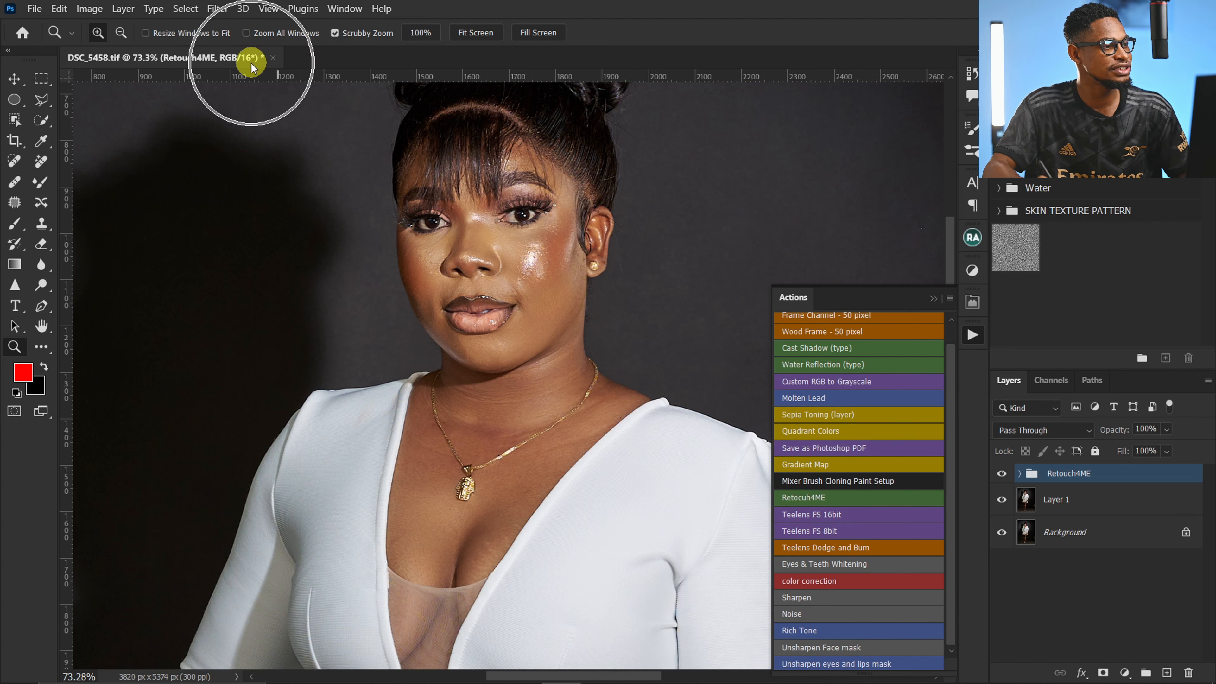
key("ctrl")
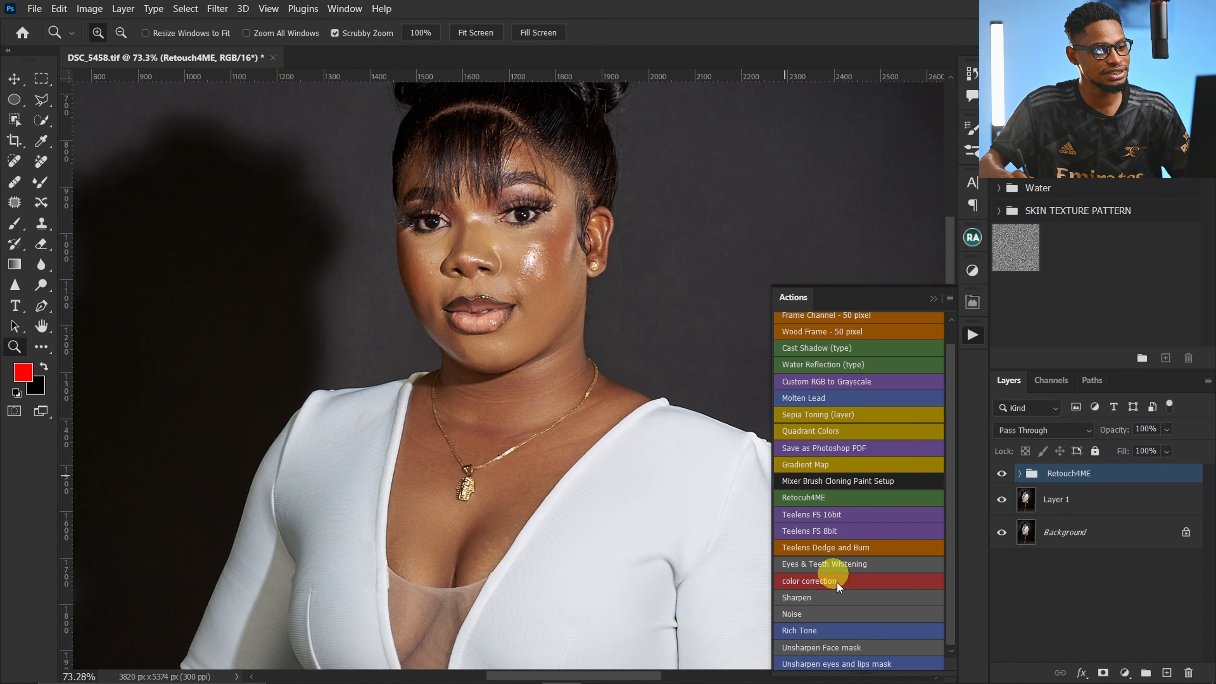
left_click(828, 515)
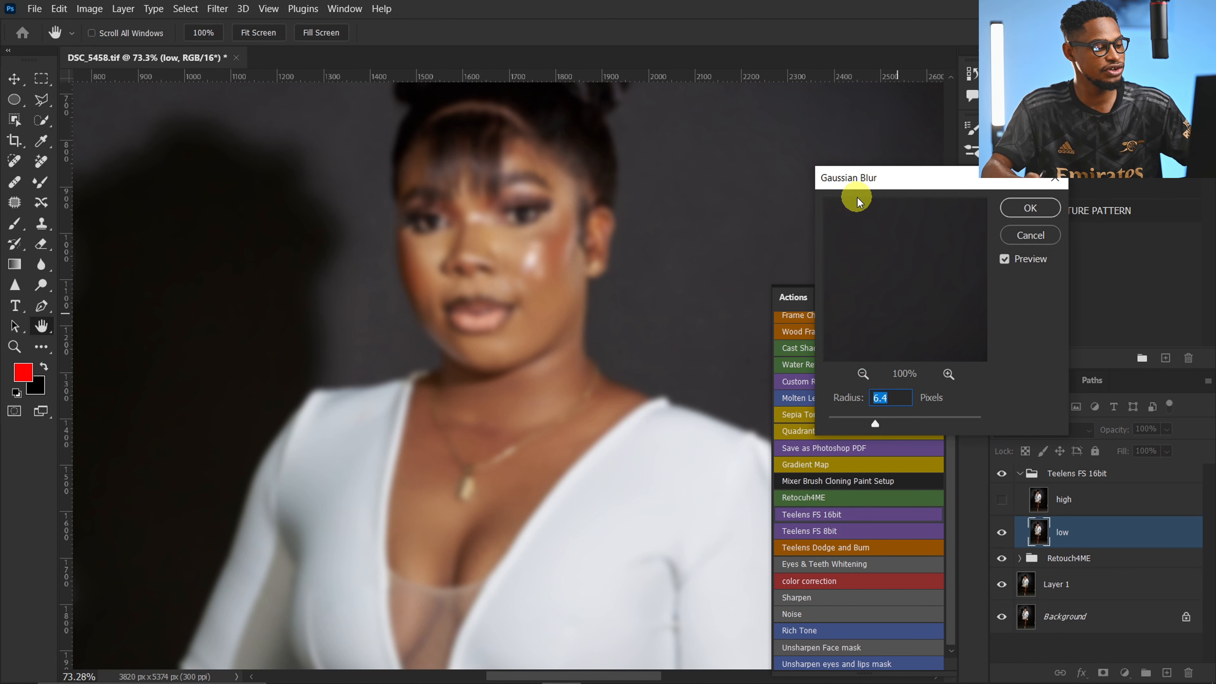
left_click(1030, 208)
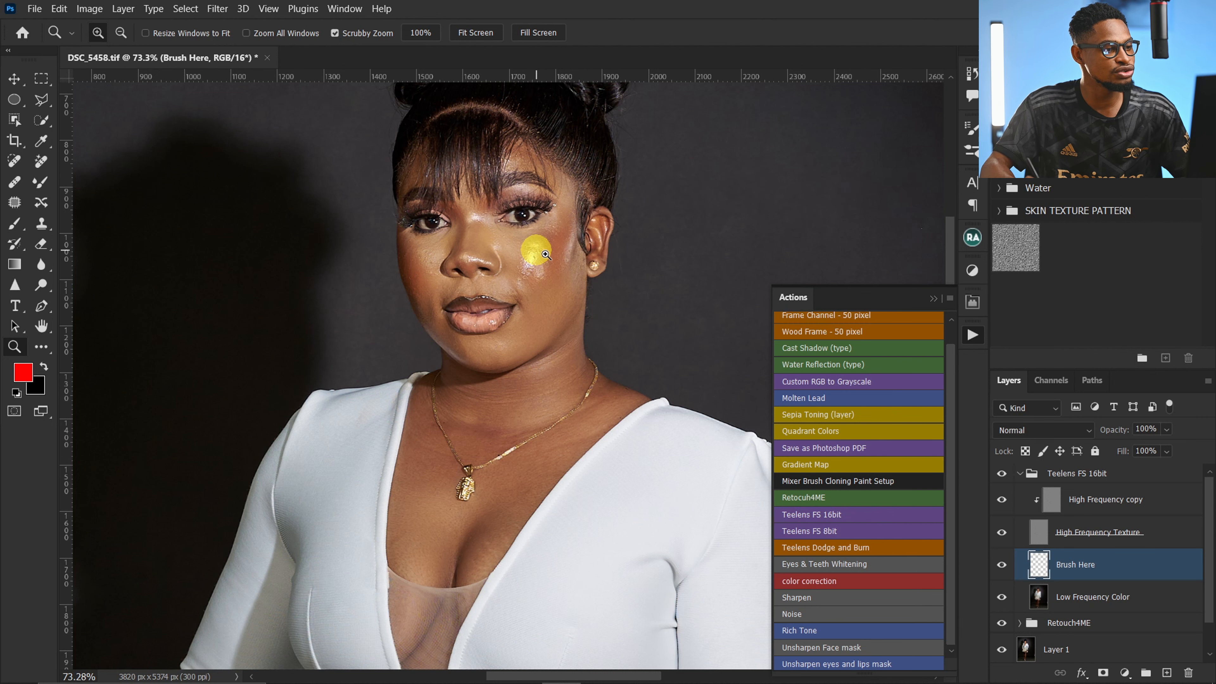
Step: Select the High Frequency copy layer and set up the Clone Stamp tool with a soft round brush
left_click_drag(535, 235, 540, 287)
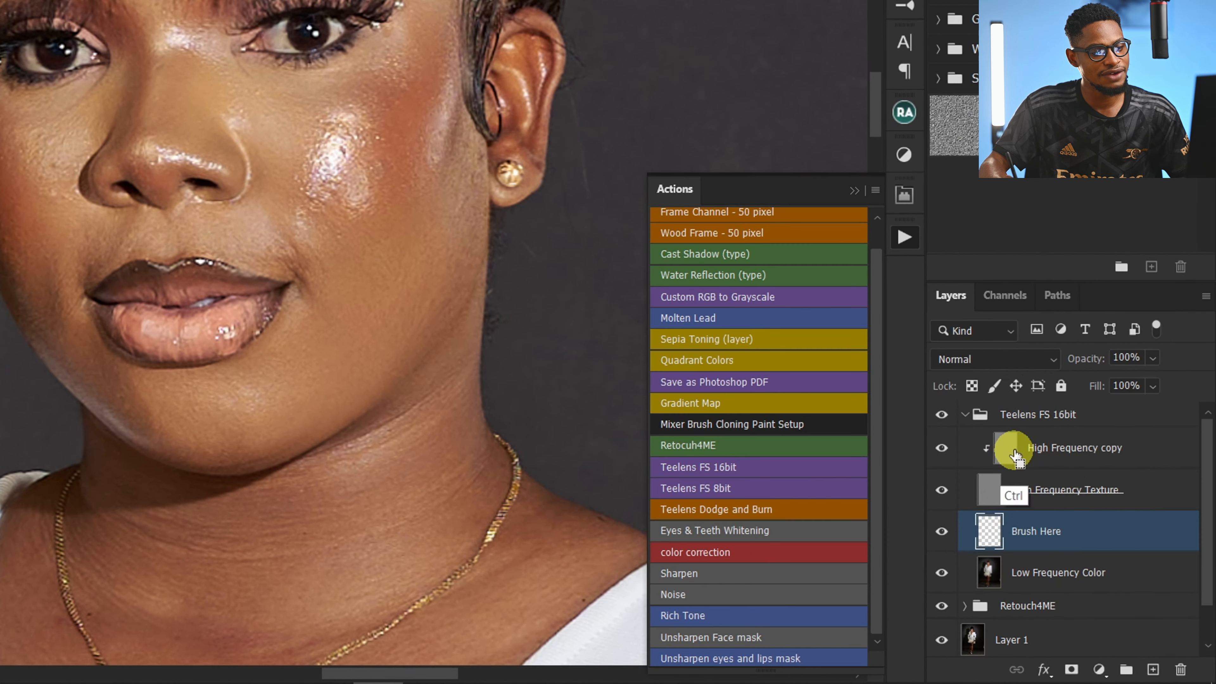
left_click(1015, 455)
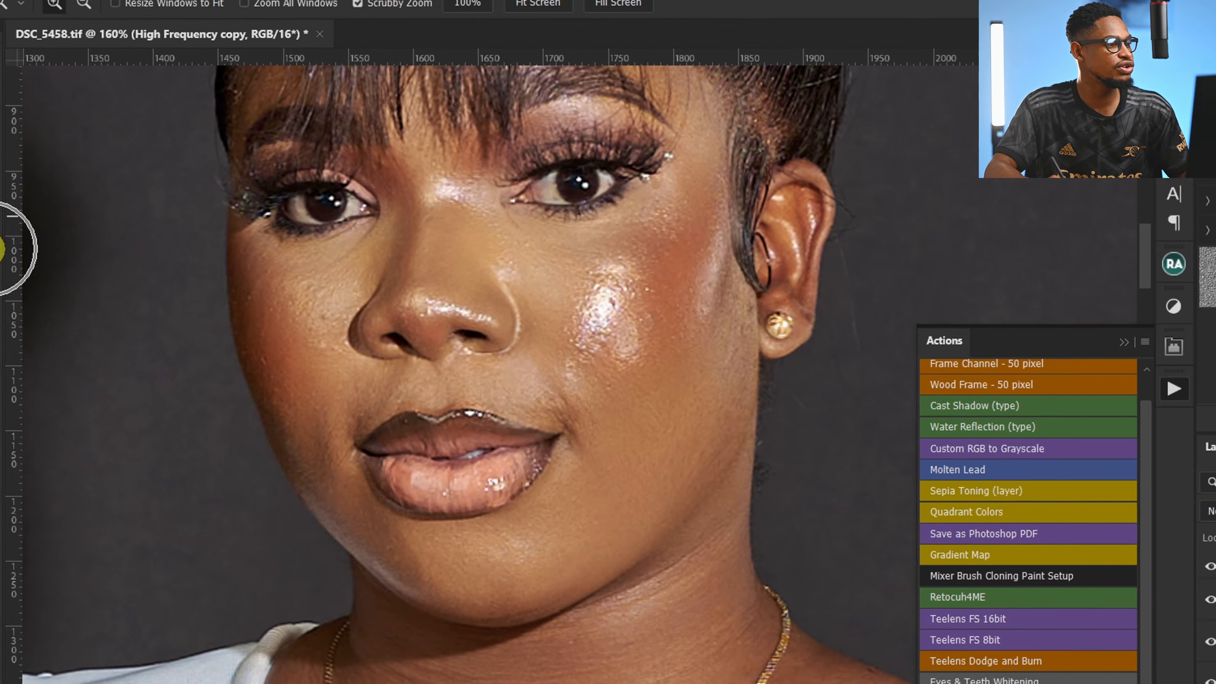
left_click(54, 283)
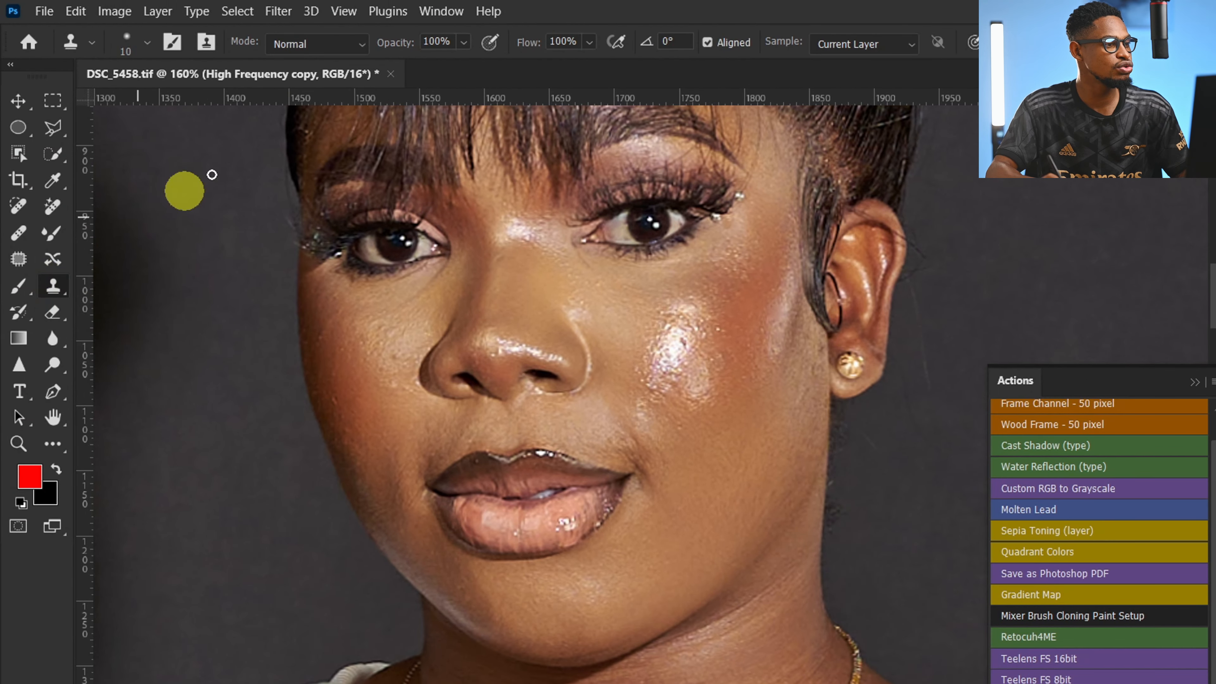
left_click(147, 42)
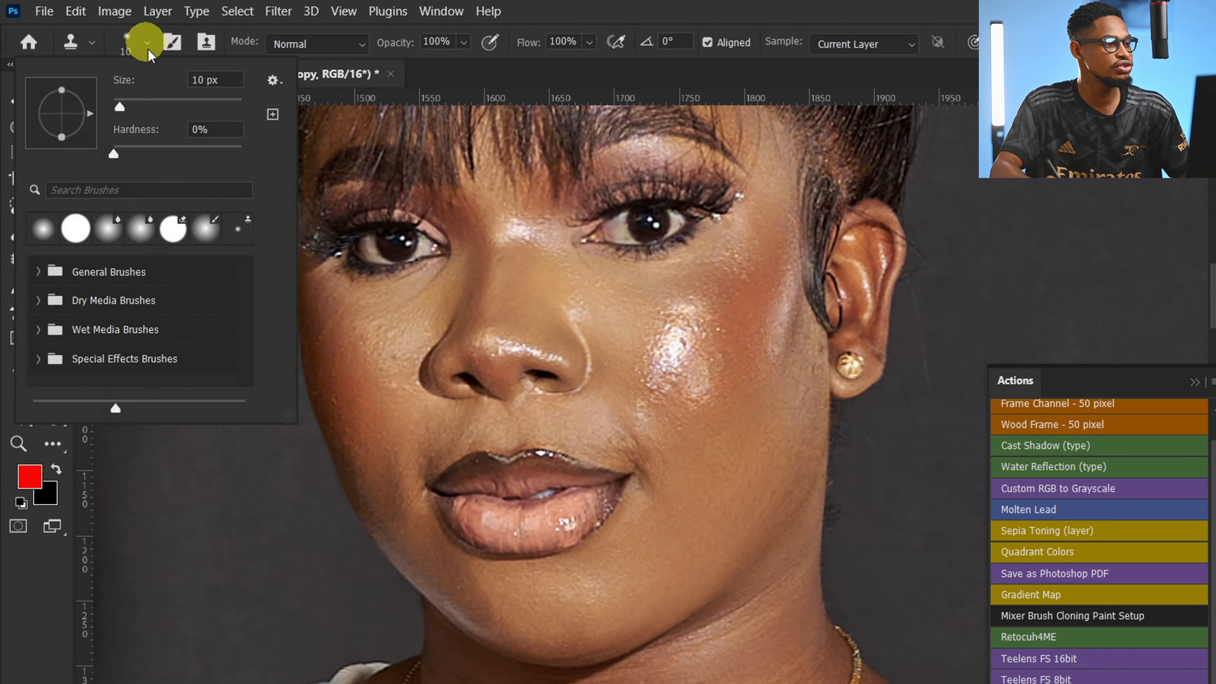
left_click(44, 230)
key("Escape")
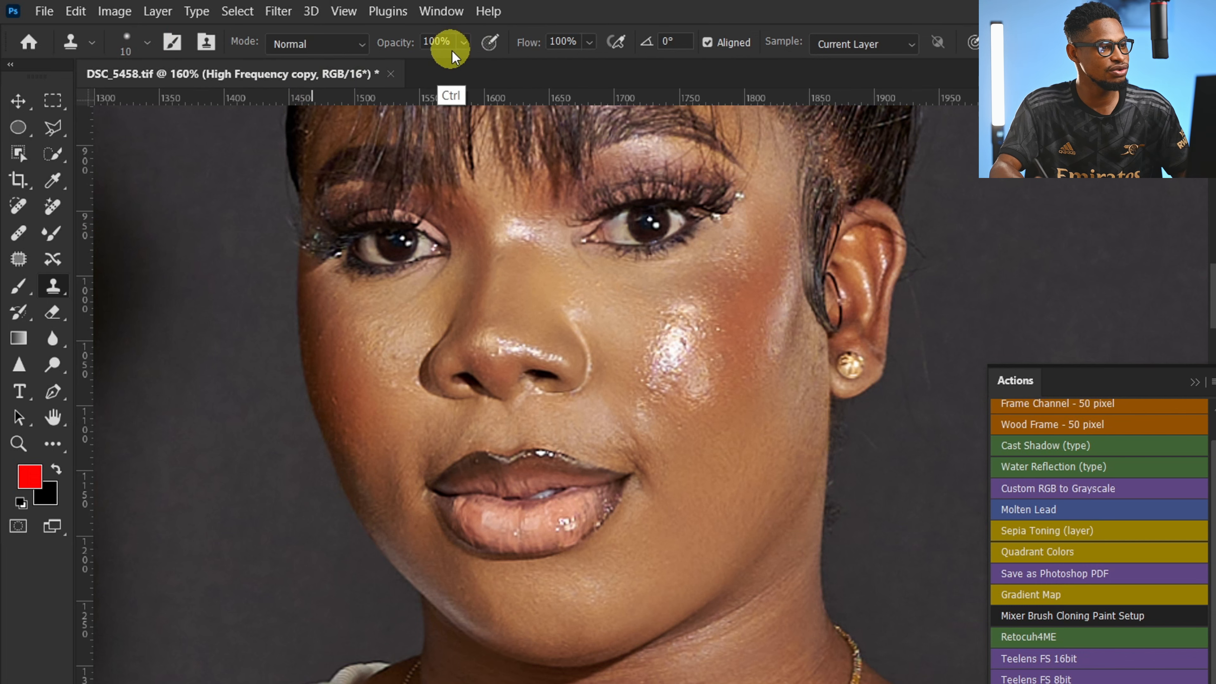
Step: Sample nearby skin and clone its texture around the shiny highlight on the cheek nearest the visible ear, at 100% opacity
key("z")
mouse_move(689, 339)
left_mouse_down()
mouse_move(723, 351)
mouse_move(691, 349)
left_mouse_up()
key("alt")
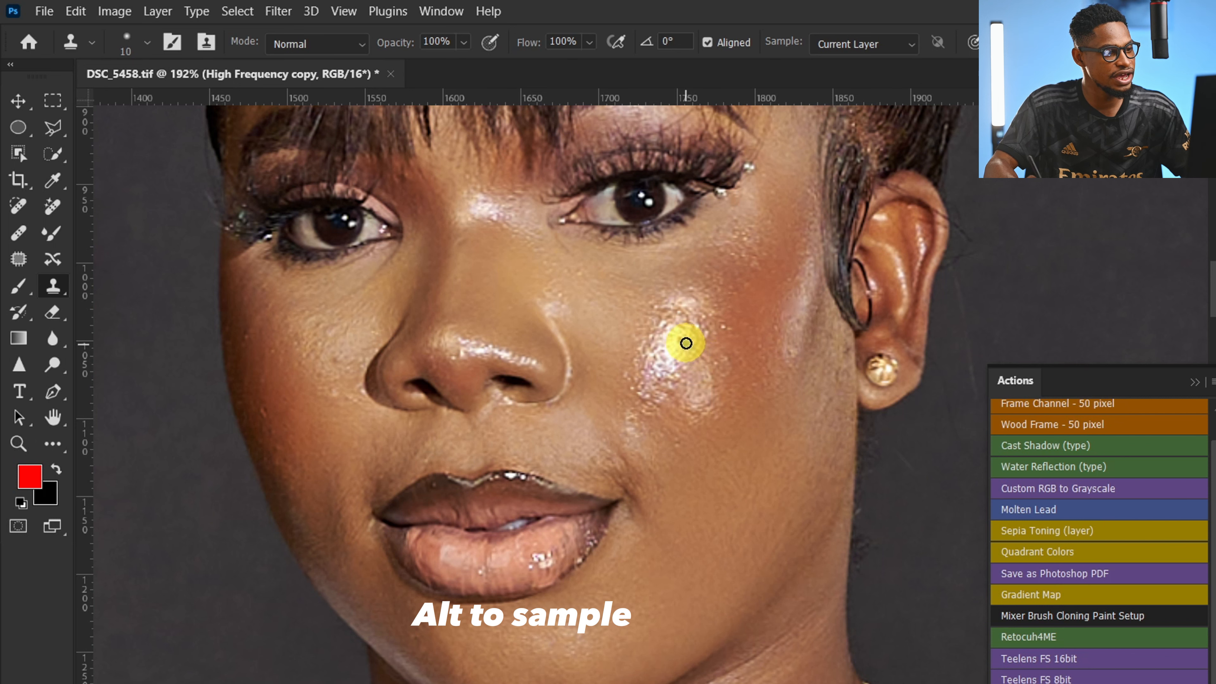
key("alt")
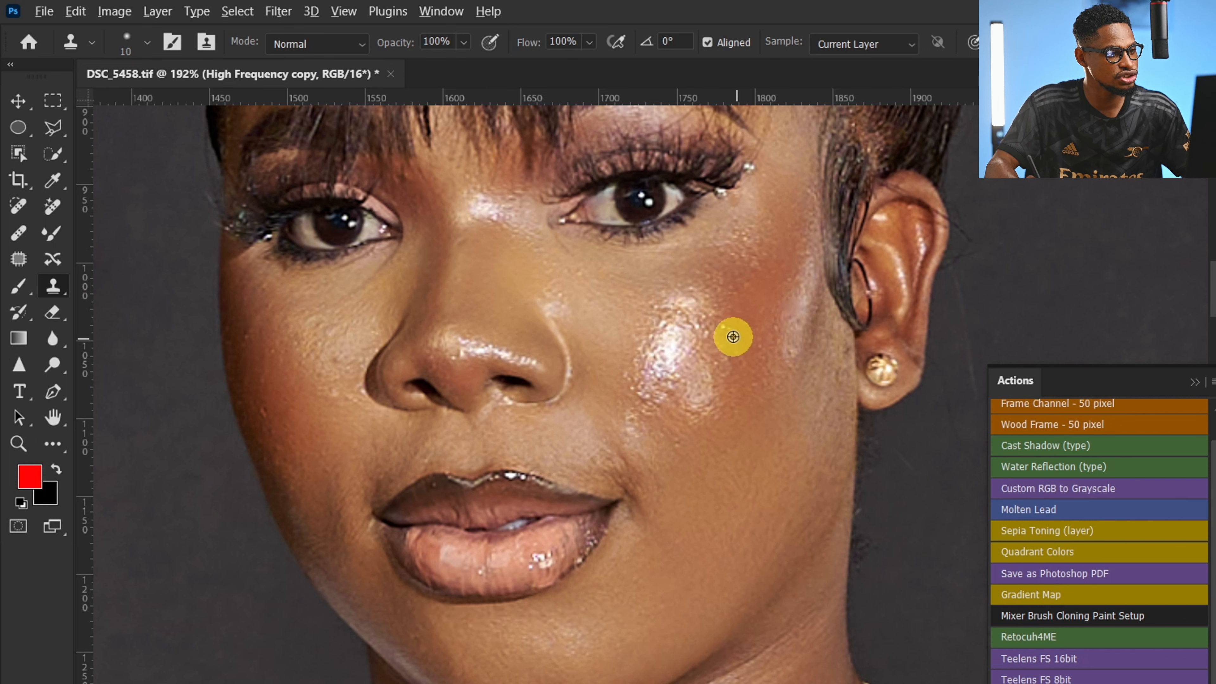
left_click(748, 328, "alt")
left_click(740, 344, "alt")
mouse_move(713, 329)
left_mouse_down()
mouse_move(717, 364)
mouse_move(823, 324)
mouse_move(855, 326)
left_mouse_up()
left_click(735, 339, "alt")
left_click(755, 351, "alt")
key("ctrl+space")
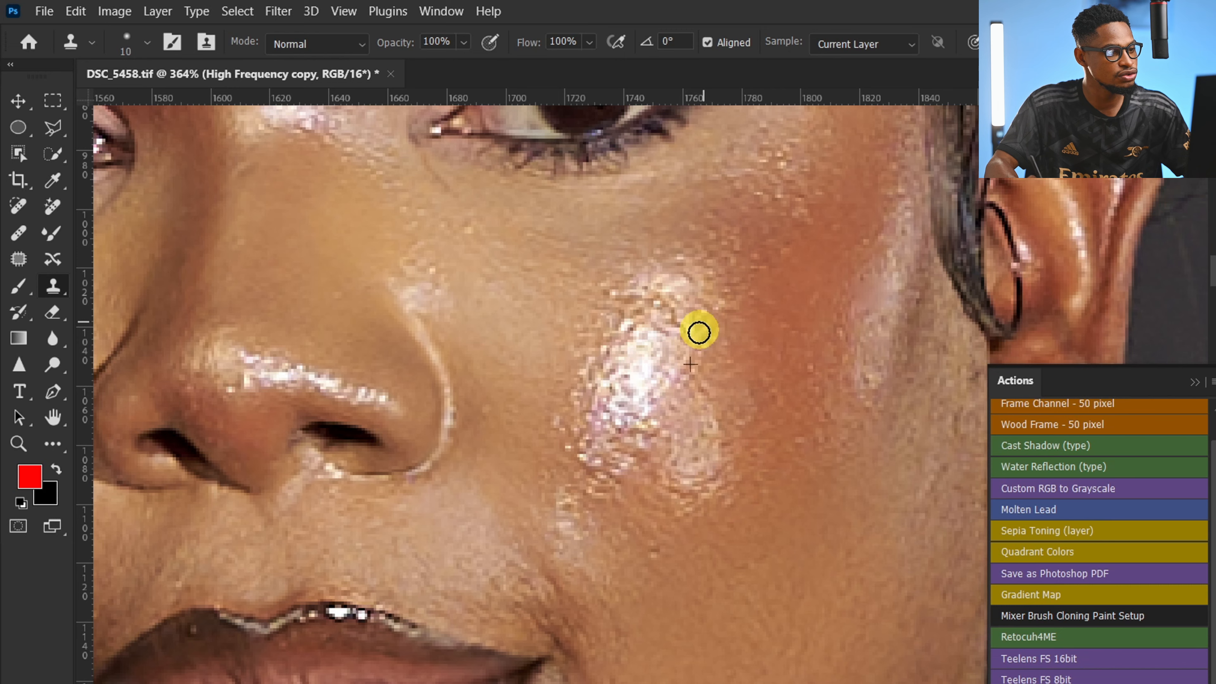
key("z")
mouse_move(728, 399)
left_mouse_down()
mouse_move(665, 389)
mouse_move(752, 413)
mouse_move(660, 427)
mouse_move(662, 414)
left_mouse_up()
key("ctrl+space")
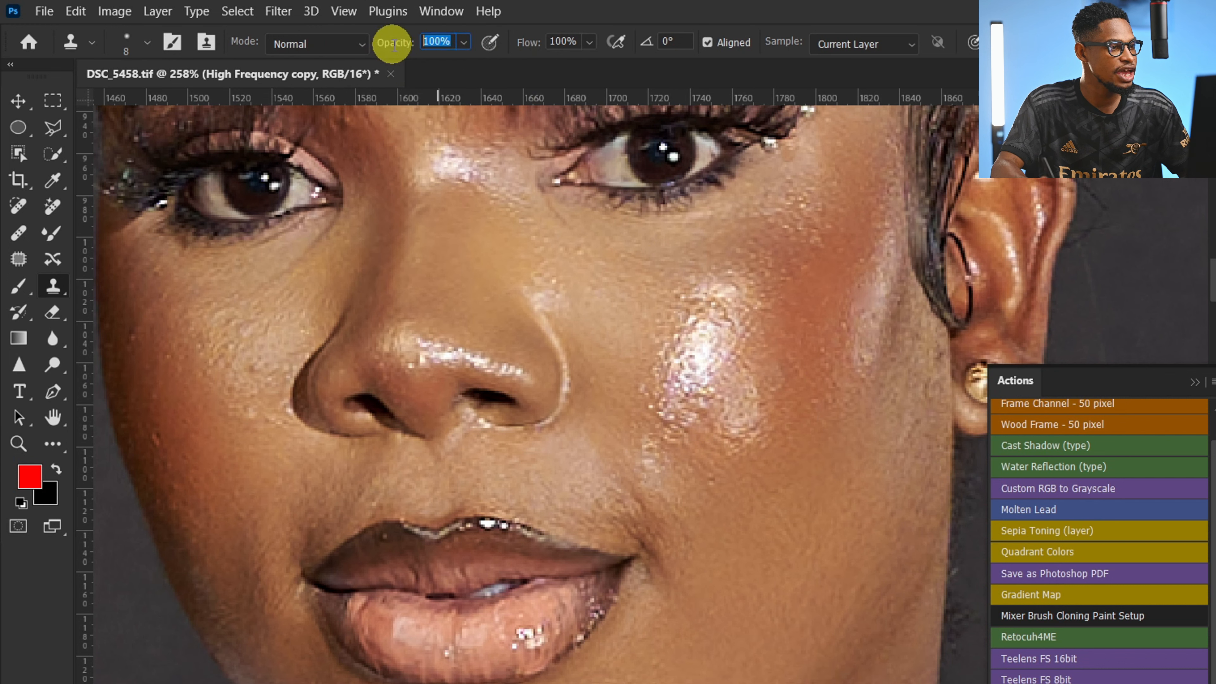
Step: Set the Clone Stamp opacity to 50% and clone sampled skin texture over the highlight and surrounding cheek
left_click(411, 43)
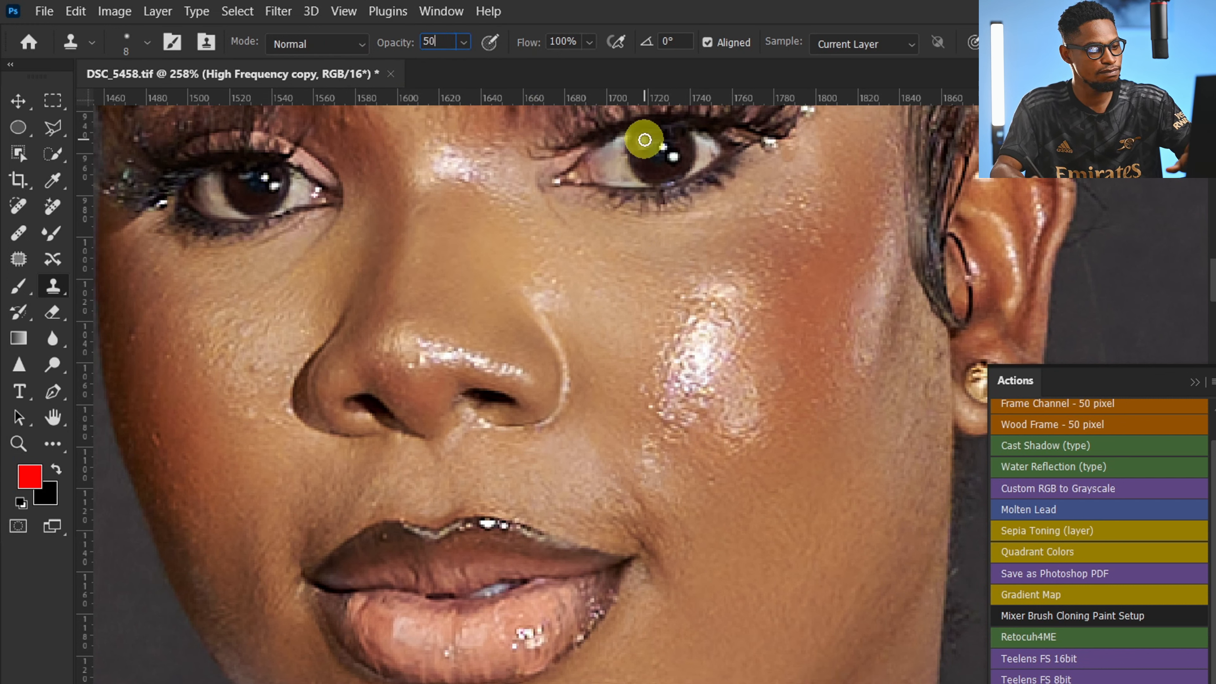
type("50")
key("Return")
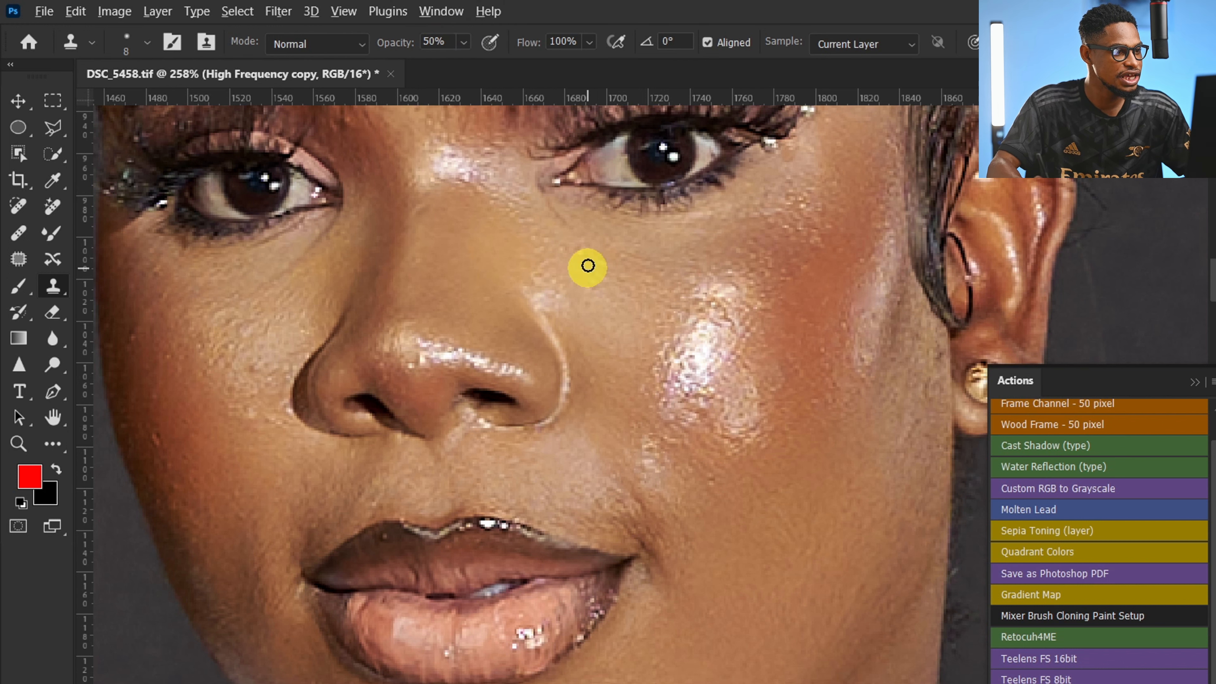
left_click(788, 268, "alt")
mouse_move(817, 232)
left_mouse_down()
mouse_move(798, 231)
mouse_move(816, 232)
left_mouse_up()
left_click(729, 327, "alt")
mouse_move(734, 317)
left_mouse_down()
mouse_move(703, 299)
mouse_move(698, 313)
mouse_move(722, 318)
left_mouse_up()
left_click(712, 344, "alt")
left_click(728, 330, "alt")
left_click(730, 355, "alt")
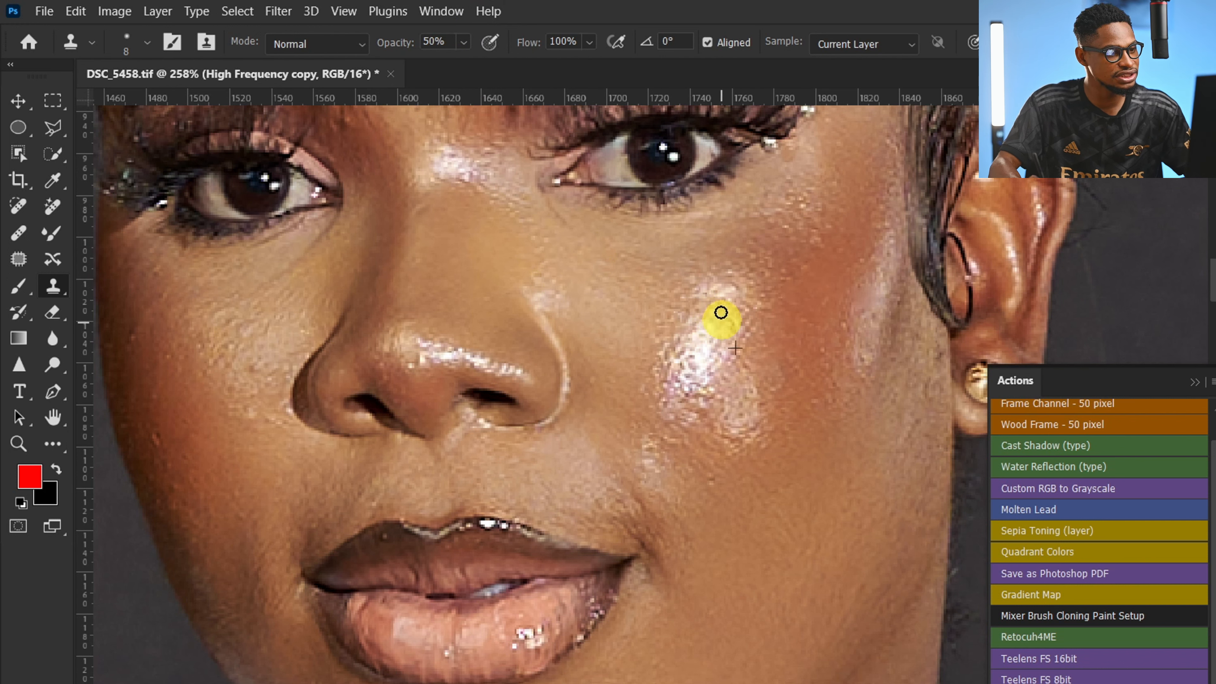
left_click(815, 372, "alt")
mouse_move(814, 361)
left_mouse_down()
mouse_move(859, 314)
mouse_move(830, 312)
mouse_move(871, 298)
left_mouse_up()
left_click(801, 366, "alt")
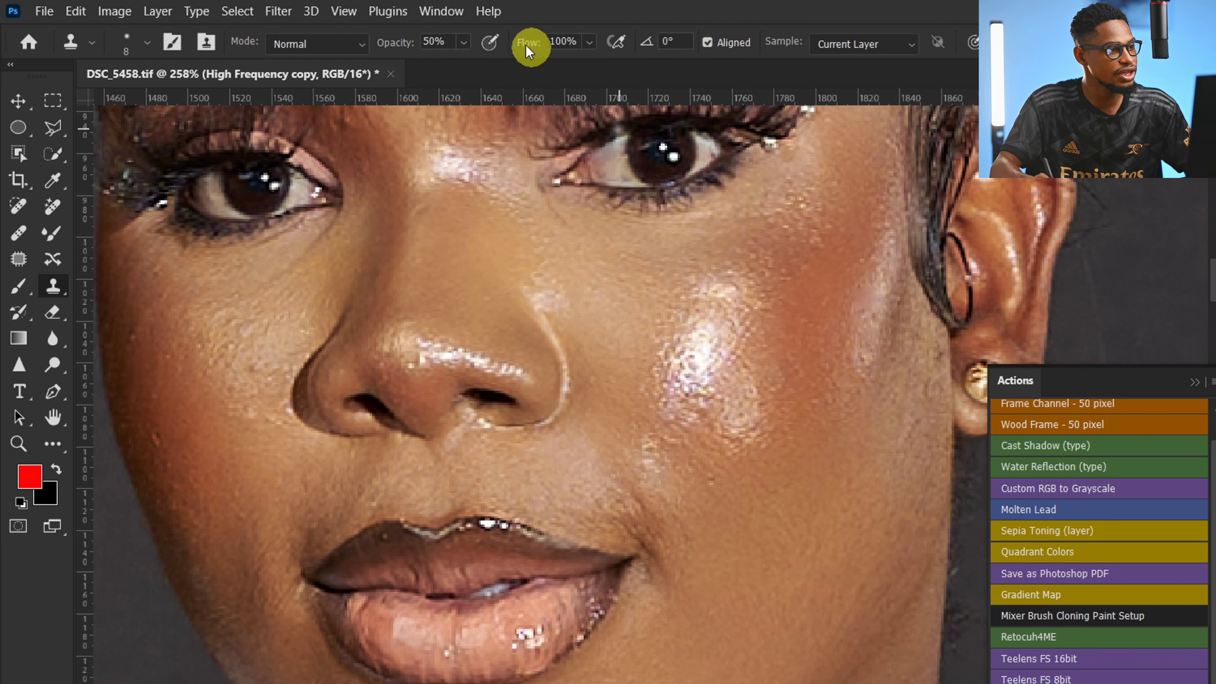
Step: Clone skin texture onto the outer cheek near the ear with the Clone Stamp at 100% opacity and brush size 30
left_click(463, 42)
left_click_drag(474, 67, 739, 36)
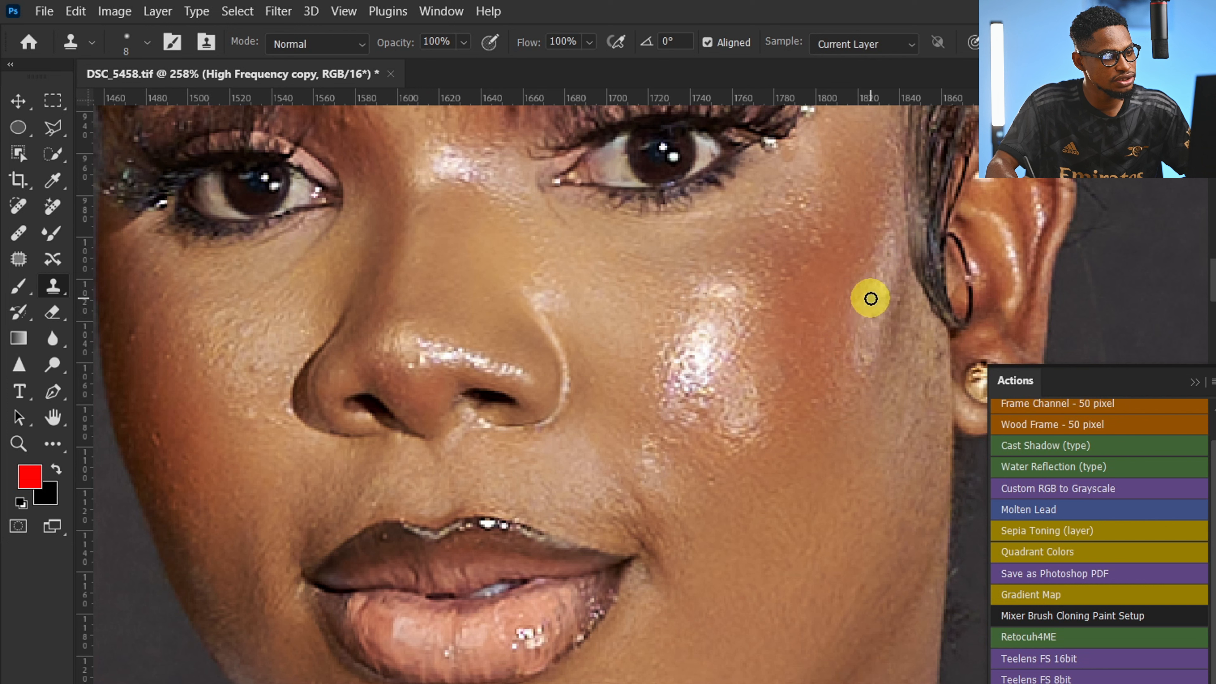
key("alt")
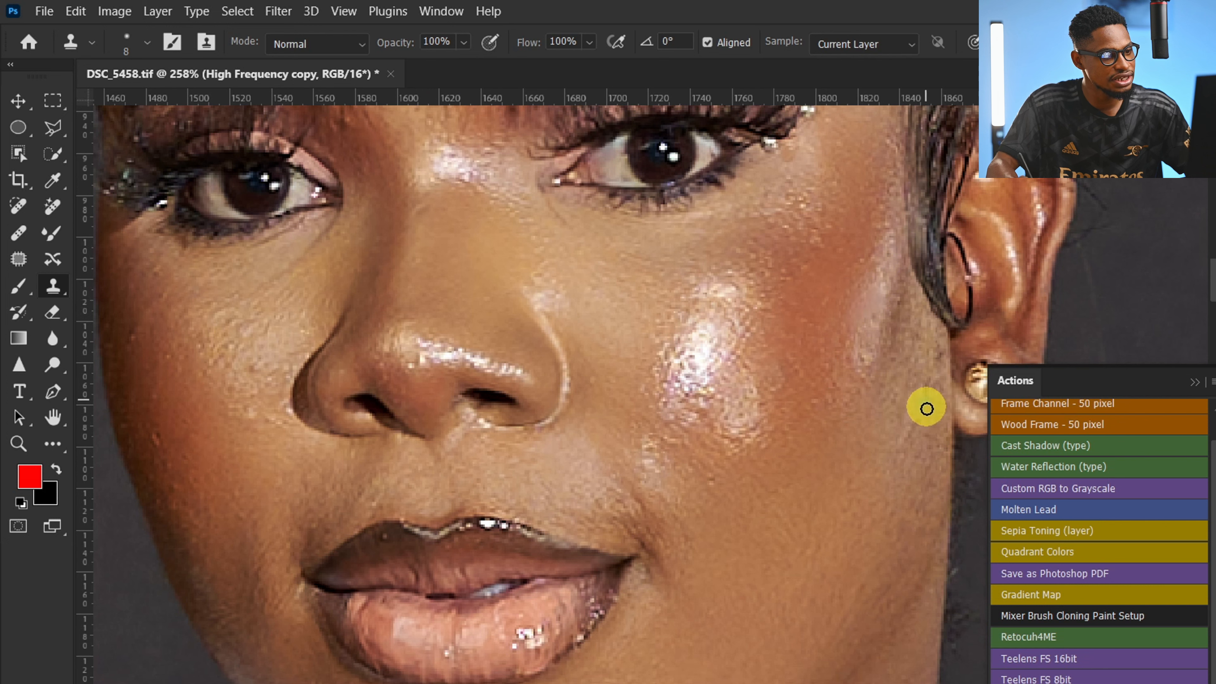
key("bracketright")
key("bracketright")
key("bracketright")
key("bracketright")
left_click(820, 365)
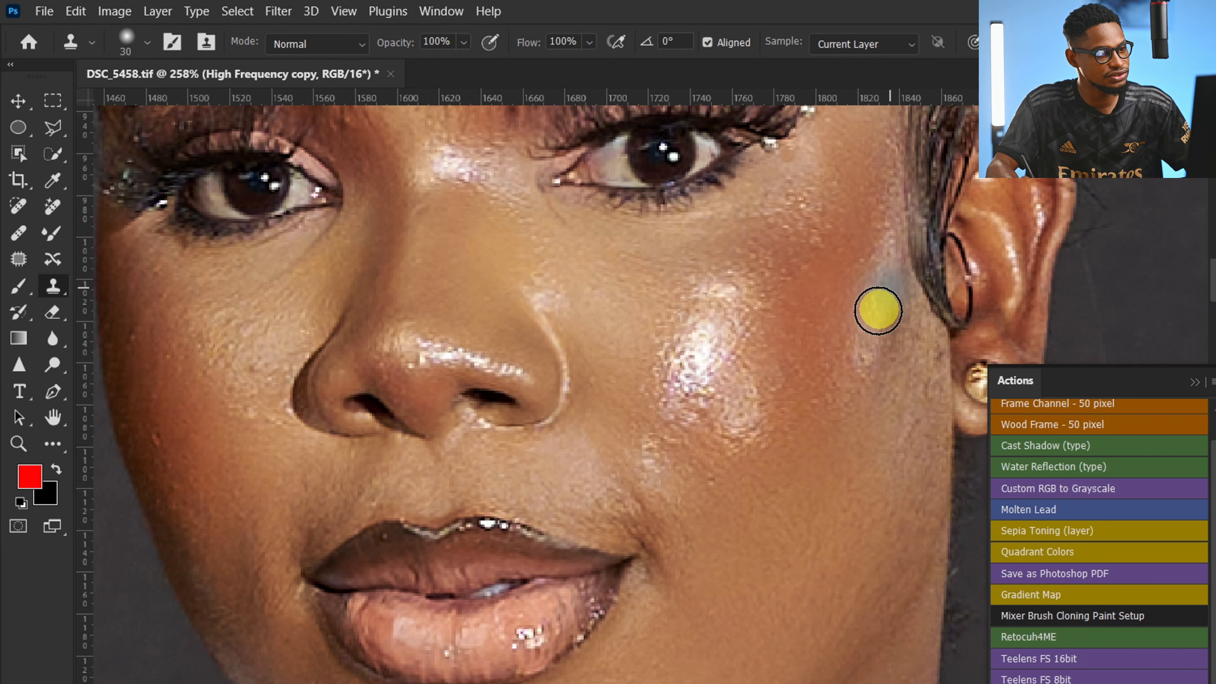
left_click(813, 329)
key("alt")
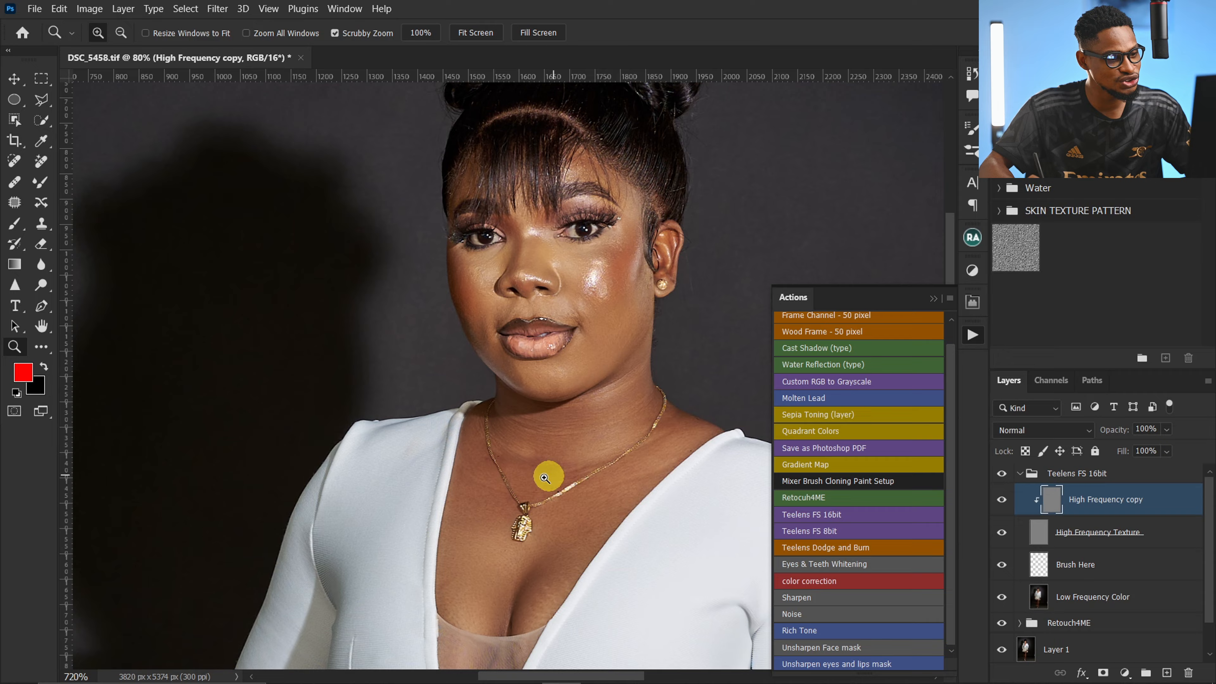
Step: Switch to the Mixer Brush tool and check its brush preset options
left_click(551, 477, "alt")
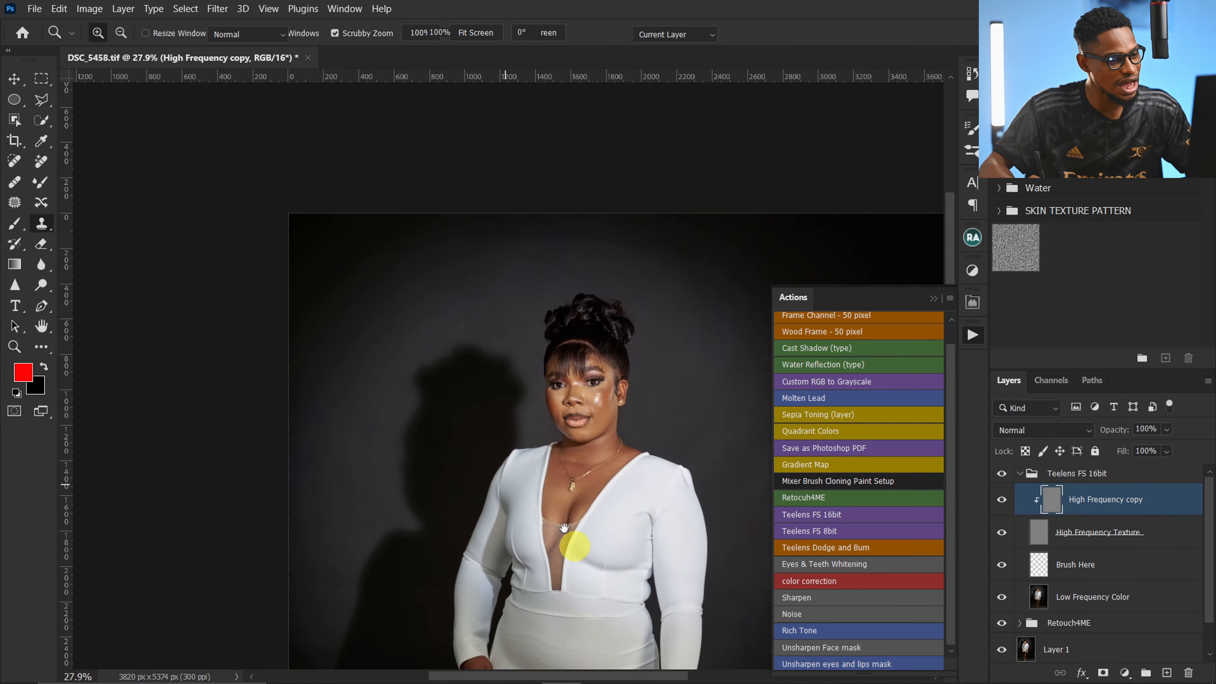
left_click_drag(564, 527, 535, 429)
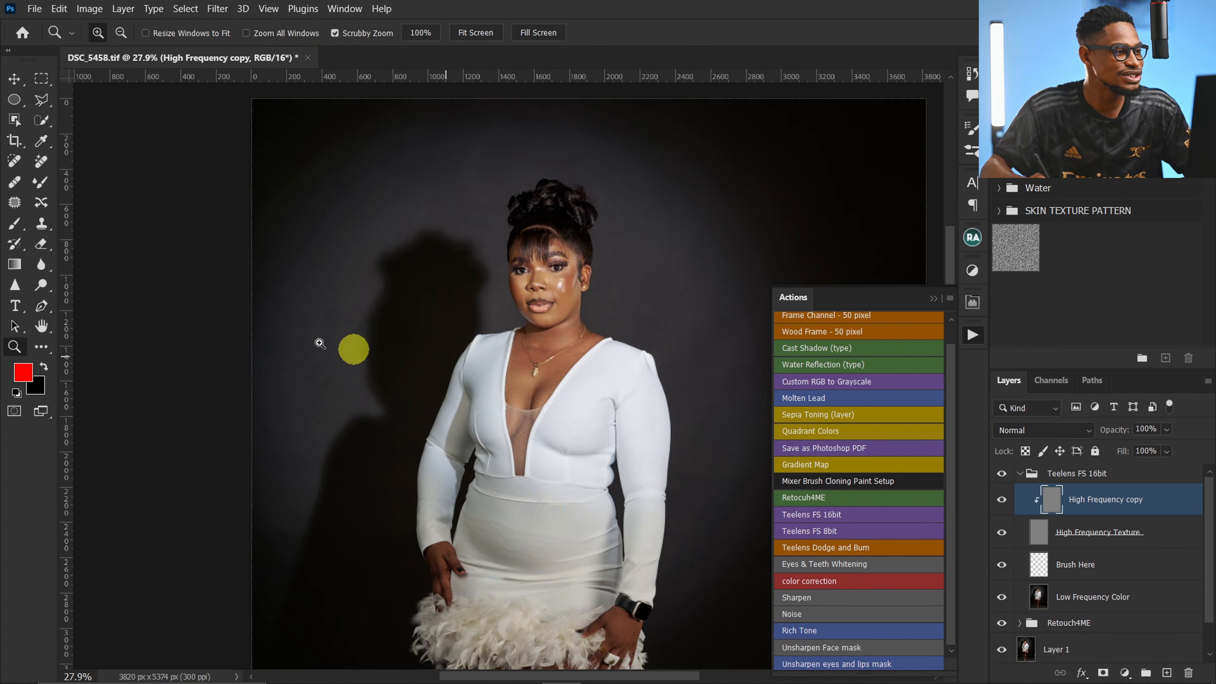
left_click_drag(550, 297, 607, 305)
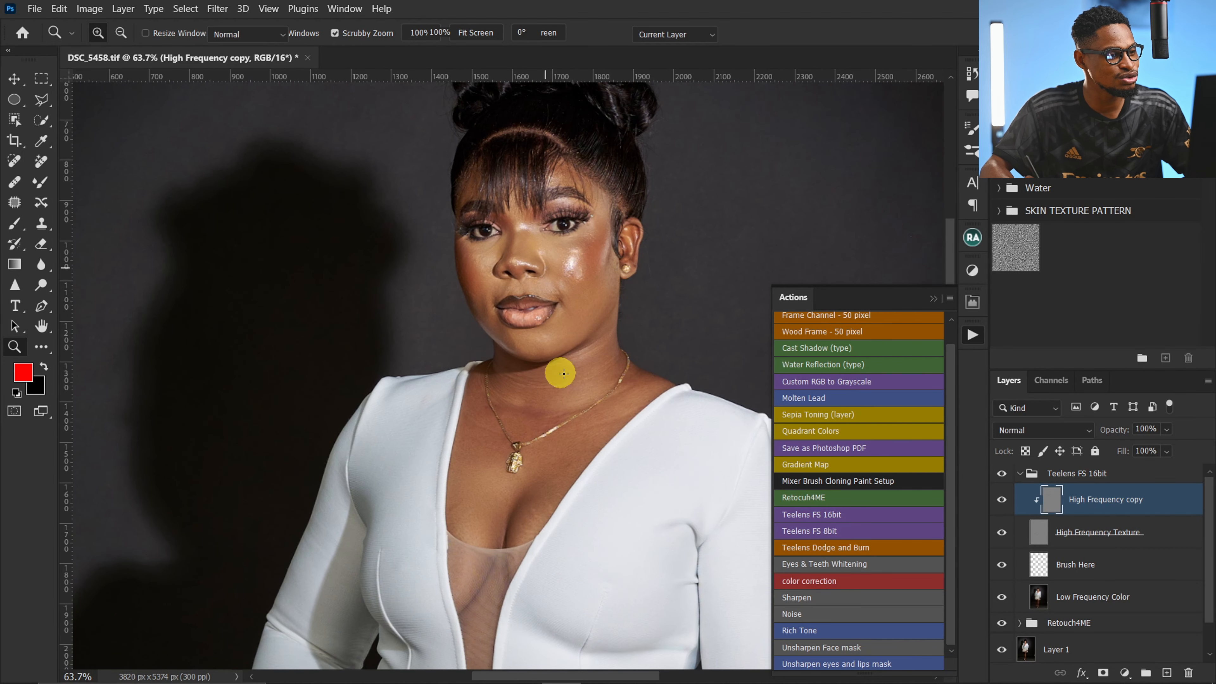
left_click(41, 188)
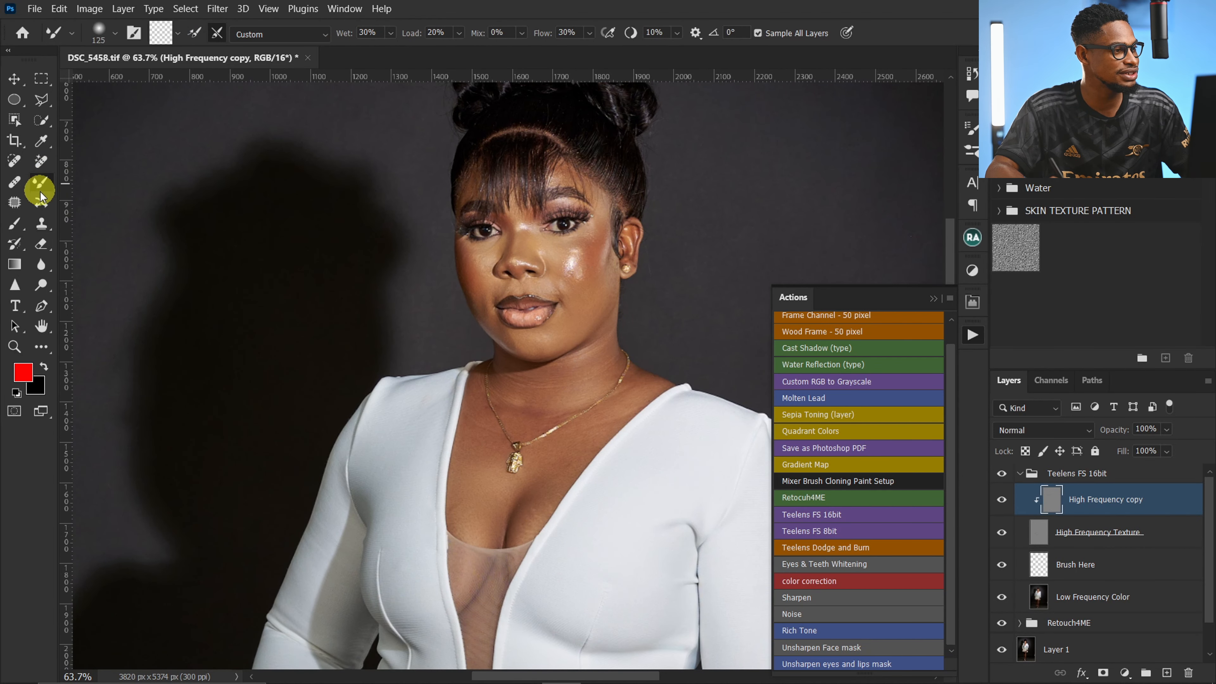
left_click(113, 39)
key("Escape")
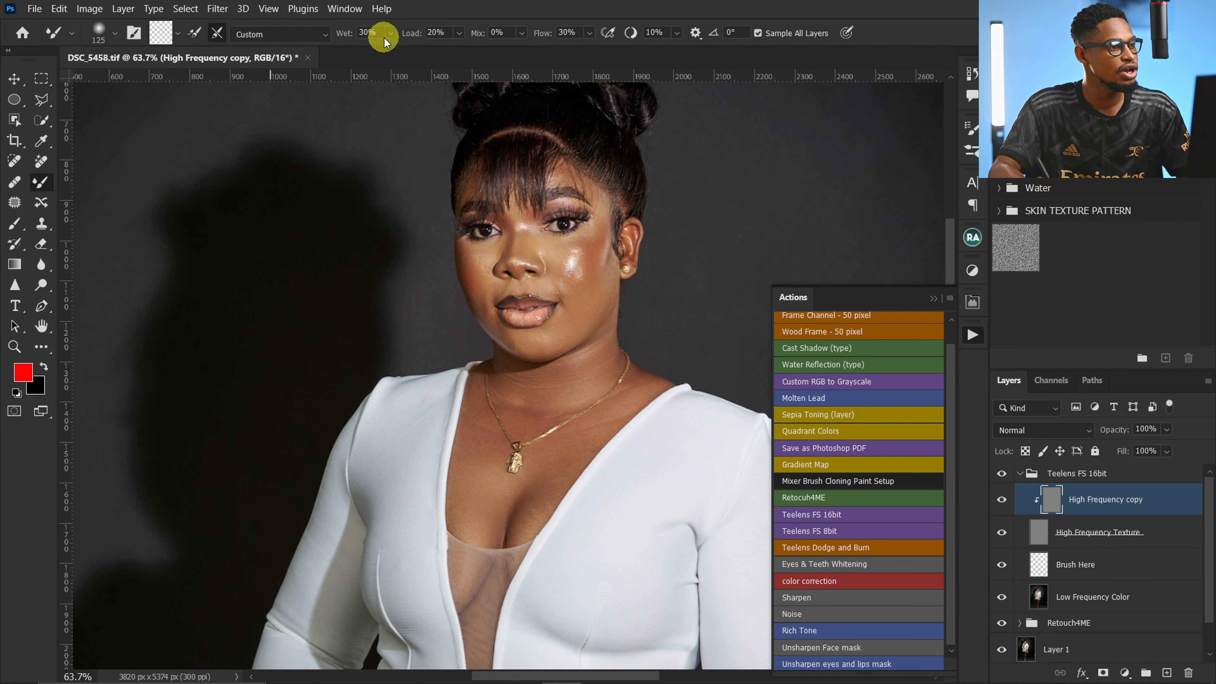
Step: Examine the Mixer Brush's Wet, Load, Mix and Flow settings
key("ctrl")
key("ctrl")
key("ctrl")
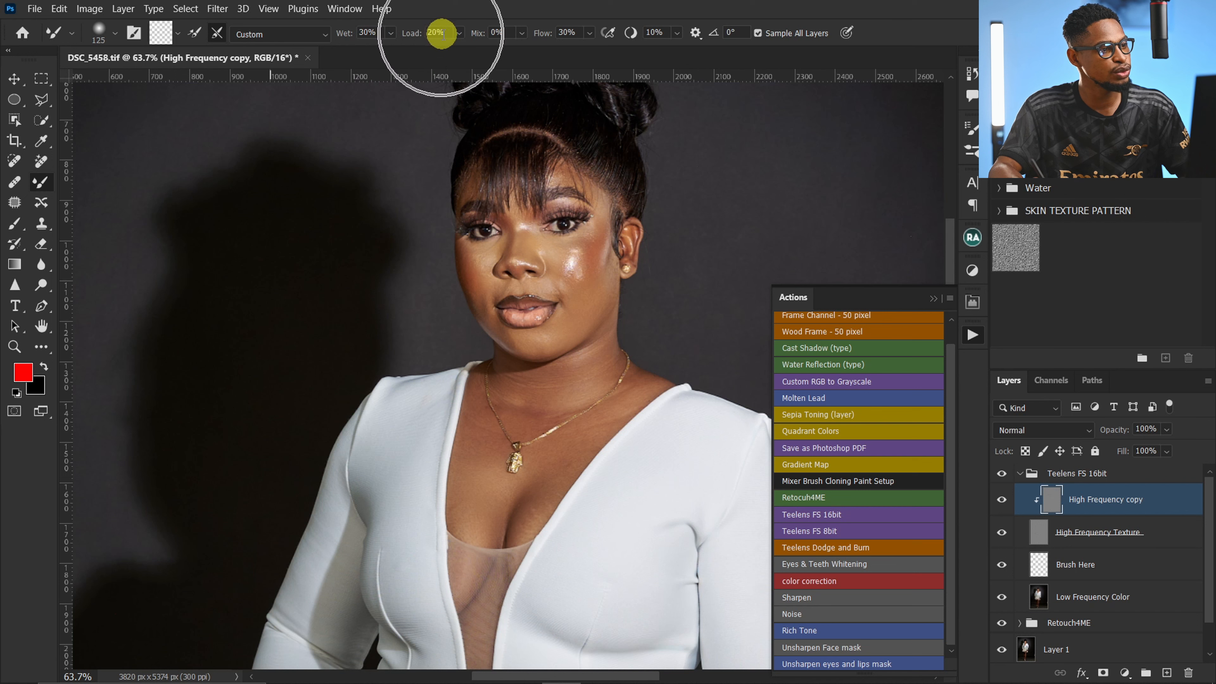
key("ctrl")
key("ctrl")
key("ctrl")
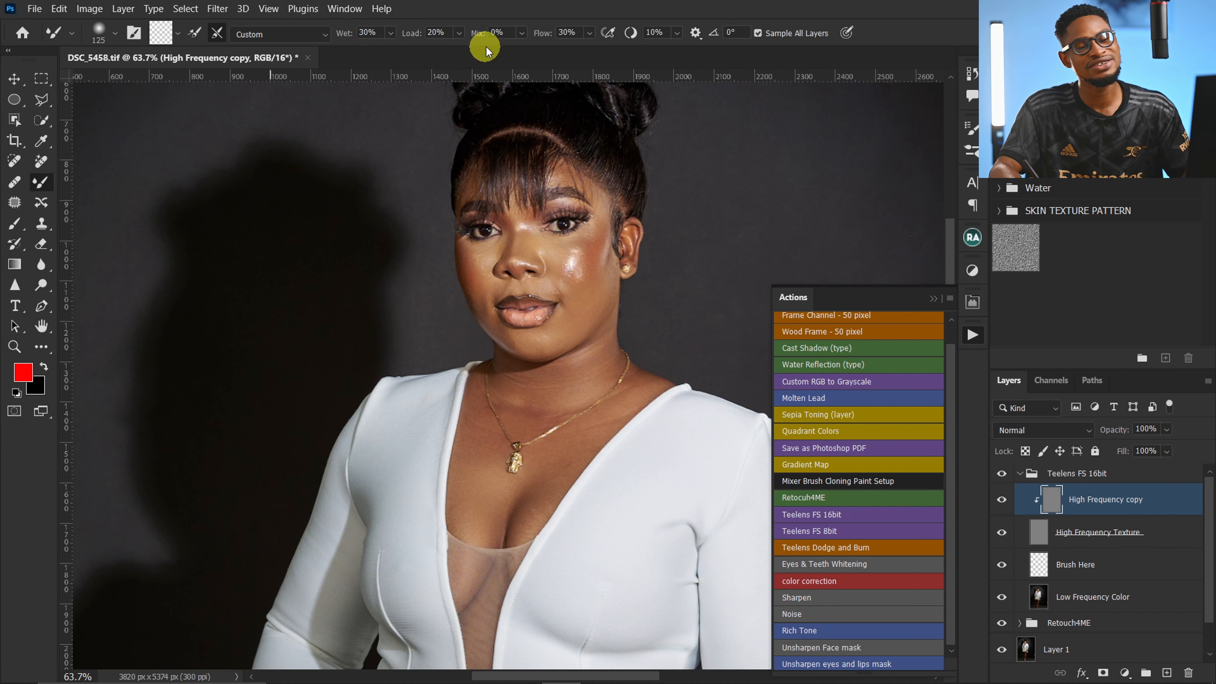
key("ctrl")
key("ctrl")
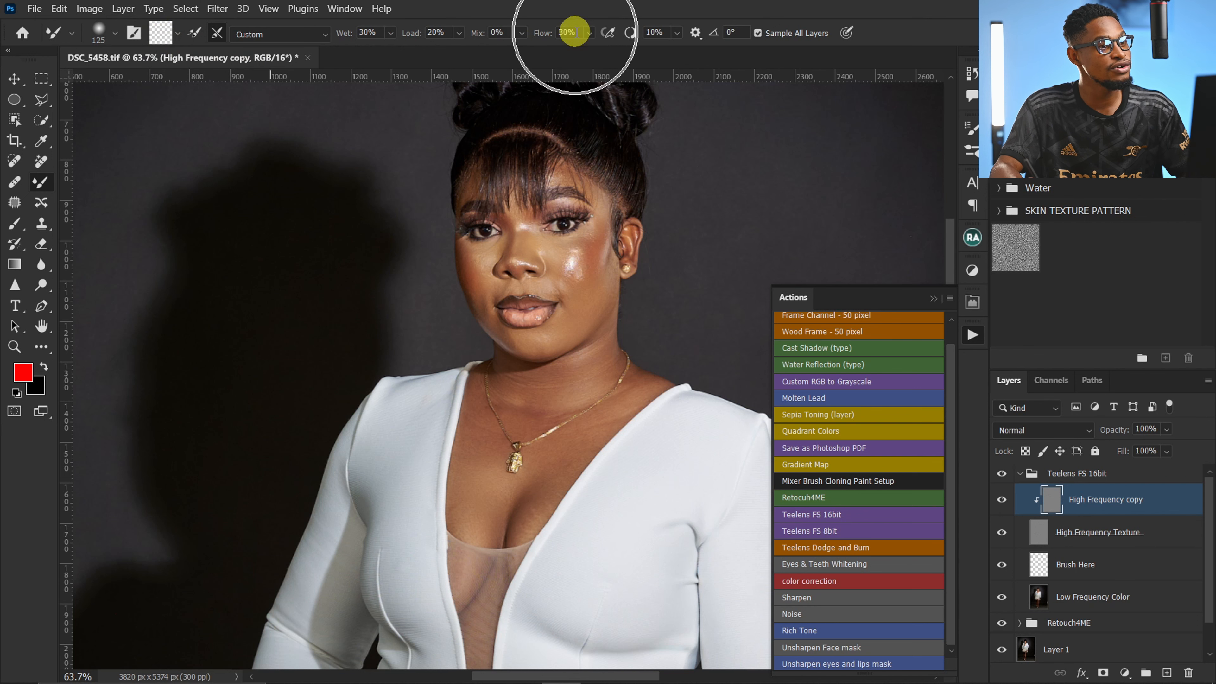
key("ctrl")
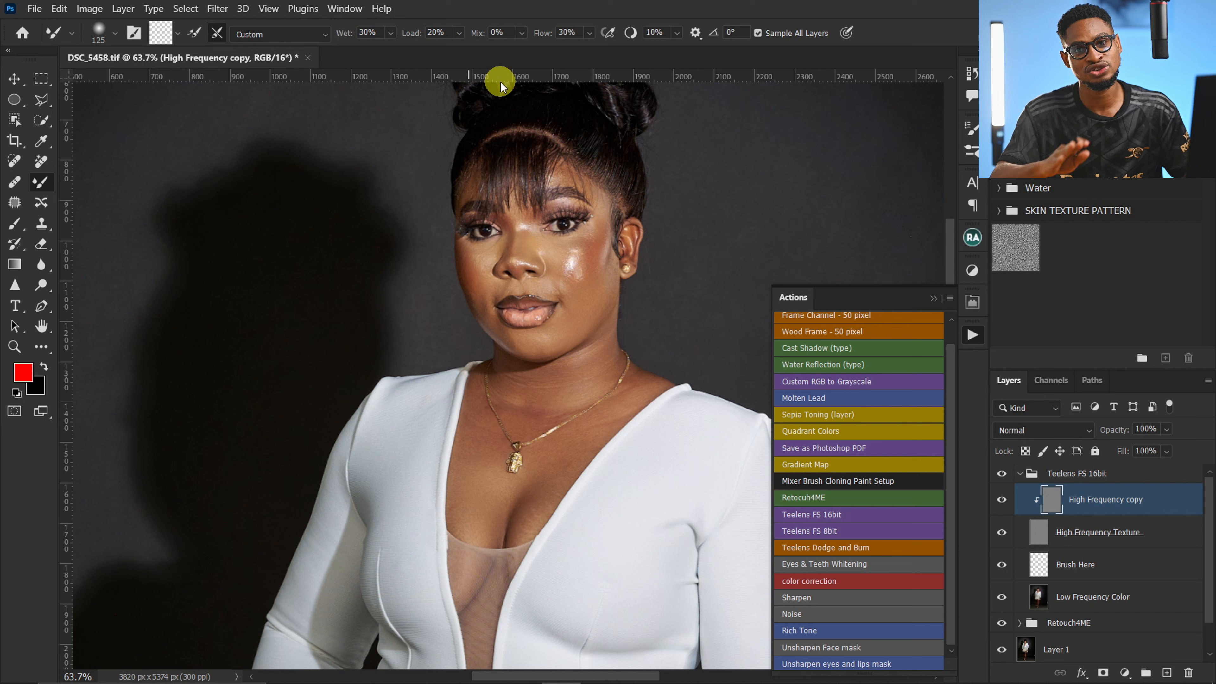
Step: Make the Brush Here layer active with the Mixer Brush and hide the High Frequency Texture layer
key("z")
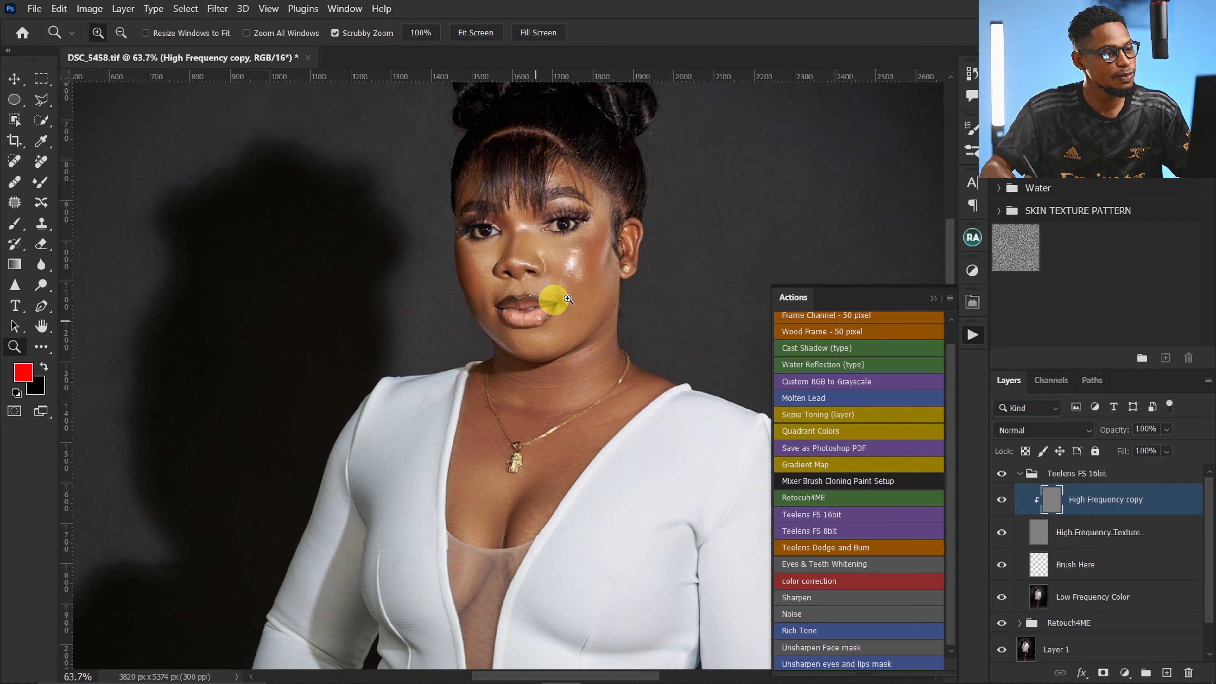
left_click_drag(577, 286, 622, 291)
key("b")
key("ctrl")
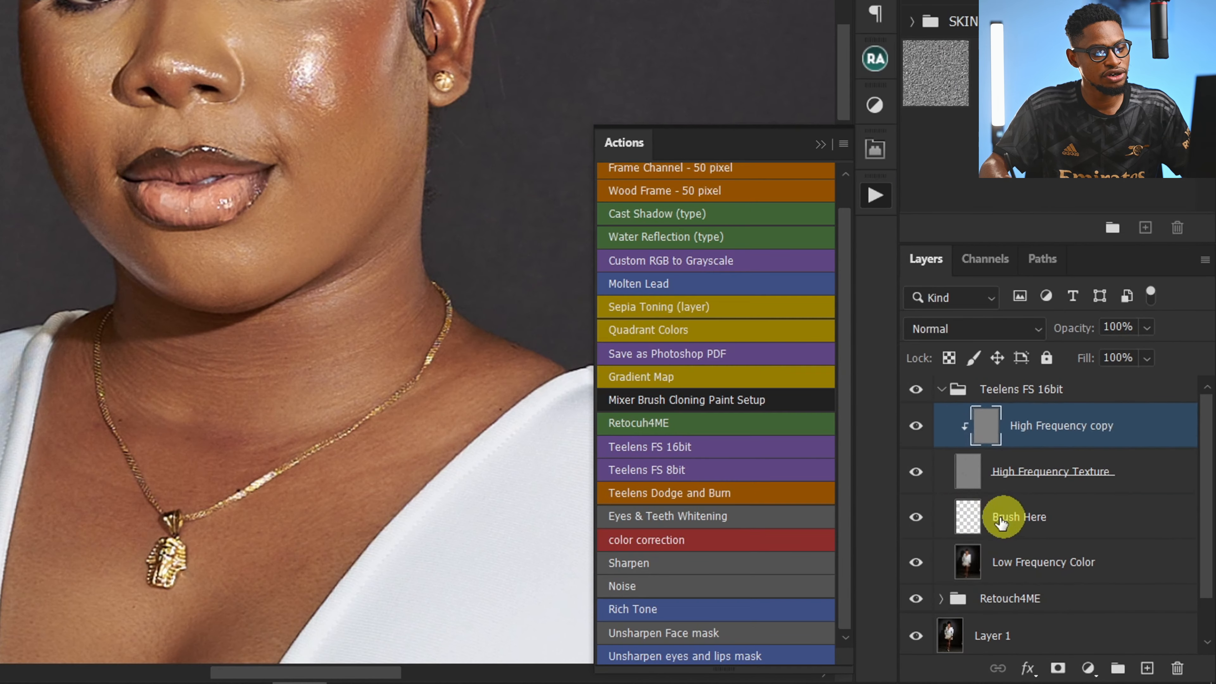
left_click(1058, 565)
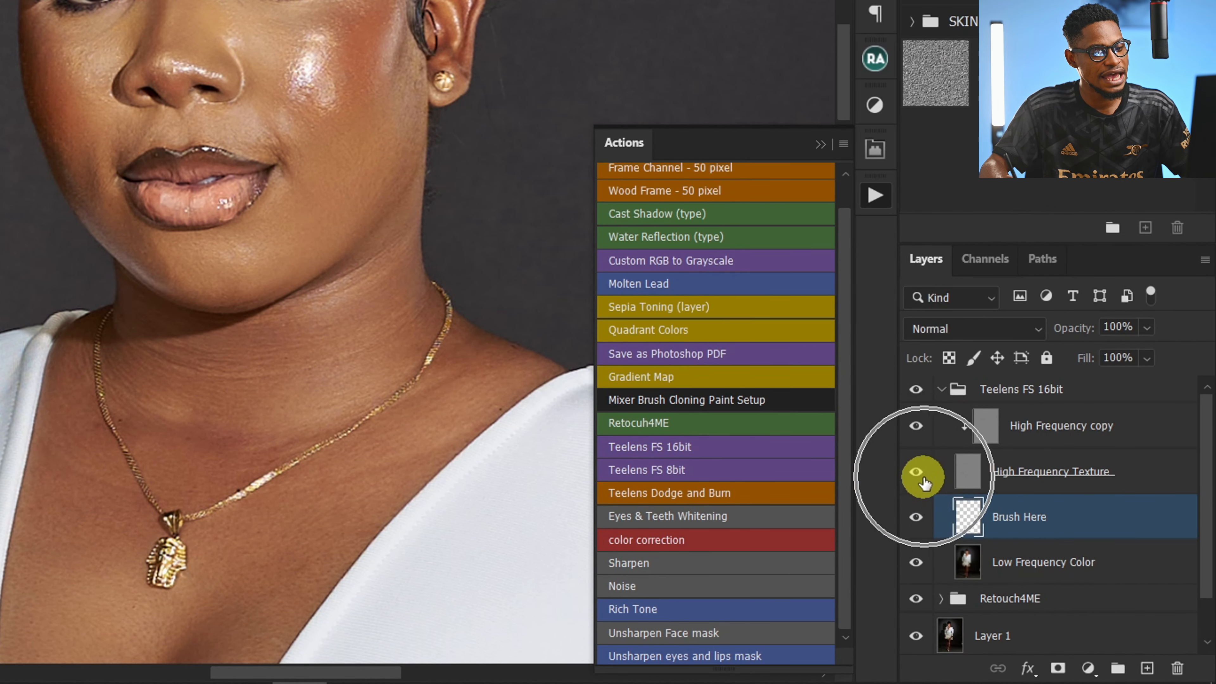
left_click(917, 472)
Step: Reduce the Mixer Brush size to 20 for blending the skin tone beside the eye and ear
left_click_drag(594, 269, 618, 271)
key("bracketleft")
key("bracketleft")
key("bracketleft")
key("bracketleft")
key("bracketleft")
key("bracketleft")
key("bracketleft")
key("bracketleft")
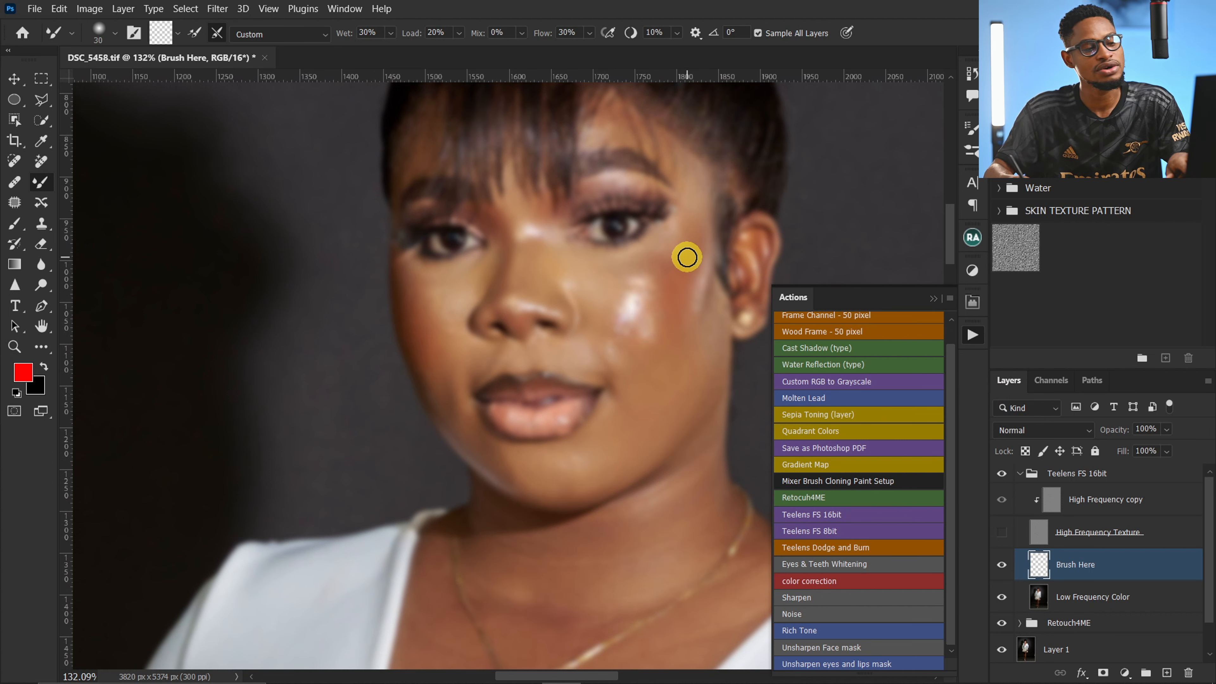
key("bracketleft")
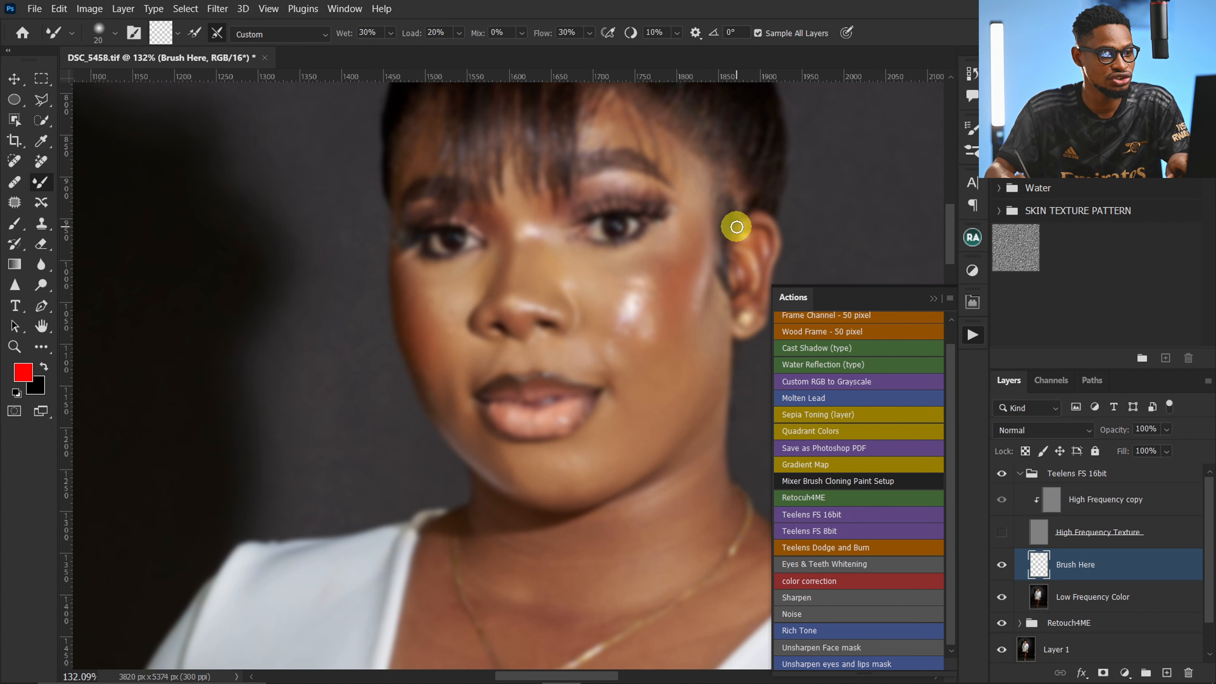
Step: Blend the forehead skin above the eyebrow with the Mixer Brush, enlarging the brush to size 40
key("z")
mouse_move(614, 141)
left_mouse_down()
mouse_move(656, 123)
mouse_move(605, 232)
left_mouse_up()
key("b")
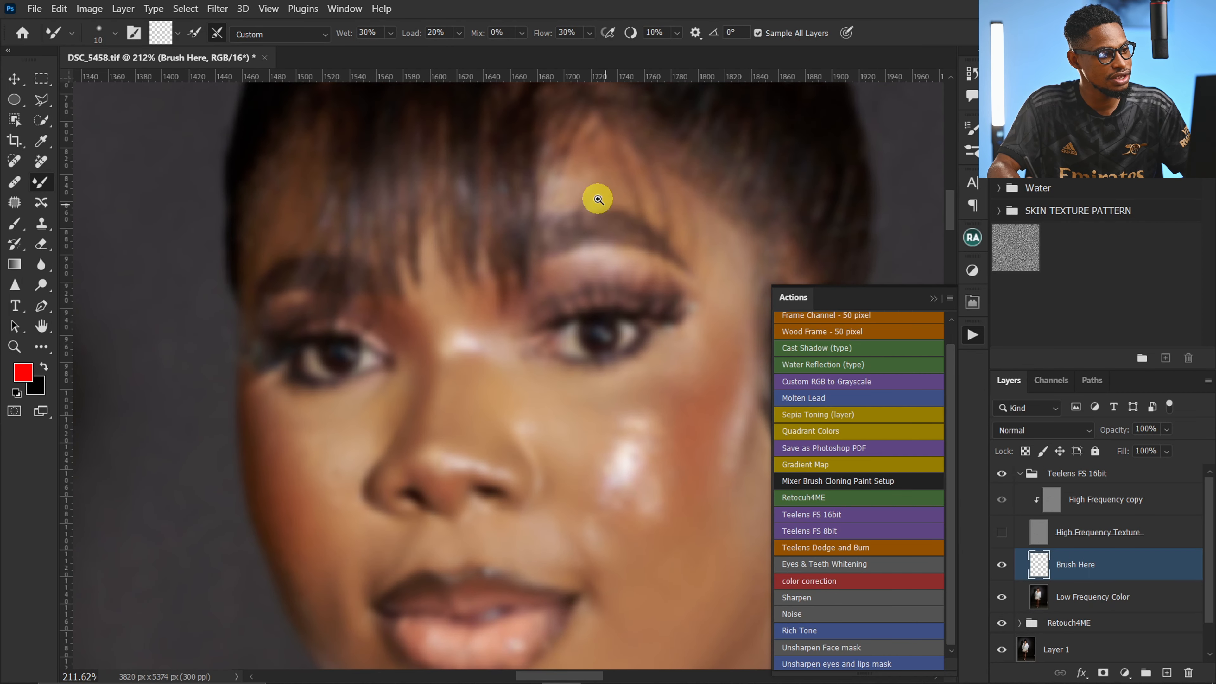
key("z")
left_click_drag(595, 199, 580, 209)
key("b")
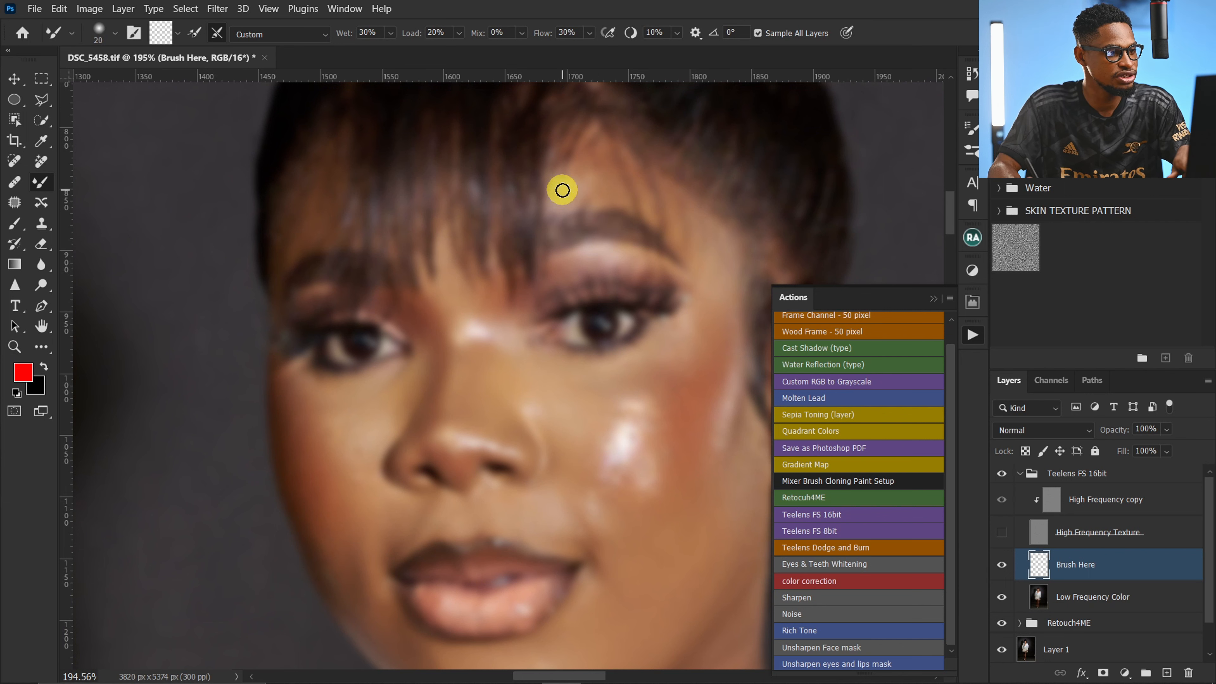
key("bracketright")
key("bracketright")
key("bracketright")
key("bracketright")
key("bracketright")
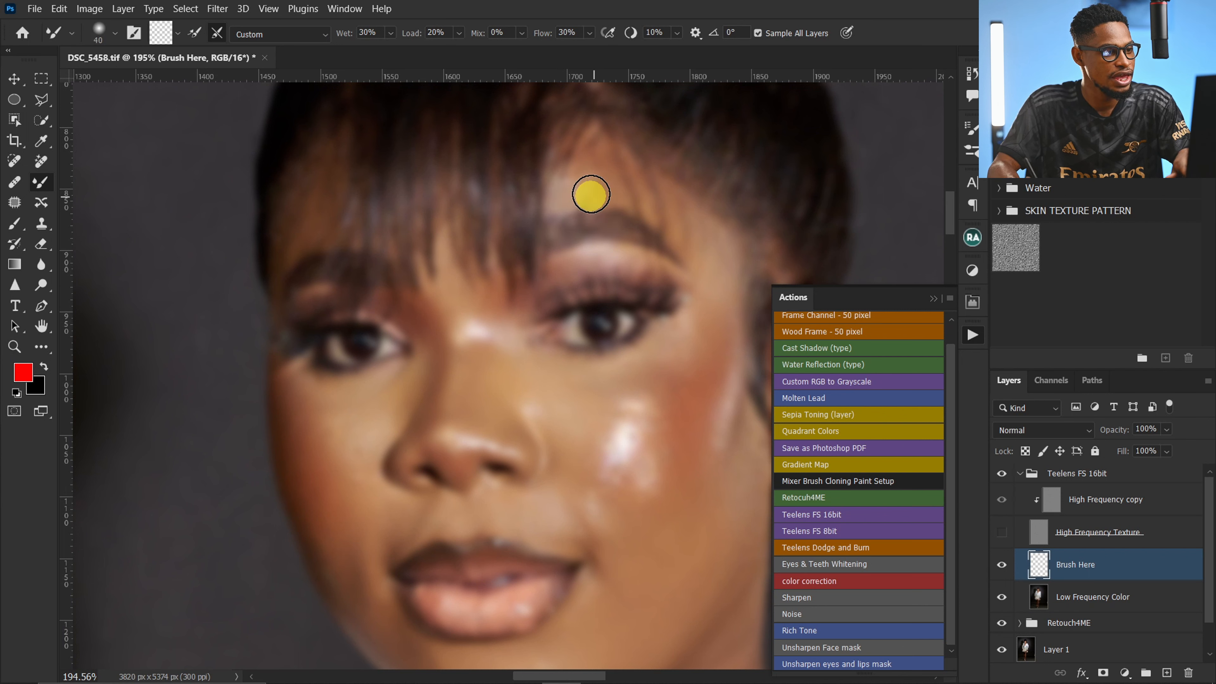
Step: Blend the eyelid and skin around the eye with the Mixer Brush, varying the brush size between 20 and 40
key("bracketleft")
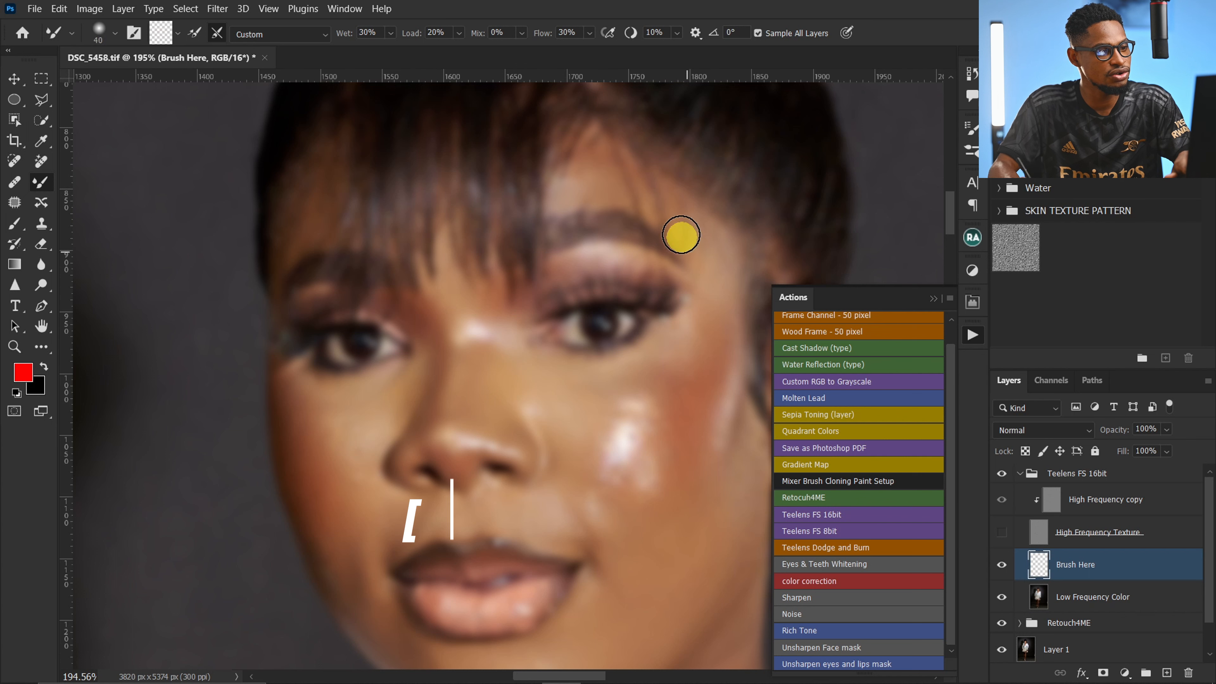
key("bracketleft")
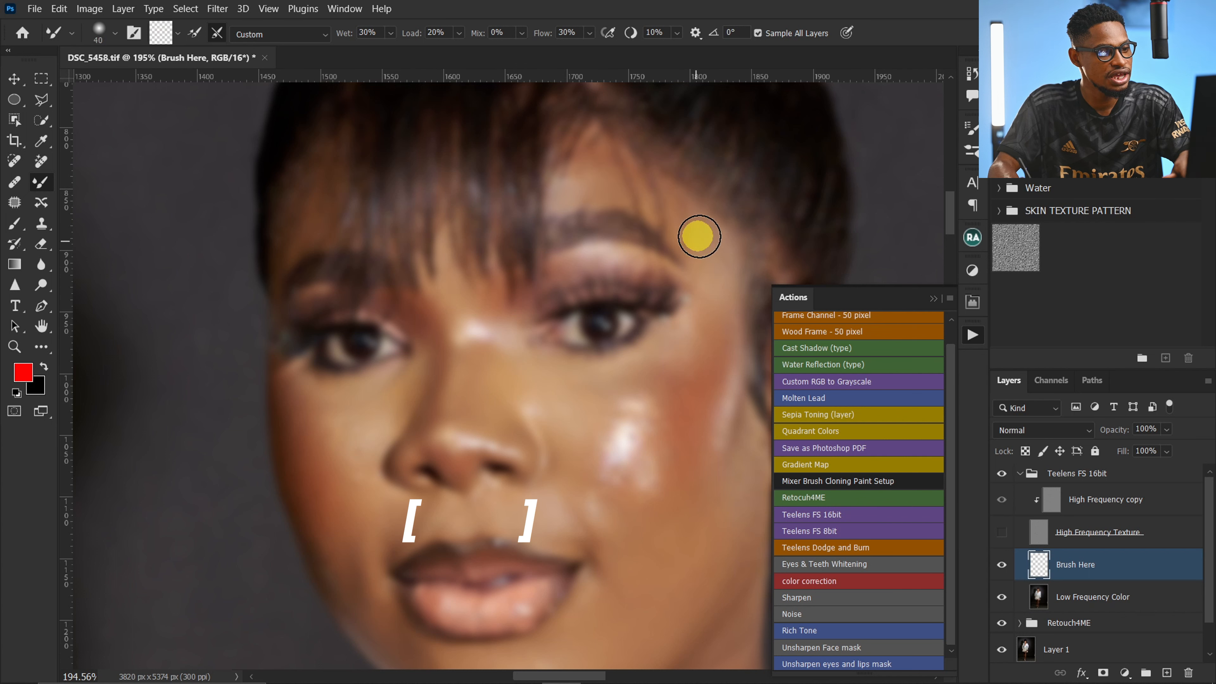
key("bracketleft")
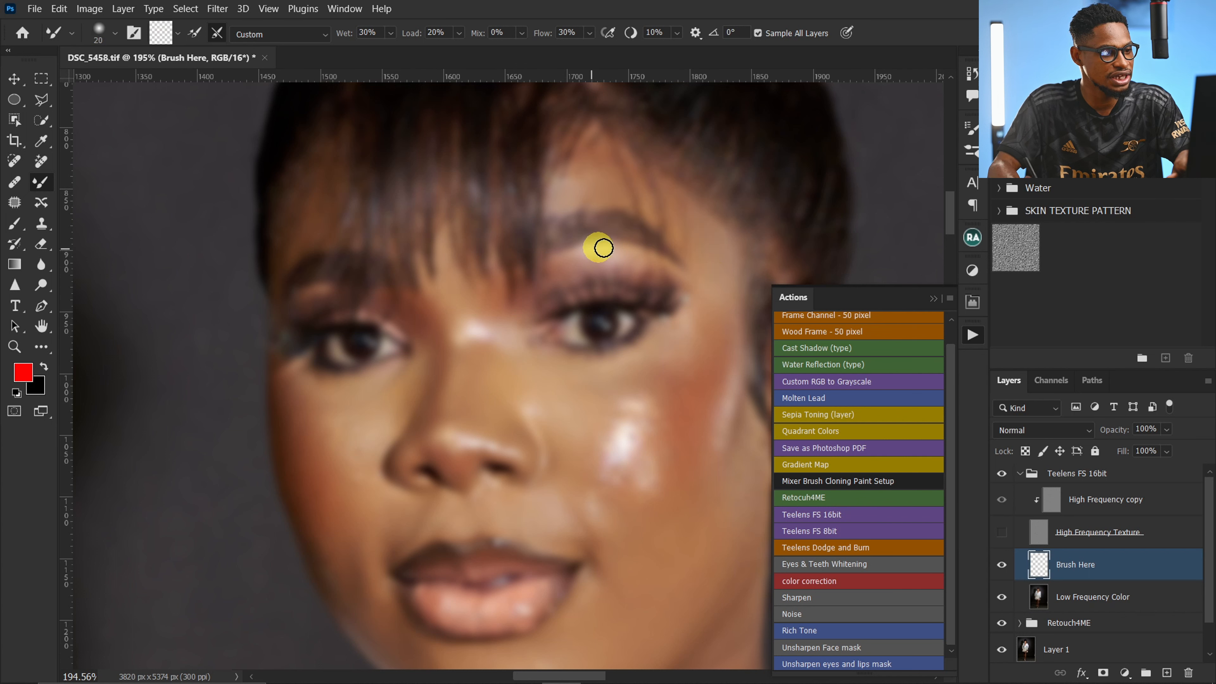
key("bracketright")
key("bracketright")
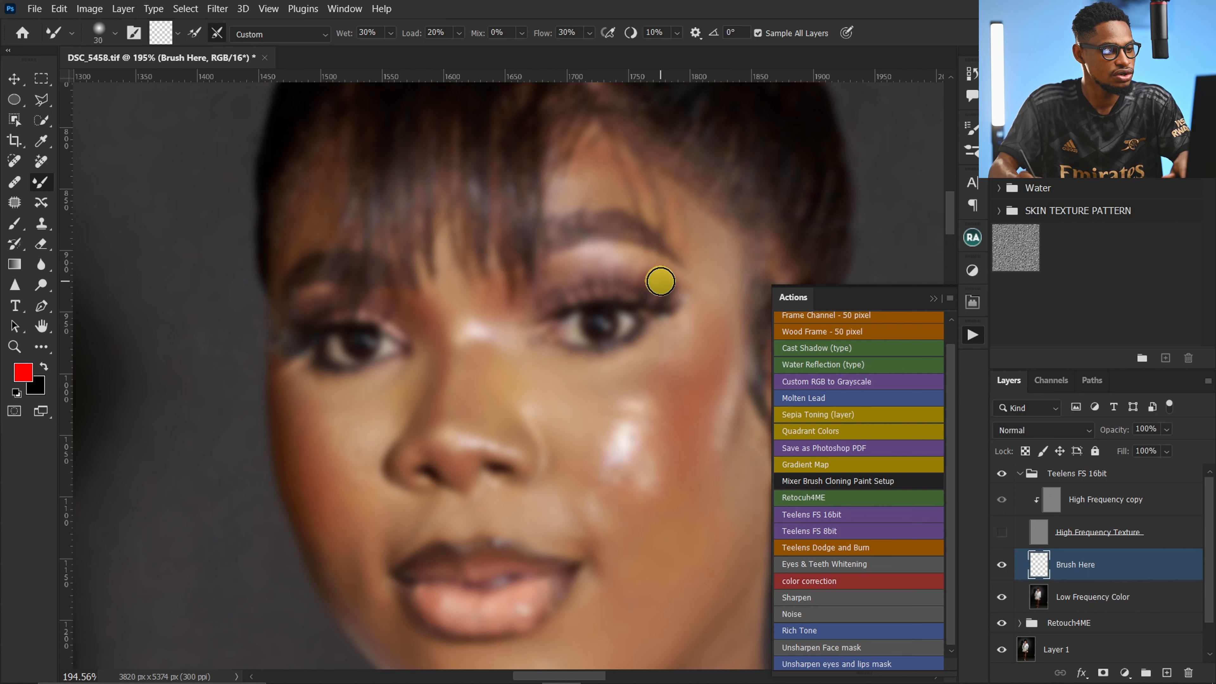
key("bracketright")
key("bracketright")
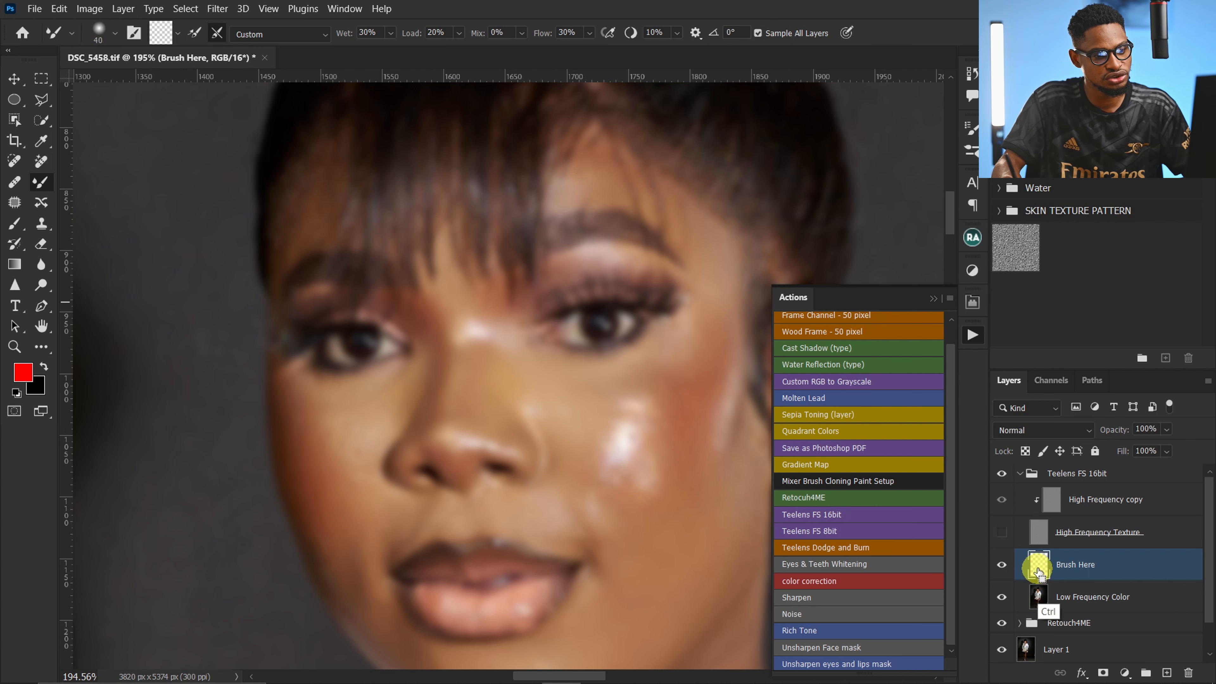
Step: On the Brush Here layer with Sample All Layers on, blend the bright cheek highlight using Mixer Brush sizes 40 to 50
left_click(1044, 600)
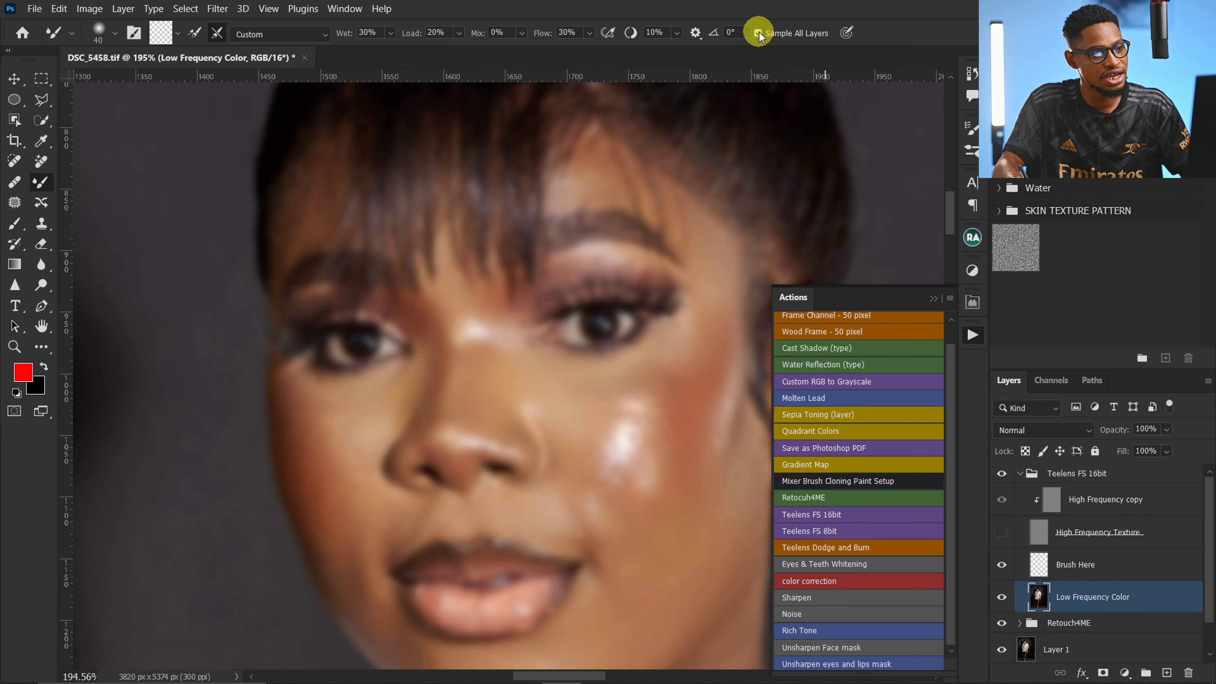
left_click(1064, 570)
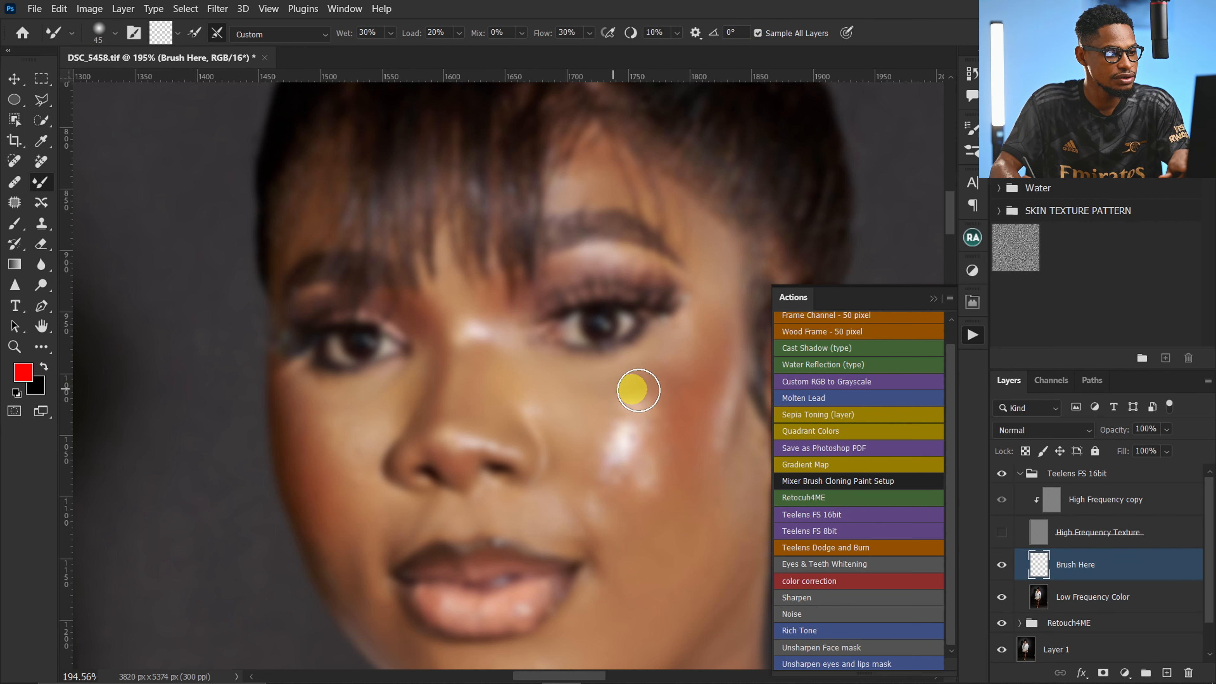
key("bracketright")
key("bracketright")
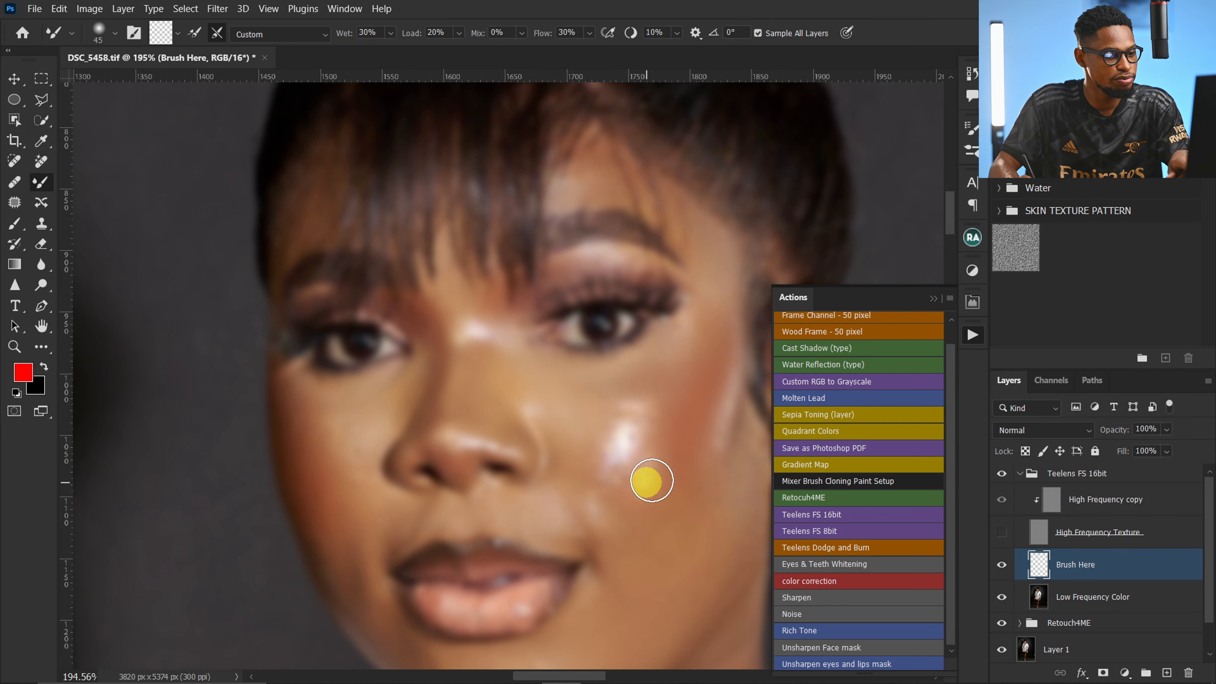
key("bracketleft")
key("bracketleft")
key("bracketleft")
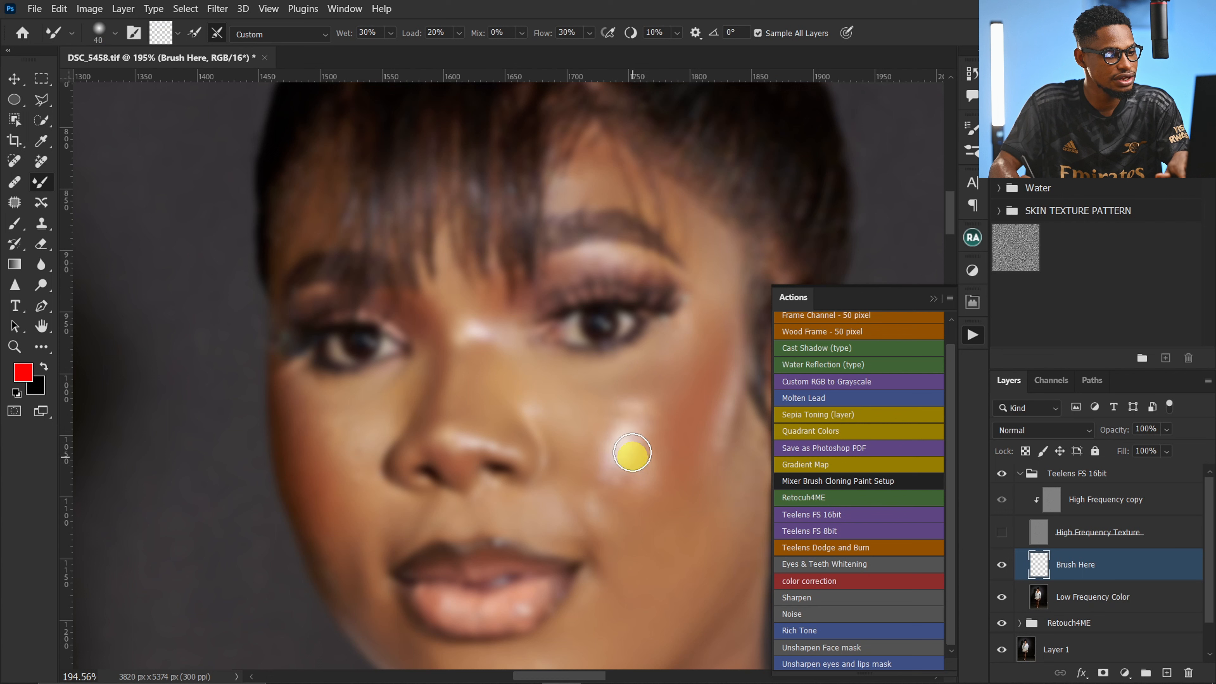
key("bracketright")
key("bracketright")
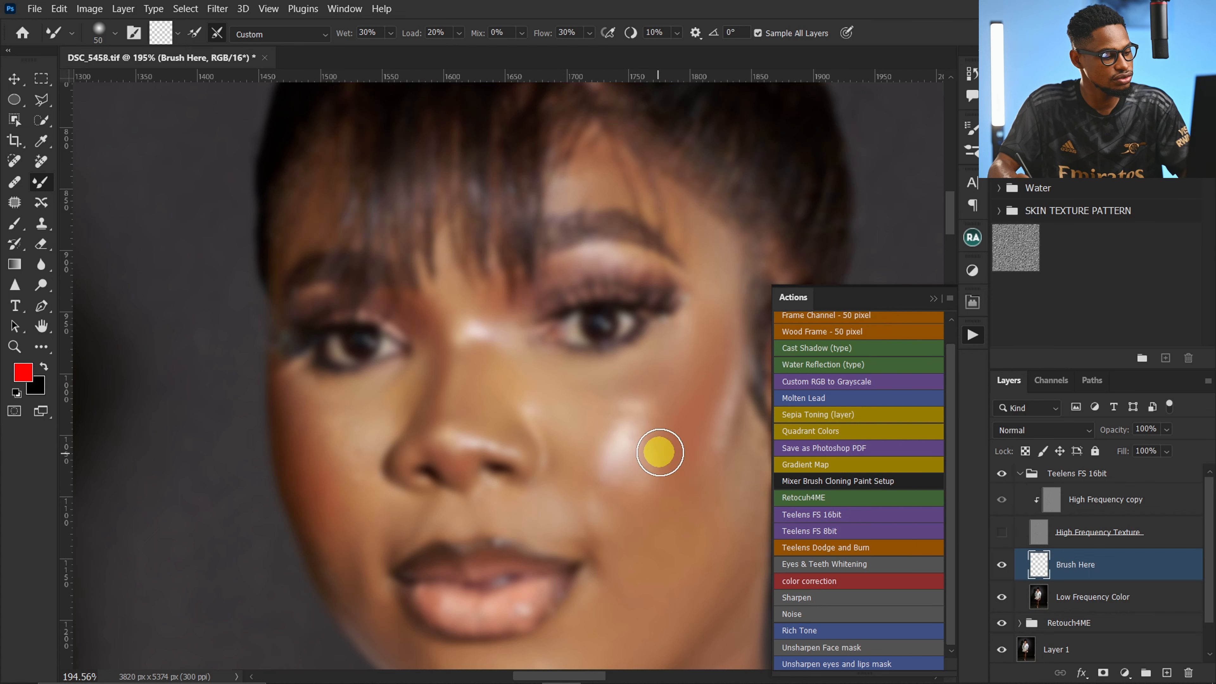
Step: Blend the lower face with the Mixer Brush at size 35 and the chest at size 70, checking against the texture layer
key("z")
left_click_drag(641, 447, 594, 446)
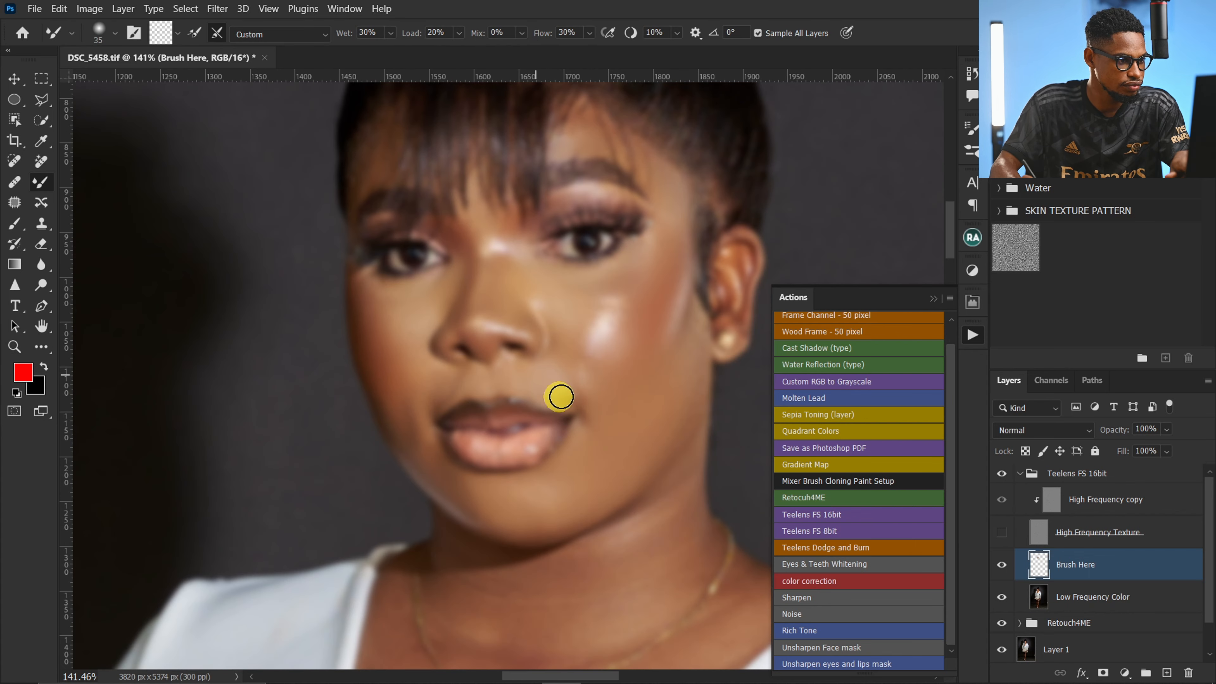
left_click(1002, 532)
left_click(1002, 533)
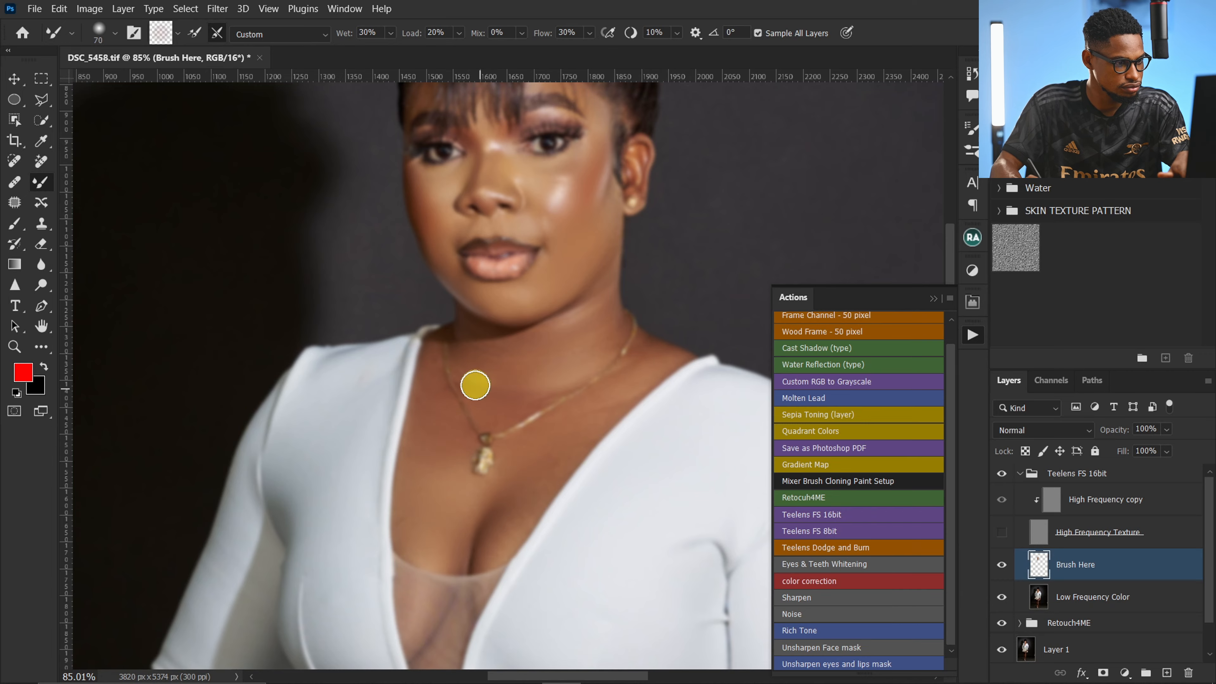
left_click(1002, 532)
key("z")
left_click(1001, 533)
Step: Smooth the skin tone on both legs with the Mixer Brush at size 150
mouse_move(580, 354)
left_mouse_down()
mouse_move(618, 354)
mouse_move(546, 391)
left_mouse_up()
left_click_drag(546, 520, 546, 352)
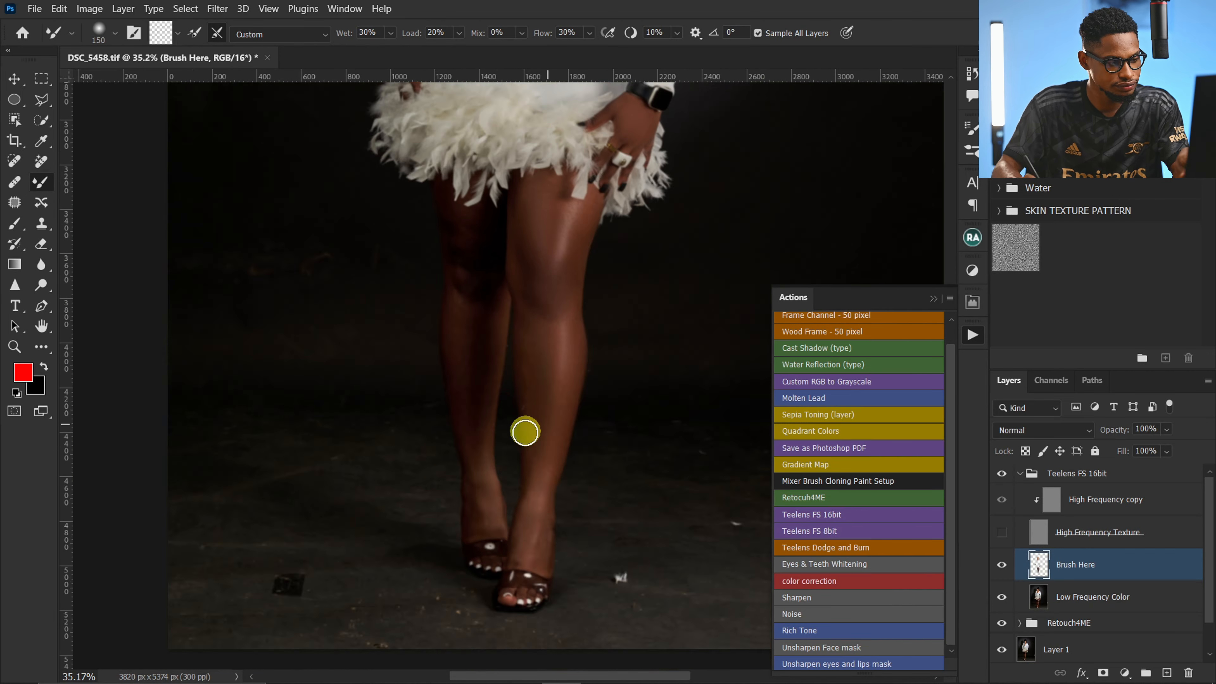
left_click_drag(525, 432, 551, 432)
left_click_drag(562, 234, 517, 211)
left_click_drag(524, 268, 523, 505)
left_click_drag(530, 359, 529, 443)
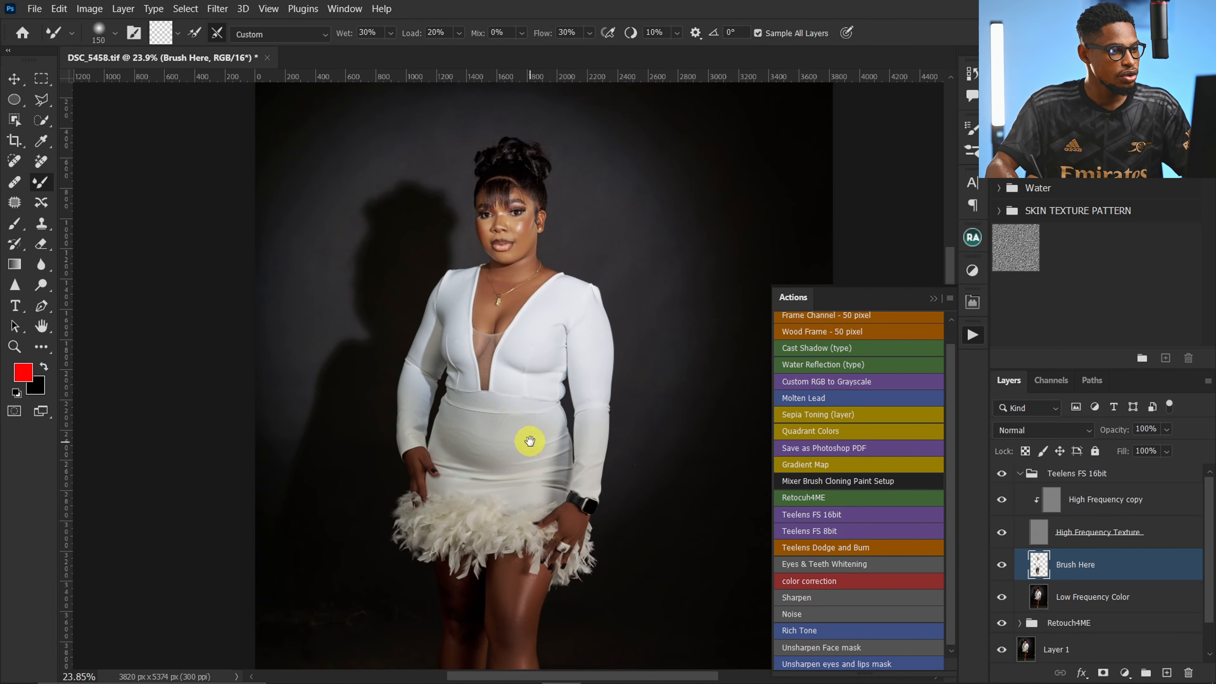
Step: Show the High Frequency Texture layer again and toggle the Brush Here layer to compare the body before and after blending
left_click(1002, 533)
key("z")
mouse_move(536, 329)
left_mouse_down()
mouse_move(506, 484)
mouse_move(542, 271)
left_mouse_up()
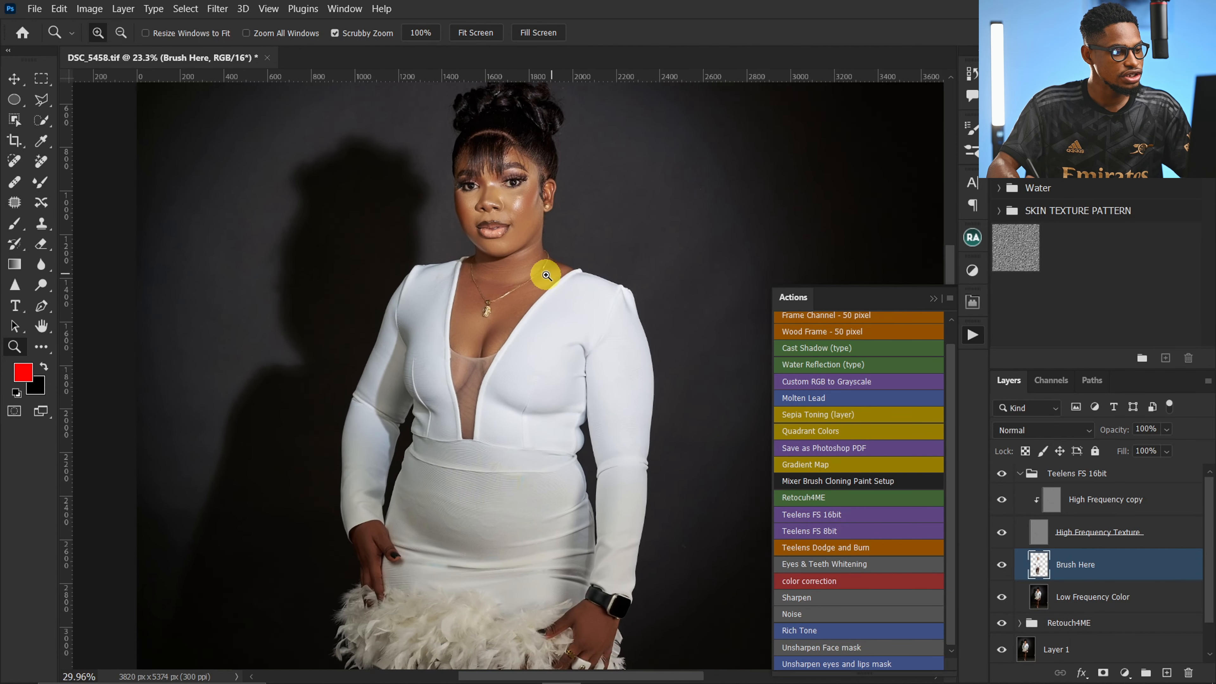
left_click_drag(650, 442, 616, 355)
key("z")
left_click(1003, 566)
left_click(1001, 574)
Step: Compare the legs and the face with the Brush Here layer hidden and shown
left_click_drag(638, 498, 629, 326)
key("z")
mouse_move(536, 346)
left_mouse_down()
mouse_move(615, 349)
mouse_move(625, 315)
mouse_move(733, 396)
left_mouse_up()
left_click(1000, 555)
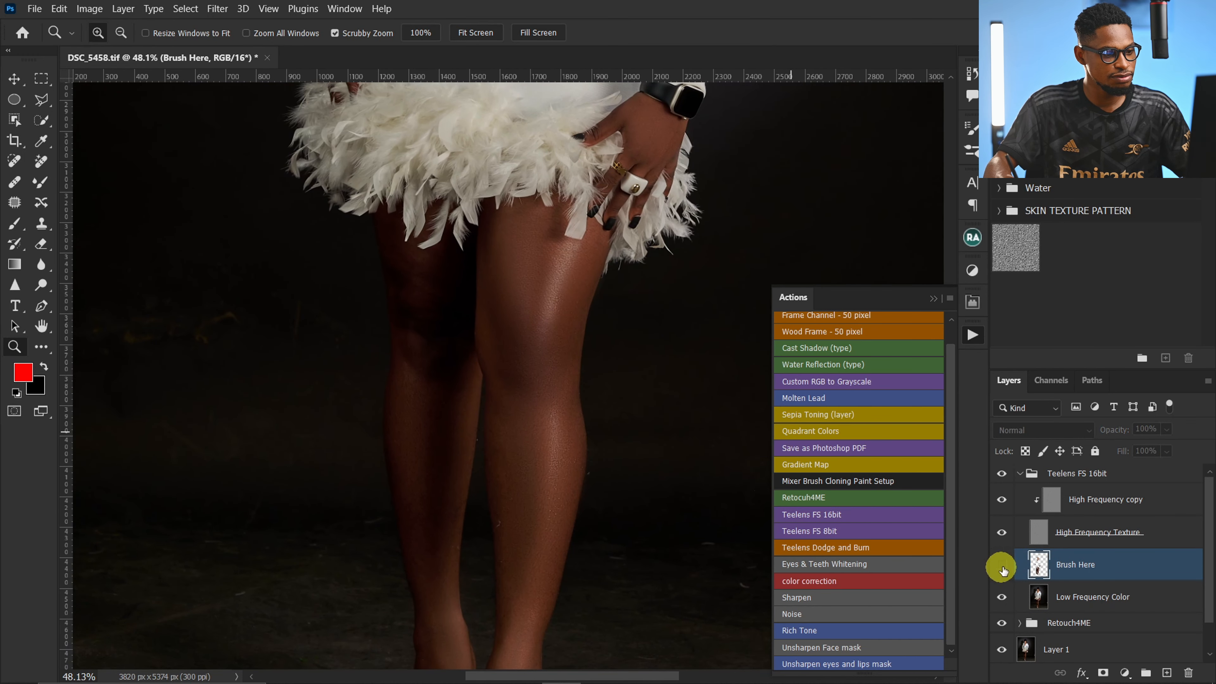
left_click_drag(466, 275, 477, 473)
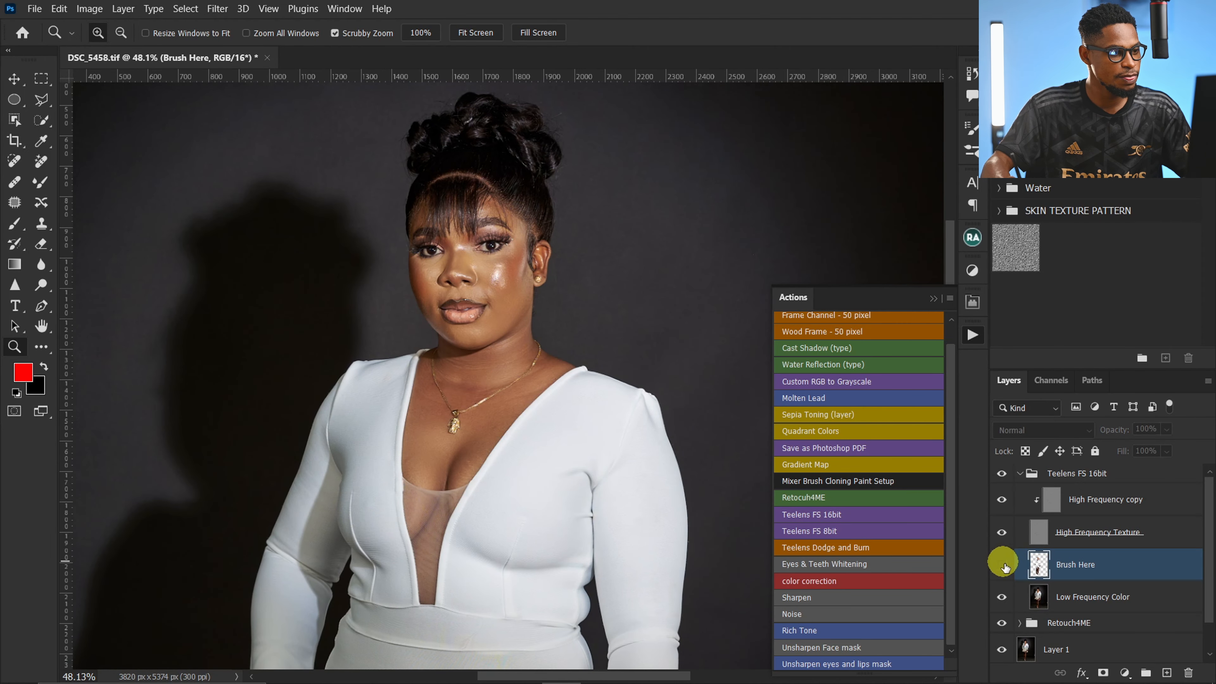
left_click_drag(565, 533, 519, 156)
left_click_drag(541, 611, 599, 173)
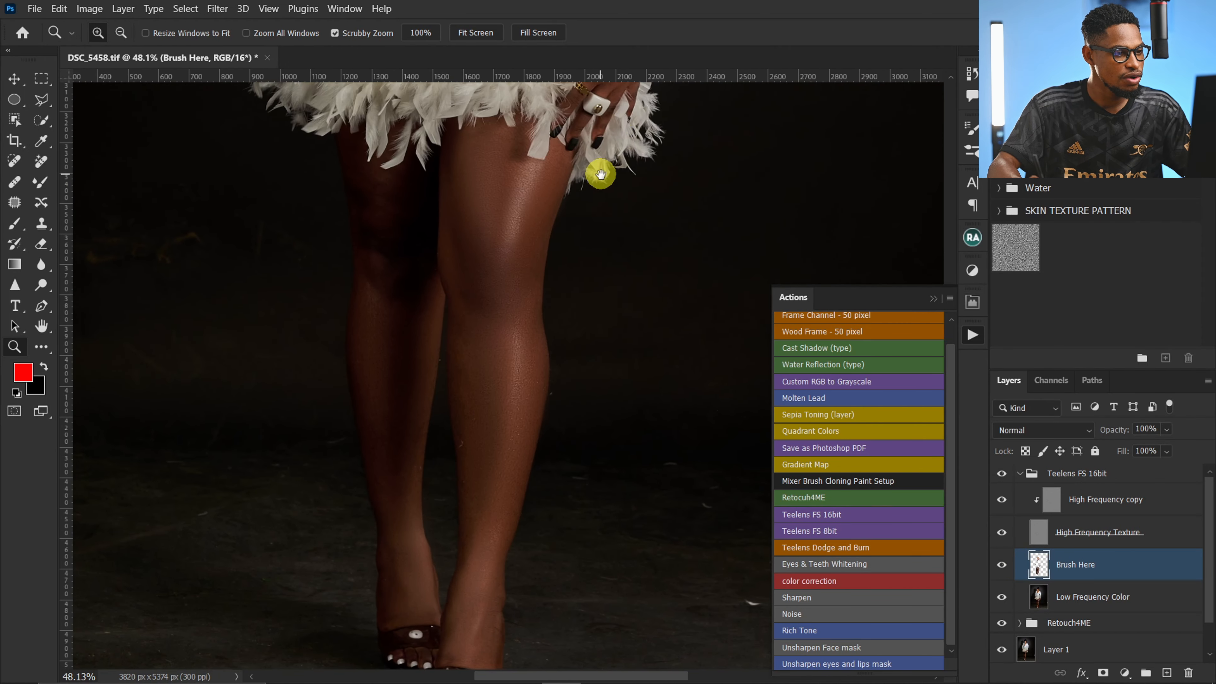
Step: On the High Frequency copy layer, clone clean skin texture over the scratch on the shin with the Clone Stamp at size 7
mouse_move(470, 484)
left_mouse_down()
mouse_move(554, 453)
mouse_move(540, 462)
mouse_move(435, 421)
mouse_move(478, 430)
mouse_move(455, 475)
left_mouse_up()
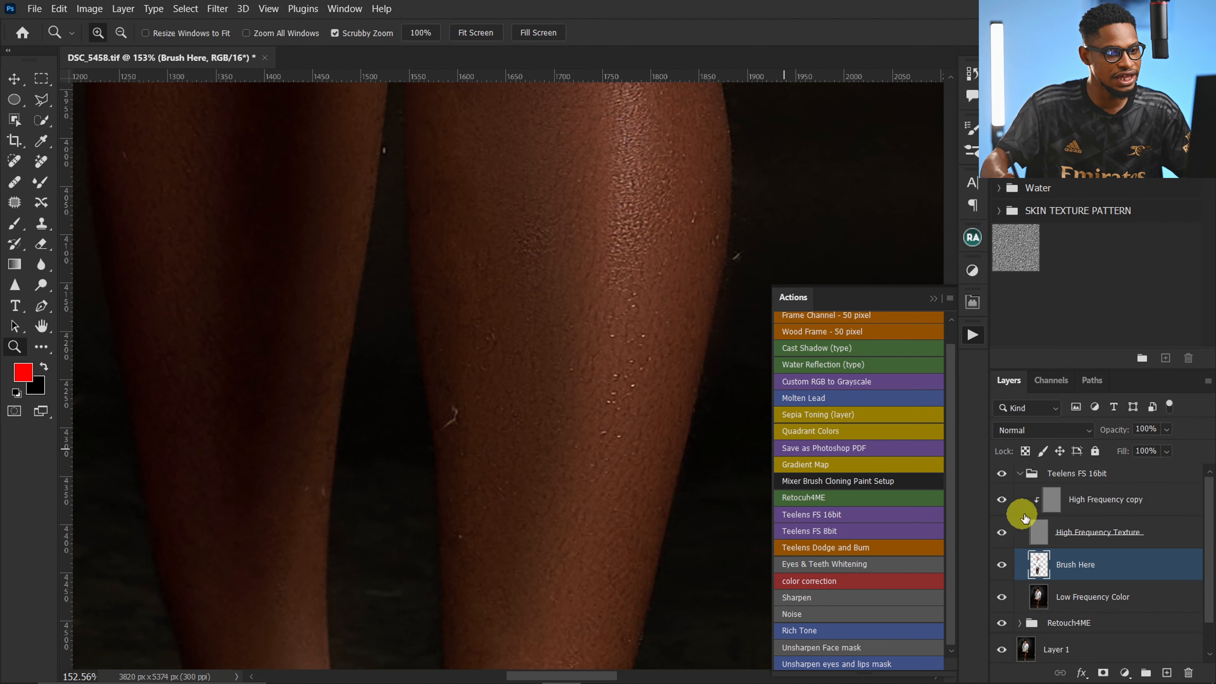
left_click(1068, 512)
key("s")
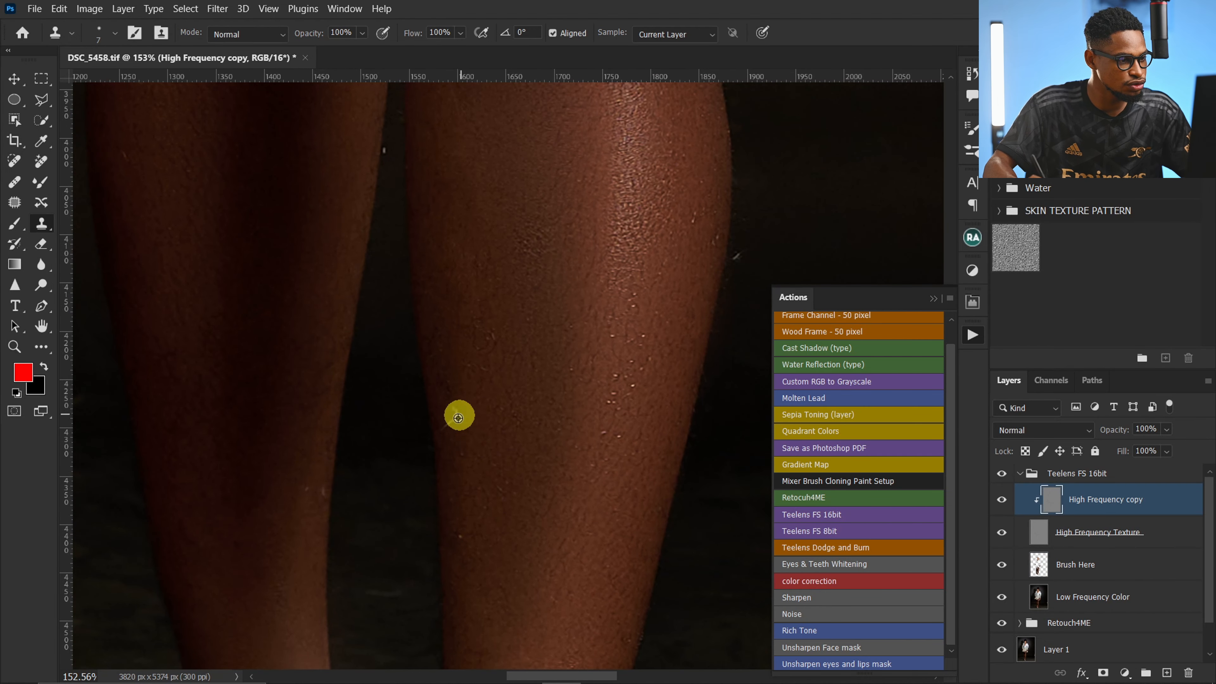
left_click_drag(455, 420, 451, 419)
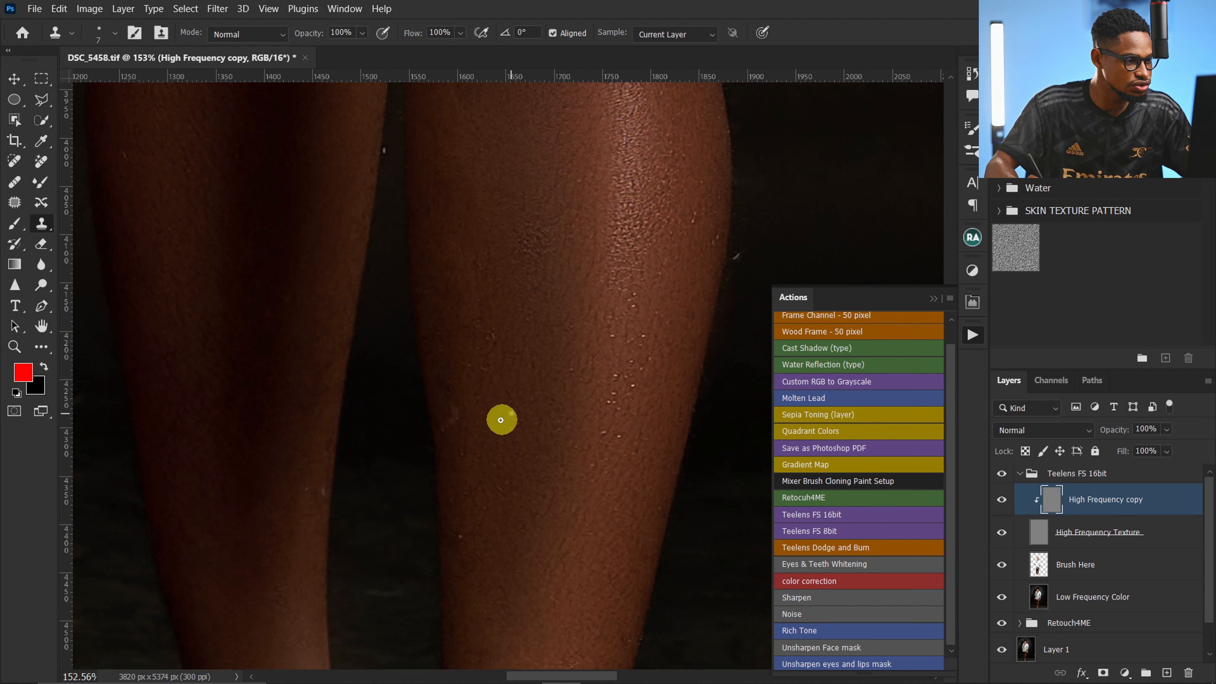
Step: Clone nearby skin texture over the small mark on the other lower leg
left_click_drag(274, 516, 259, 462)
left_click(286, 463, "alt")
left_click(291, 436)
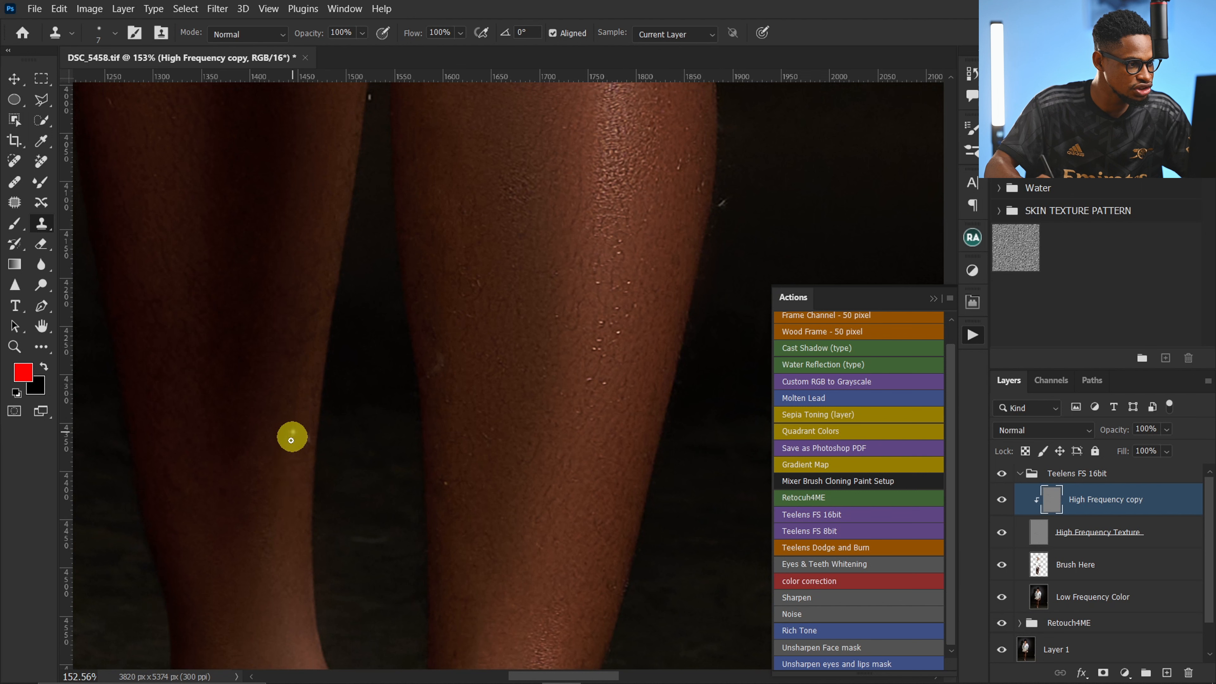
left_click(291, 463, "alt")
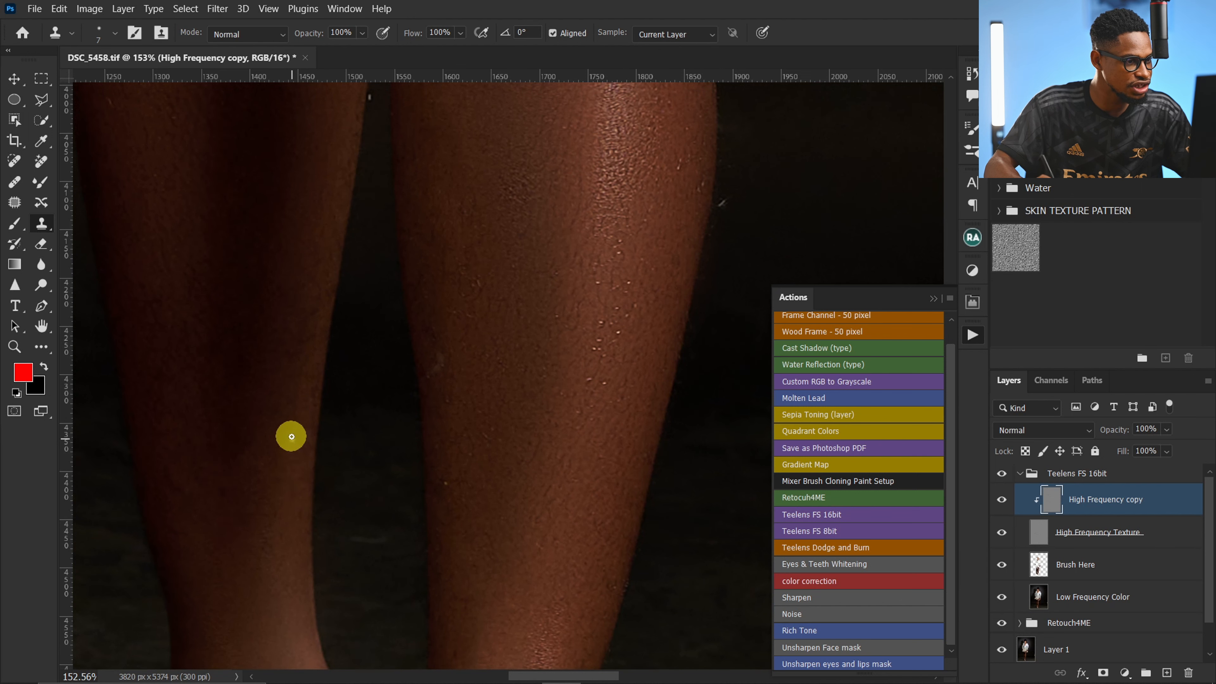
Step: Clone sampled background texture over the small speck beside the calf's outer edge
left_click_drag(624, 225, 592, 525)
left_click(693, 506, "alt")
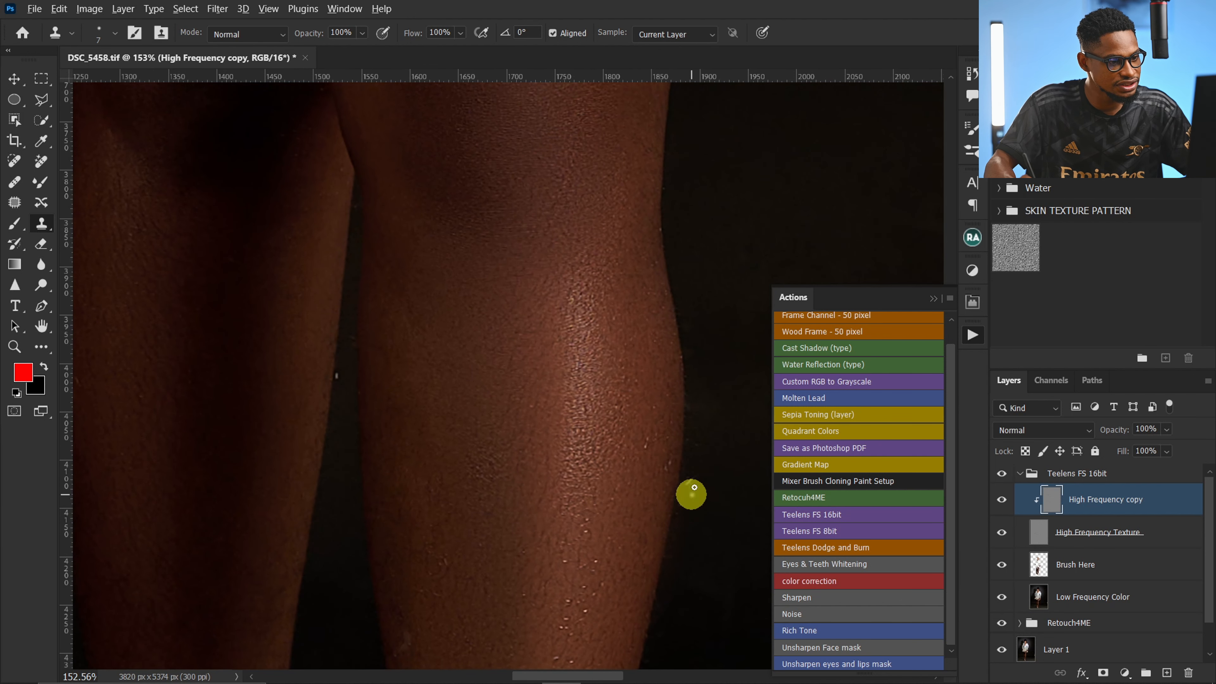
left_click(687, 485)
Step: On the High Frequency copy layer, clone skin texture over the cheek beside the mouth with the Clone Stamp at 50% opacity
key("z")
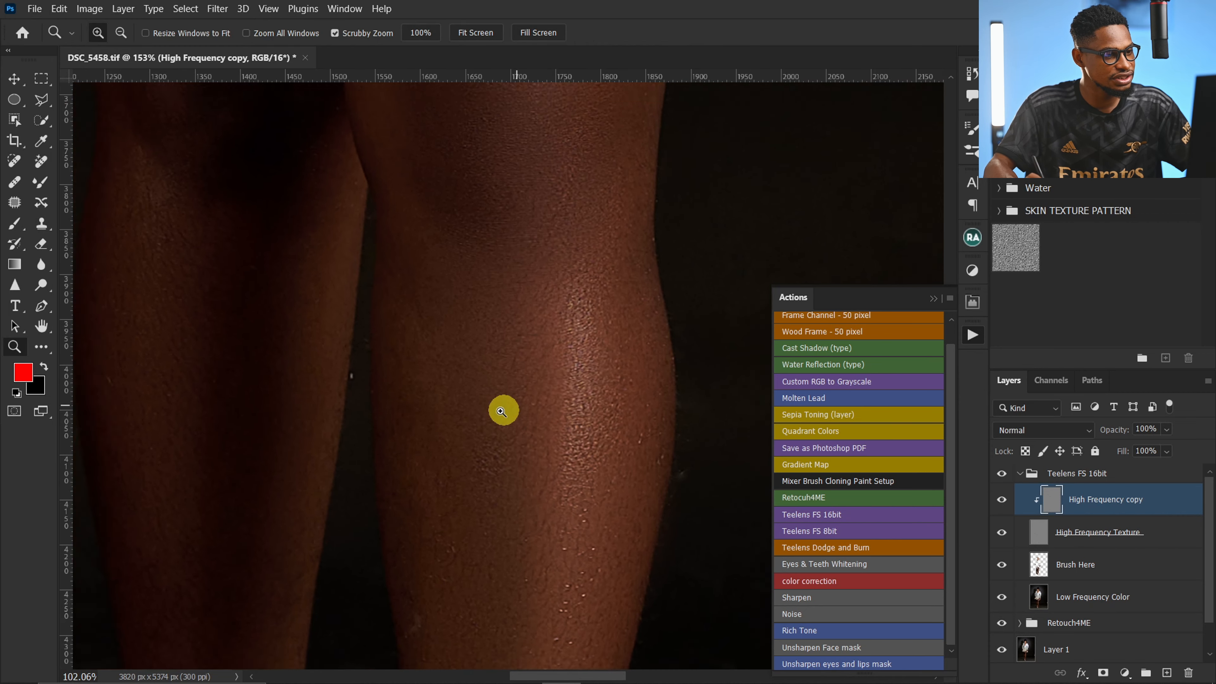
left_click_drag(515, 405, 472, 420)
scroll(502, 365, "up", 10)
key("s")
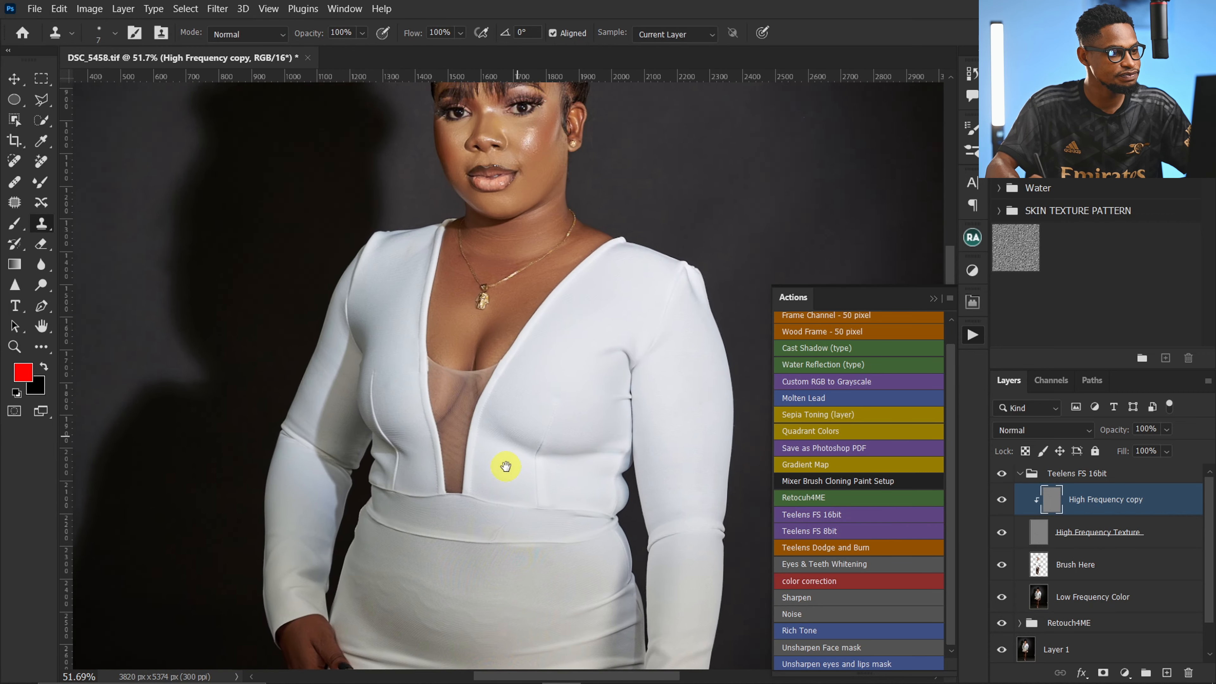
key("z")
mouse_move(520, 198)
left_mouse_down()
mouse_move(592, 190)
mouse_move(543, 187)
mouse_move(597, 201)
left_mouse_up()
key("s")
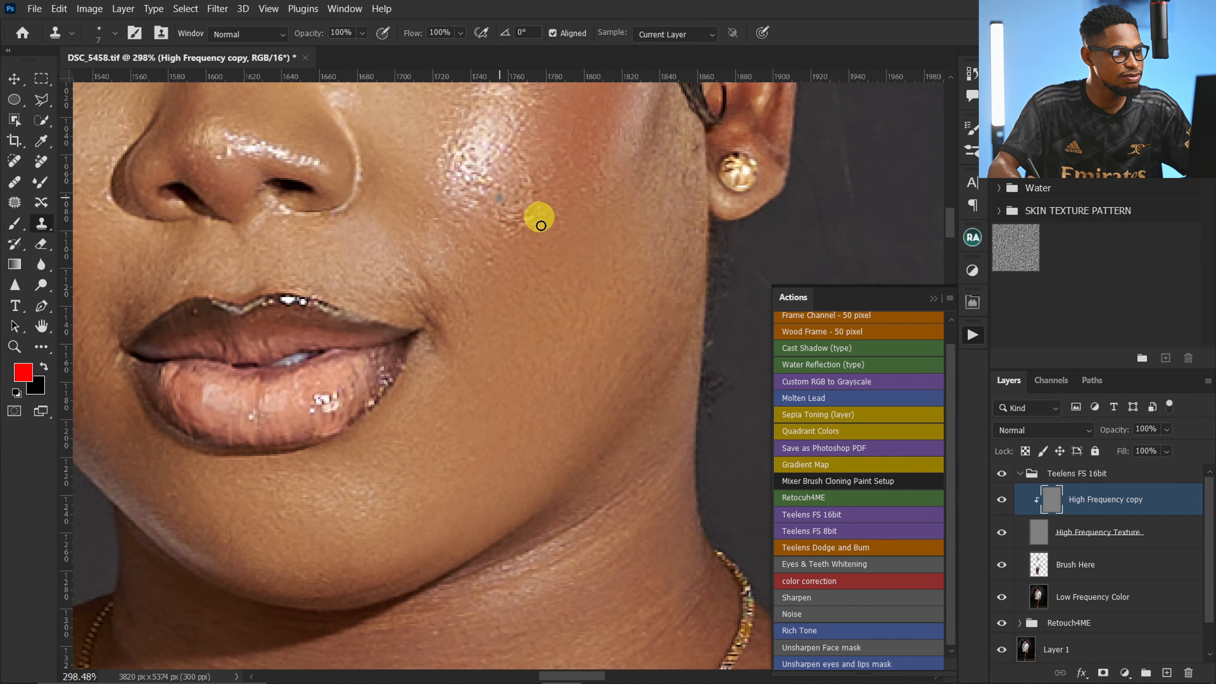
left_click(341, 32)
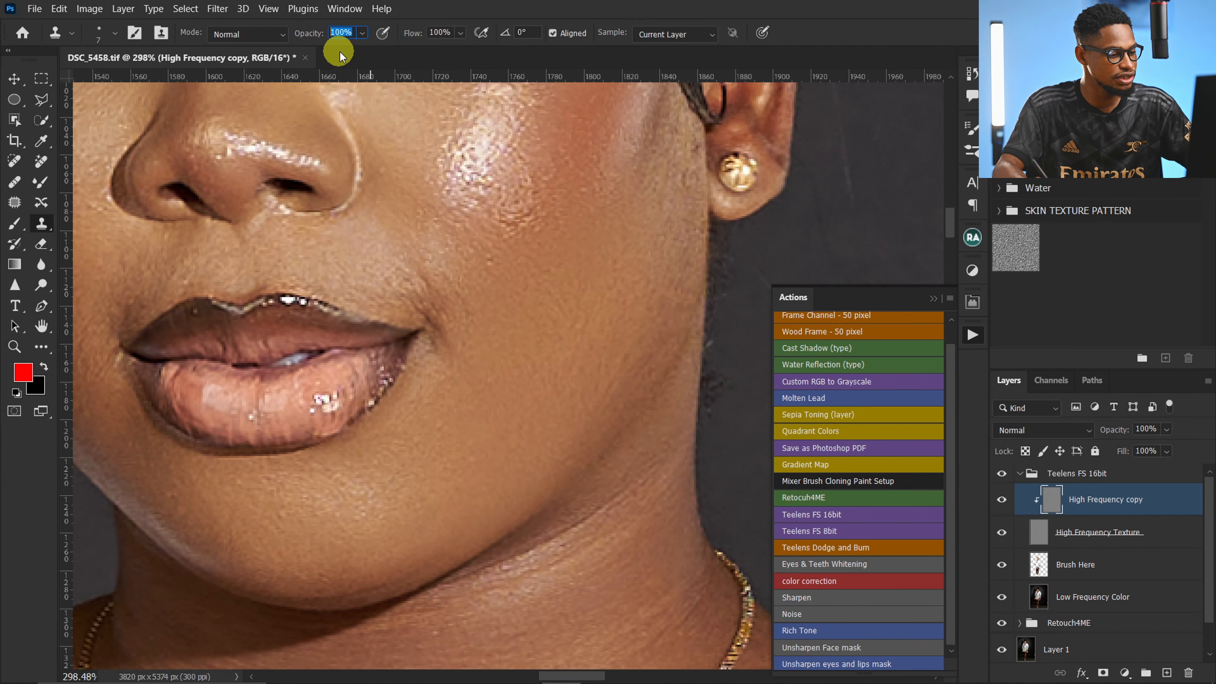
type("50")
key("Return")
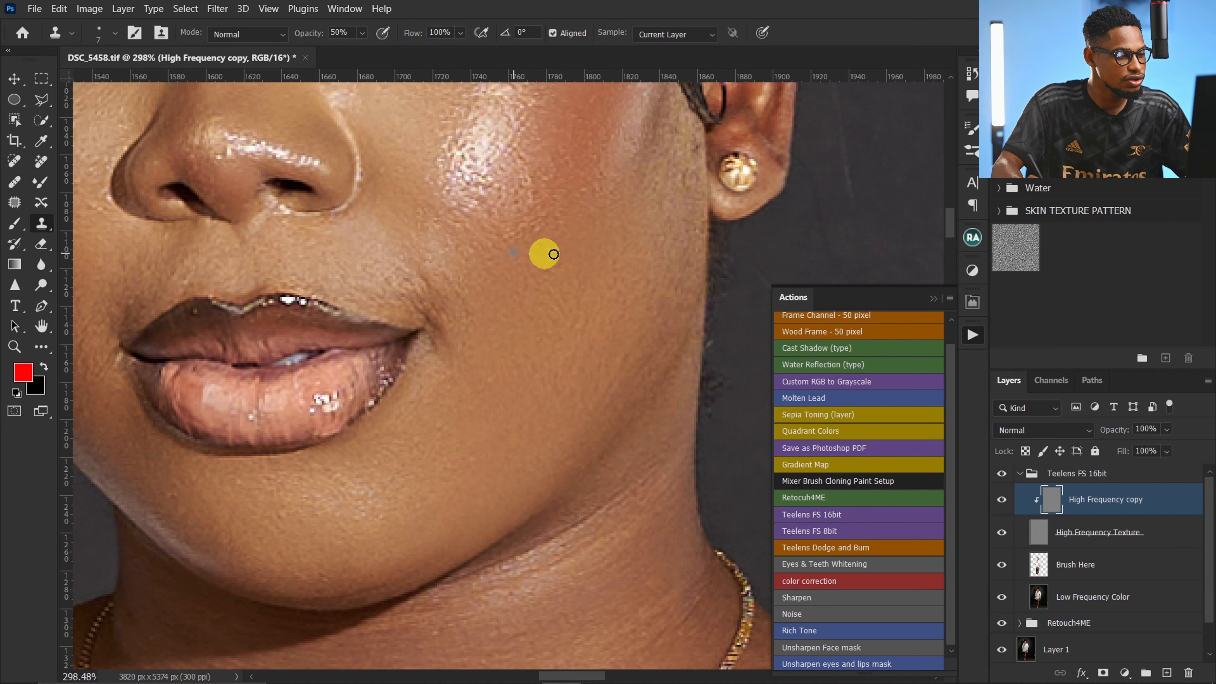
left_click_drag(542, 236, 373, 285)
left_click_drag(524, 257, 502, 285)
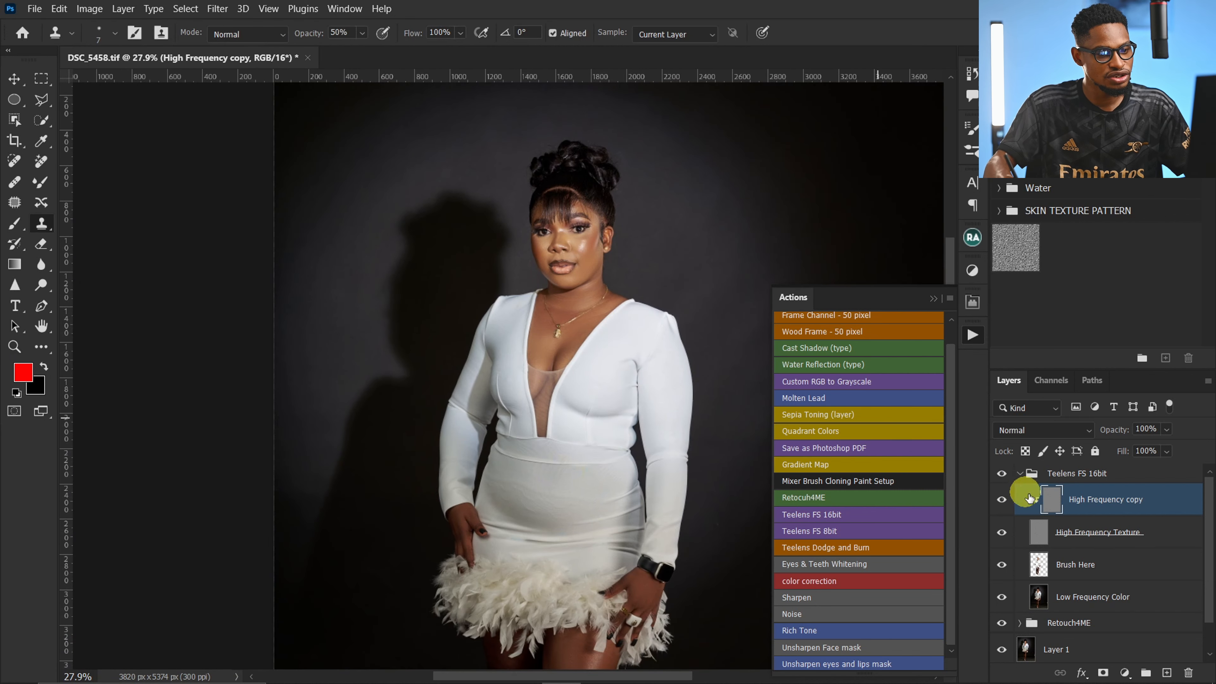
Step: Collapse the Teelens FS 16bit layer group
left_click(1020, 475)
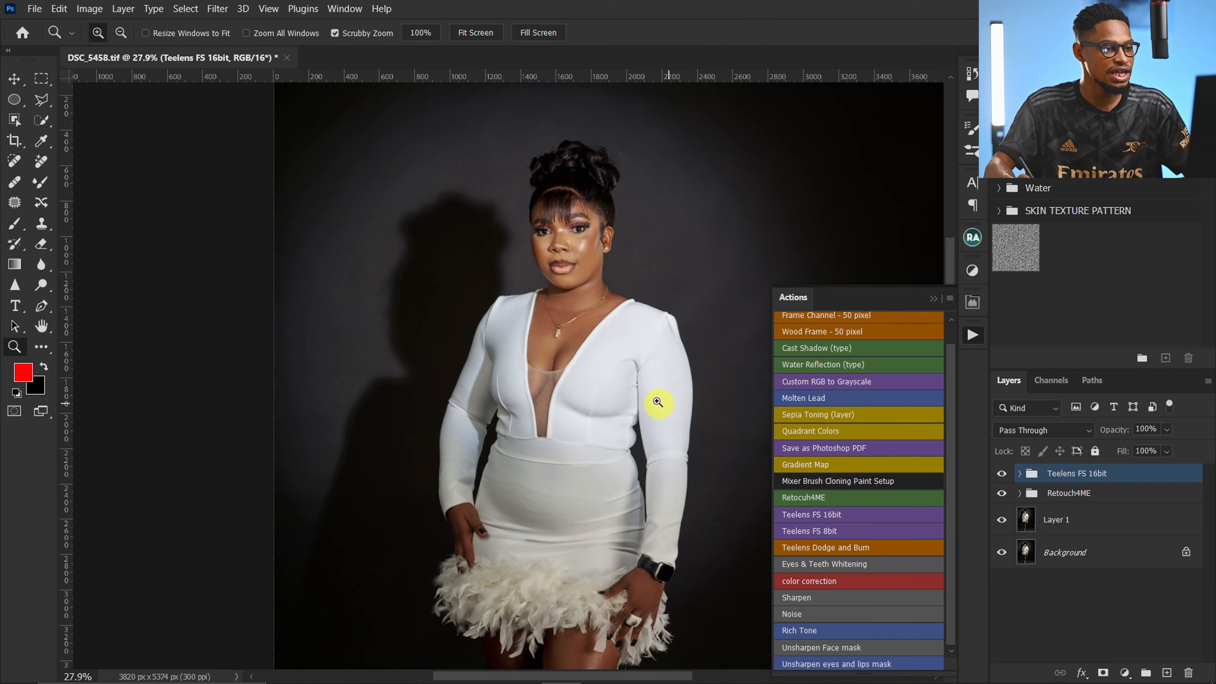
left_click_drag(659, 402, 553, 350)
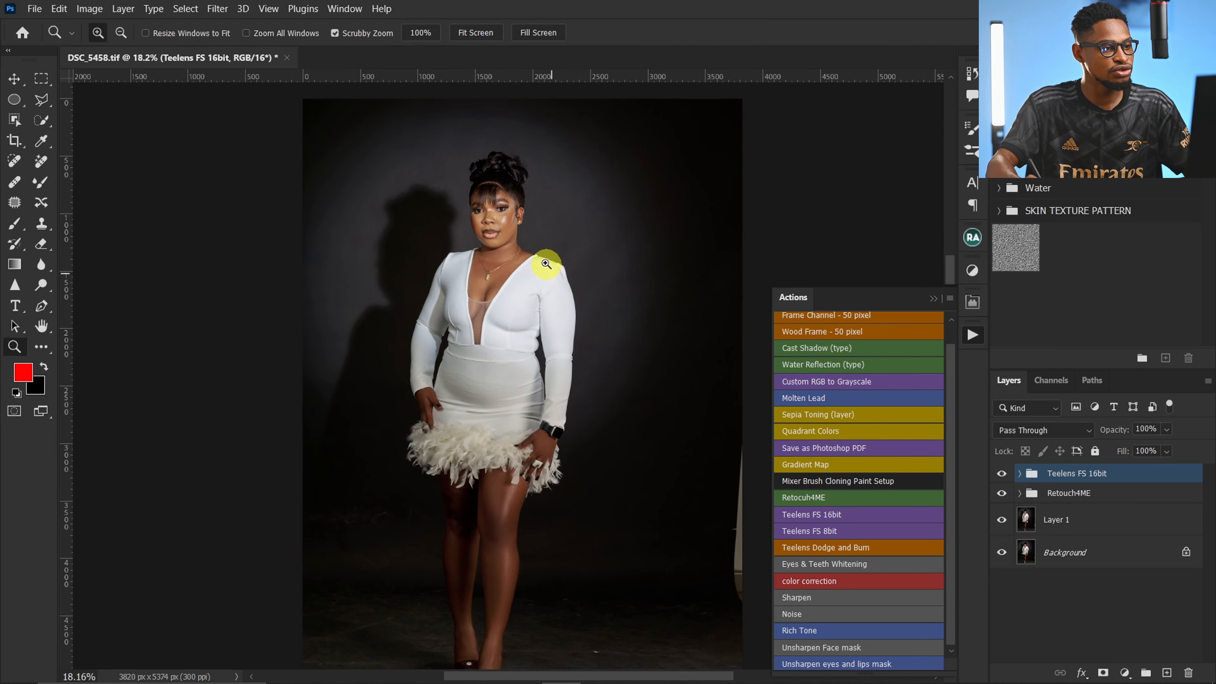
mouse_move(549, 269)
left_mouse_down()
mouse_move(519, 253)
mouse_move(572, 251)
mouse_move(573, 216)
mouse_move(505, 226)
left_mouse_up()
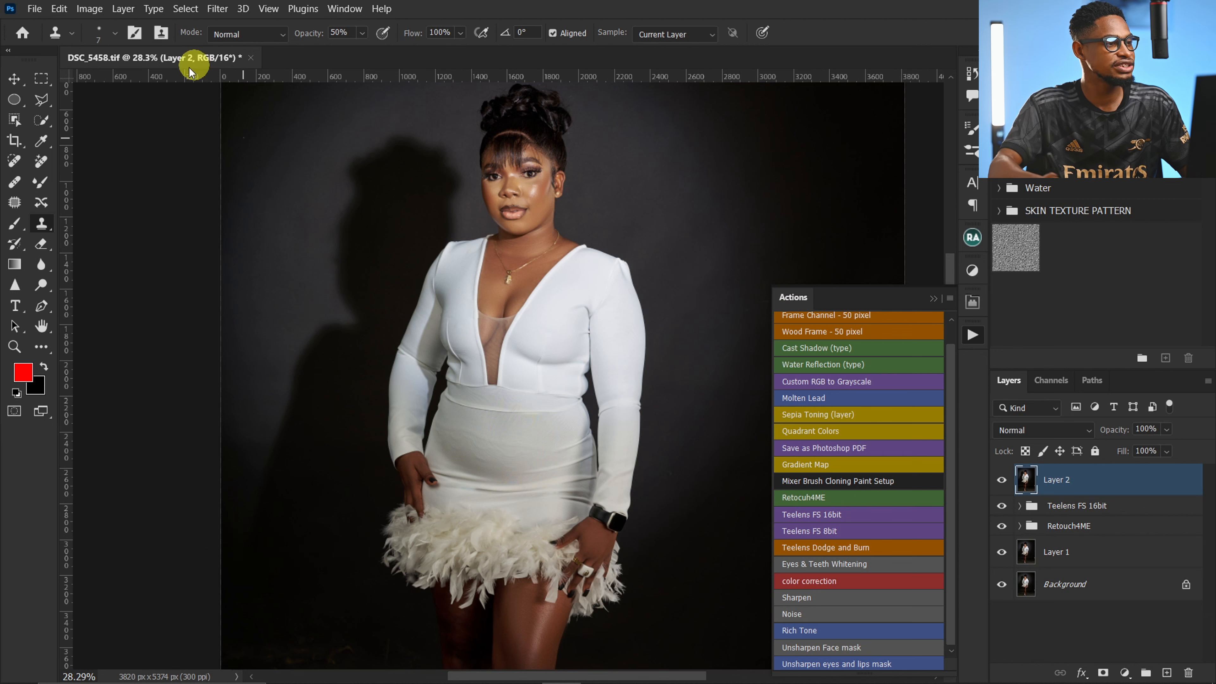
Step: Try the Retouch4me Skin Tone filter on Layer 2 with Blend values of 197 and 99
left_click(206, 12)
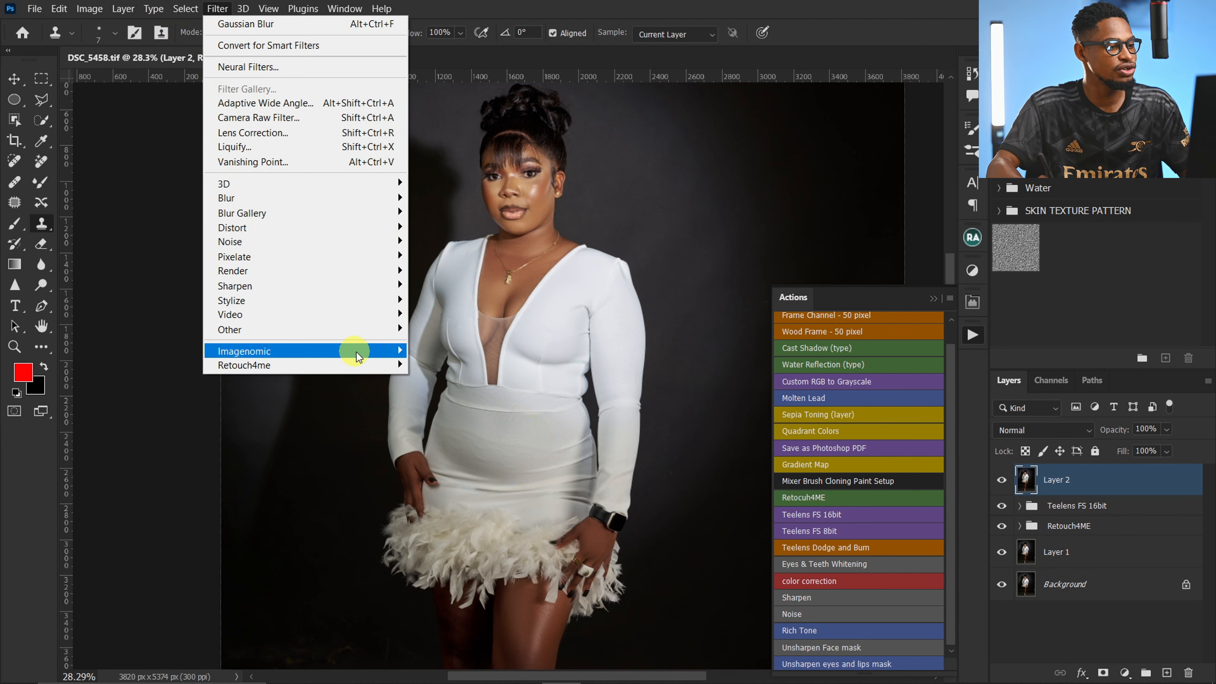
mouse_move(368, 363)
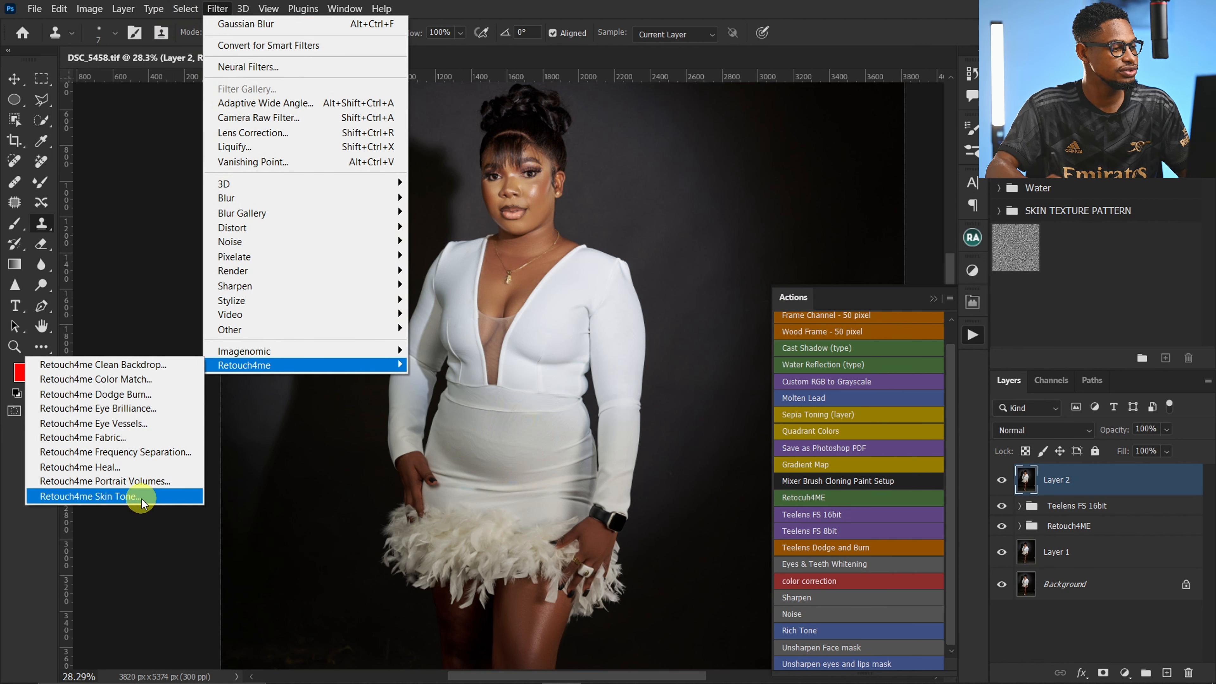
left_click(142, 497)
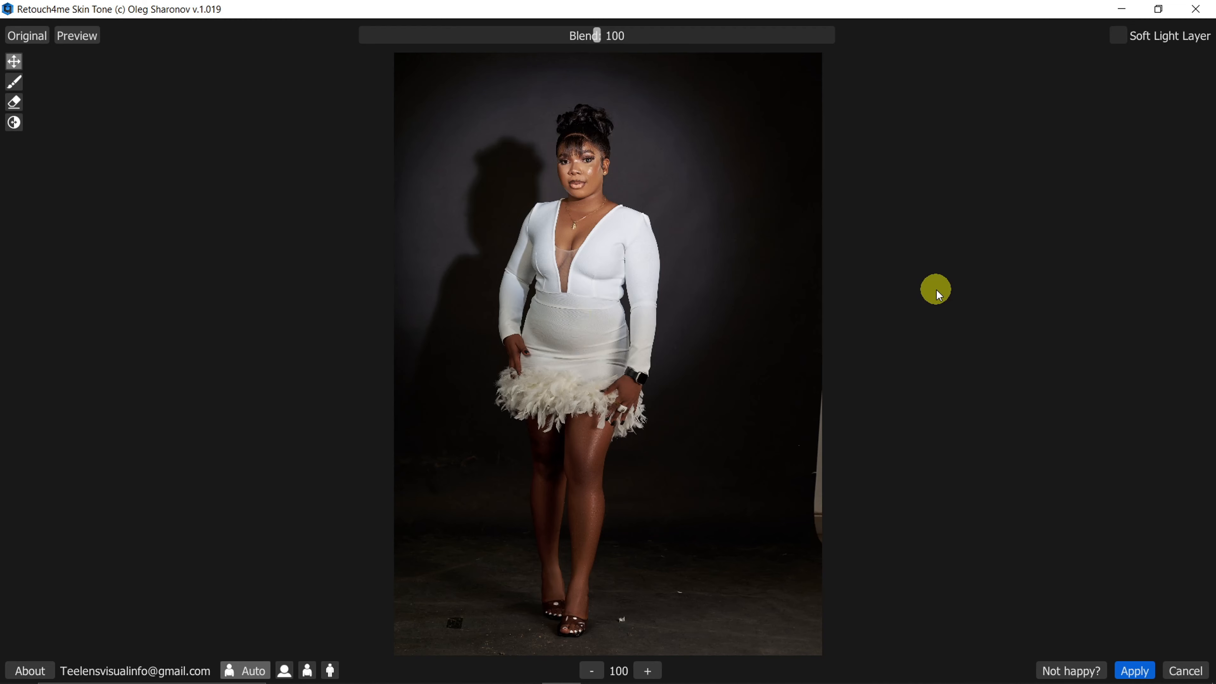
scroll(626, 198, "up", 3)
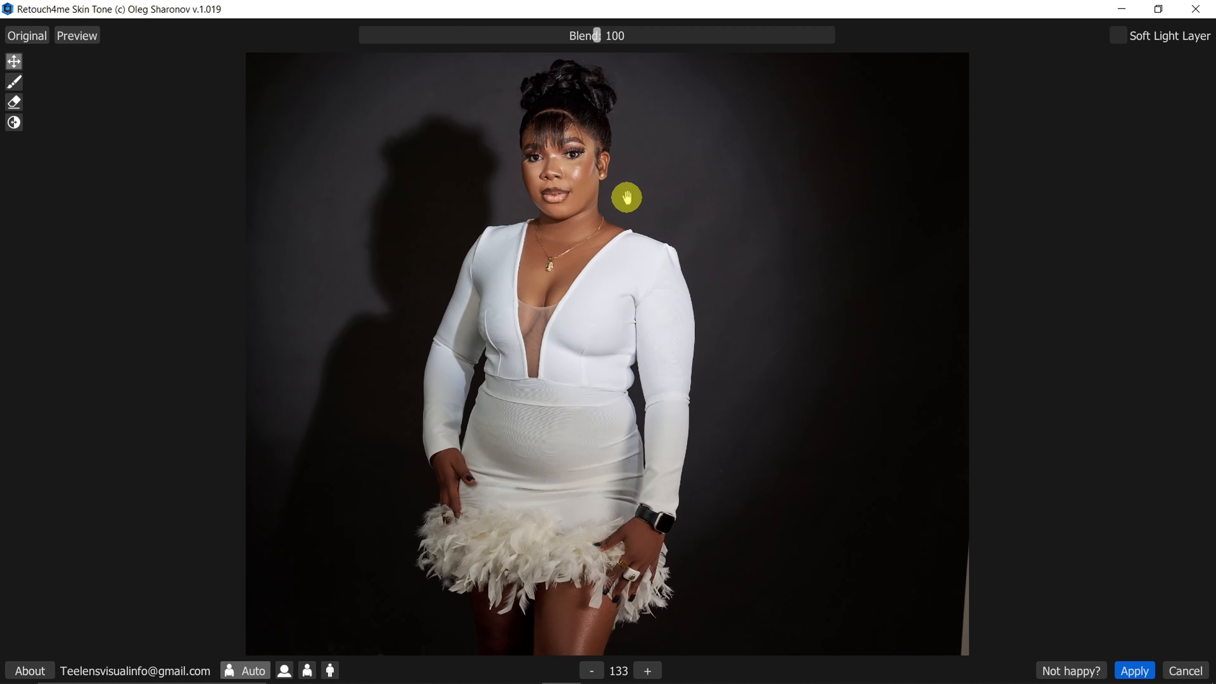
scroll(626, 197, "up", 2)
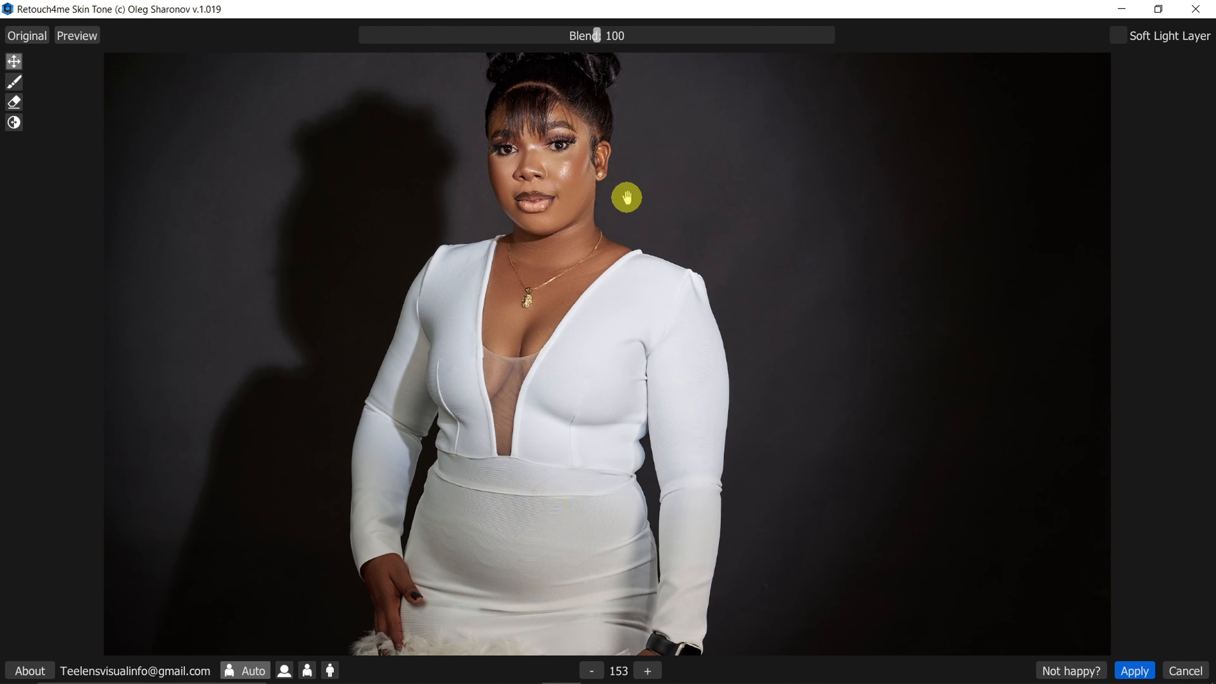
left_click(598, 35)
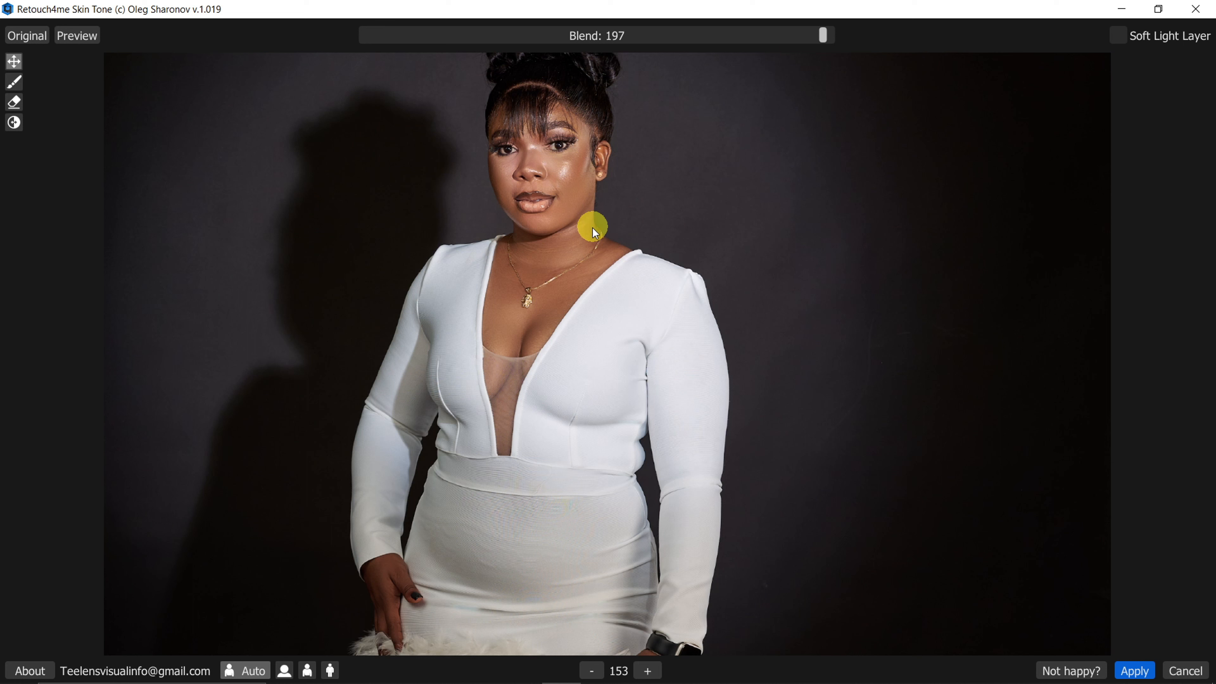
key("ctrl")
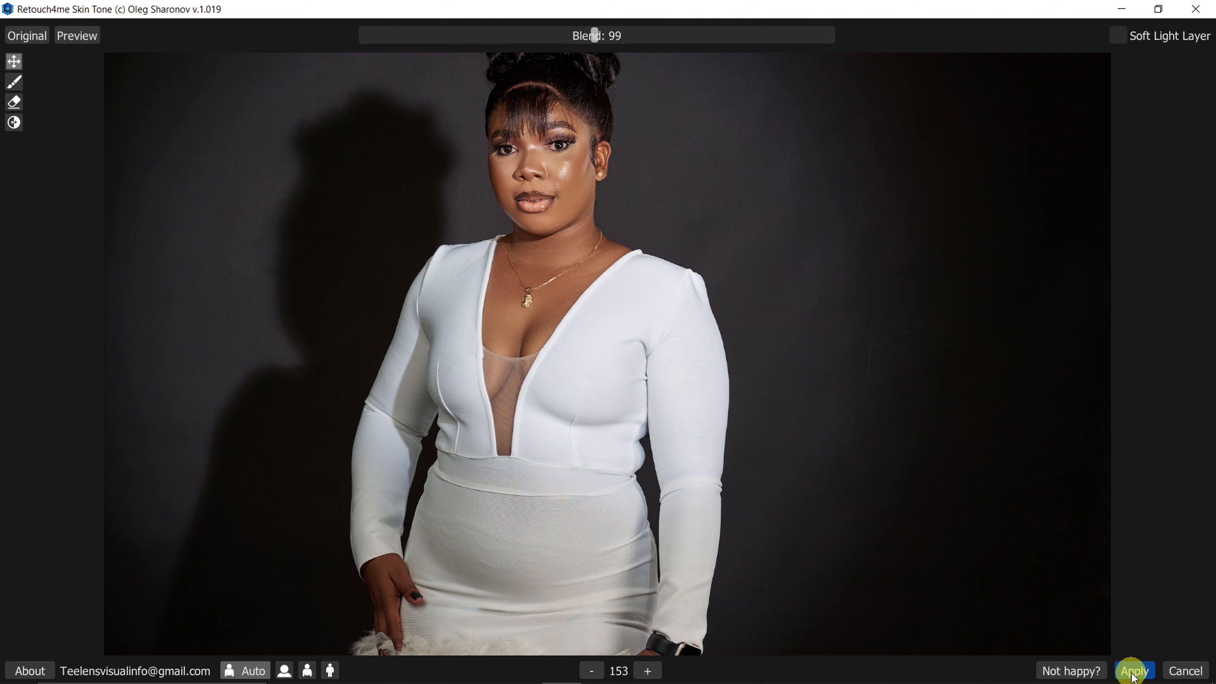
left_click(1131, 671)
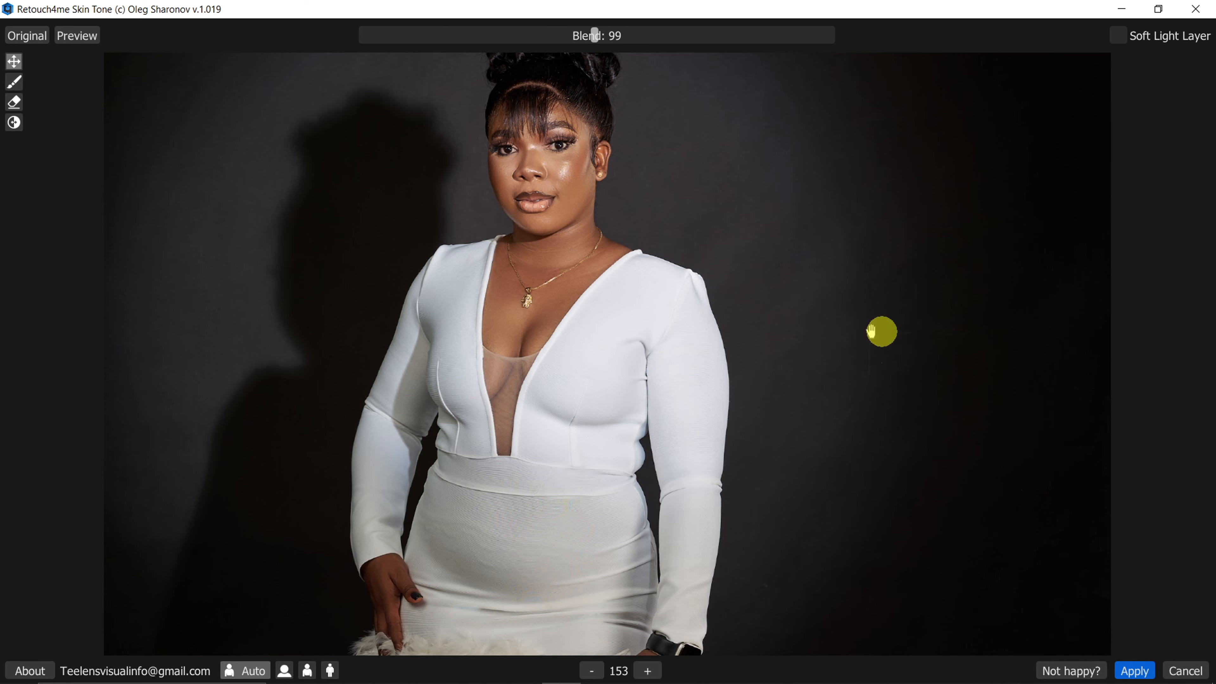
left_click(1186, 671)
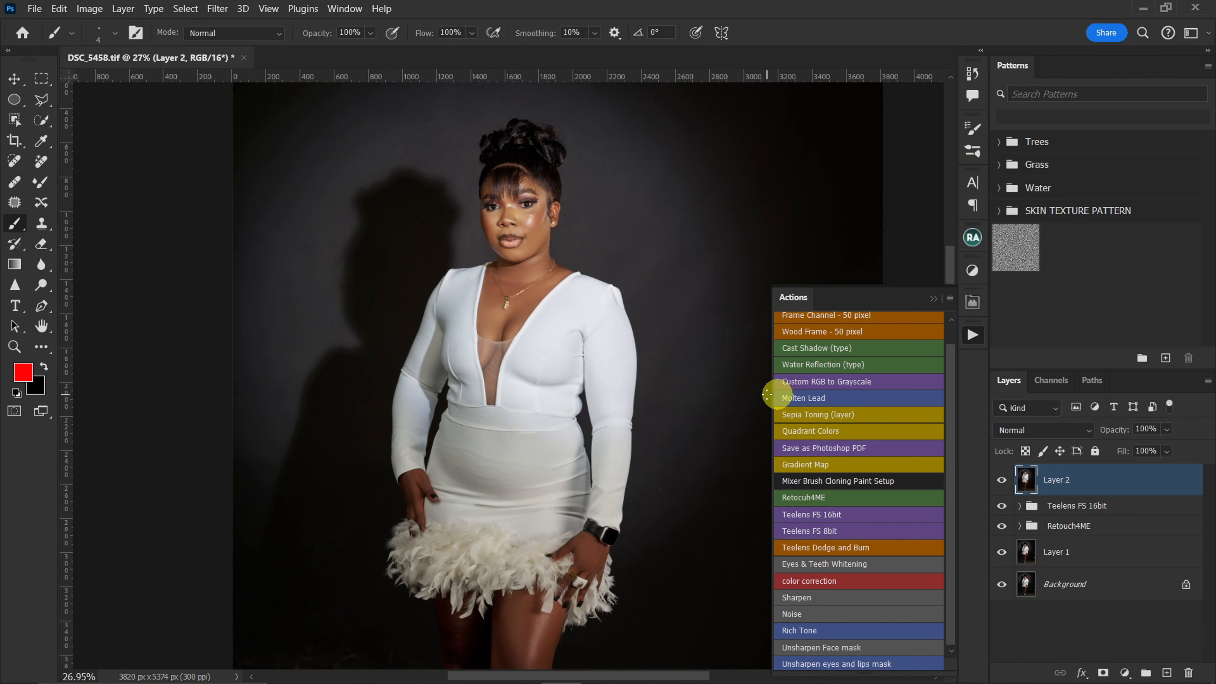
Step: Run the color correction action to add a masked gradient map adjustment above Layer 2
left_click(814, 582)
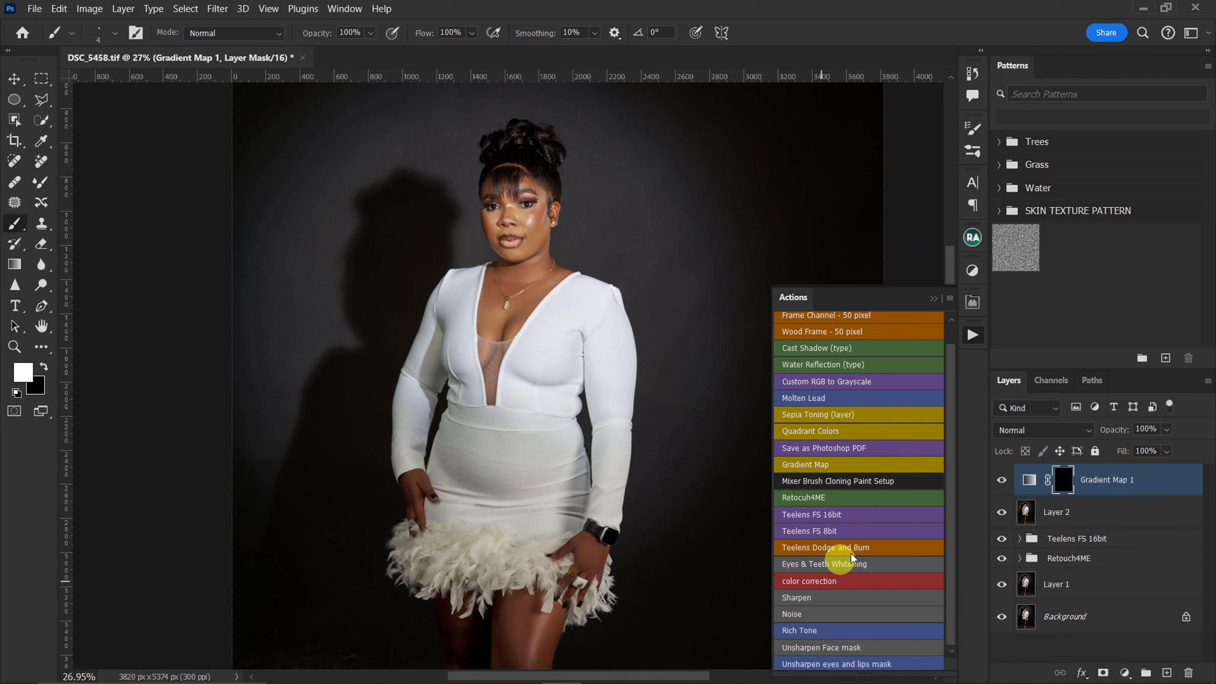
left_click(1026, 489)
key("z")
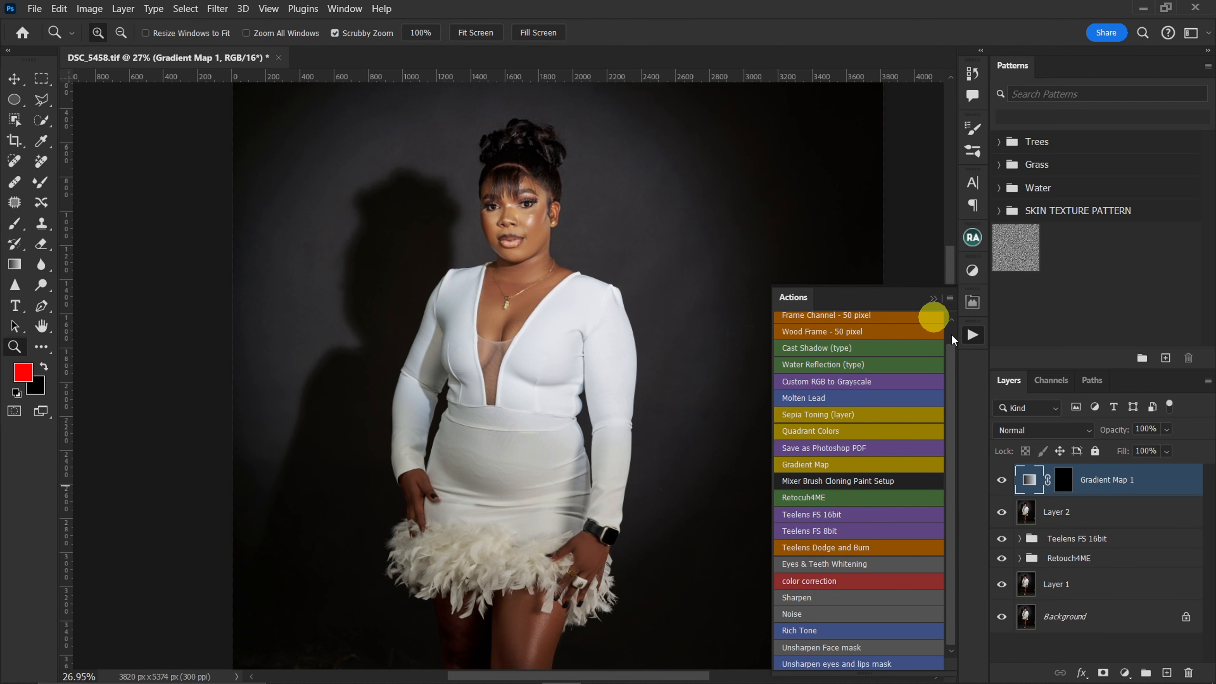
left_click(933, 298)
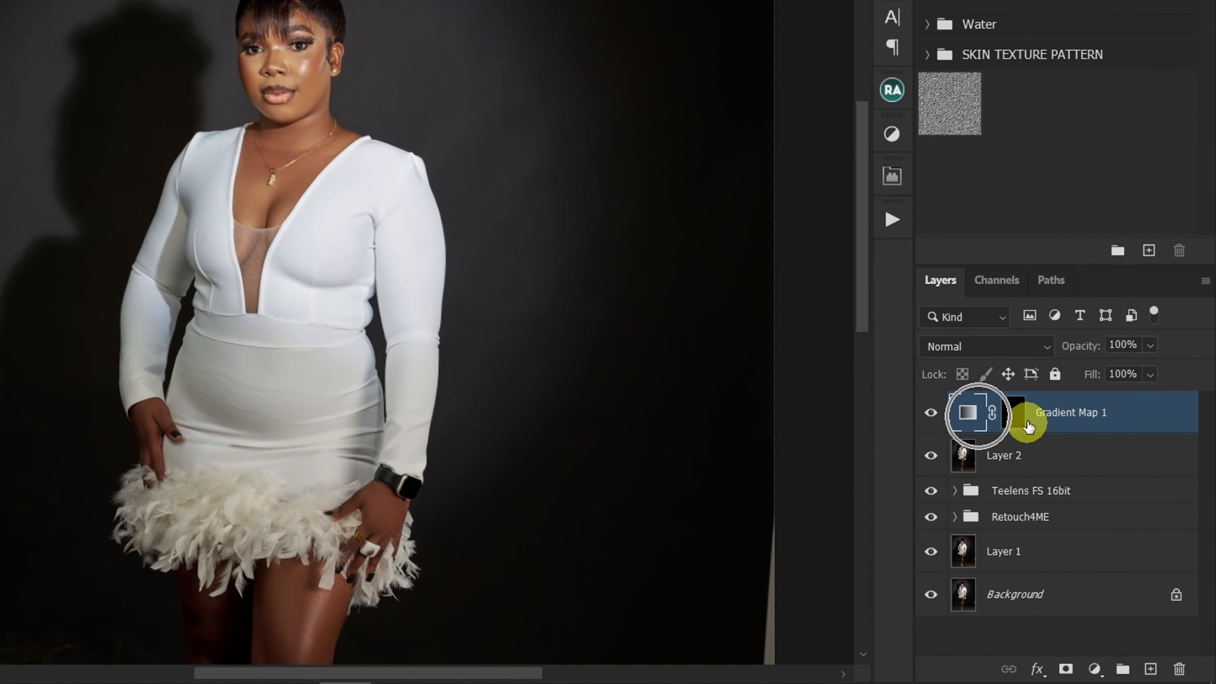
Step: Recolour the first stop of the Gradient Map 1 gradient with the dark skin tone sampled from the shadowed neck below the chin
left_click(1063, 480)
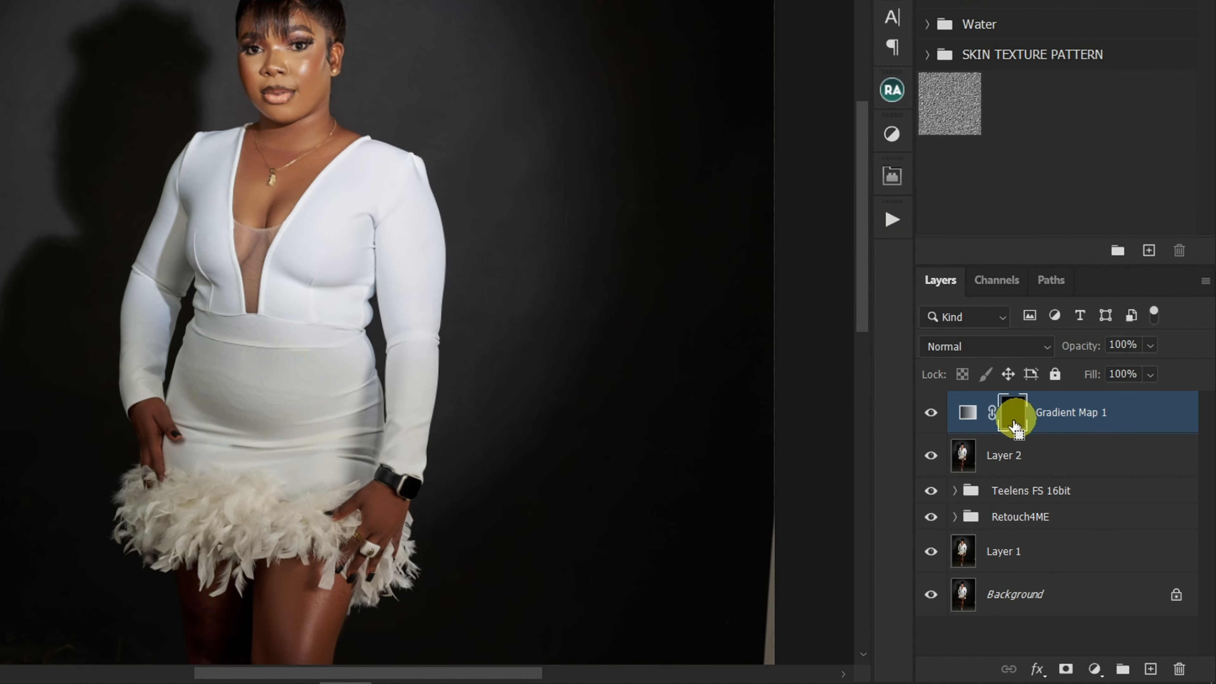
left_click(1029, 482)
left_click(967, 417)
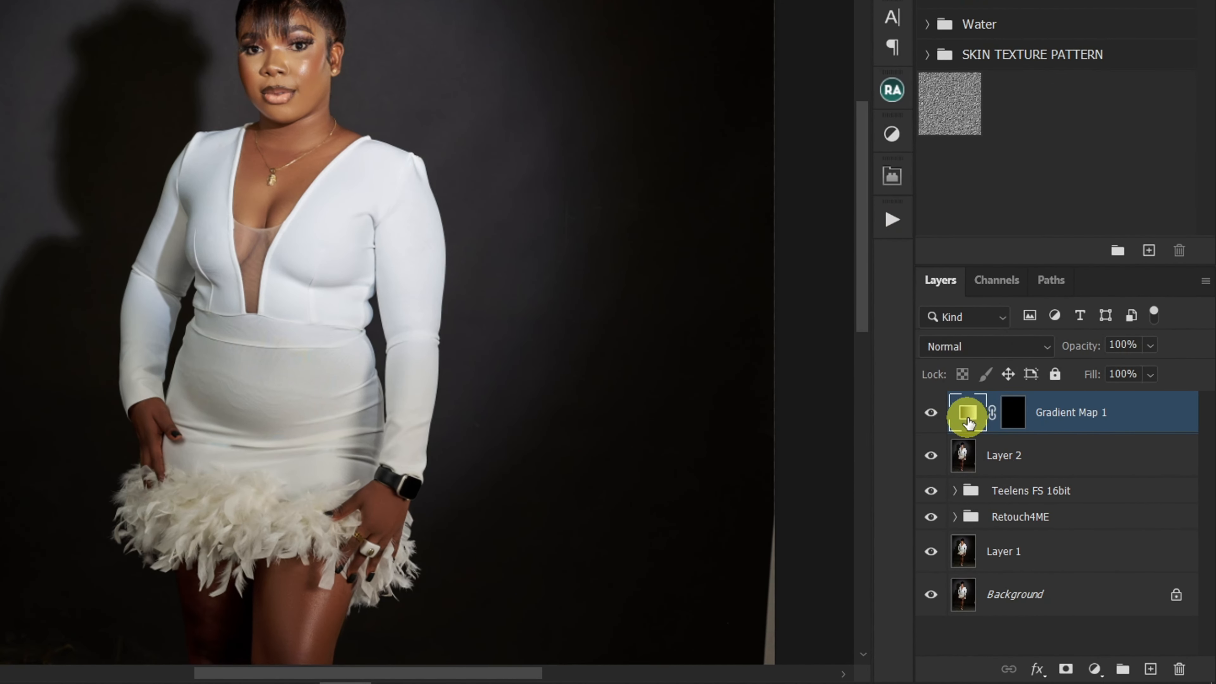
double_click(968, 414)
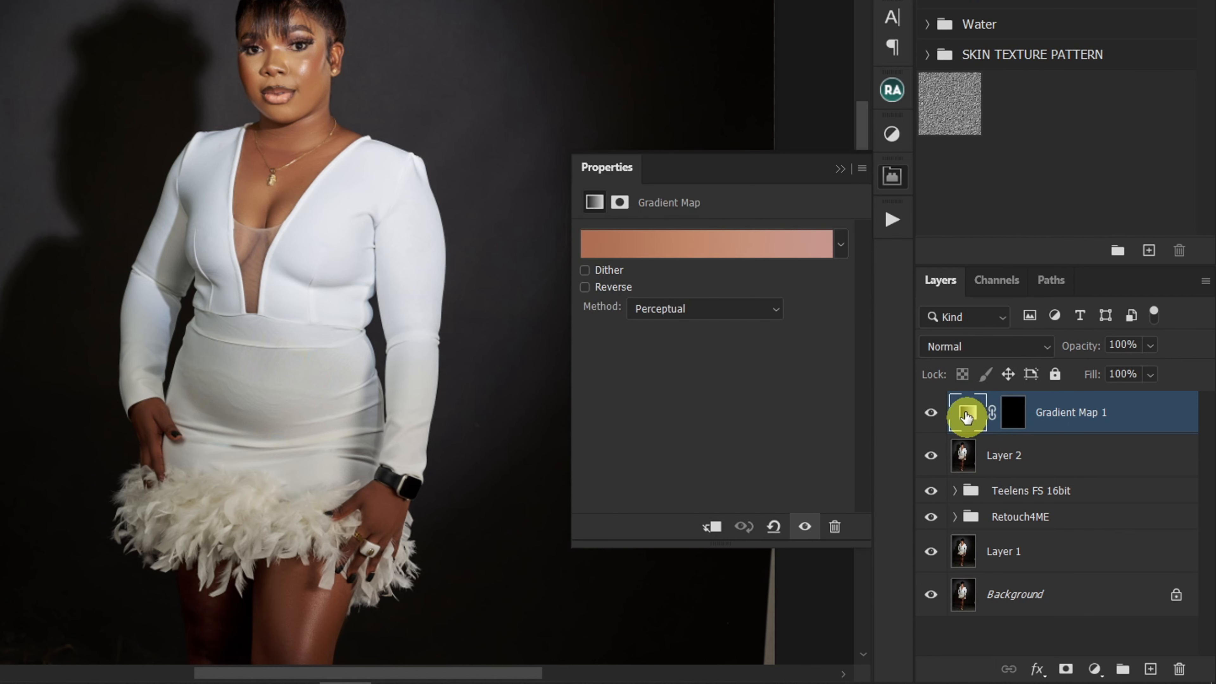
left_click(693, 250)
left_click(642, 360)
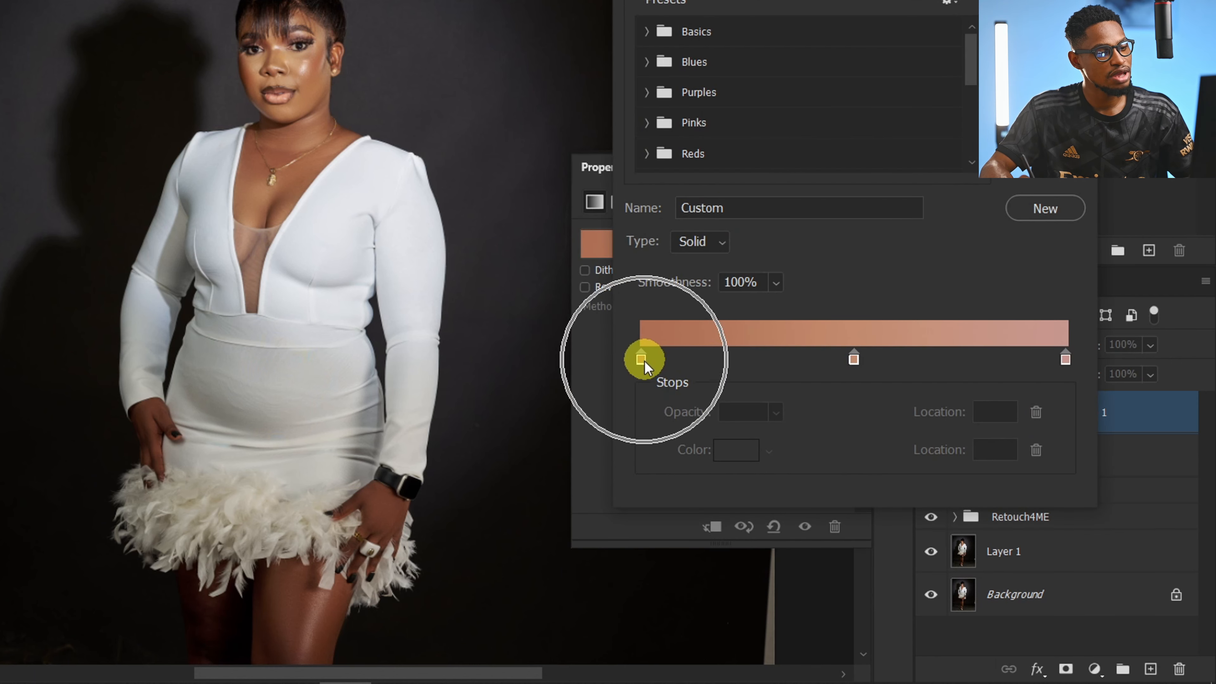
left_click(854, 361)
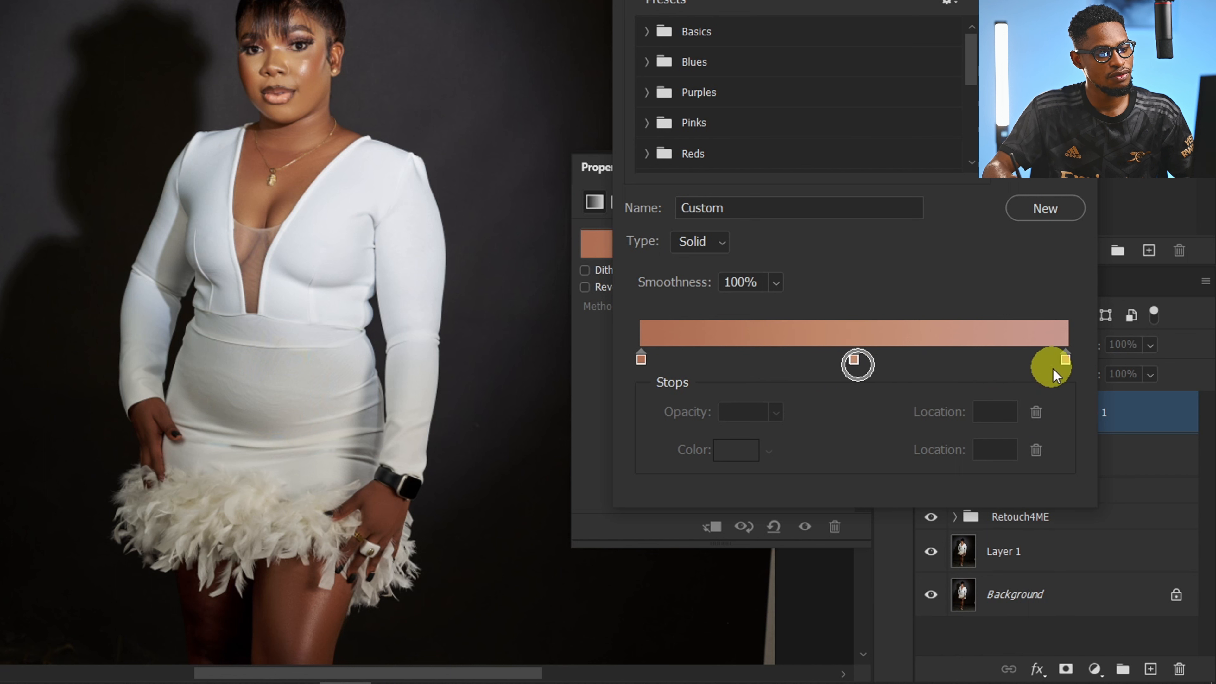
left_click(1063, 362)
left_click(1064, 361)
left_click(655, 356)
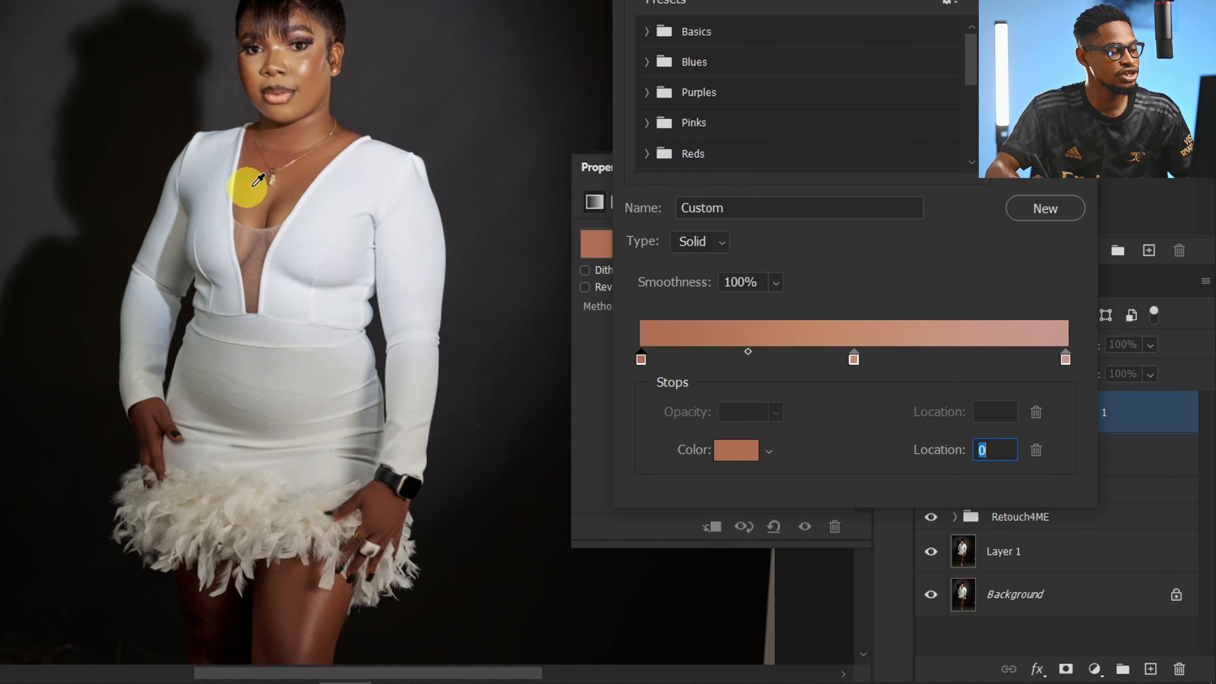
left_click(274, 128)
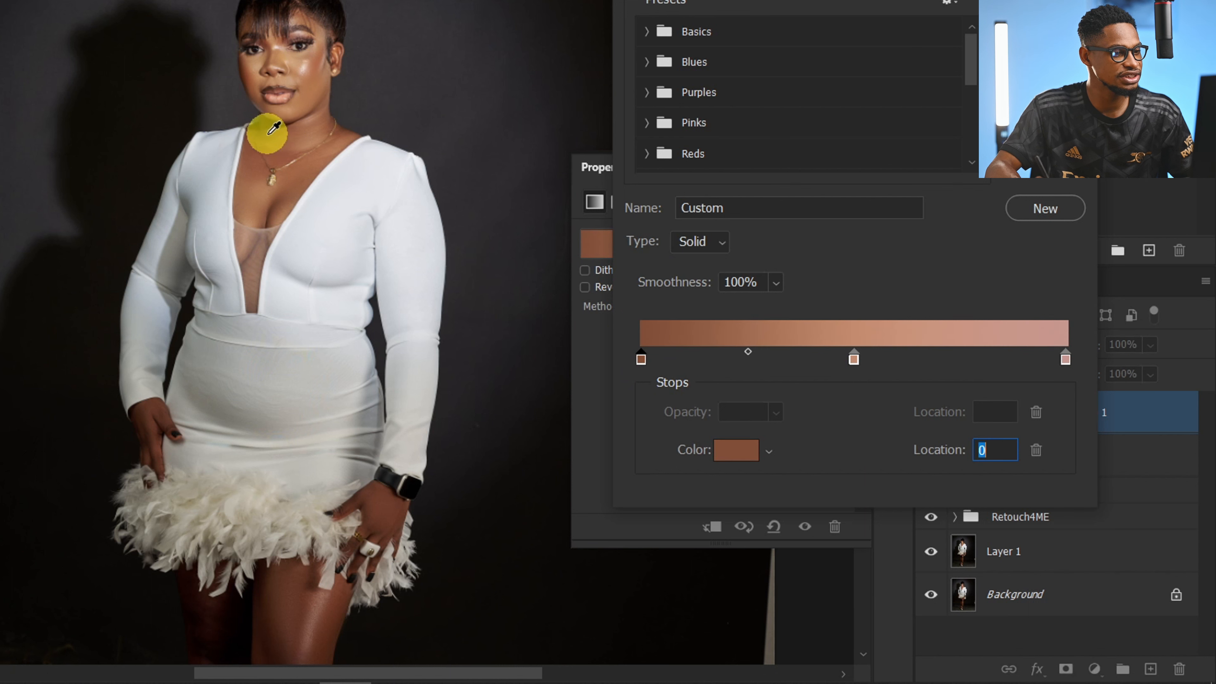
Step: Set the gradient's middle stop to the midtone sampled from the chest and its end stop to a pale cream, and accept the gradient
left_click(854, 359)
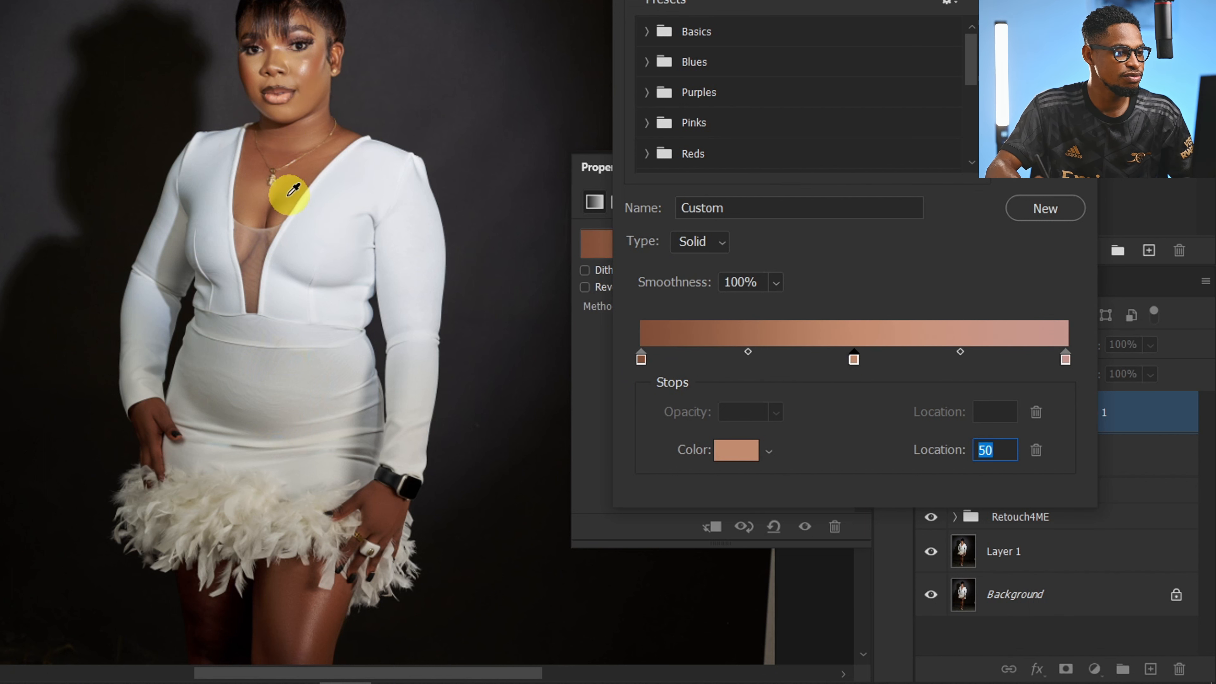
left_click(259, 191)
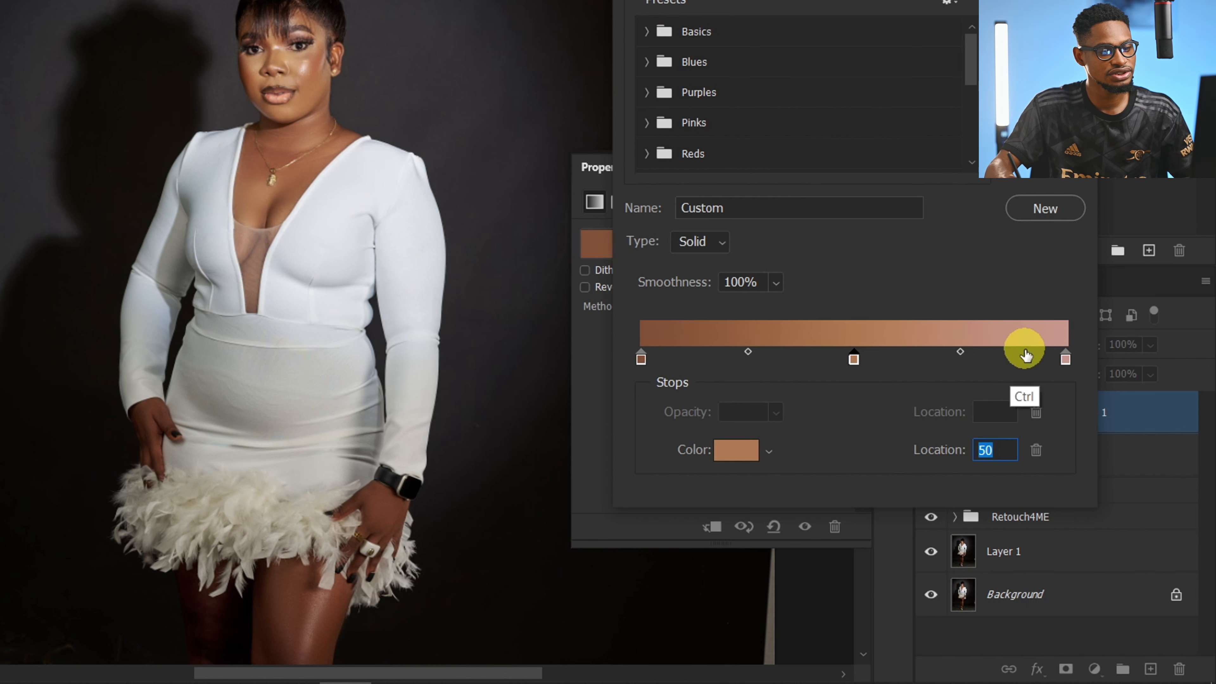
left_click(1066, 359)
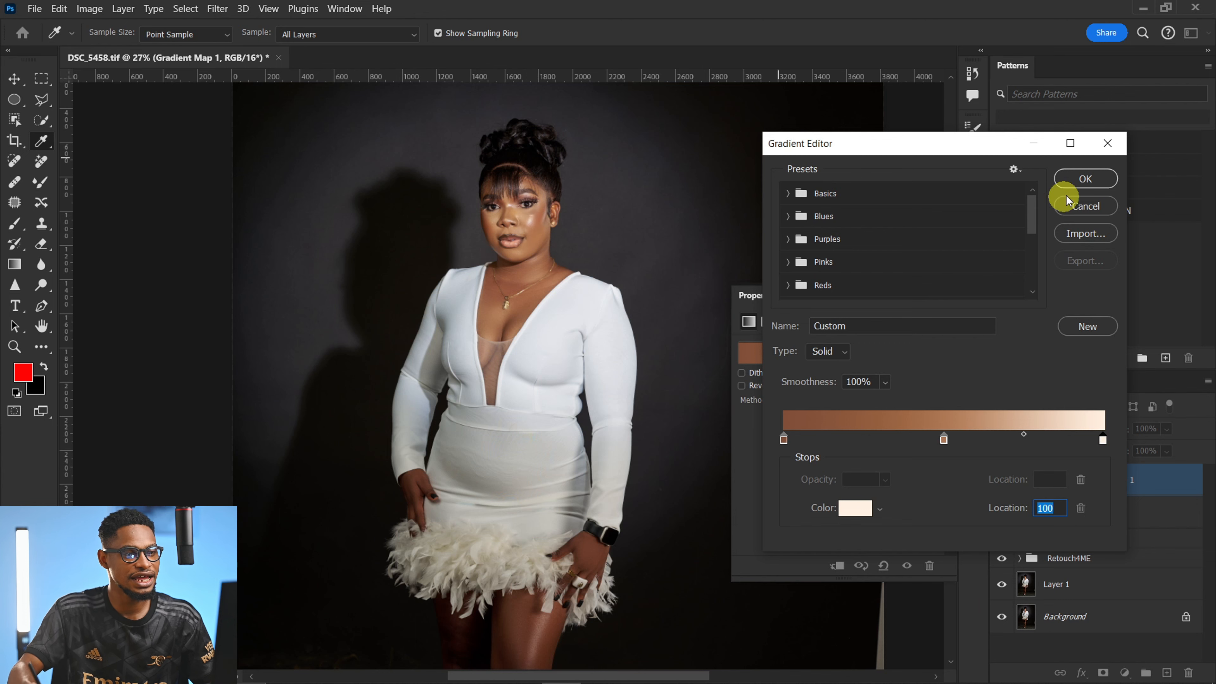
left_click(1086, 181)
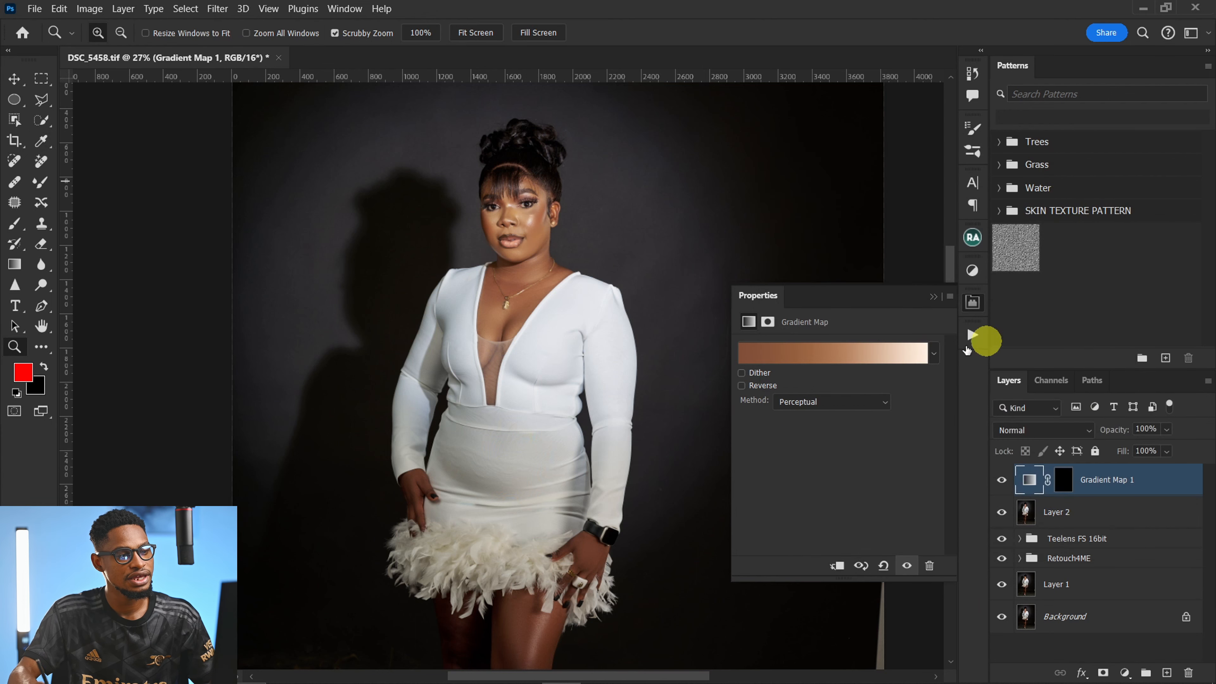
left_click(933, 296)
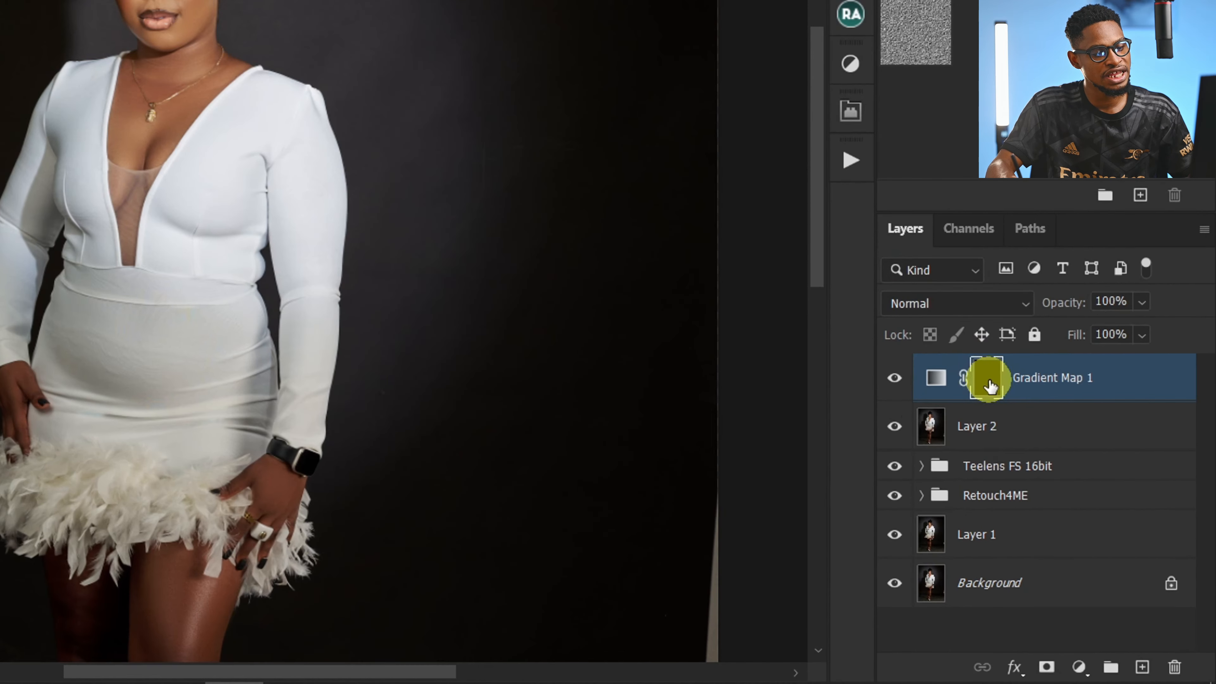
Step: Invert the Gradient Map 1 layer mask to black and choose a soft round brush with 0% hardness
left_click(1057, 479, "ctrl")
key("ctrl+i")
left_click(27, 341)
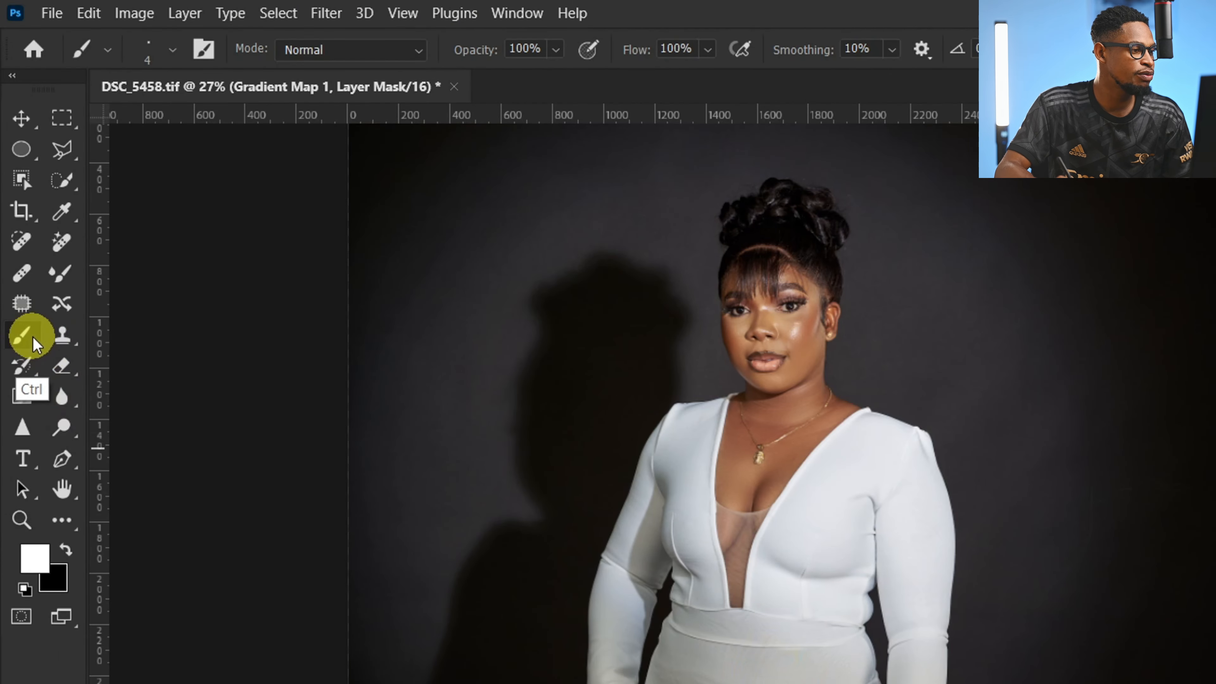
left_click(170, 48)
left_click(50, 286)
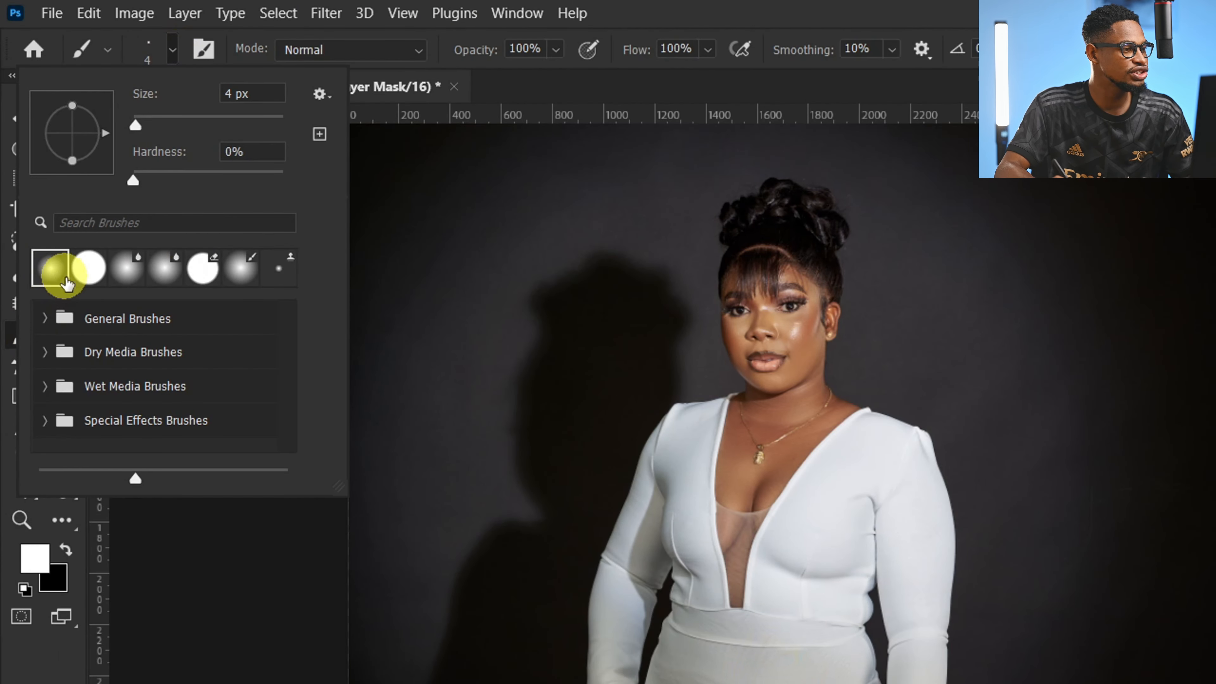
key("Return")
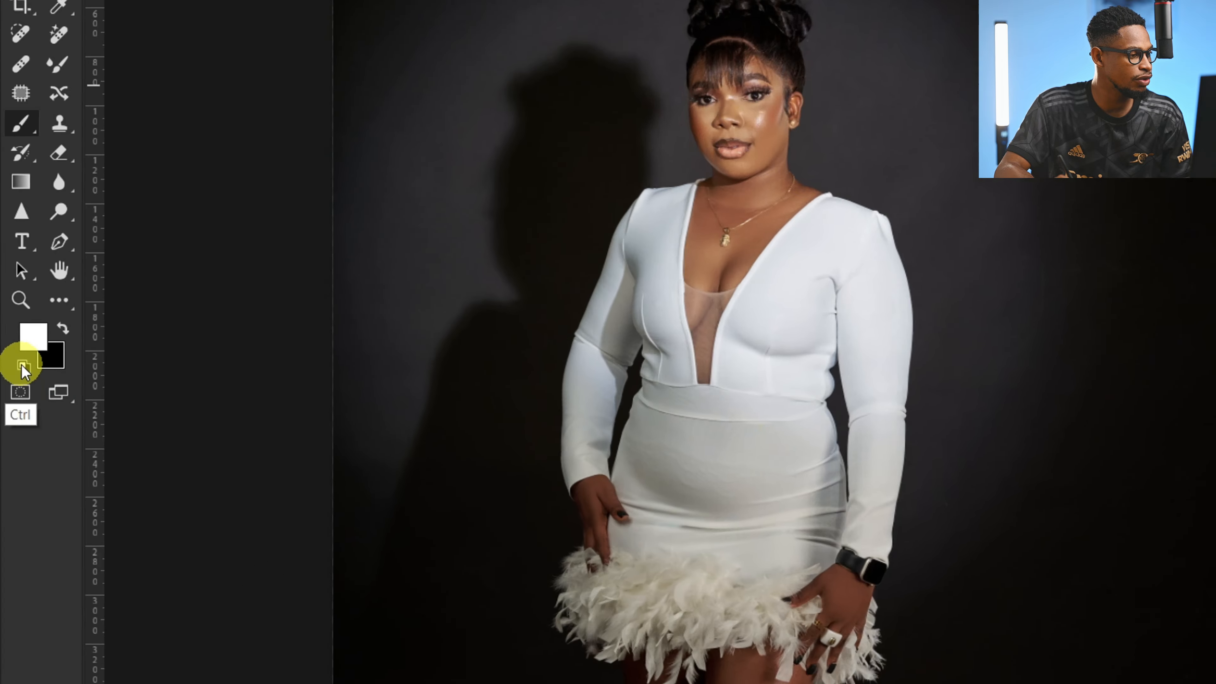
Step: Swap the foreground and background colours back and forth, ending with white as the foreground
key("ctrl")
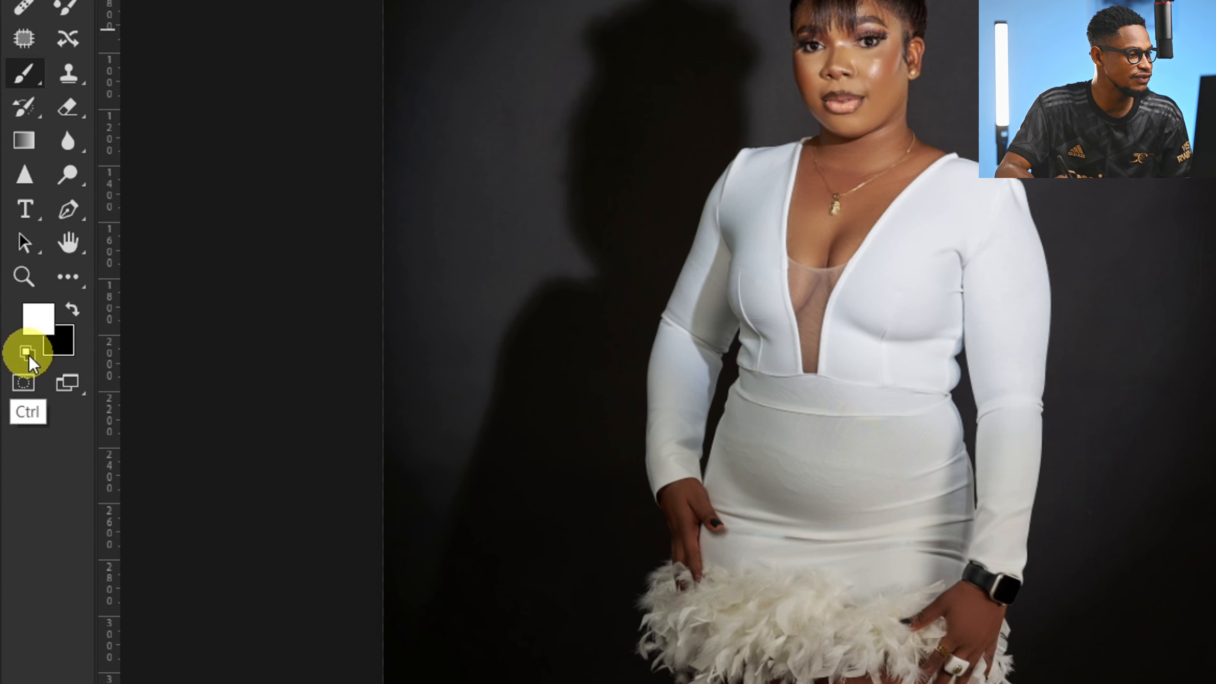
left_click(47, 317)
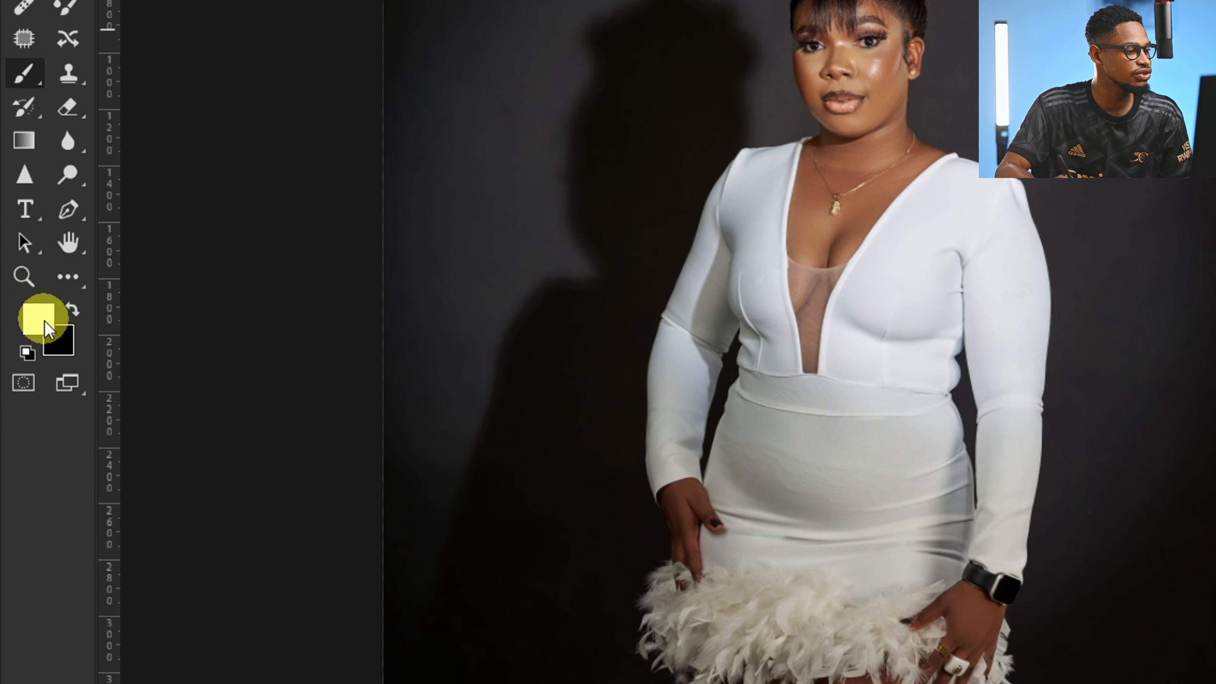
left_click(73, 308)
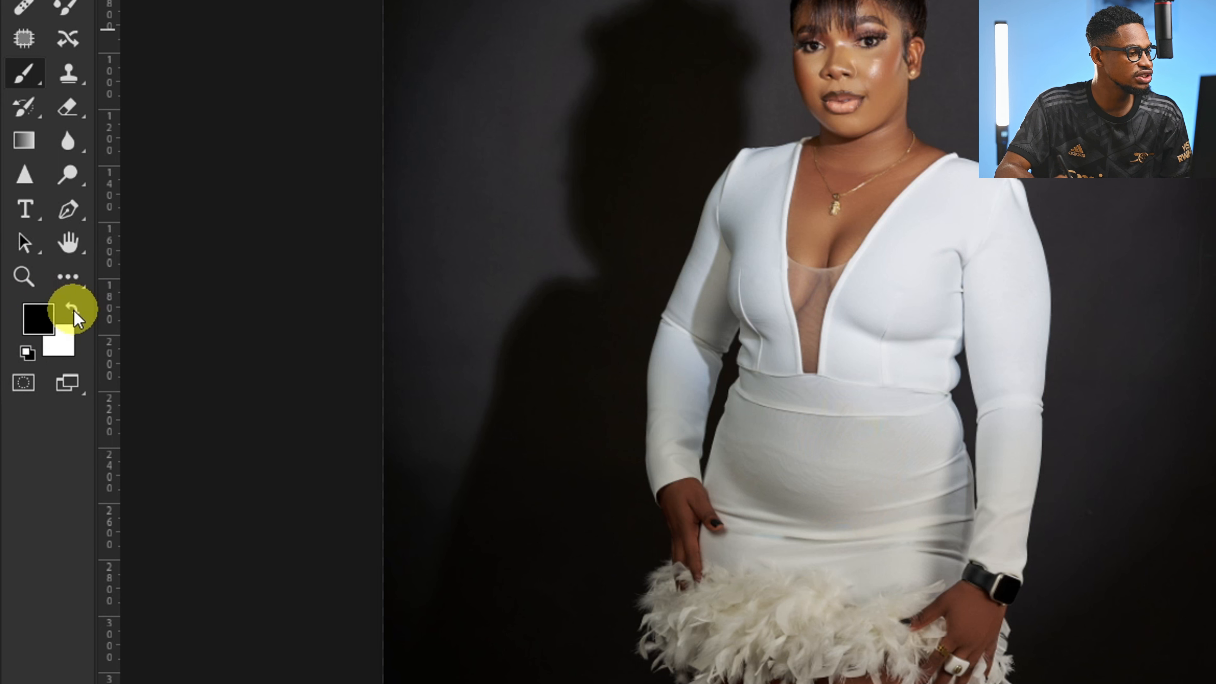
left_click(73, 312)
left_click(72, 312)
left_click(73, 308)
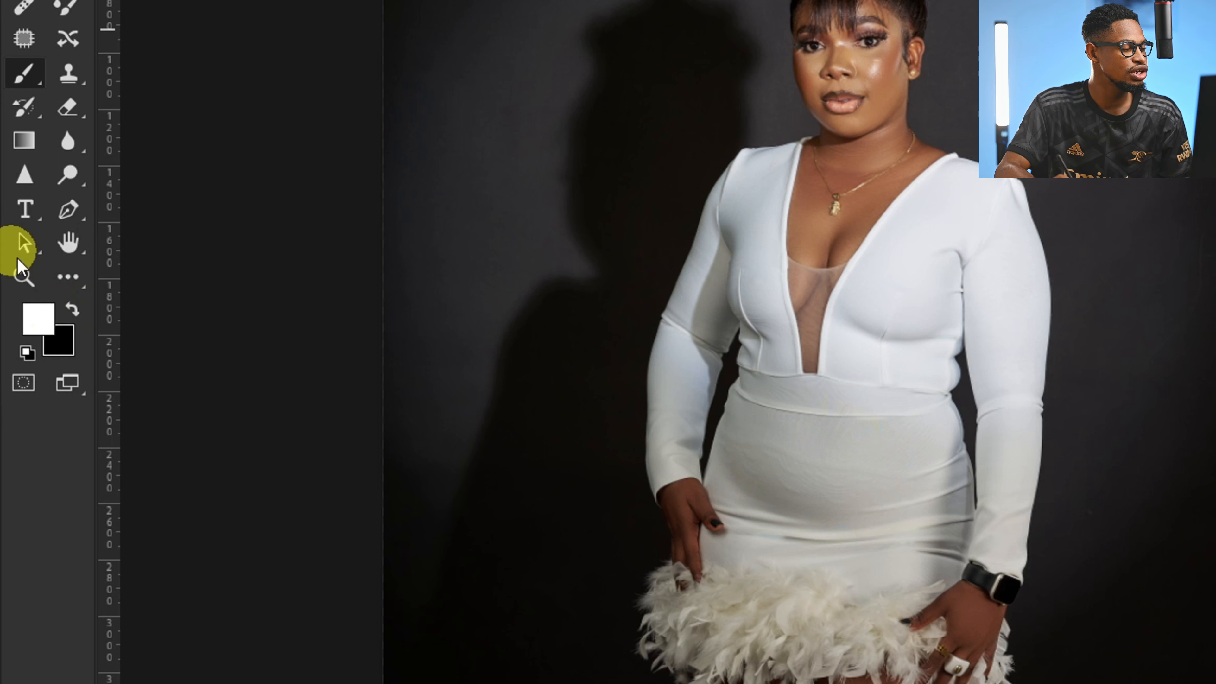
Step: Enlarge the brush and paint white over the facial skin on the Gradient Map 1 mask
key("ctrl+space")
mouse_move(525, 221)
left_mouse_down()
mouse_move(578, 223)
mouse_move(572, 232)
left_mouse_up()
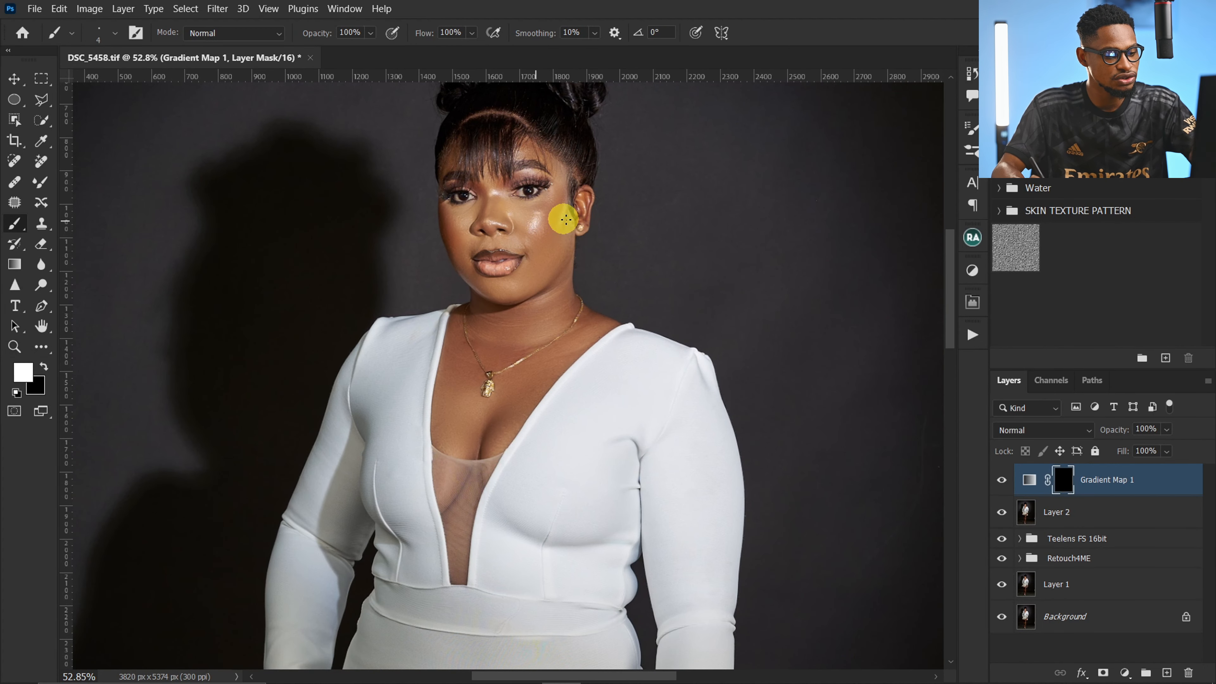
key("bracketright")
key("bracketright")
key("bracketright")
key("bracketright")
key("bracketright")
key("bracketright")
key("bracketright")
key("bracketright")
key("bracketright")
key("bracketright")
key("bracketright")
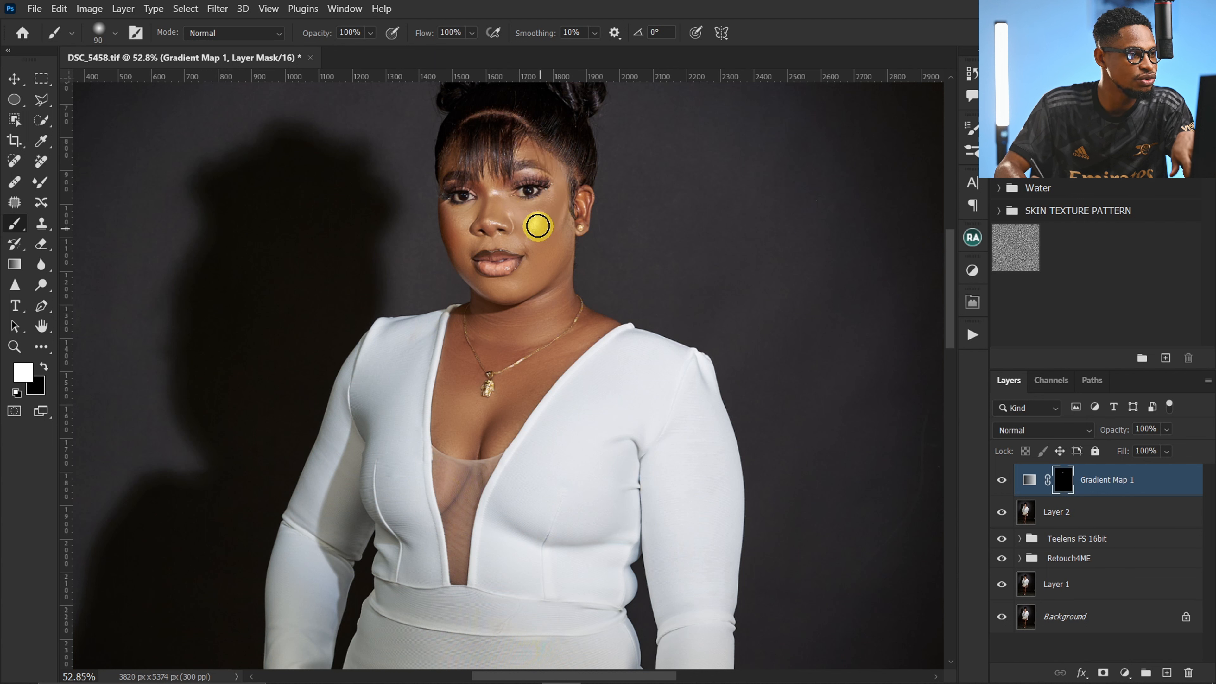
key("bracketright")
key("bracketright")
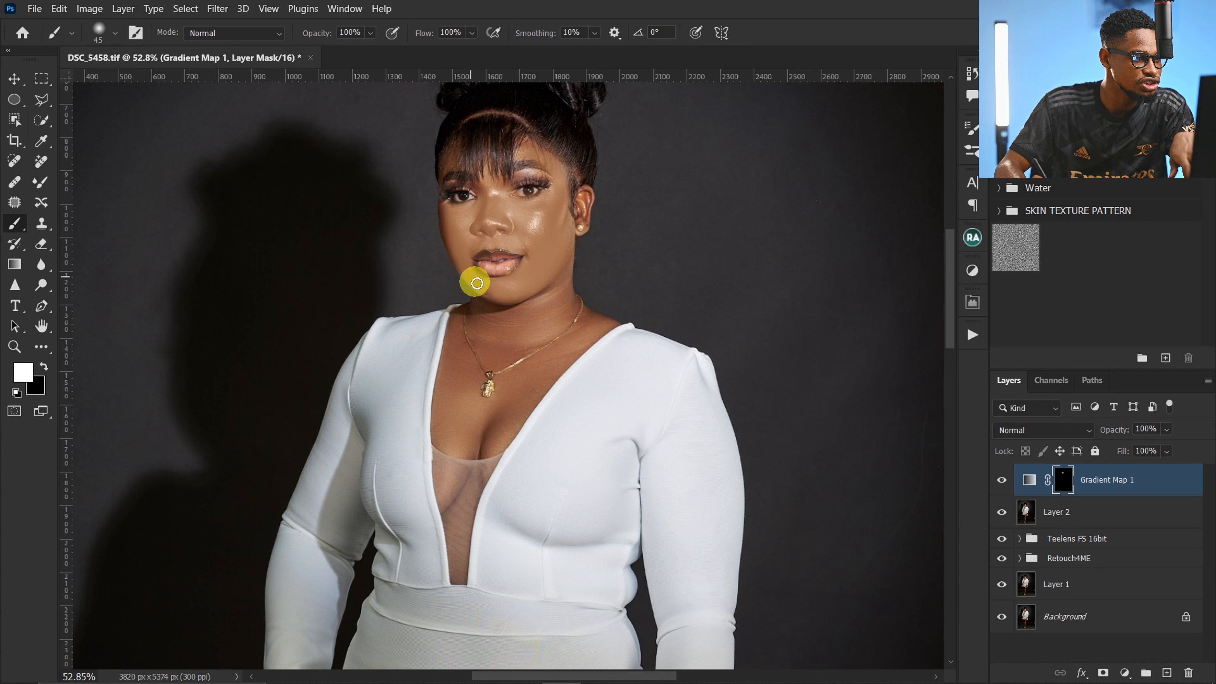
Step: Paint the gradient map into the jaw, neck and chest on the mask with a brush of about 70 px
key("bracketright")
key("bracketright")
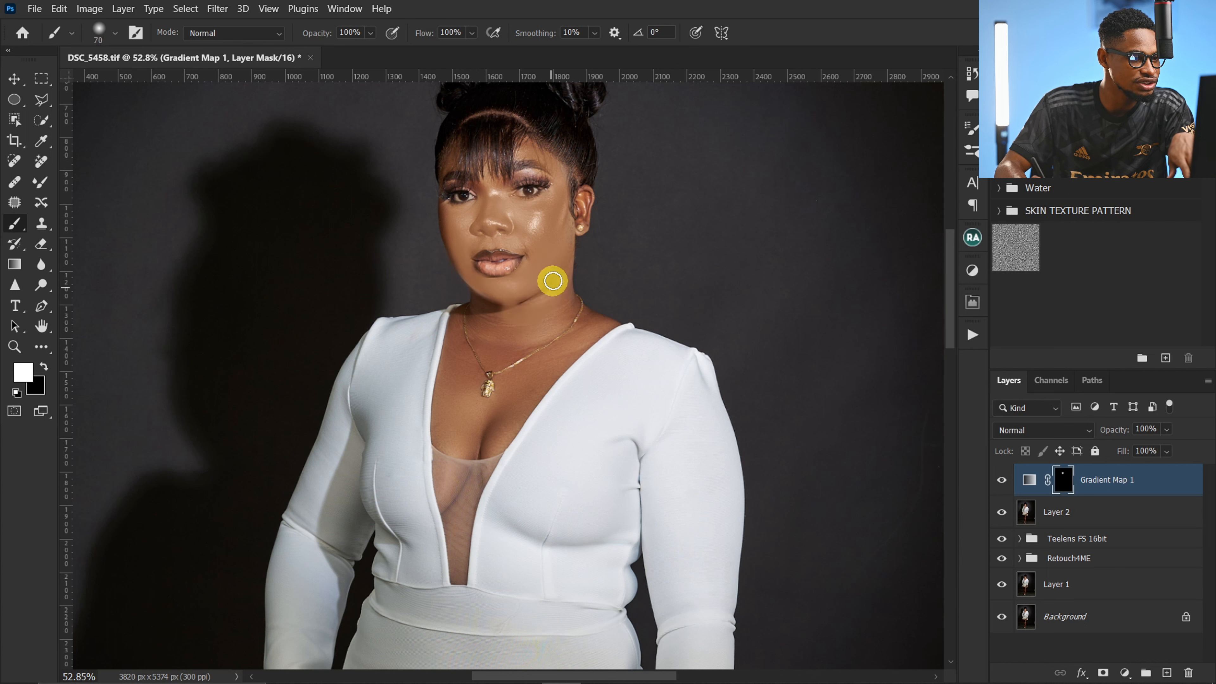
mouse_move(507, 331)
left_mouse_down()
mouse_move(491, 298)
mouse_move(488, 341)
left_mouse_up()
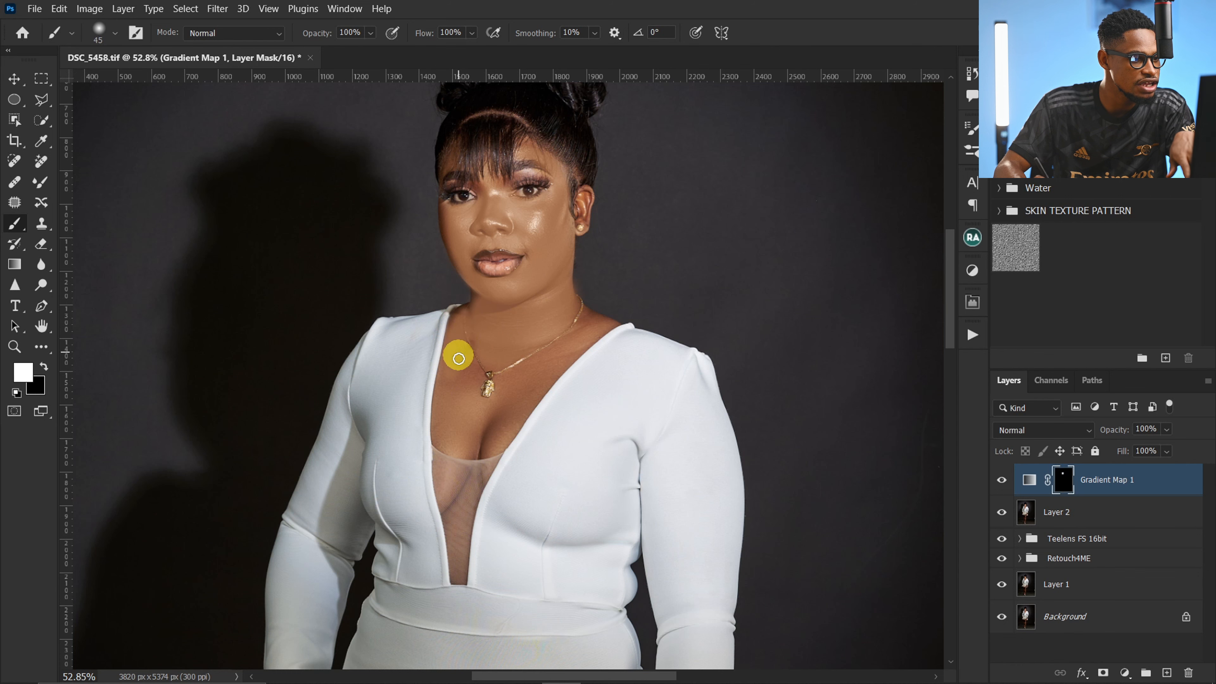
key("bracketright")
key("bracketright")
mouse_move(458, 358)
left_mouse_down()
mouse_move(461, 394)
mouse_move(622, 293)
mouse_move(638, 269)
left_mouse_up()
key("ctrl+space")
key("x")
mouse_move(694, 234)
left_mouse_down()
mouse_move(642, 290)
mouse_move(706, 320)
mouse_move(718, 265)
mouse_move(652, 336)
mouse_move(549, 373)
mouse_move(563, 380)
mouse_move(465, 393)
mouse_move(582, 448)
mouse_move(591, 203)
left_mouse_up()
Step: Paint the hands and legs white on the Gradient Map 1 mask, using brush sizes from 70 to 125 px
key("ctrl+space")
key("space")
key("ctrl+space")
left_click_drag(576, 401, 458, 419)
key("space")
left_click_drag(403, 510, 499, 333)
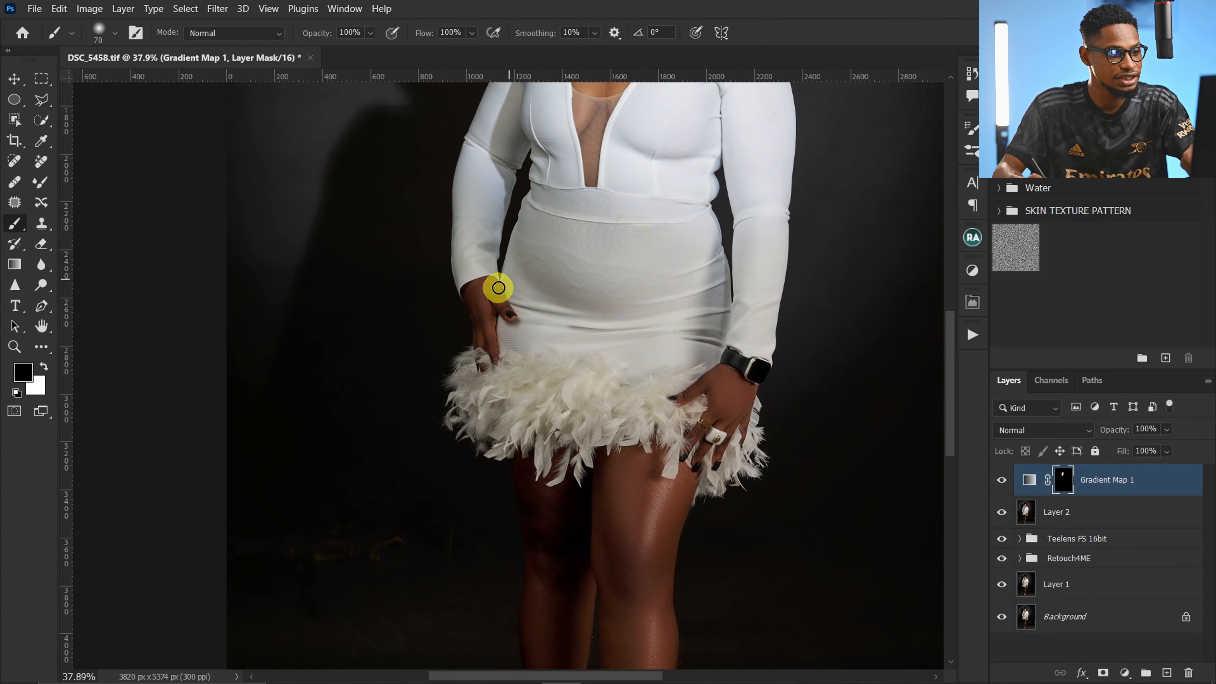
key("ctrl+space")
mouse_move(618, 288)
left_mouse_down()
mouse_move(670, 281)
mouse_move(599, 306)
left_mouse_up()
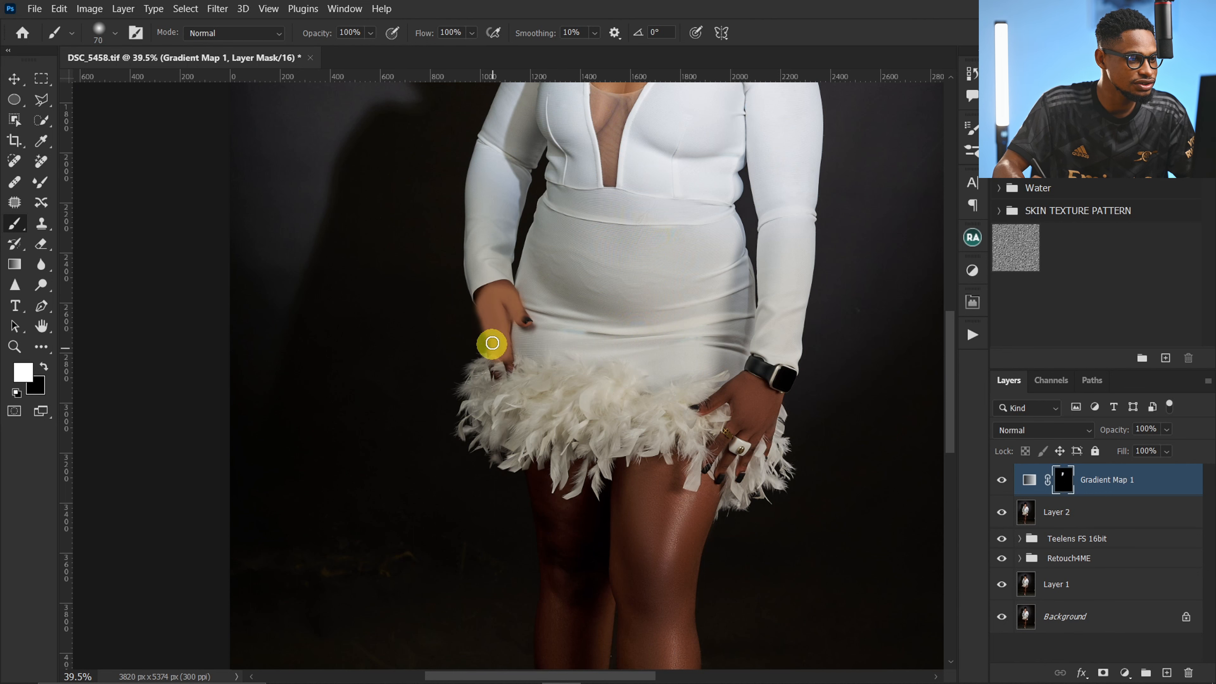
left_click_drag(718, 230, 657, 204)
left_click_drag(594, 307, 589, 518)
key("x")
key("ctrl+space")
left_click_drag(575, 388, 517, 389)
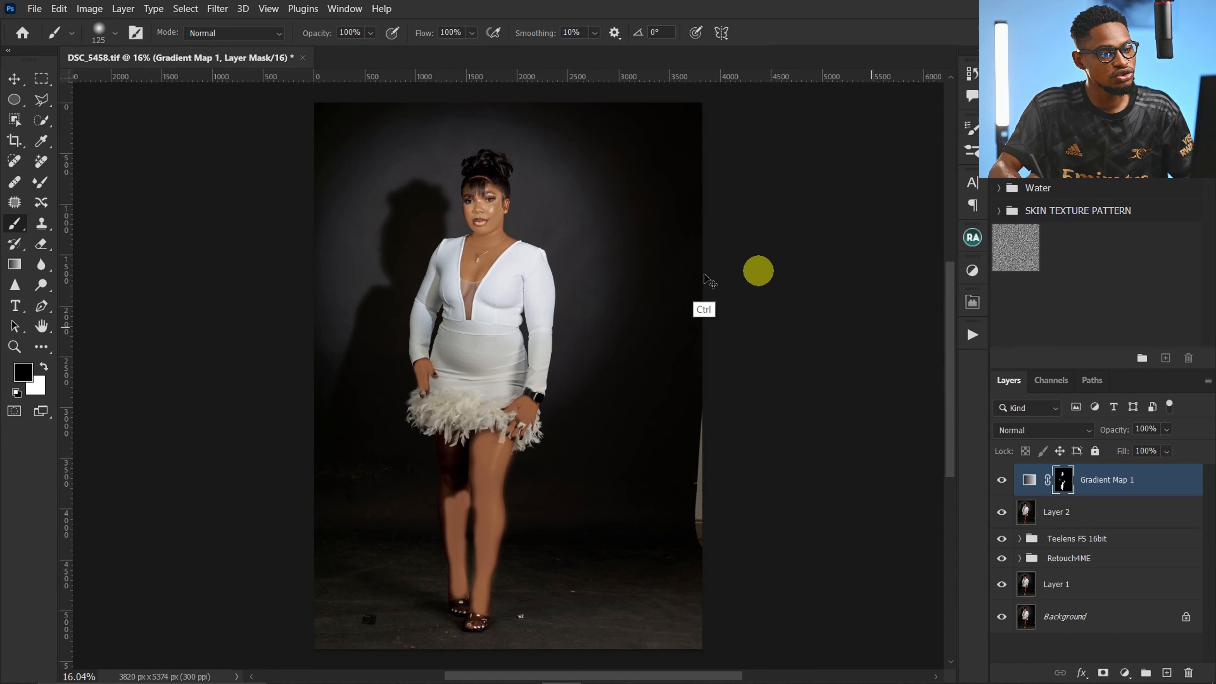
Step: Show the properties of the Gradient Map 1 mask and feather it by about 11.1 px
left_click(973, 302)
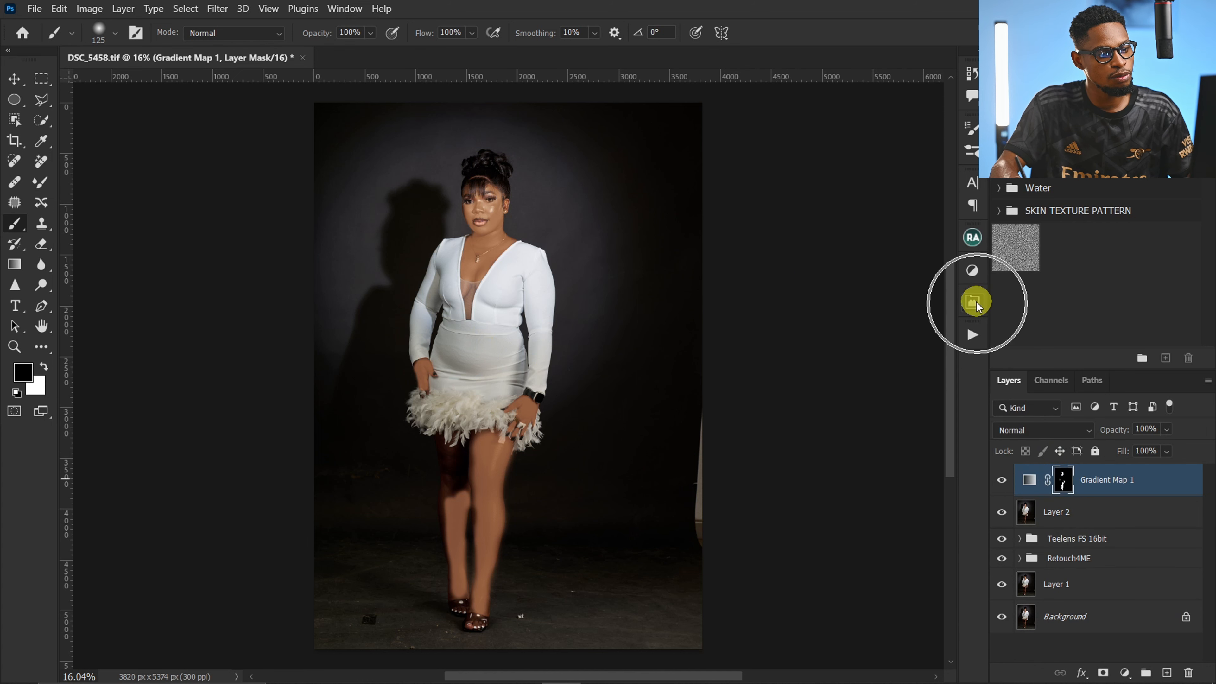
left_click(937, 299)
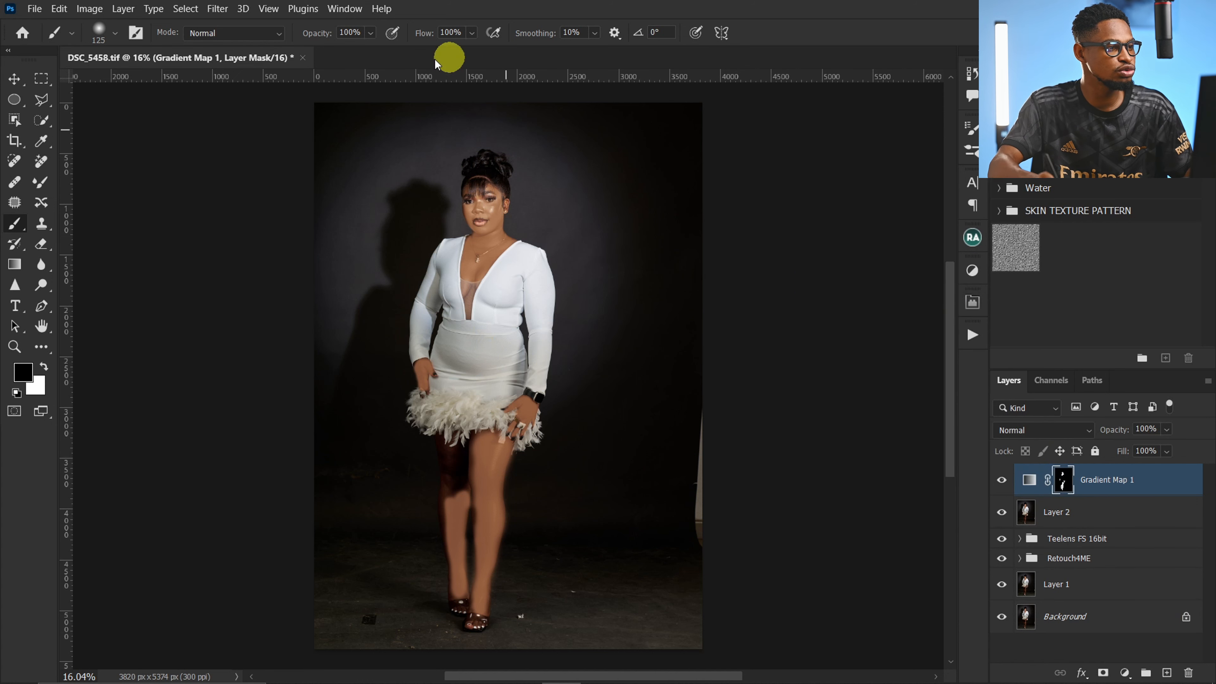
left_click(351, 14)
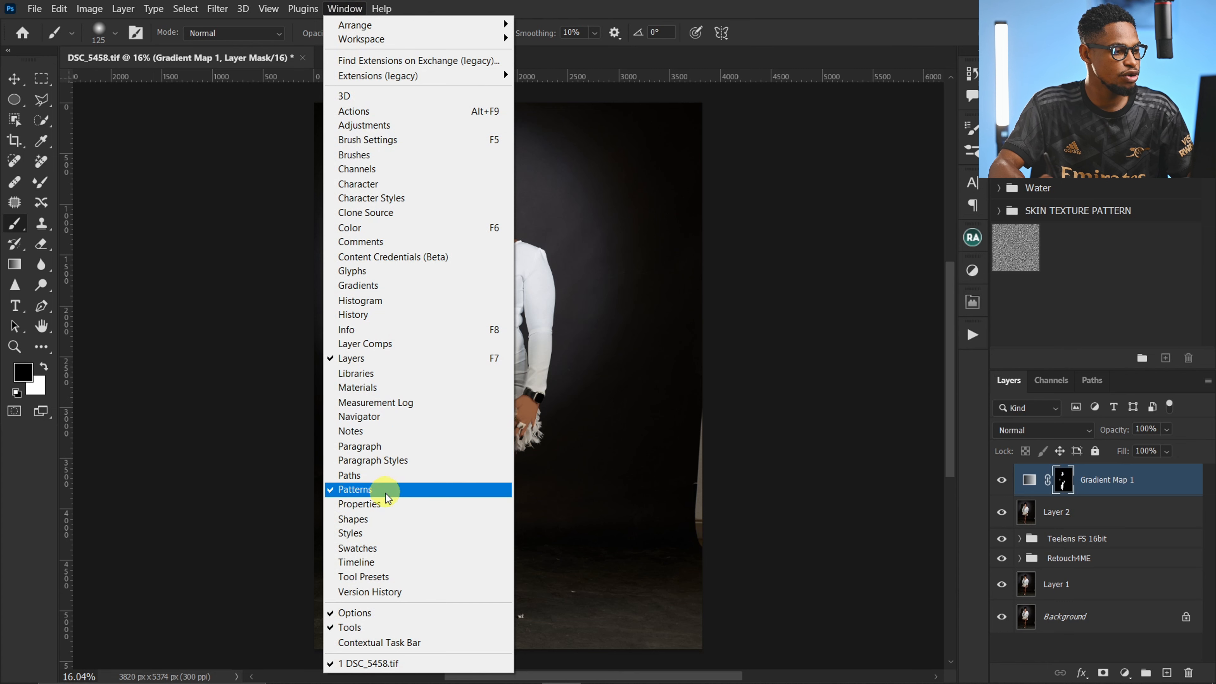
left_click(382, 504)
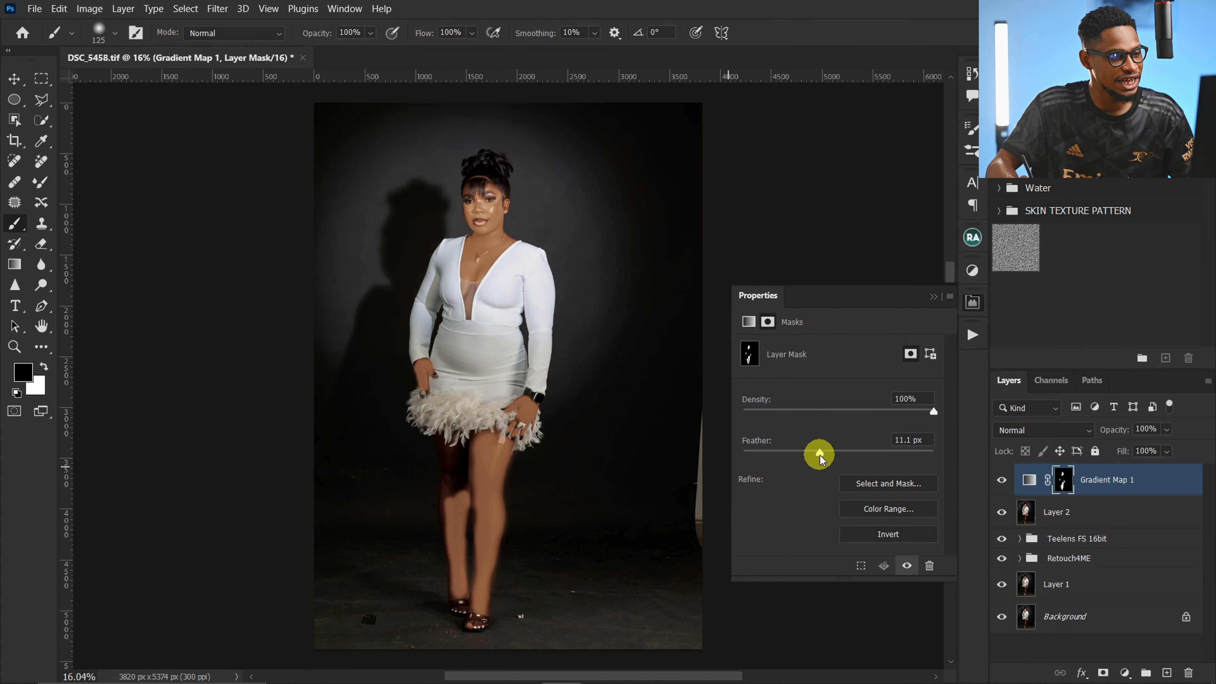
left_click_drag(820, 456, 819, 453)
Step: Compare mask feather amounts against the painted leg edges and settle on 25.6 px
key("z")
mouse_move(477, 508)
left_mouse_down()
mouse_move(560, 511)
mouse_move(480, 403)
left_mouse_up()
key("b")
mouse_move(820, 454)
left_mouse_down()
mouse_move(844, 454)
mouse_move(745, 438)
left_mouse_up()
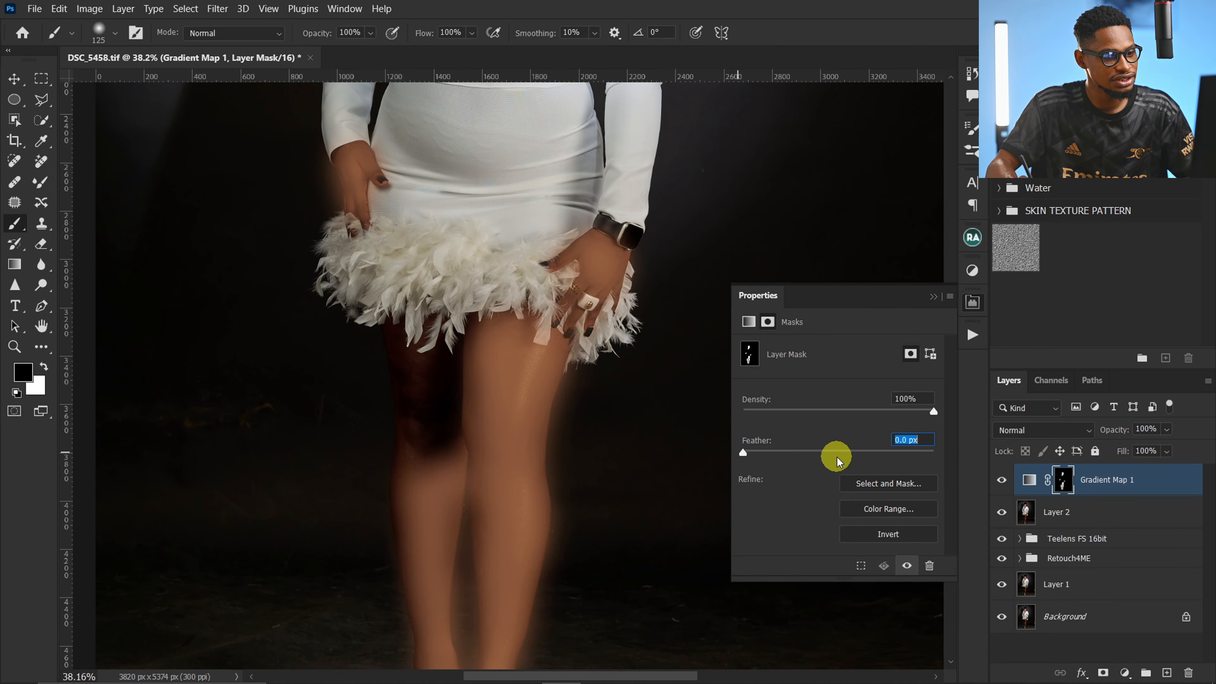
left_click(768, 453)
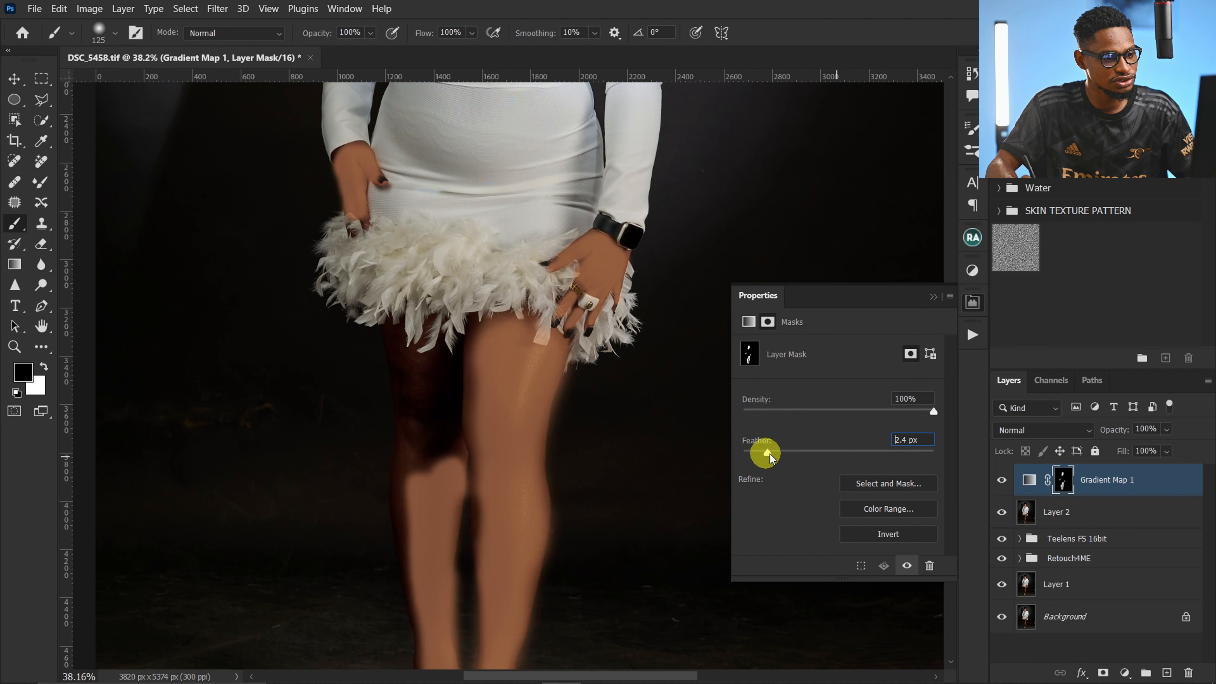
left_click_drag(827, 453, 831, 452)
key("ctrl+space")
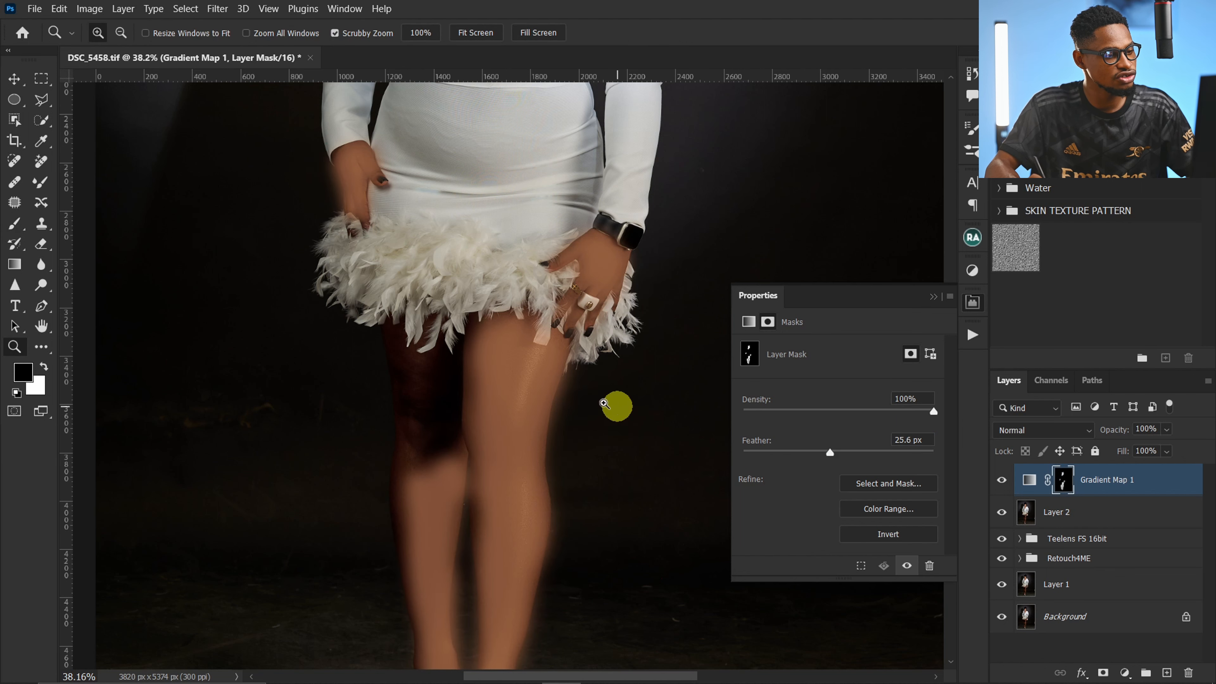
Step: Set the Gradient Map 1 layer to the Color blend mode with 16% opacity
left_click_drag(614, 405, 541, 407)
left_click(1032, 431)
left_click(1035, 431)
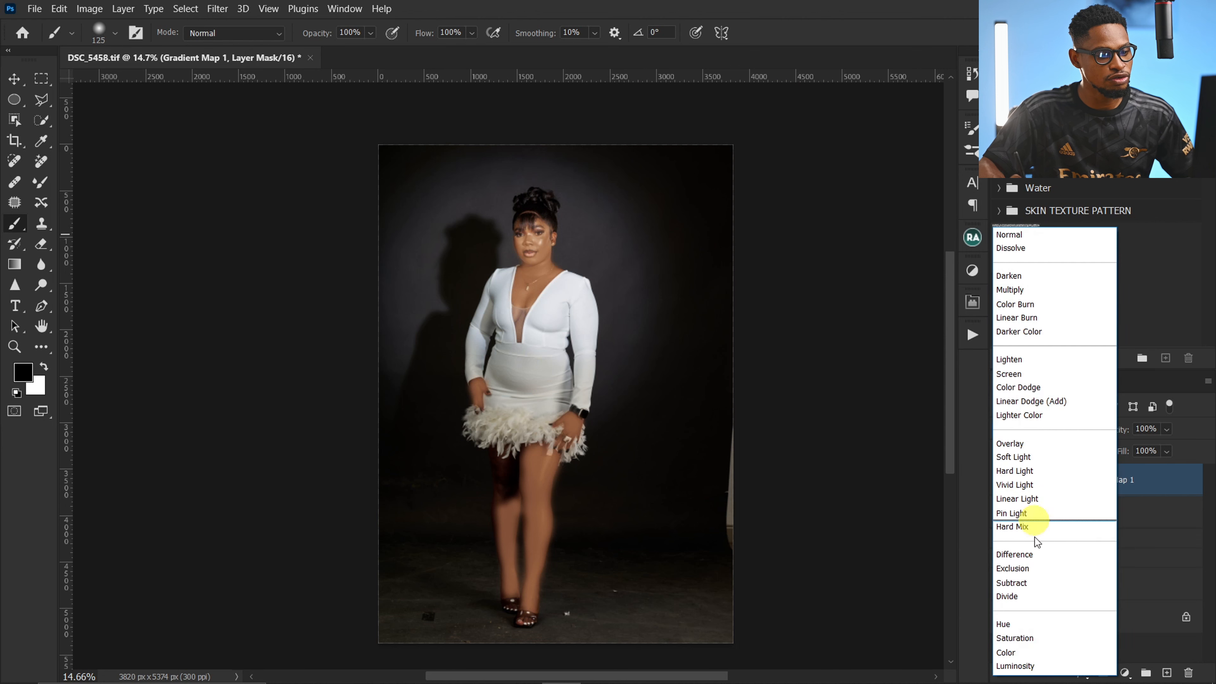
left_click(1036, 652)
key("ctrl+space")
left_click_drag(534, 230, 608, 233)
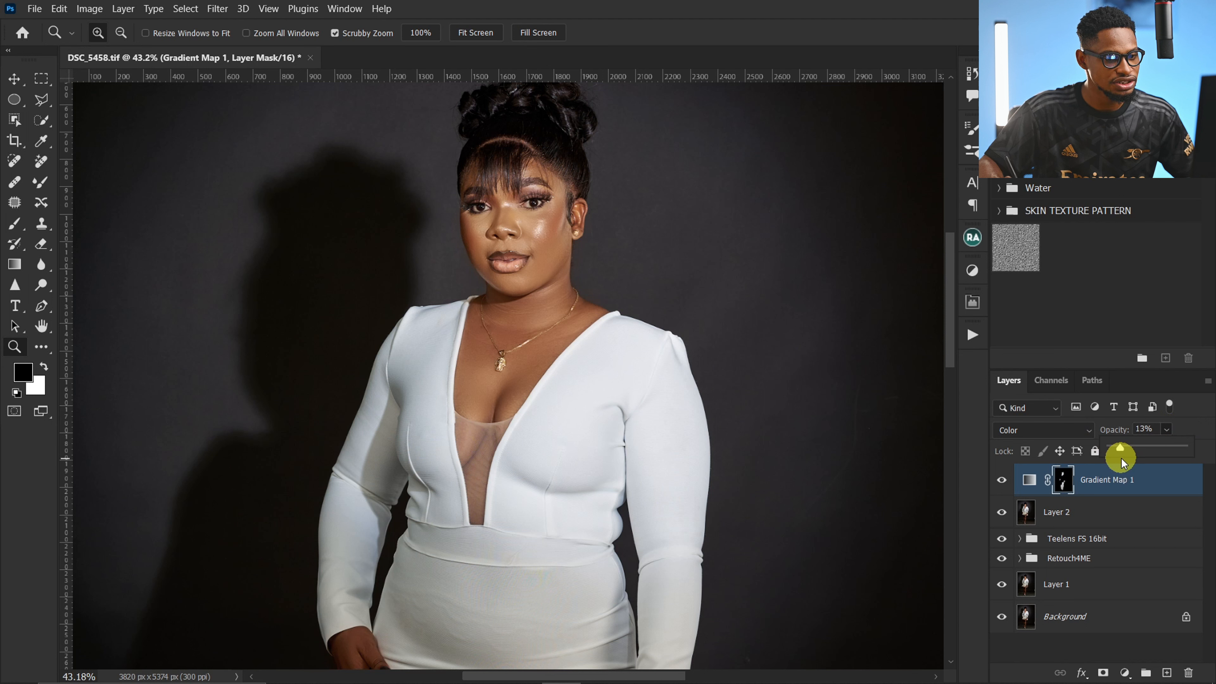
left_click_drag(1122, 458, 1123, 456)
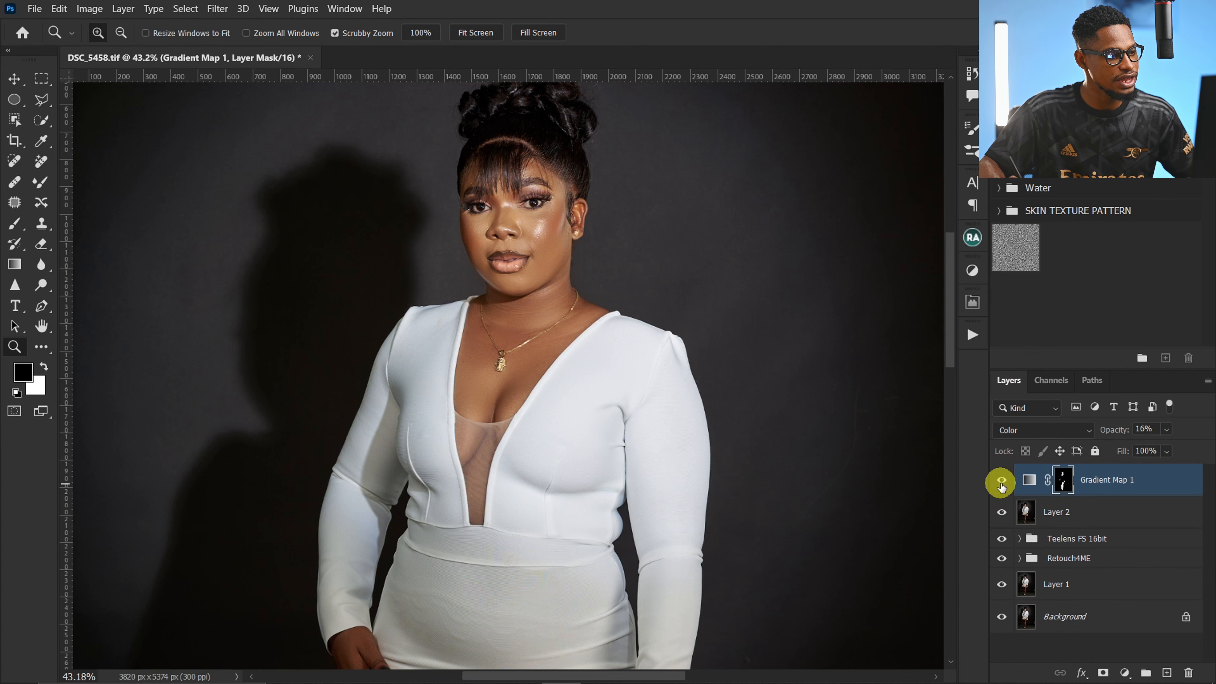
left_click_drag(749, 408, 679, 371)
left_click_drag(713, 416, 605, 386)
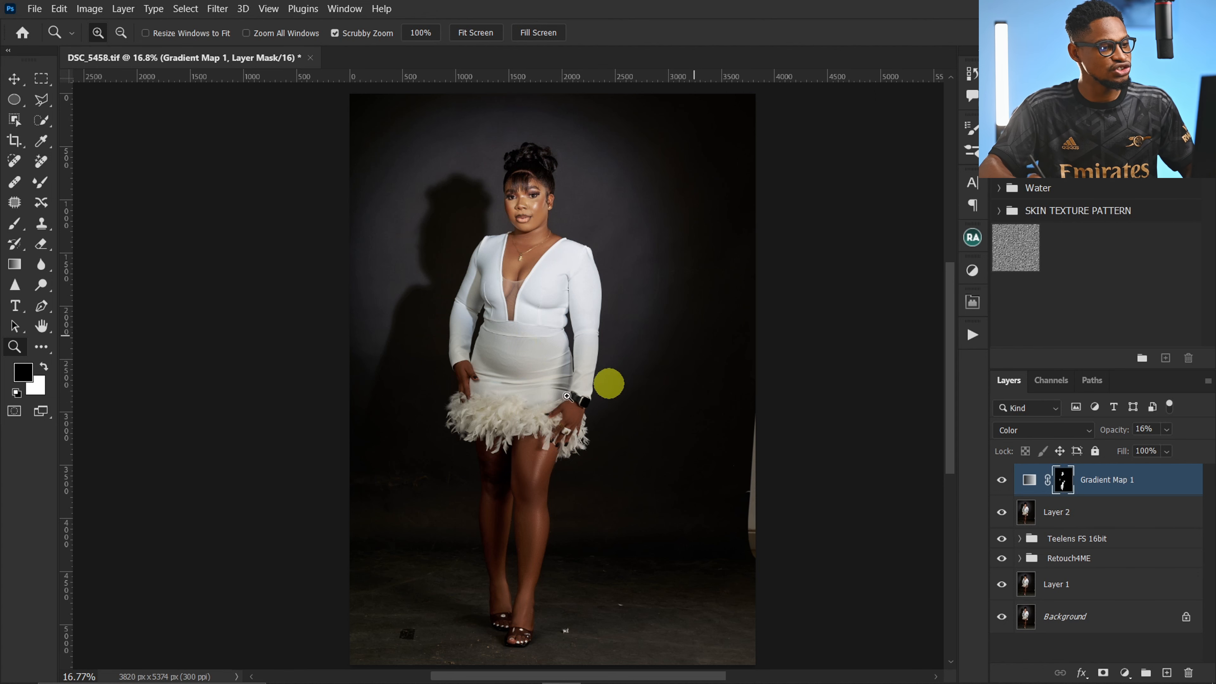
left_click_drag(511, 367, 563, 327)
left_click_drag(534, 375, 514, 366)
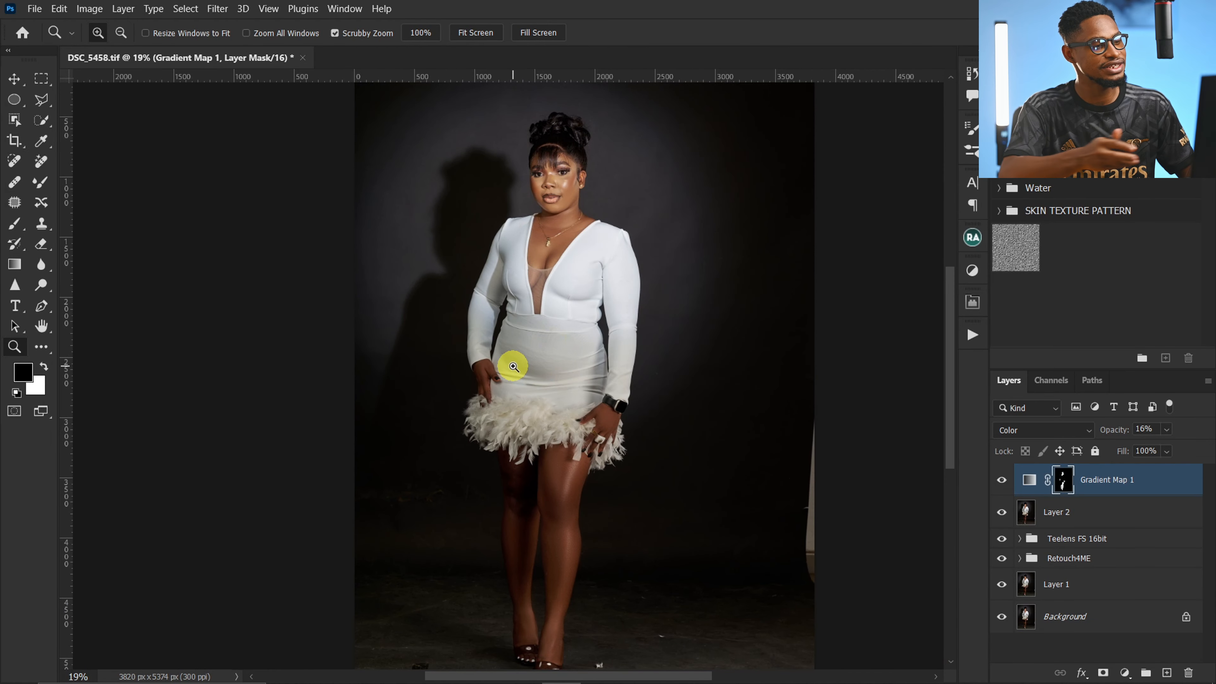
left_click_drag(618, 380, 558, 399)
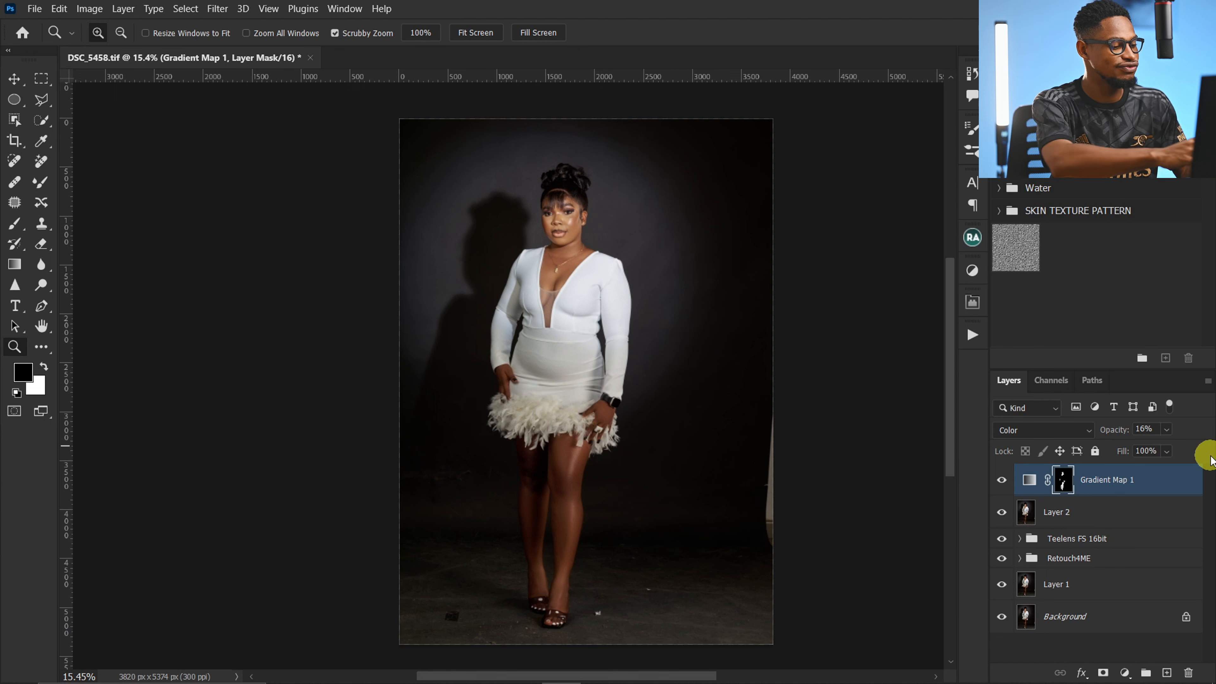
Step: Stamp all visible layers into a new top layer and patch the light strip along the backdrop's right edge
key("ctrl+shift+alt+e")
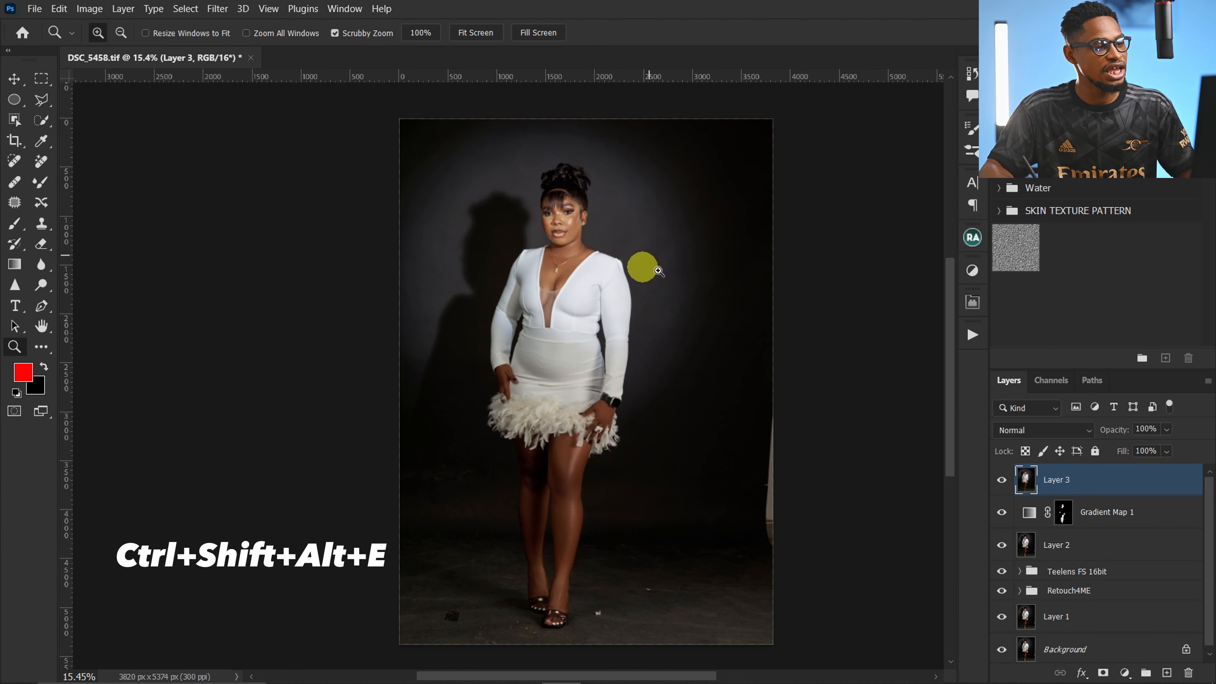
left_click(14, 202)
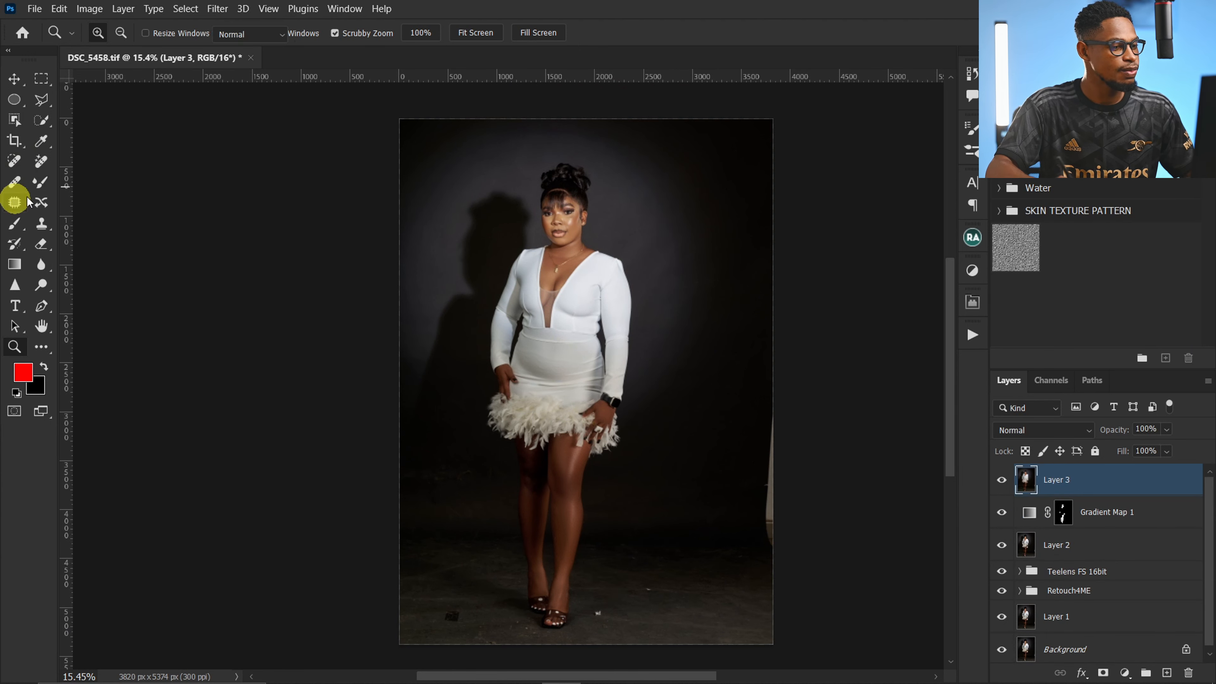
mouse_move(762, 421)
left_mouse_down()
mouse_move(768, 589)
mouse_move(801, 375)
mouse_move(776, 381)
left_mouse_up()
left_click_drag(768, 489, 743, 496)
key("ctrl+d")
Step: Patch the bright specks and debris on the floor around the feet
key("z")
left_click_drag(648, 596, 701, 603)
key("ctrl+d")
mouse_move(532, 618)
left_mouse_down()
mouse_move(529, 637)
mouse_move(541, 617)
left_mouse_up()
left_click_drag(546, 628, 692, 492)
key("ctrl+d")
Step: Patch the dark blotch and marks on the floor to the left of the feet
mouse_move(302, 512)
left_mouse_down()
mouse_move(347, 537)
mouse_move(379, 492)
left_mouse_up()
key("ctrl+d")
left_click_drag(191, 557, 170, 581)
mouse_move(243, 555)
left_mouse_down()
mouse_move(235, 532)
mouse_move(186, 588)
left_mouse_up()
key("ctrl+d")
left_click_drag(218, 567, 268, 544)
key("ctrl+d")
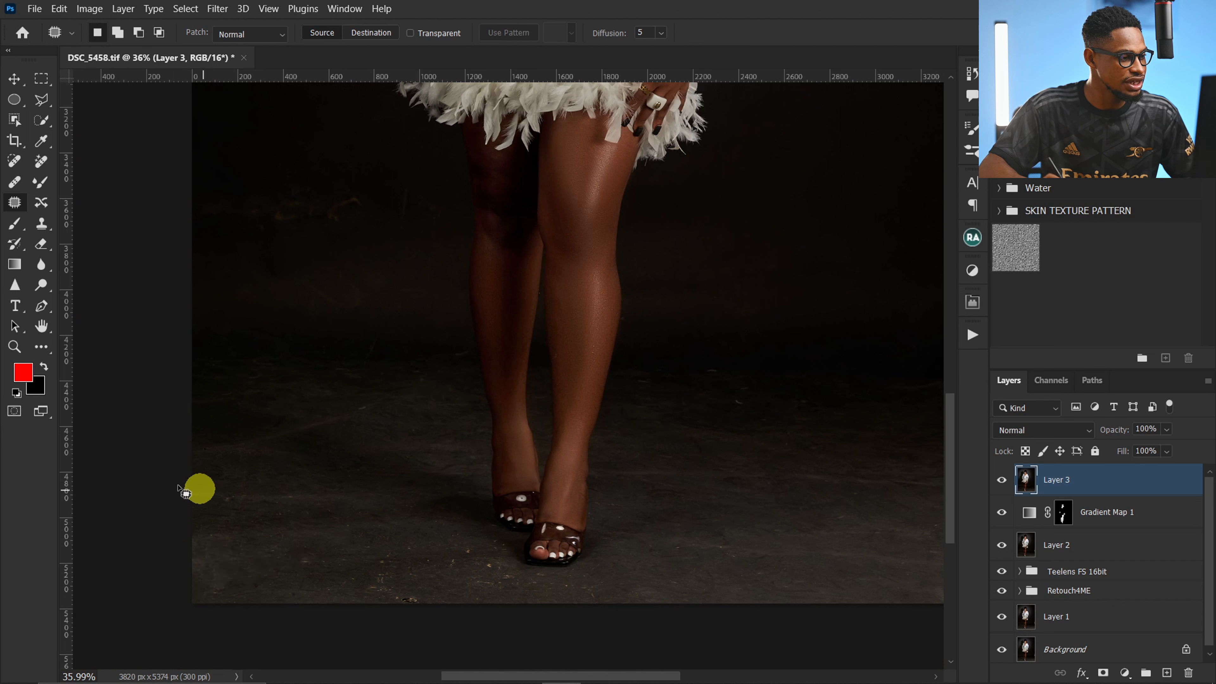
Step: Patch the remaining scratches along the left edge of the floor with clean floor texture
mouse_move(188, 483)
left_mouse_down()
mouse_move(356, 499)
mouse_move(161, 511)
left_mouse_up()
left_click_drag(274, 493, 271, 529)
key("ctrl+d")
mouse_move(178, 450)
left_mouse_down()
mouse_move(305, 400)
mouse_move(380, 383)
mouse_move(317, 467)
mouse_move(196, 476)
left_mouse_up()
mouse_move(274, 465)
left_mouse_down()
mouse_move(320, 479)
mouse_move(330, 522)
left_mouse_up()
key("ctrl+d")
mouse_move(190, 467)
left_mouse_down()
mouse_move(209, 529)
mouse_move(304, 503)
left_mouse_up()
key("ctrl+d")
mouse_move(190, 536)
left_mouse_down()
mouse_move(185, 559)
mouse_move(189, 546)
left_mouse_up()
key("ctrl+d")
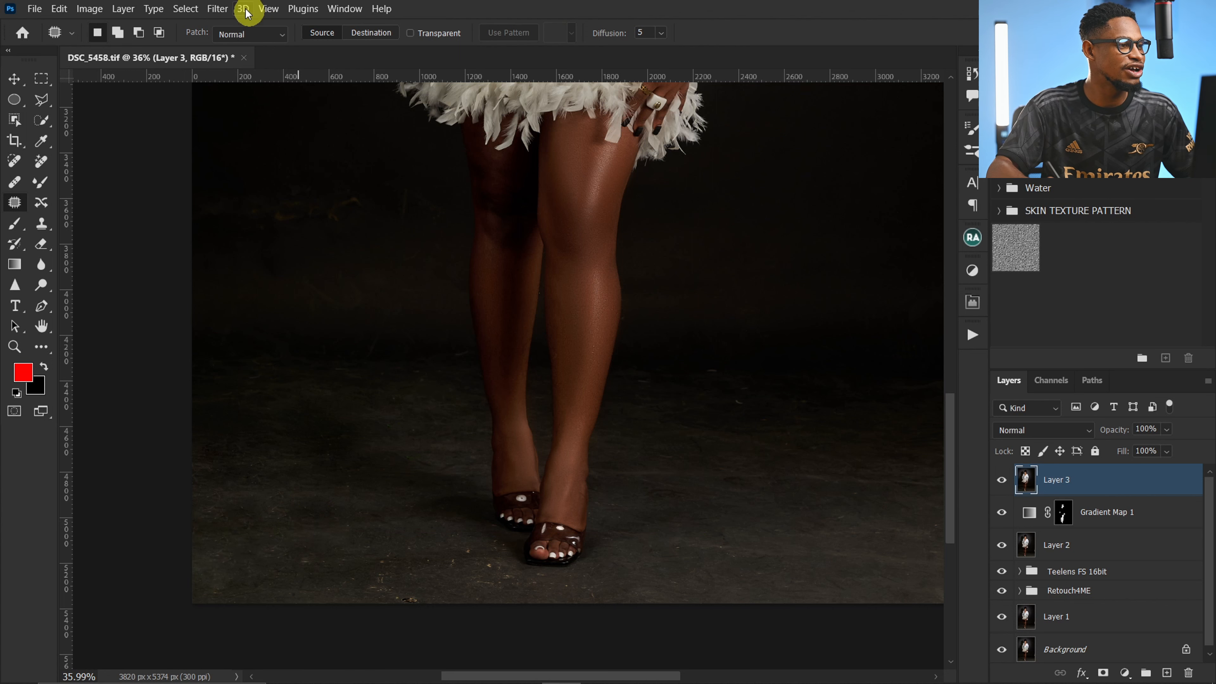
Step: Try the Retouch4me Clean Backdrop filter on Layer 3
left_click(218, 9)
mouse_move(388, 366)
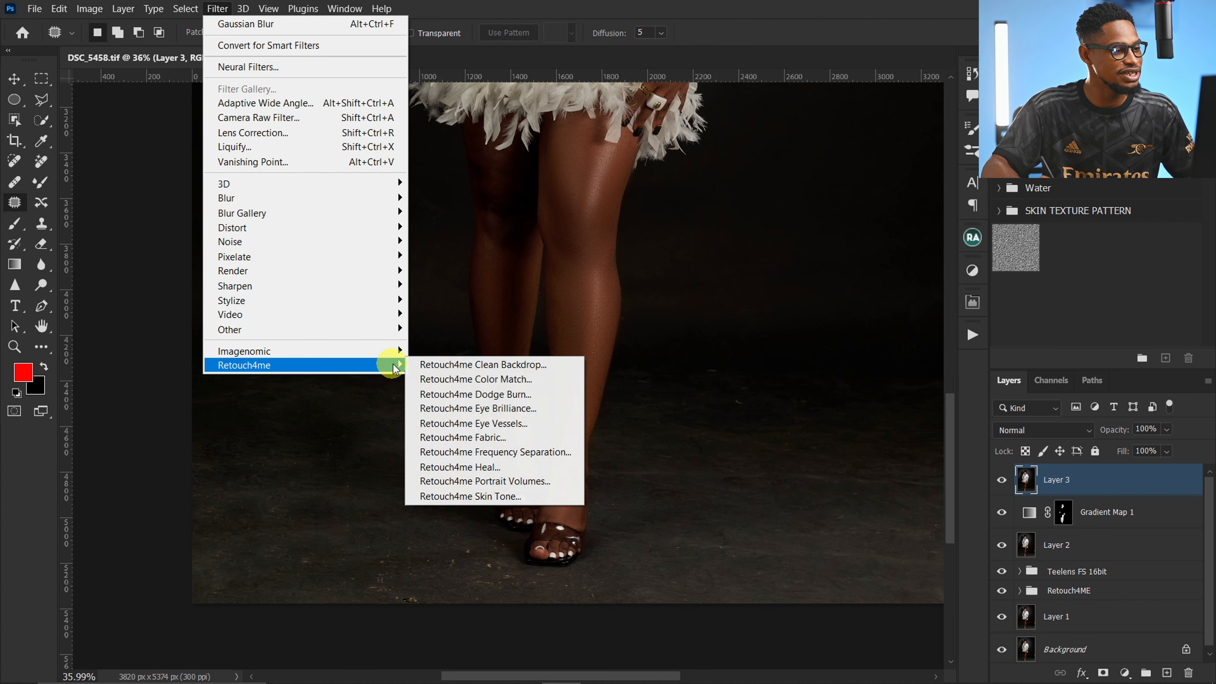
left_click(496, 365)
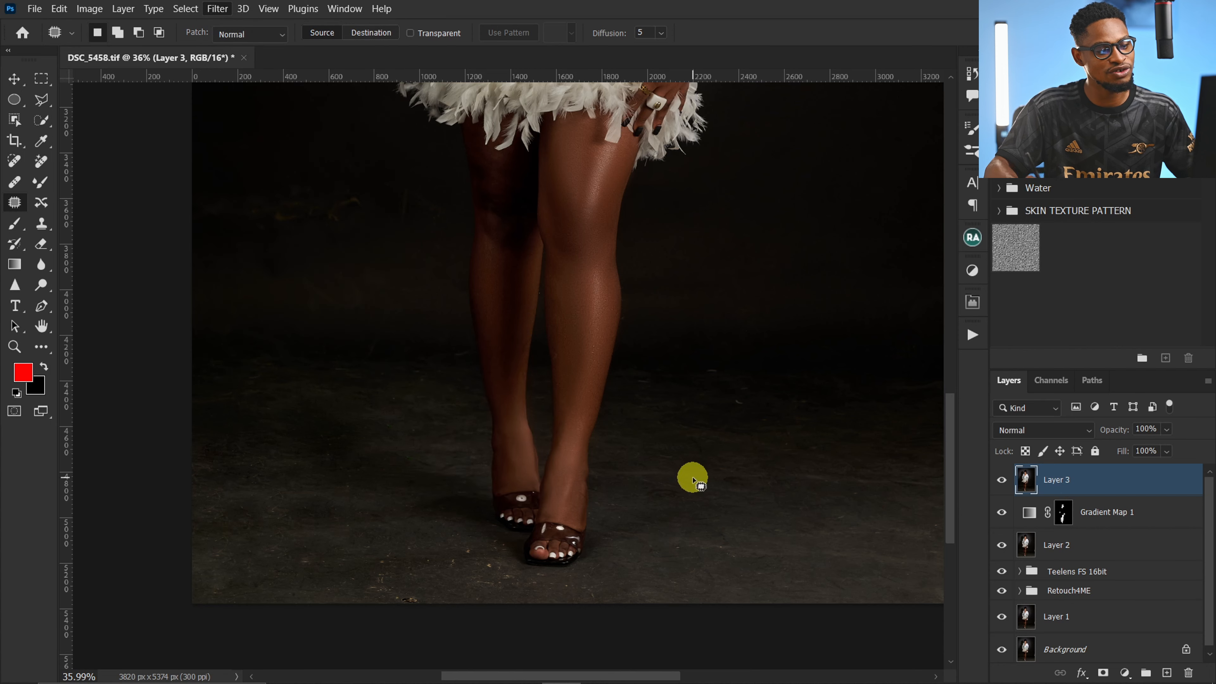
Step: Patch the scratches and marks across the floor to the right of the feet with clean floor texture
left_click_drag(763, 456, 722, 471)
mouse_move(807, 475)
left_mouse_down()
mouse_move(688, 463)
mouse_move(795, 495)
mouse_move(589, 483)
mouse_move(749, 489)
left_mouse_up()
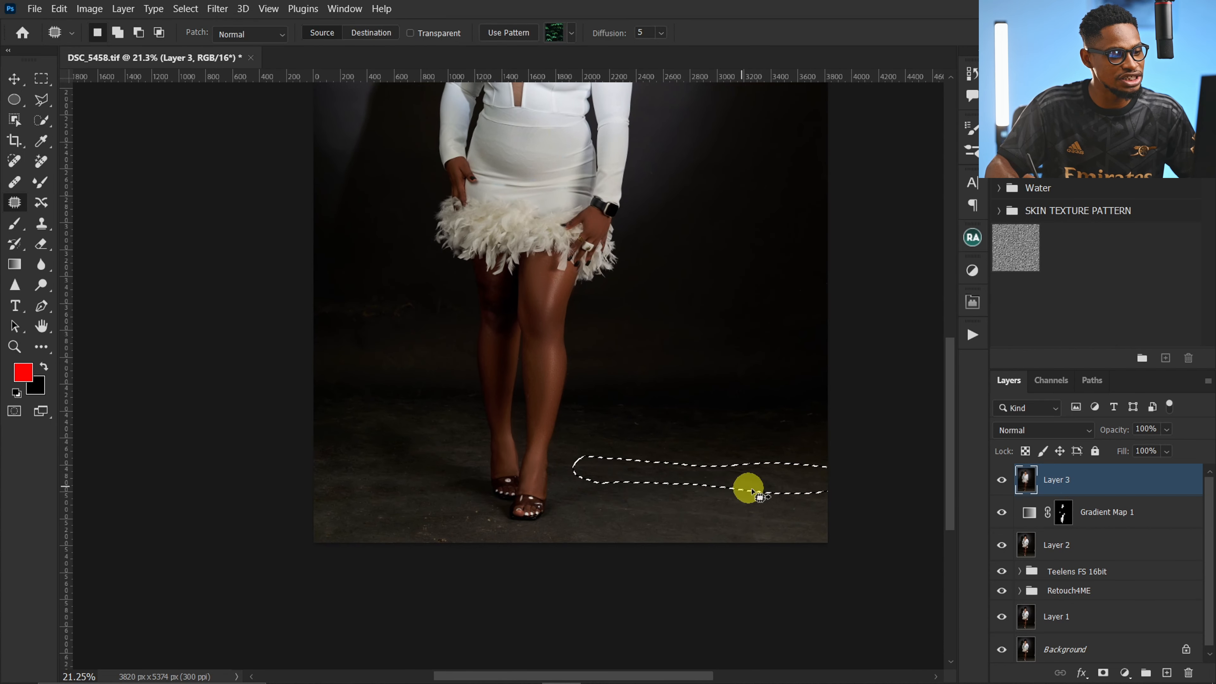
left_click(765, 496)
mouse_move(594, 501)
left_mouse_down()
mouse_move(665, 503)
mouse_move(690, 544)
mouse_move(594, 507)
left_mouse_up()
left_click_drag(714, 517, 708, 467)
left_click(701, 446)
mouse_move(580, 485)
left_mouse_down()
mouse_move(618, 510)
mouse_move(586, 486)
left_mouse_up()
left_click_drag(598, 506, 661, 501)
left_click(716, 498)
left_click_drag(565, 434, 546, 467)
left_click_drag(635, 372, 619, 426)
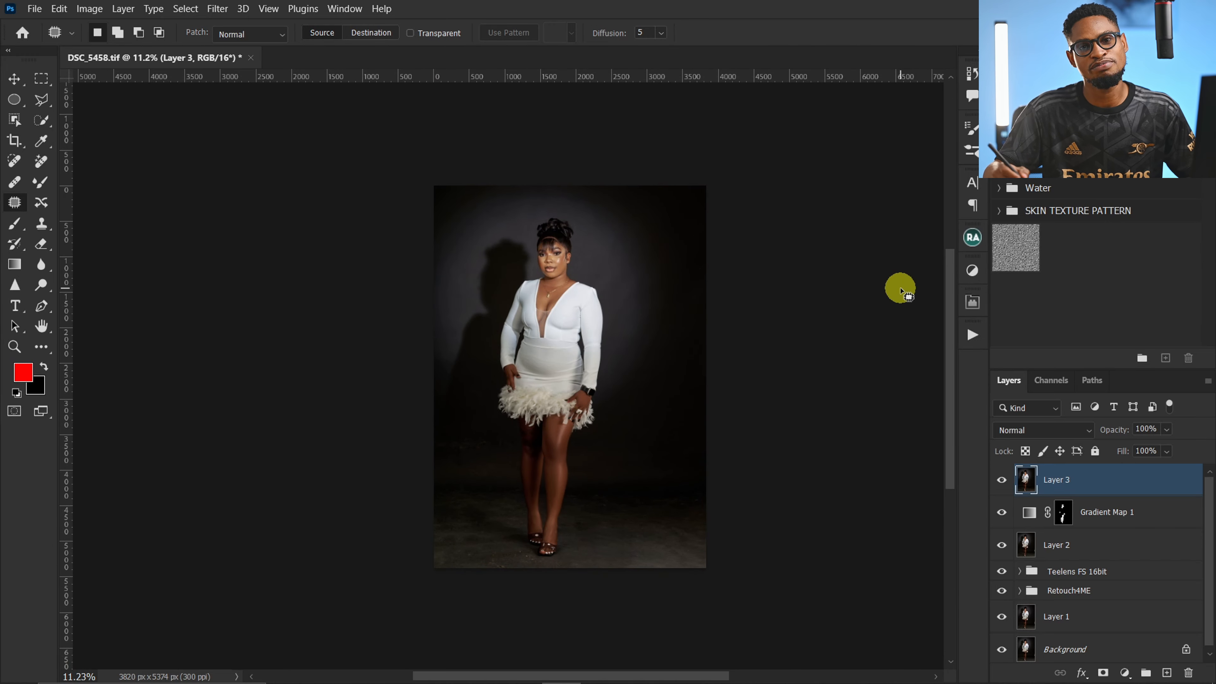
left_click_drag(608, 317, 713, 311)
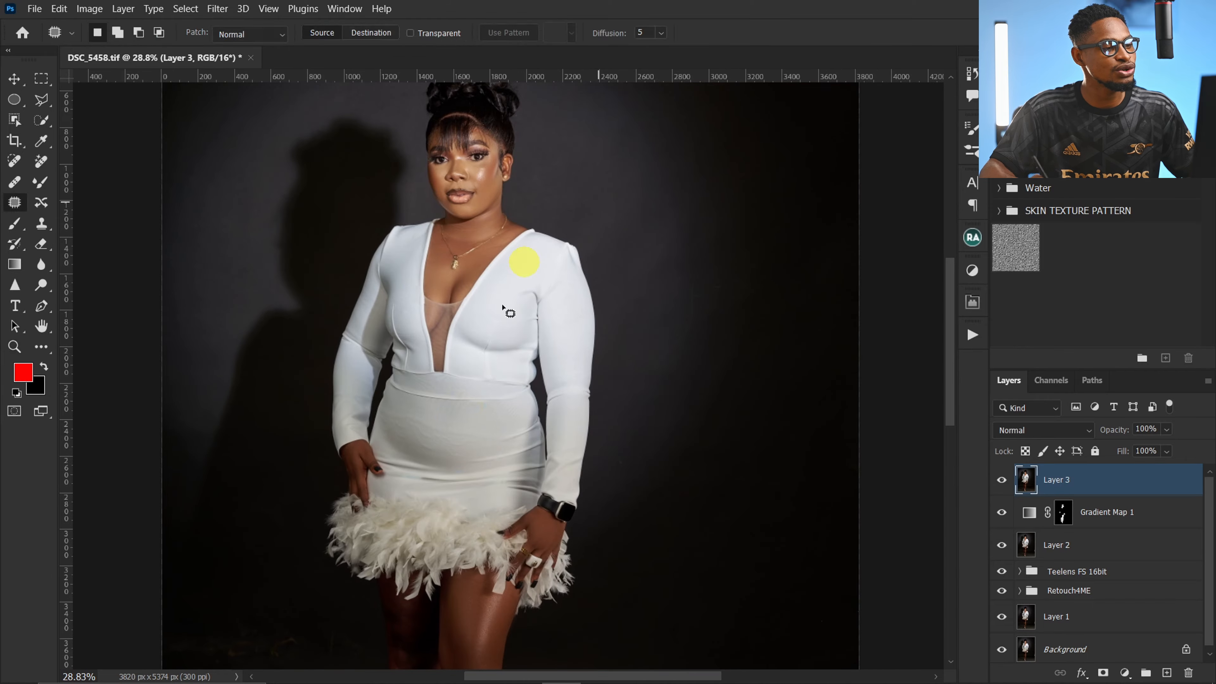
left_click_drag(600, 362, 565, 368)
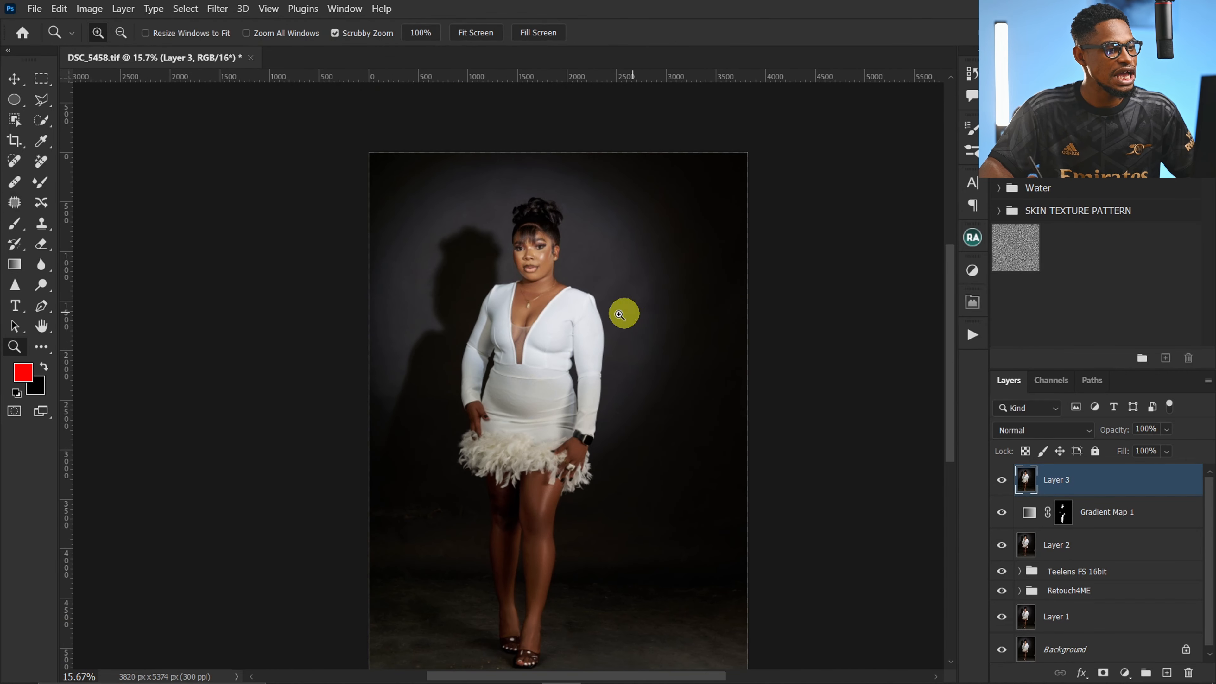
left_click_drag(624, 309, 627, 334)
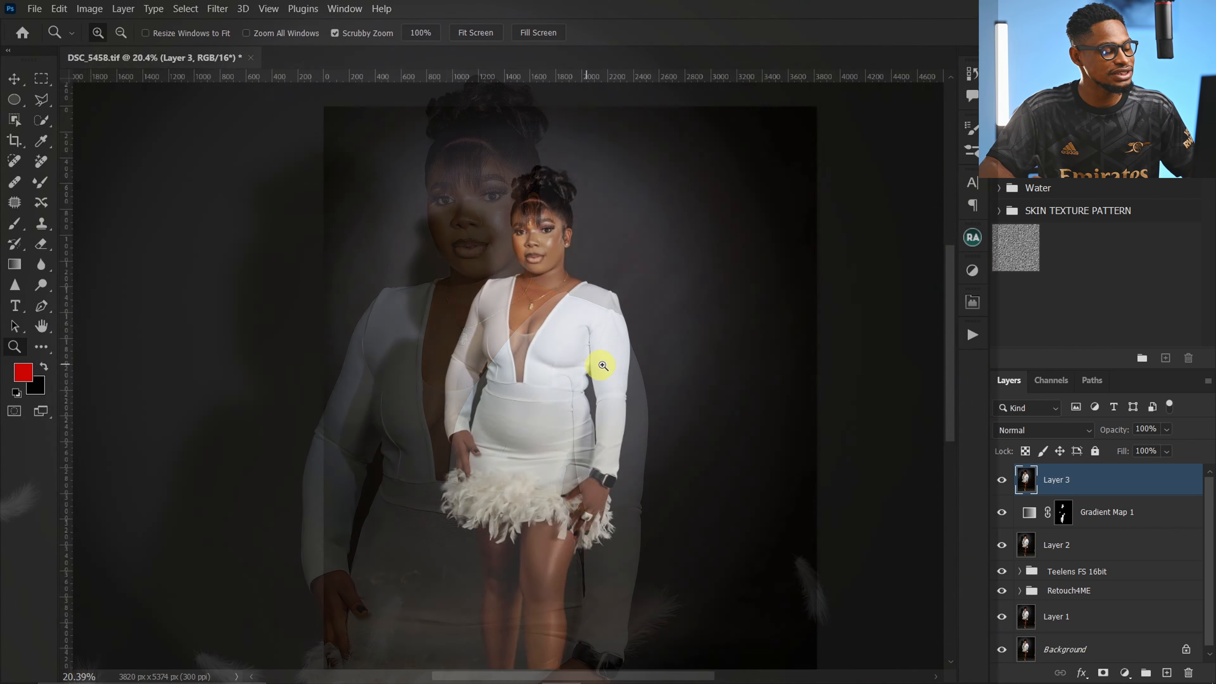
left_click_drag(600, 364, 554, 380)
left_click_drag(653, 379, 643, 381)
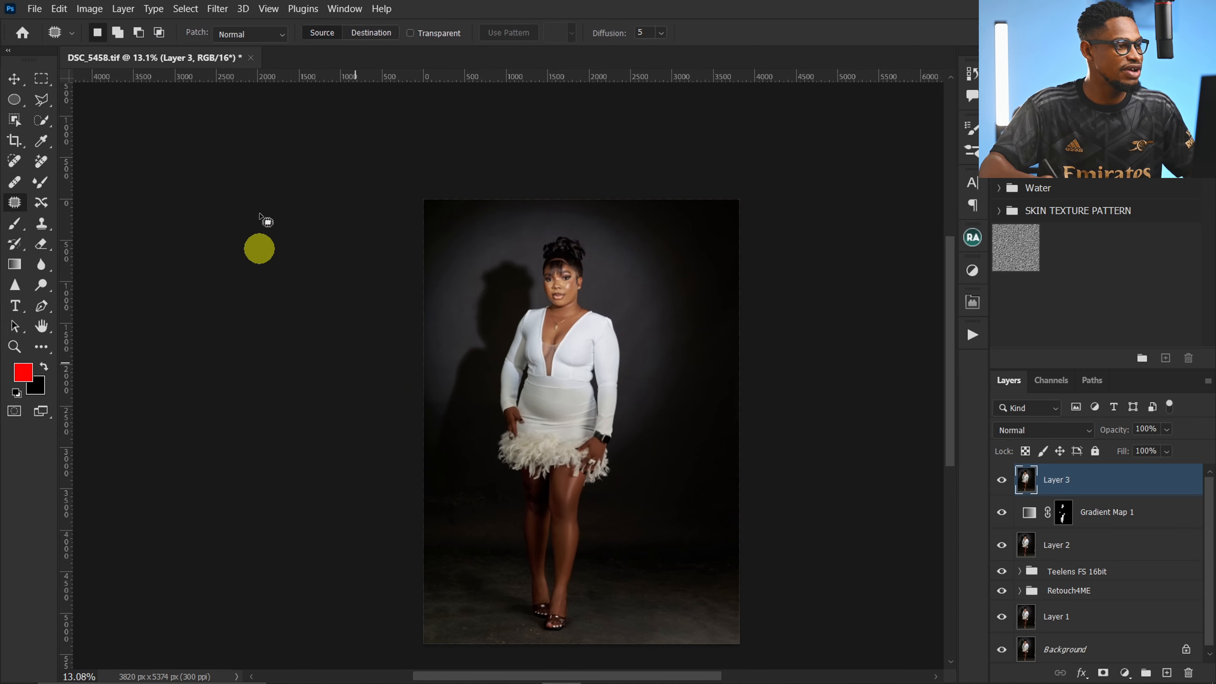
Step: Set up a 4:5 (8:10) crop frame covering the full figure and extending past the photo's left edge to centre the woman
left_click(19, 151)
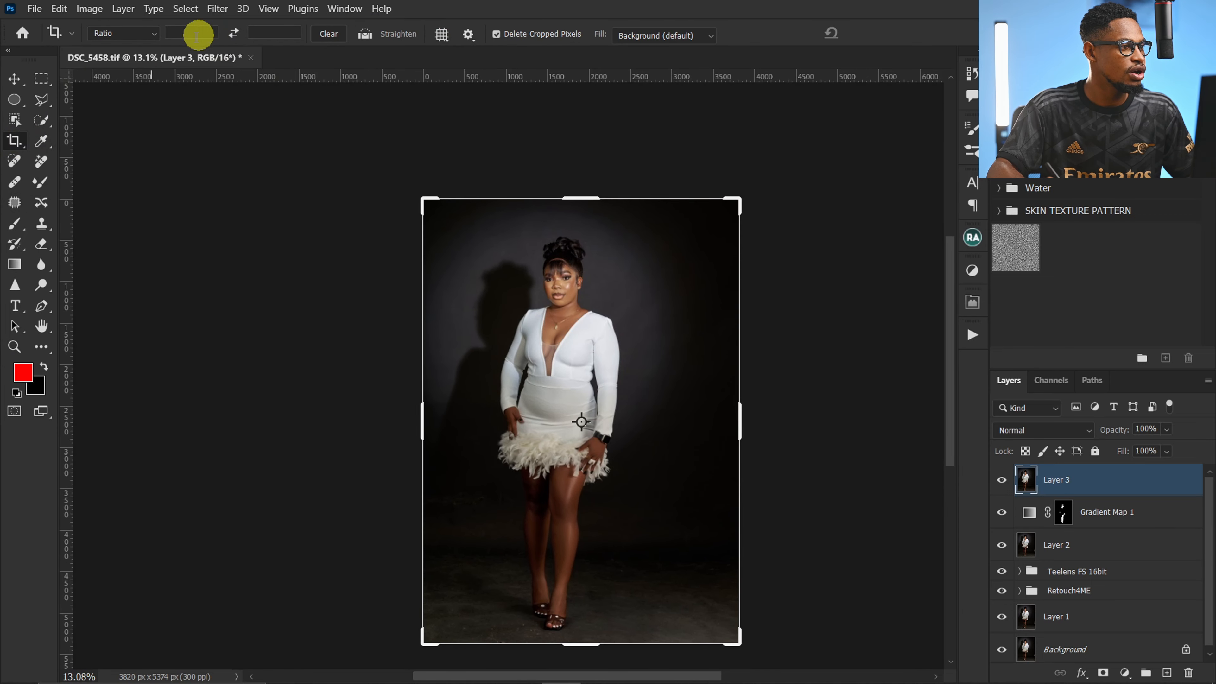
left_click(127, 33)
left_click(125, 107)
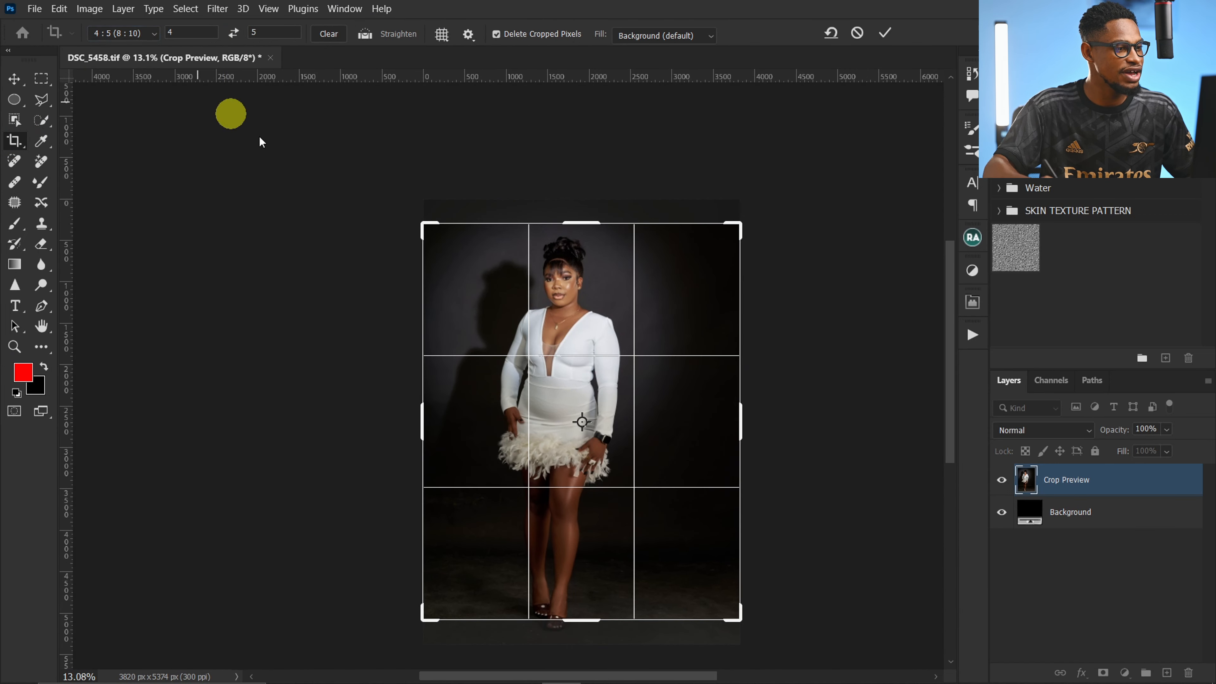
left_click_drag(652, 365, 689, 386)
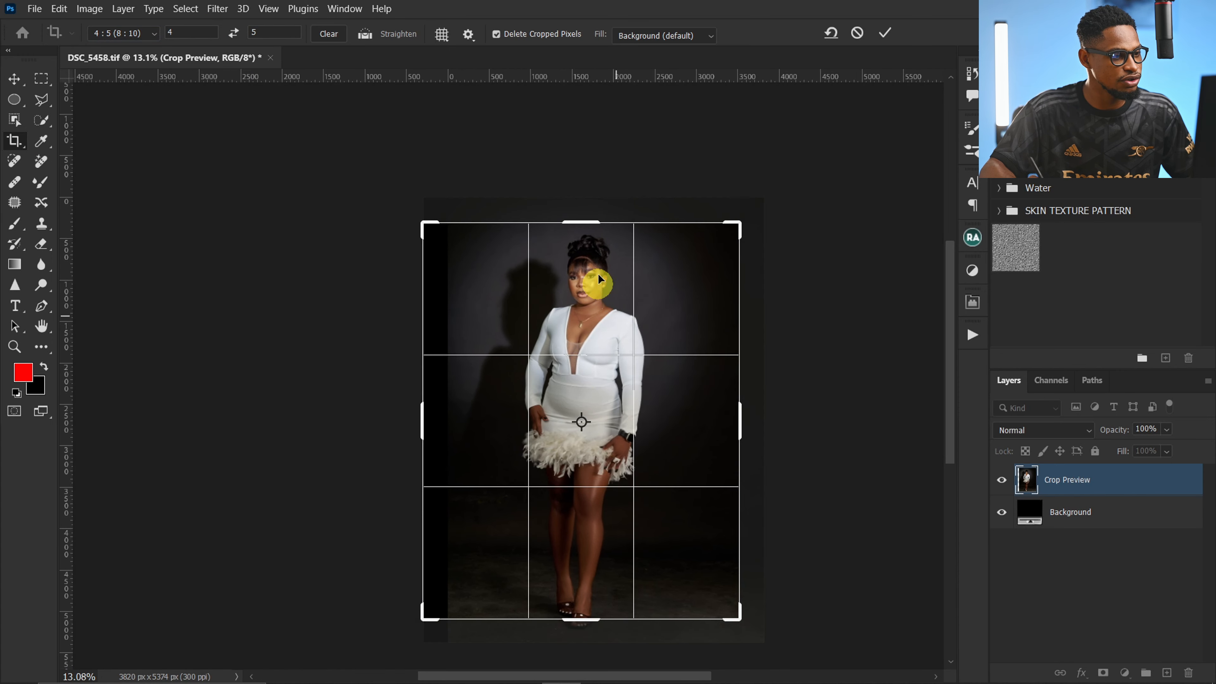
left_click_drag(589, 224, 589, 215)
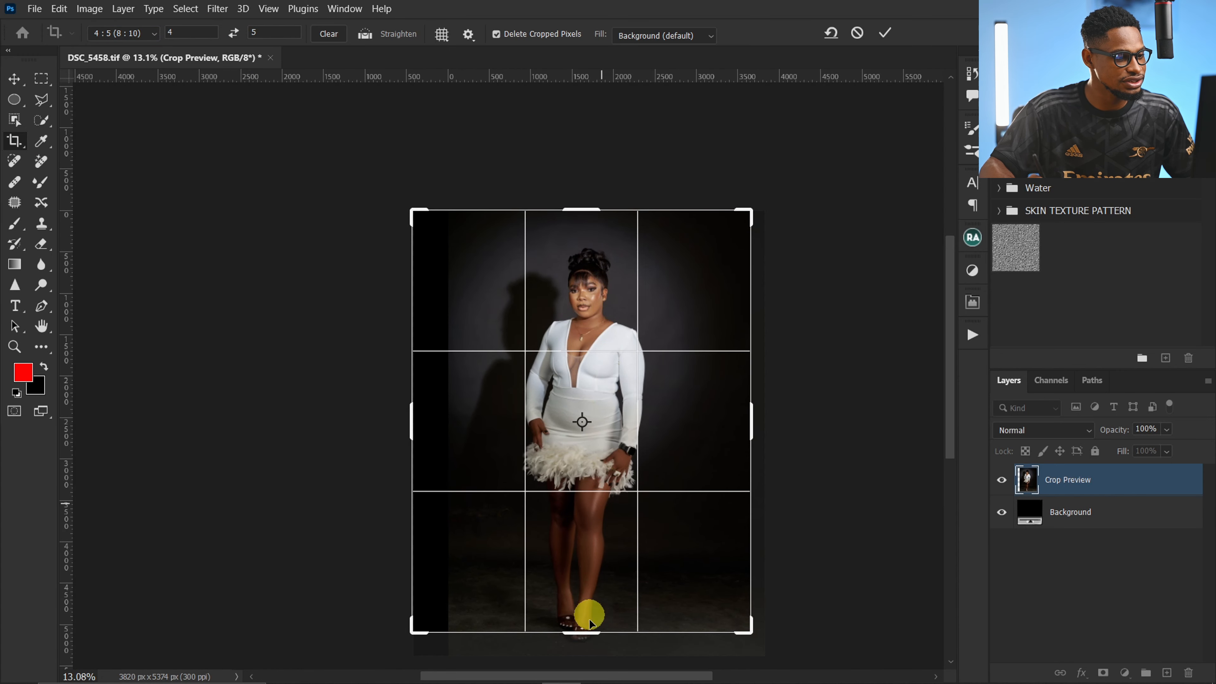
left_click_drag(583, 637, 580, 641)
left_click_drag(606, 518, 613, 510)
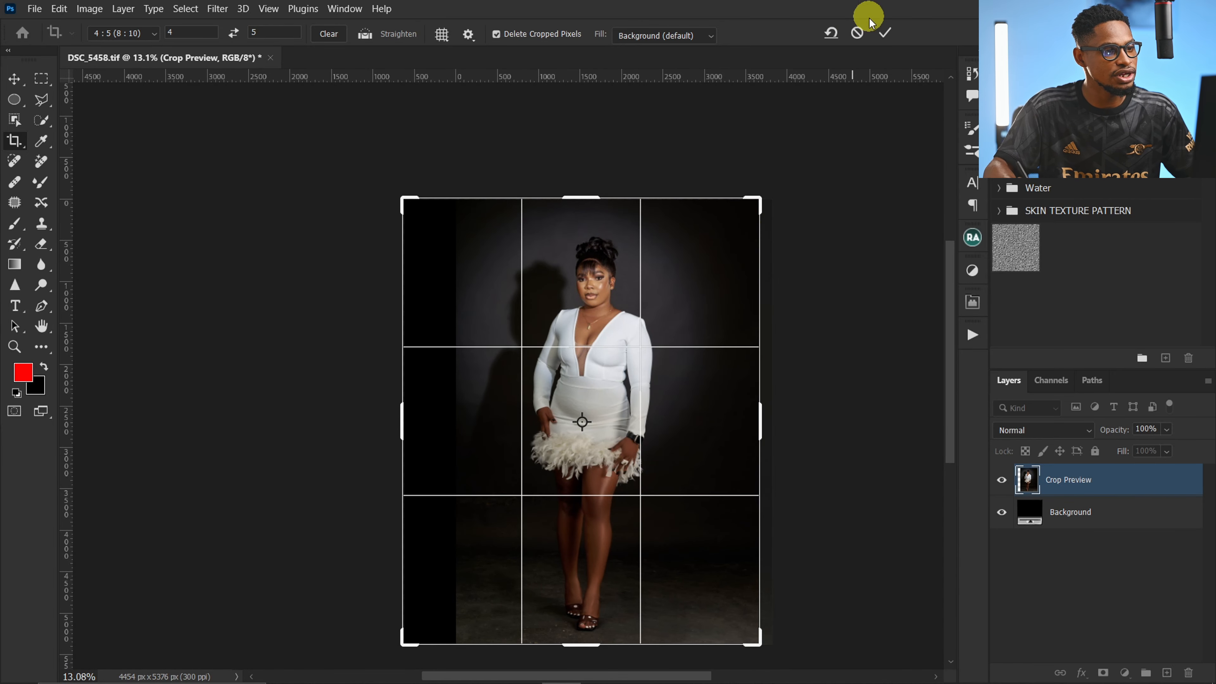
Step: Set the crop fill to Content-Aware Fill and apply the crop
left_click(696, 35)
left_click(660, 77)
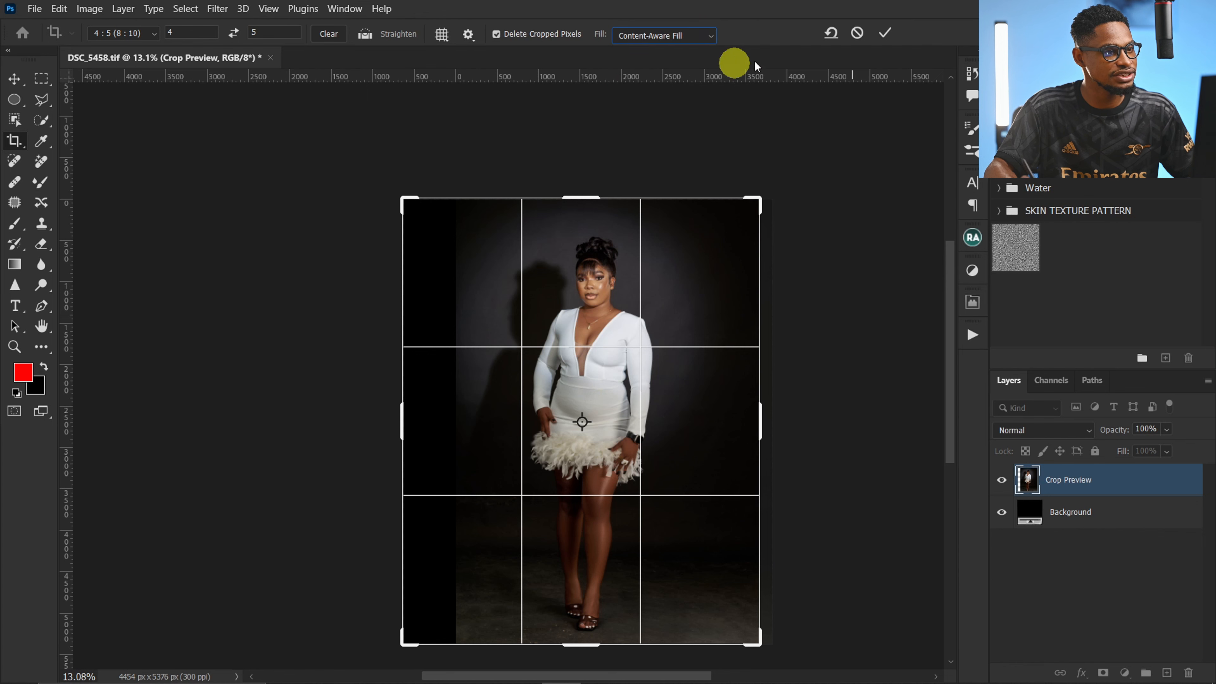
left_click(885, 32)
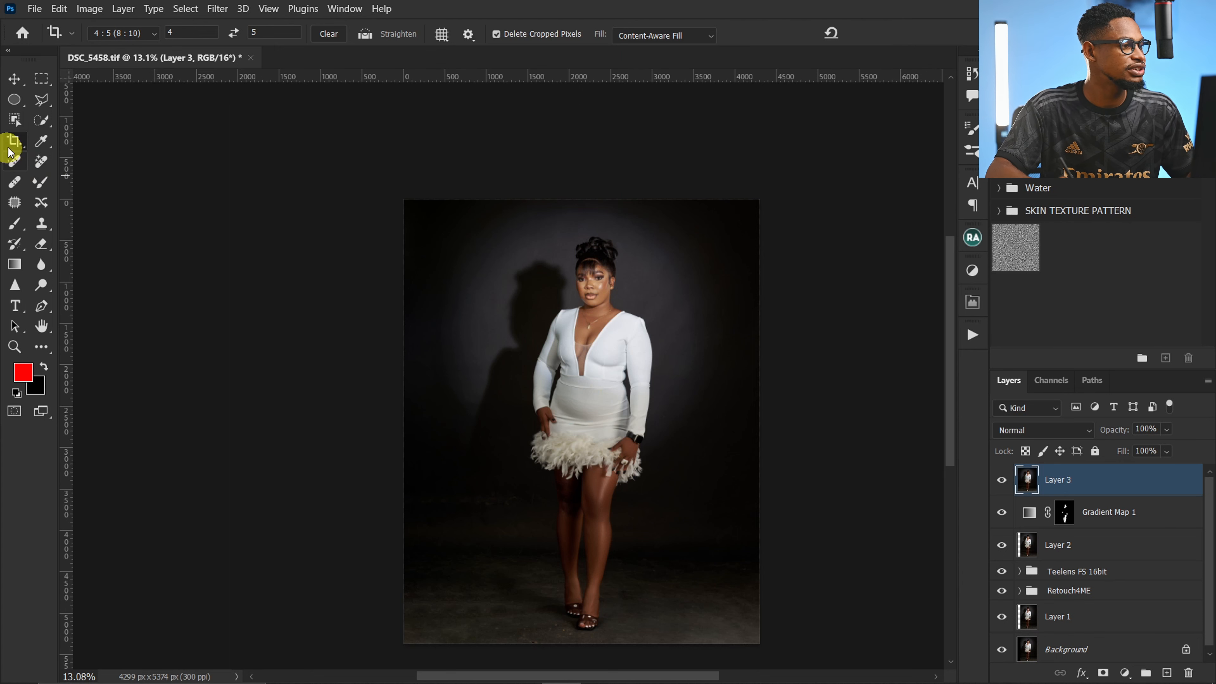
Step: Select the woman on Layer 3 with Select Subject
left_click(13, 120)
left_click(725, 33)
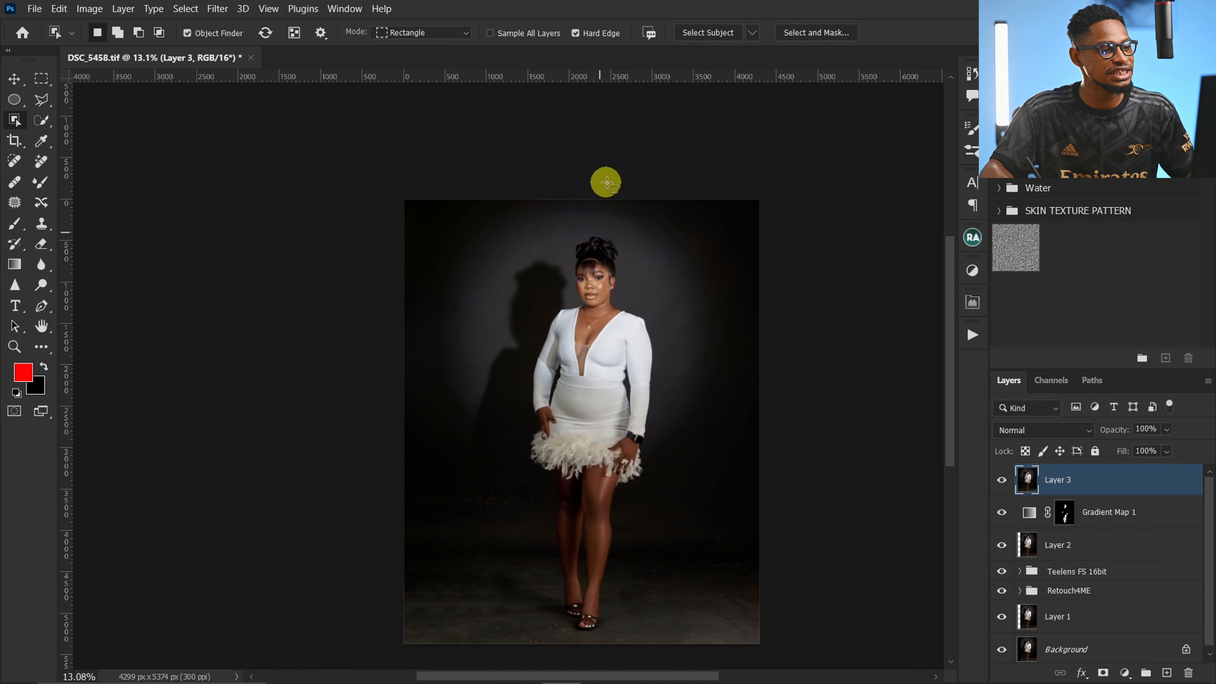
left_click(752, 33)
left_click(767, 68)
left_click(719, 38)
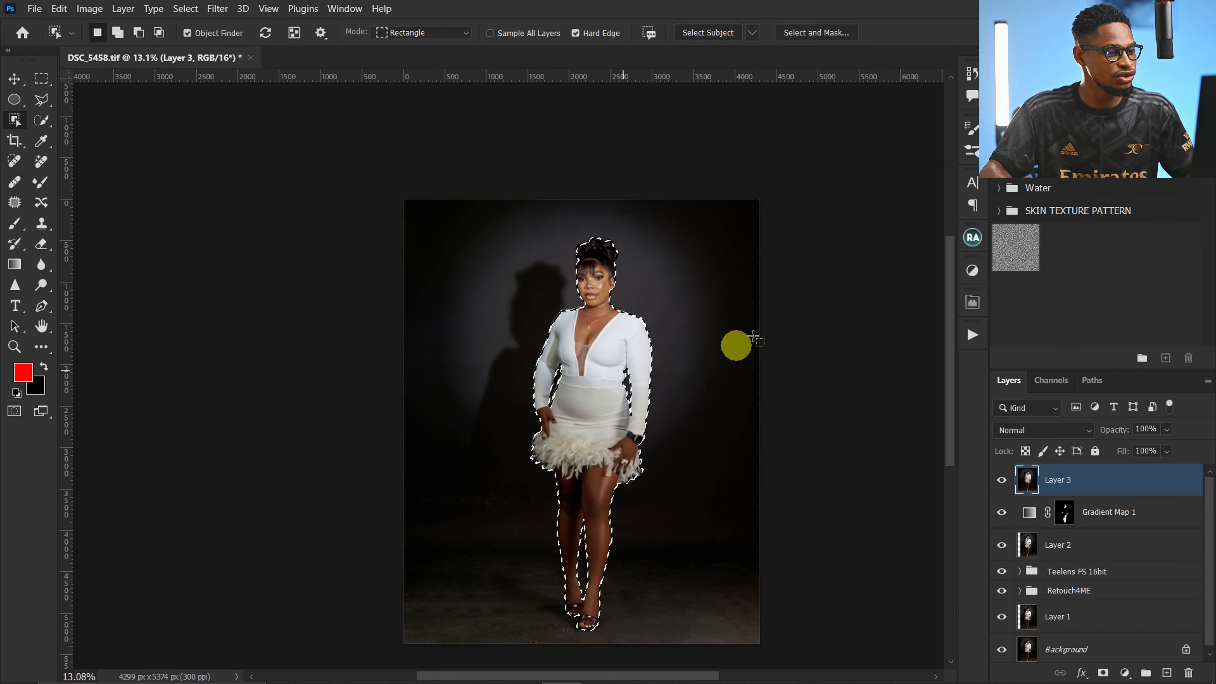
key("z")
mouse_move(607, 415)
left_mouse_down()
mouse_move(676, 399)
mouse_move(632, 410)
mouse_move(651, 413)
mouse_move(670, 363)
mouse_move(611, 391)
left_mouse_up()
key("w")
key("z")
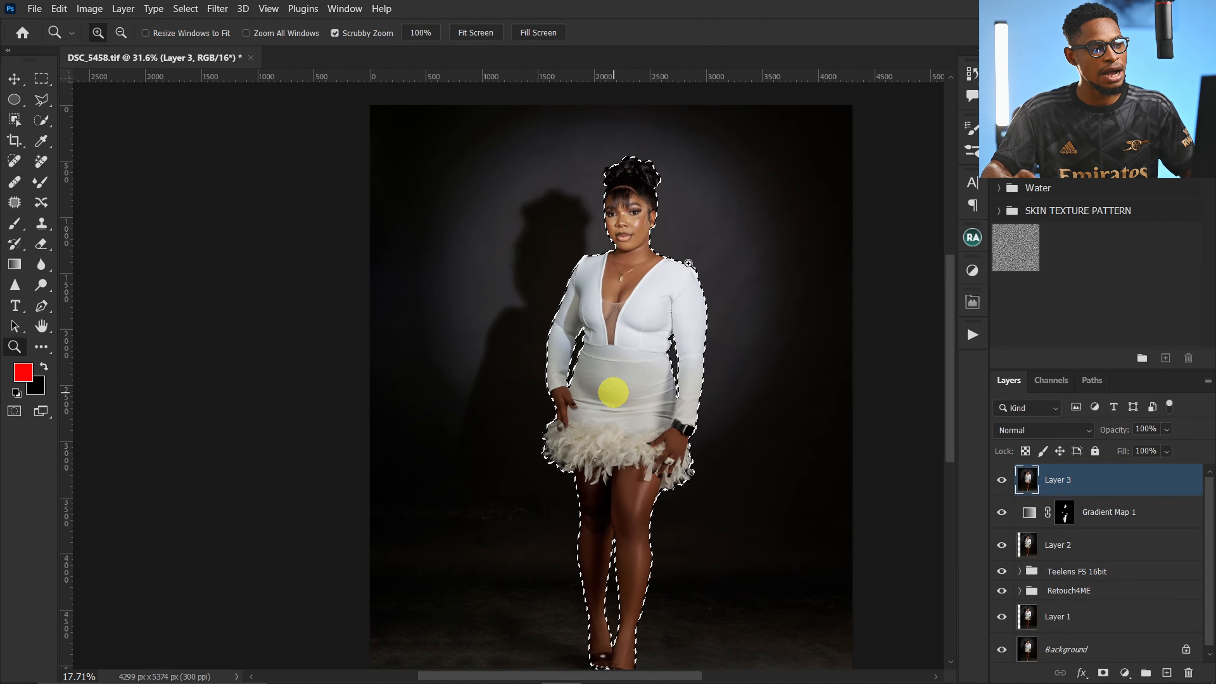
key("w")
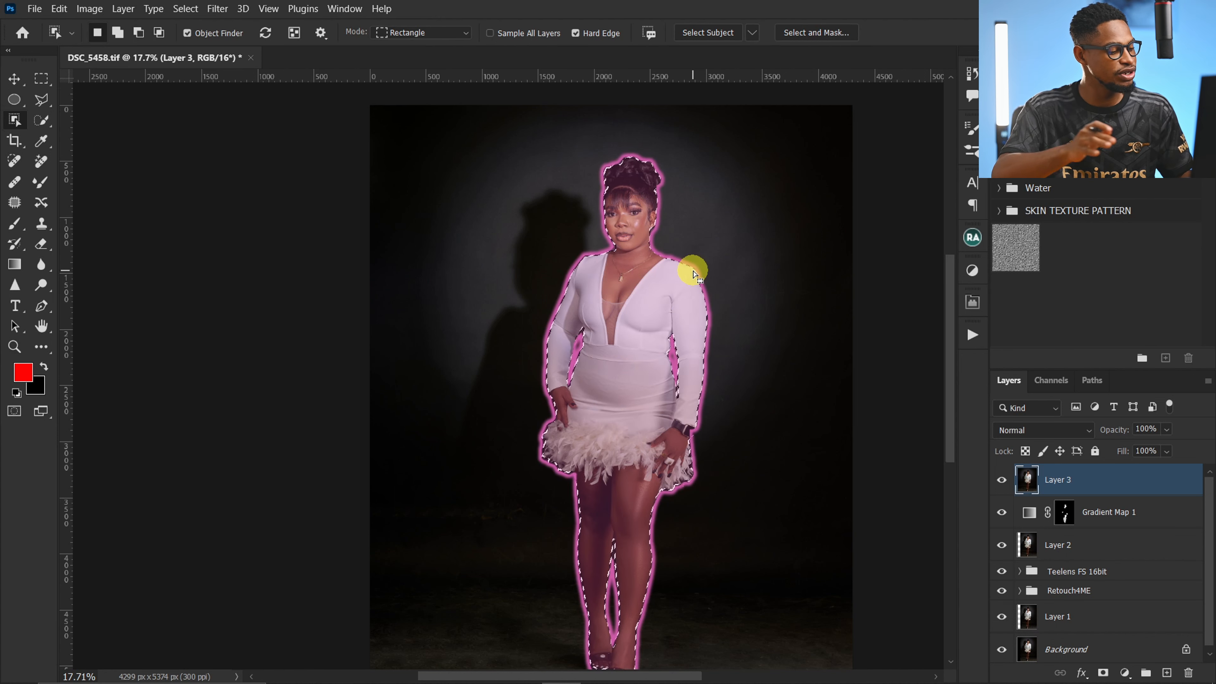
Step: Invert the selection and copy the backdrop and floor from Layer 3 onto a new layer
key("ctrl+shift+i")
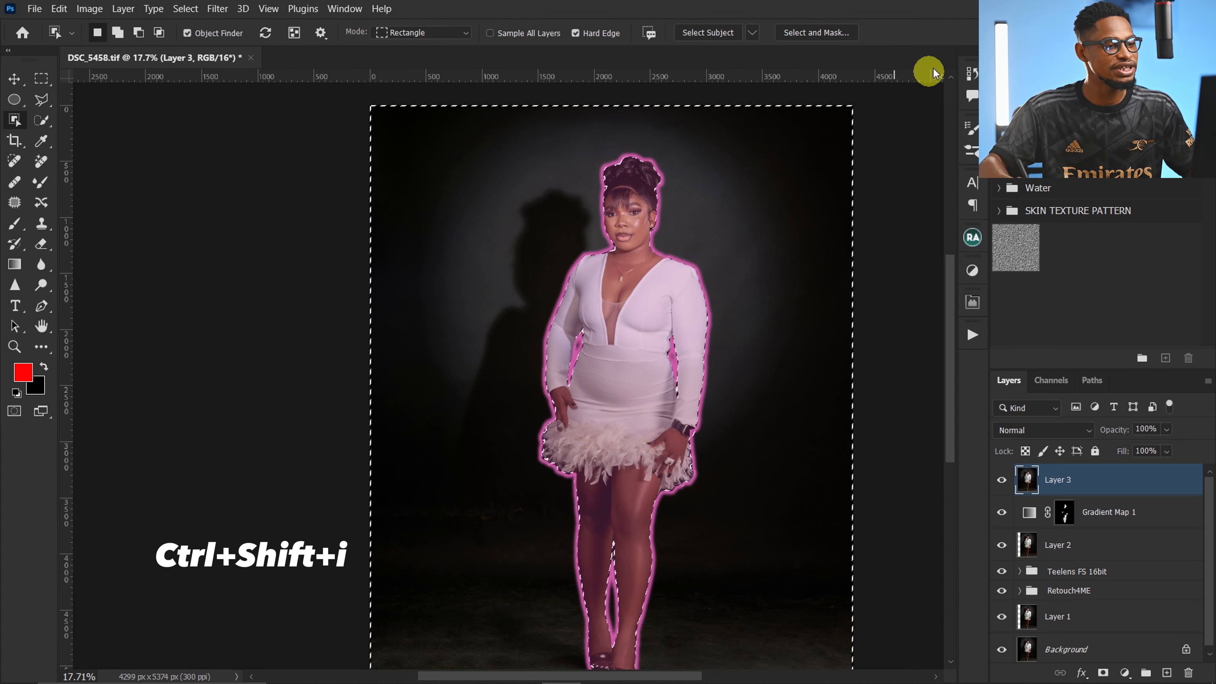
left_click(15, 79)
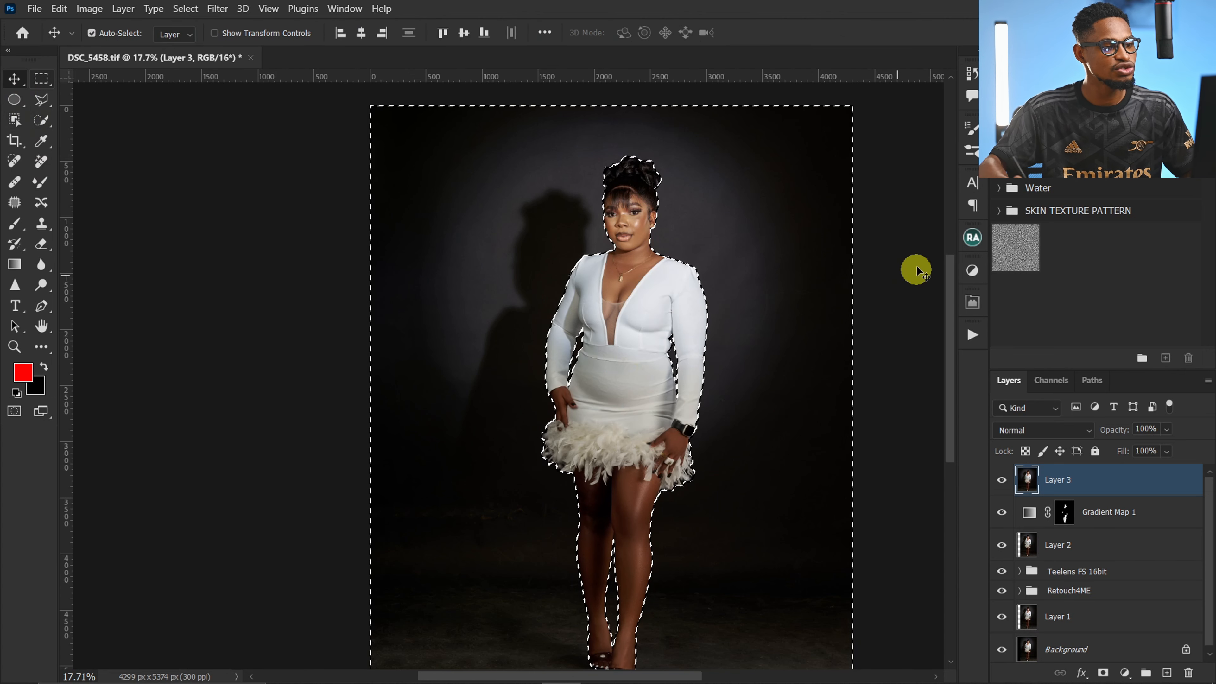
scroll(654, 372, "down", 4)
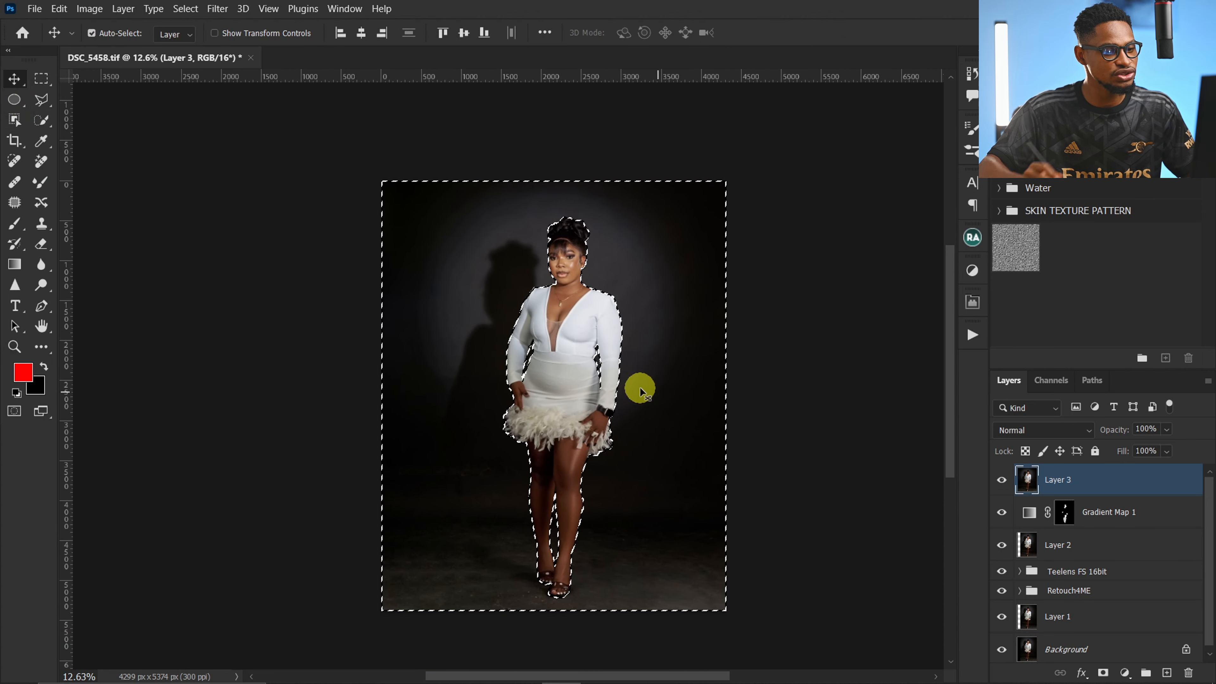
key("ctrl+j")
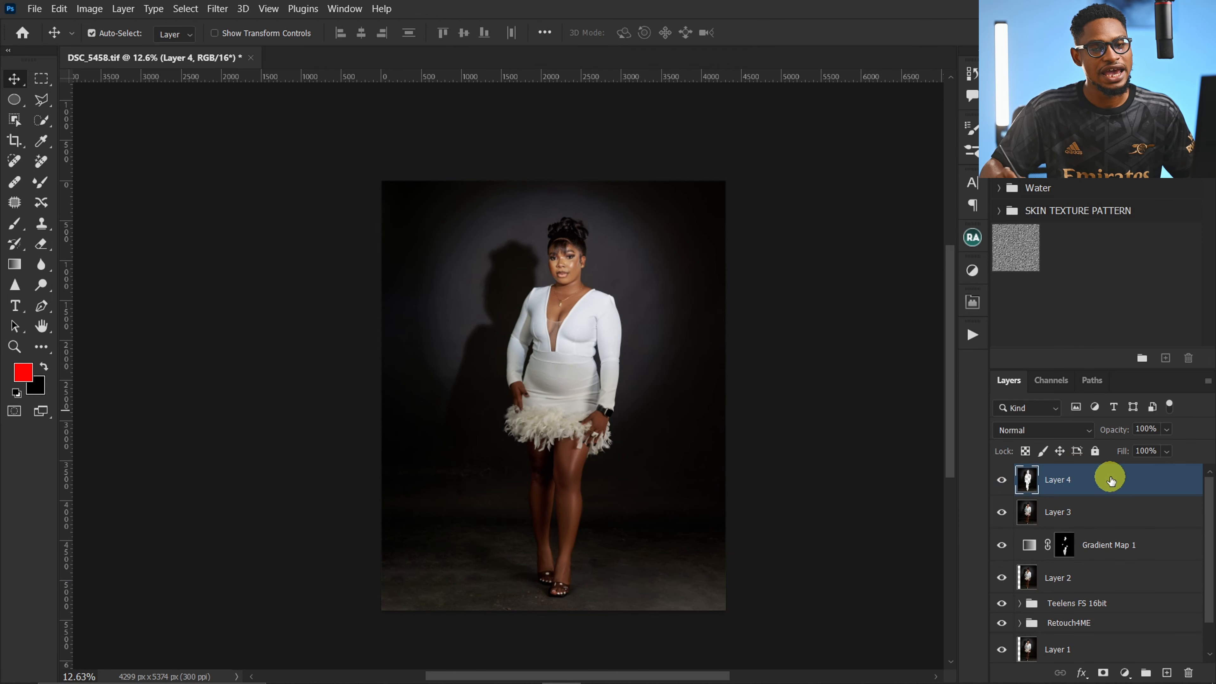
Step: Rename Layer 3 as "subject" and Layer 4 as "background"
left_click(1058, 513)
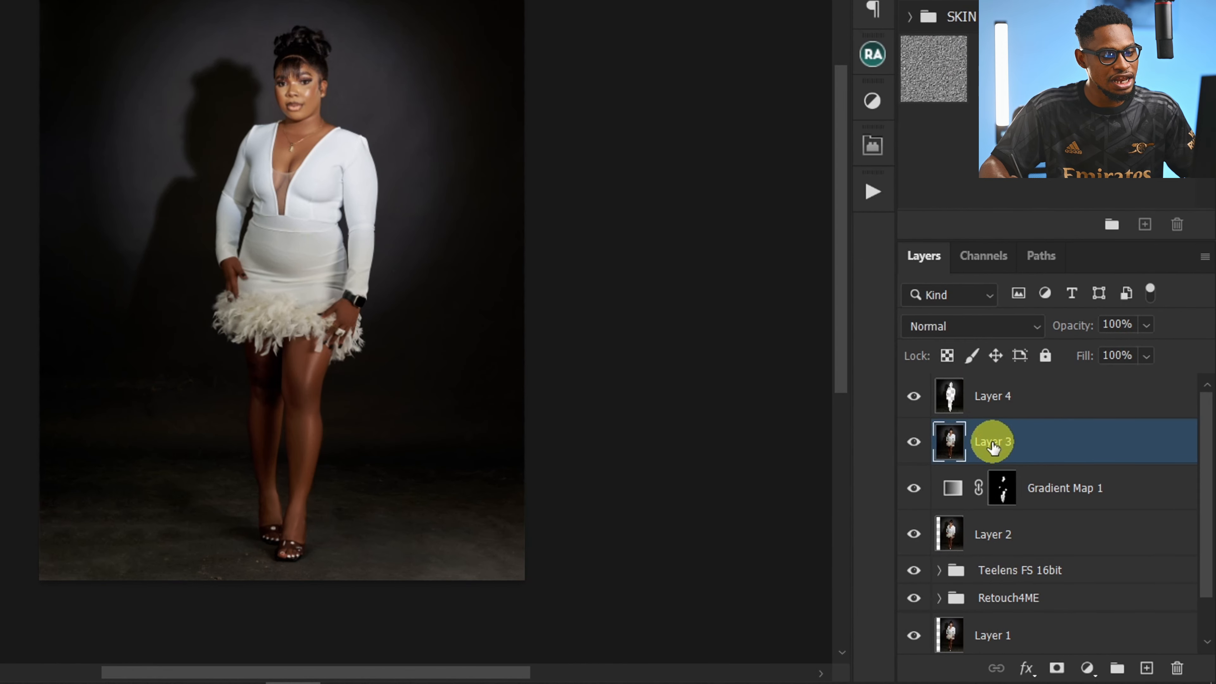
double_click(1058, 512)
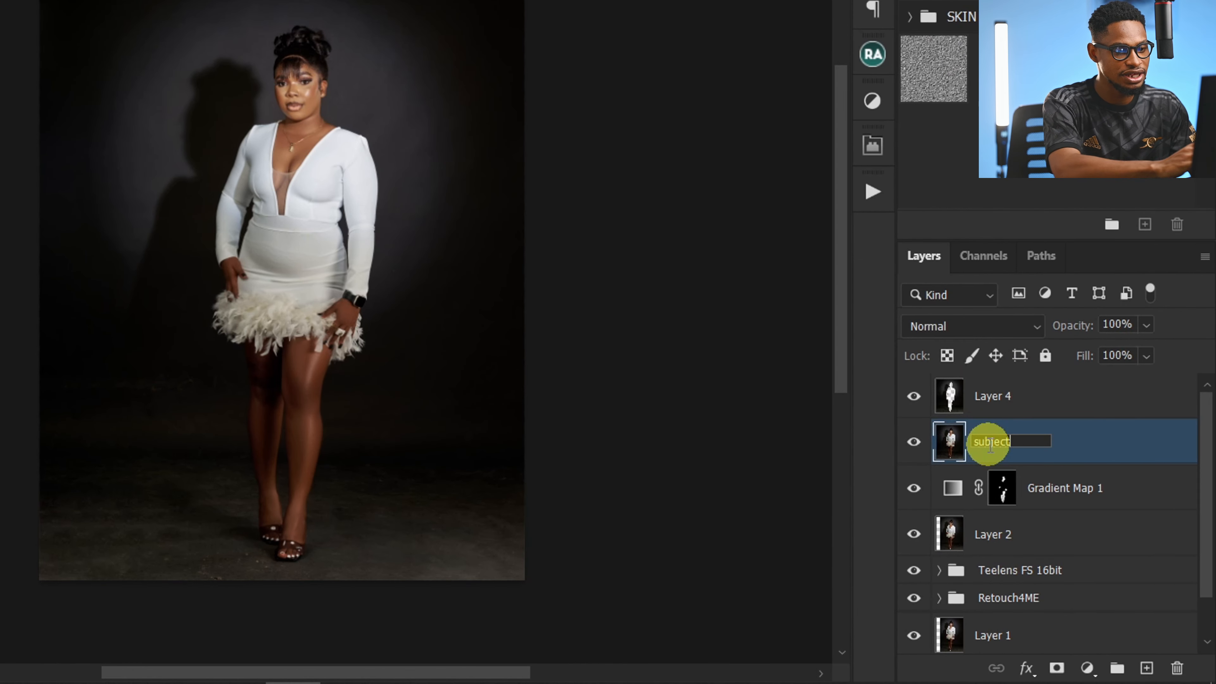
double_click(989, 396)
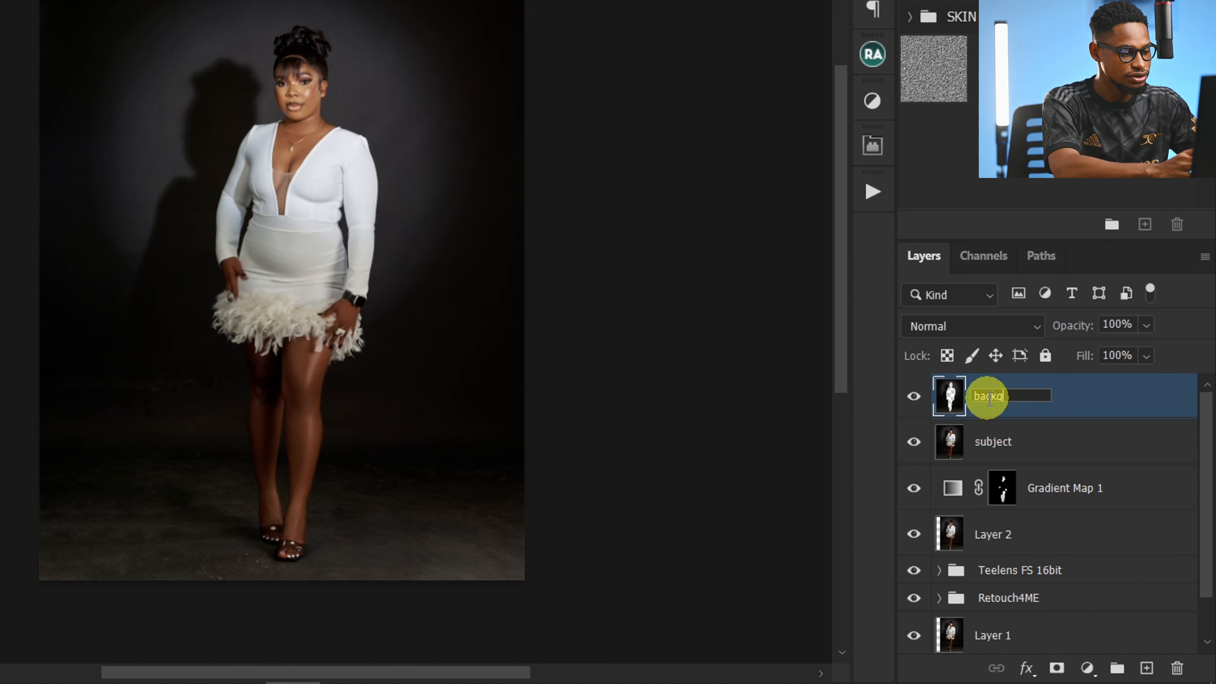
type("background")
key("Return")
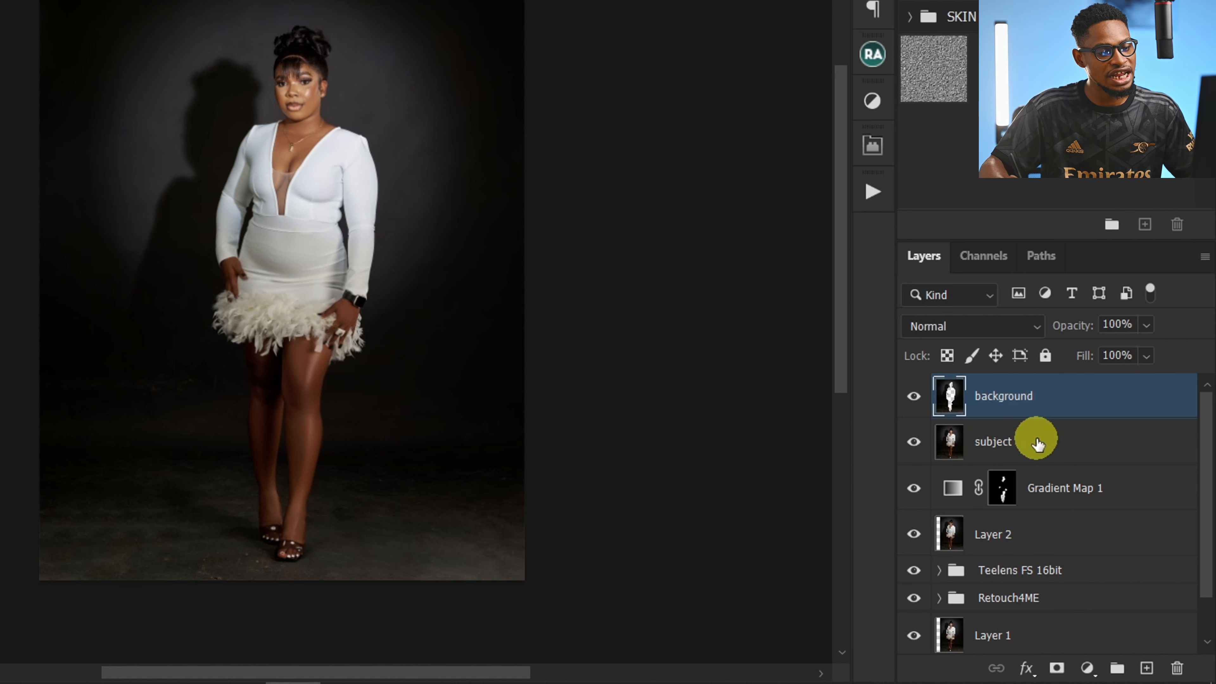
Step: Mask the subject layer to the woman only, using the inverted outline of the background layer
left_click(995, 448)
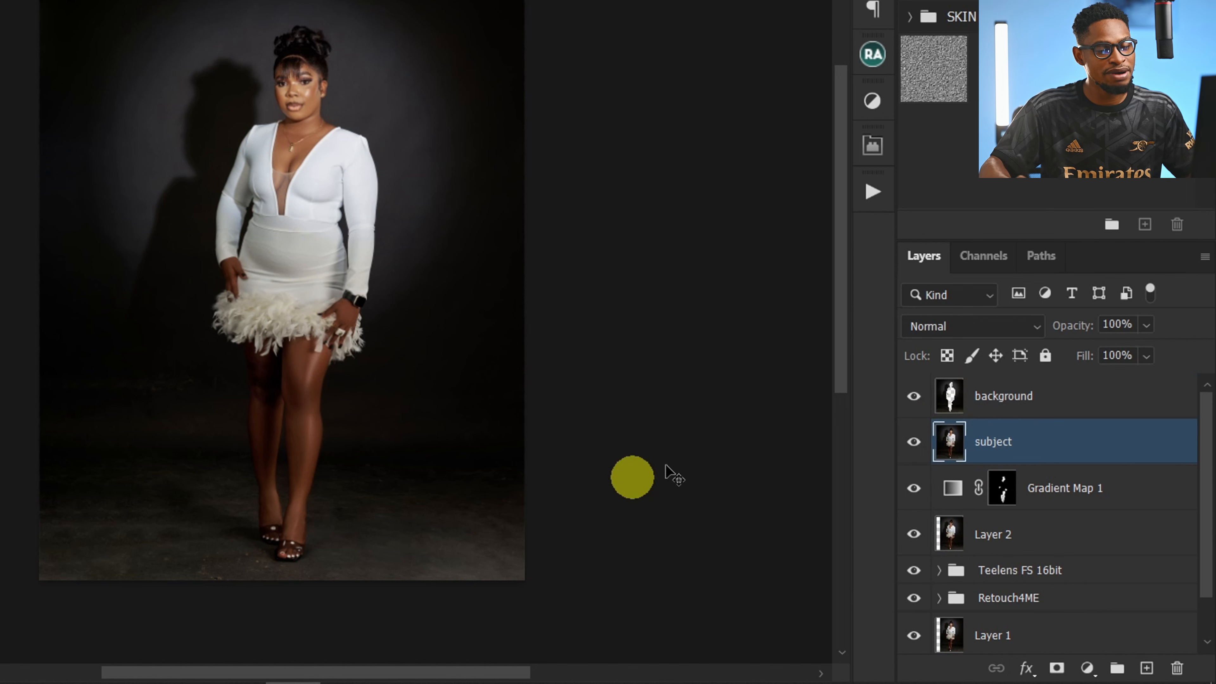
left_click(951, 400, "ctrl")
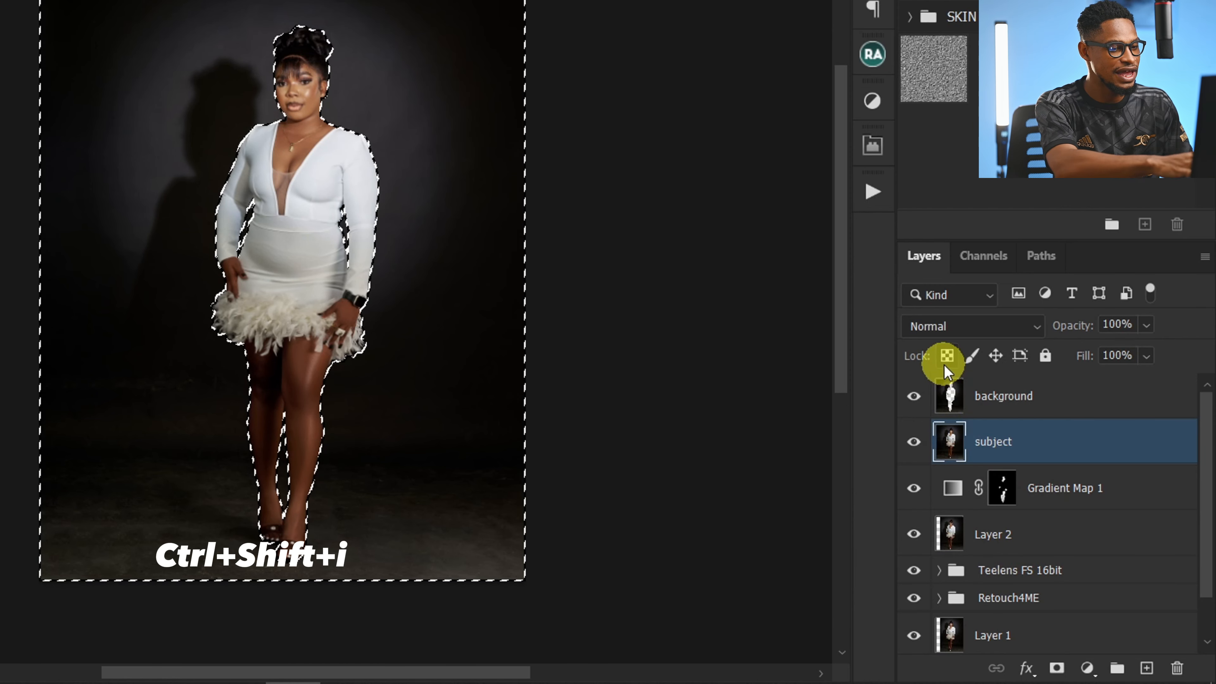
key("ctrl+shift+i")
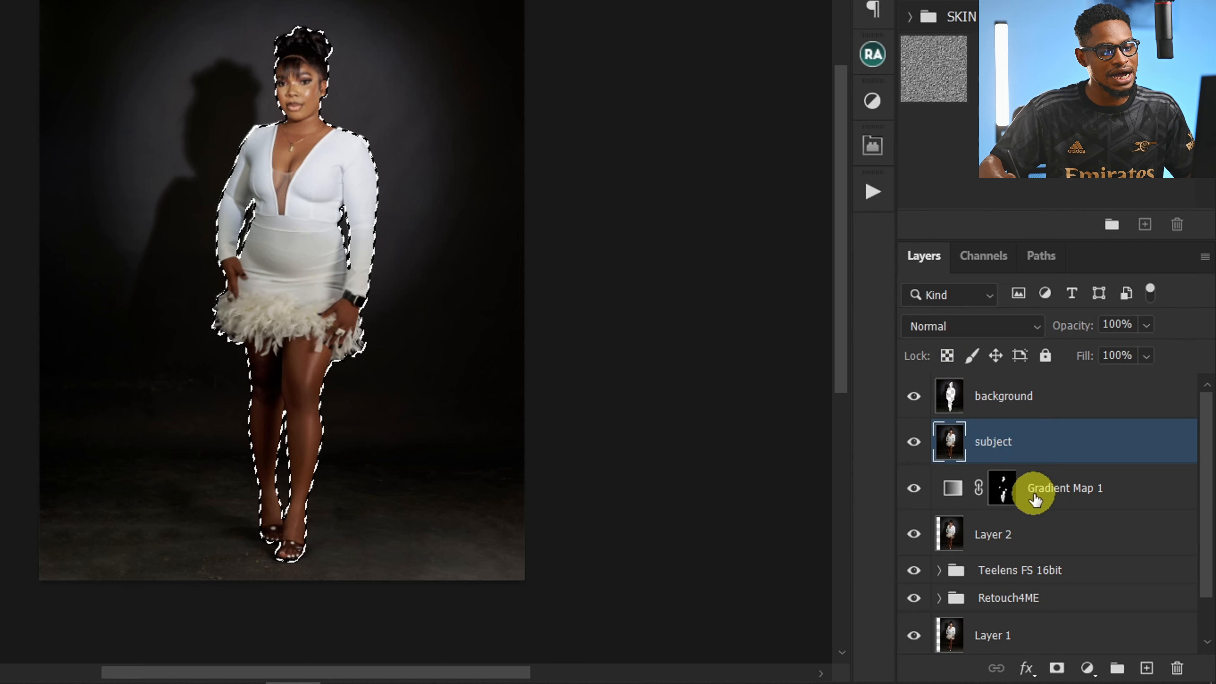
left_click(1058, 669)
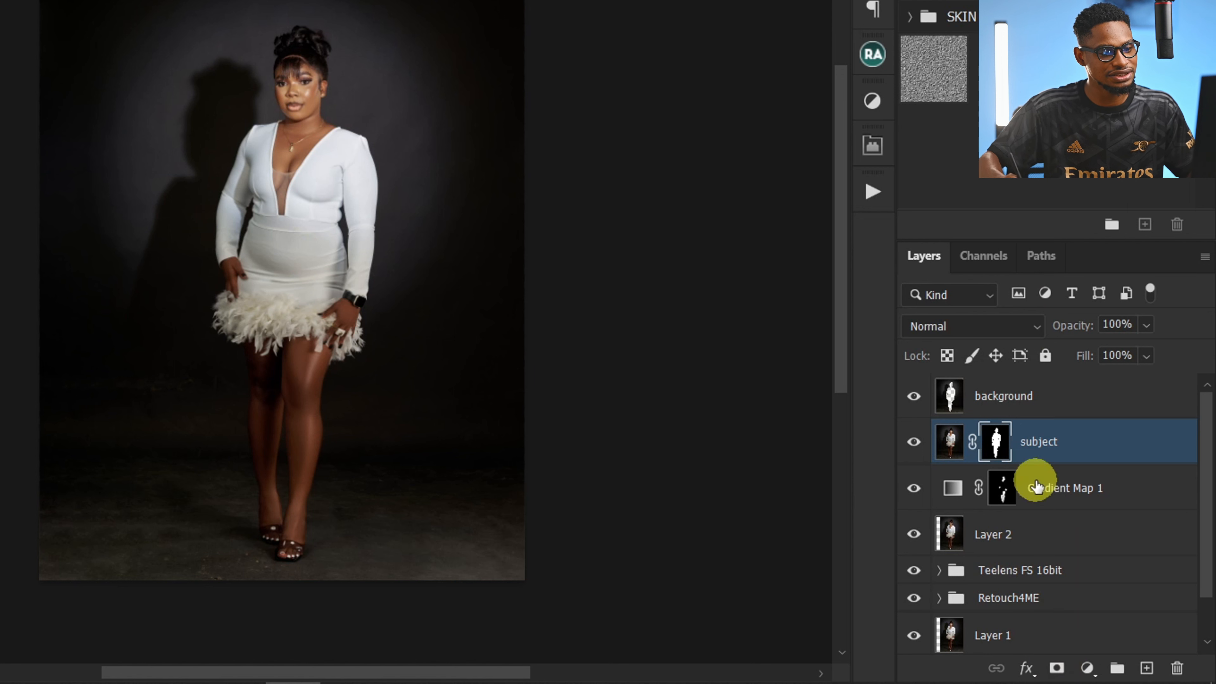
Step: Move the background layer below the subject layer and convert it for smart filters
left_click(1026, 408)
left_click_drag(1022, 404, 1099, 465)
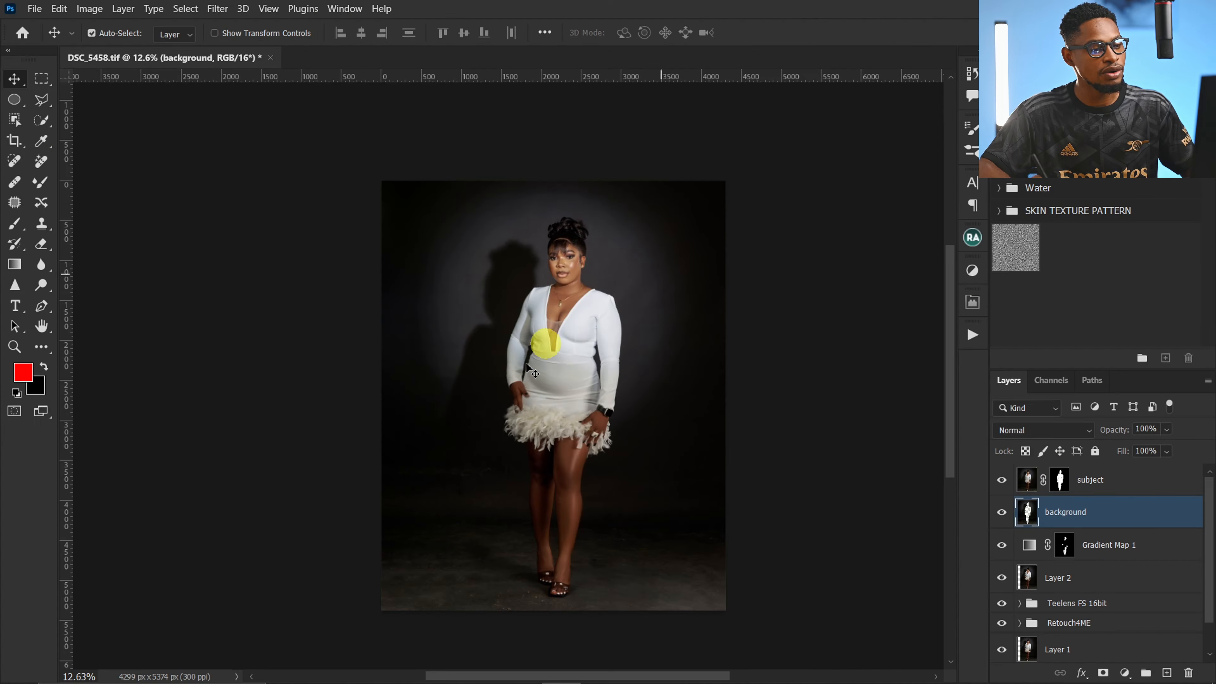
left_click(1021, 446)
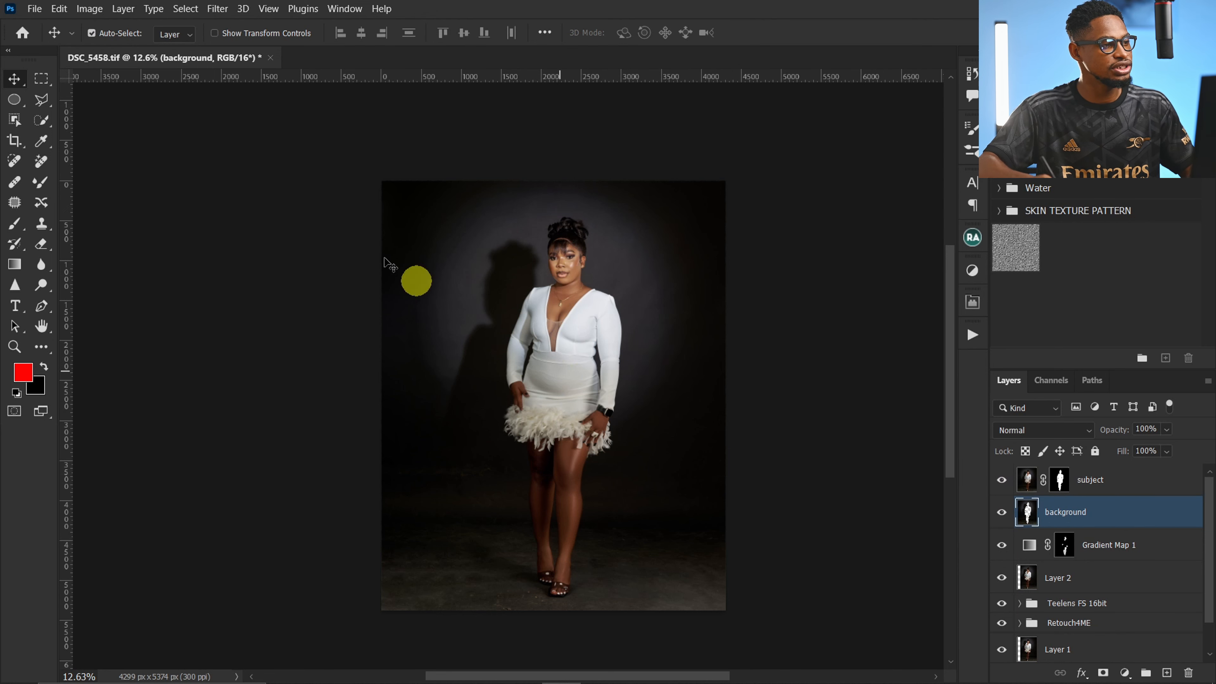
left_click(218, 8)
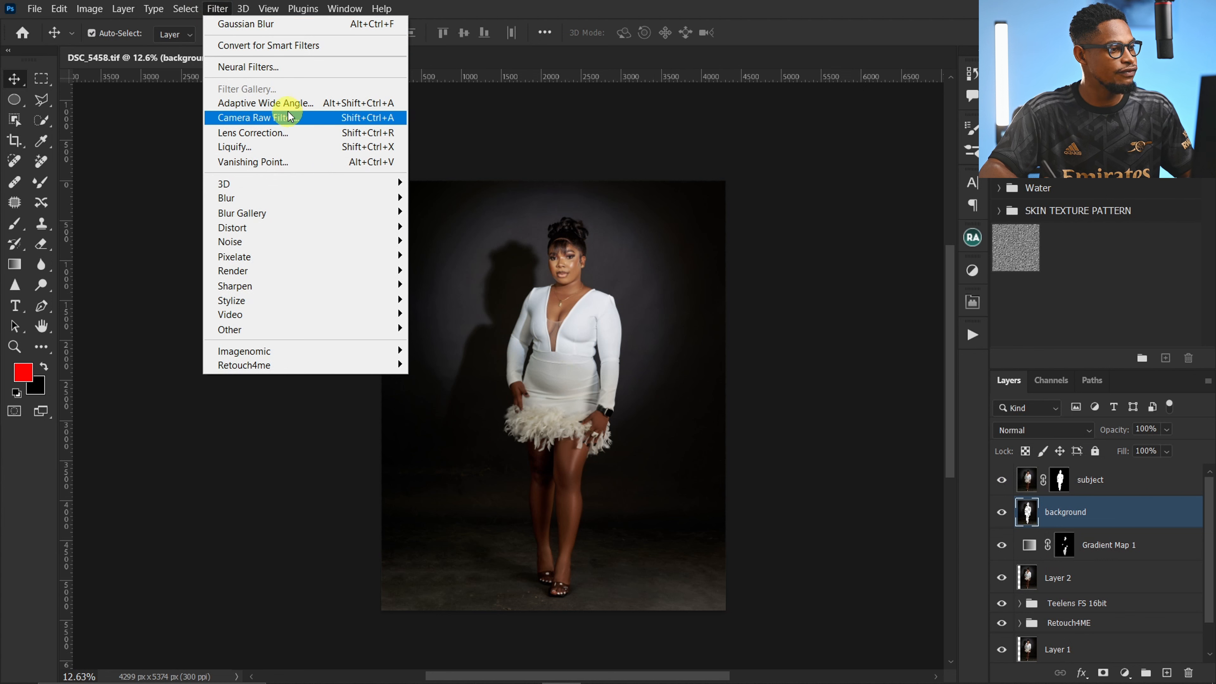
left_click(300, 50)
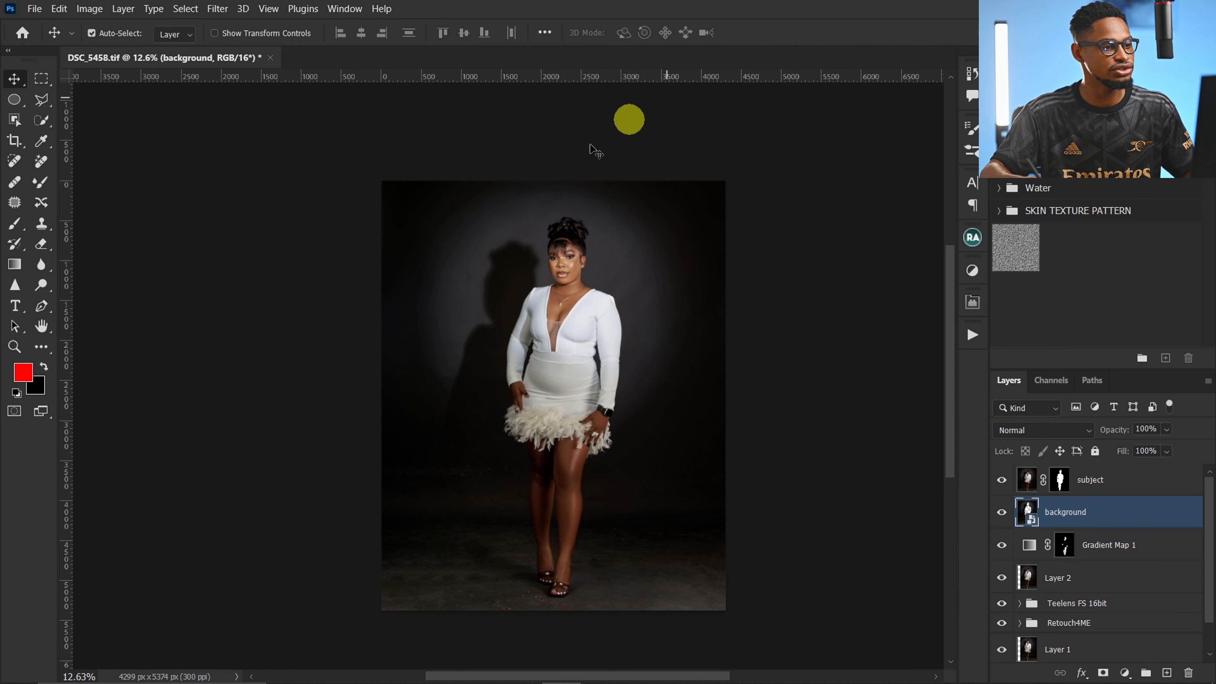
Step: Blur the background layer with a Gaussian Blur of 36 pixels radius
left_click(217, 9)
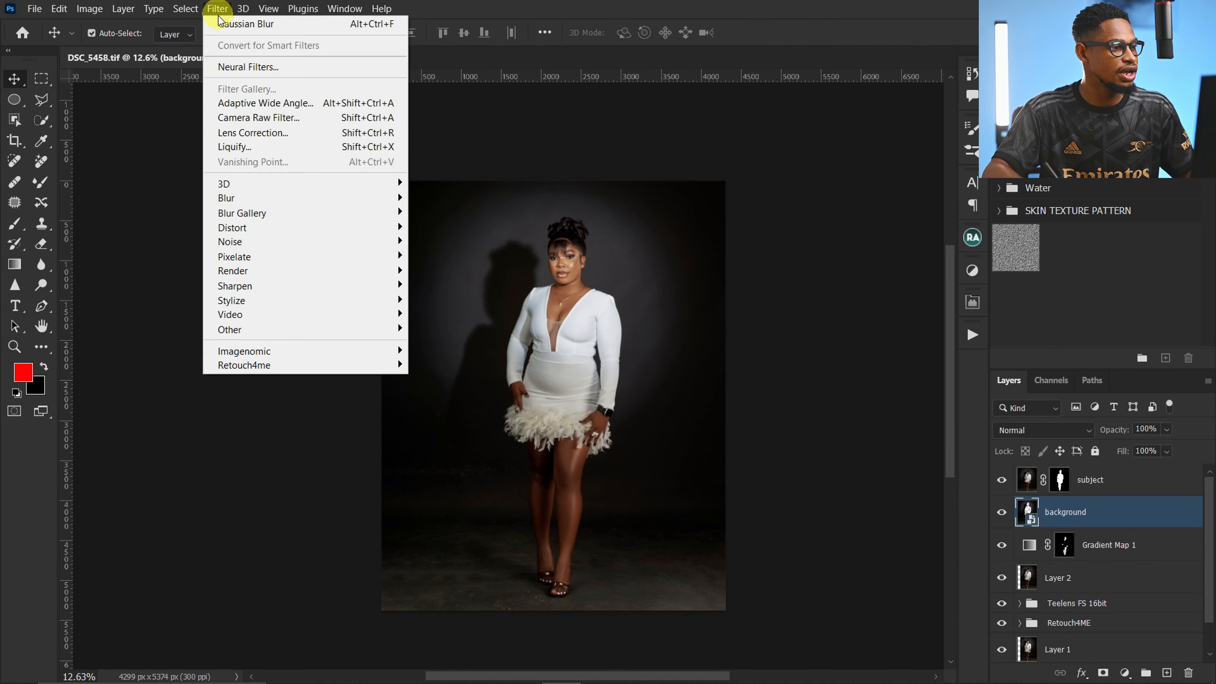
mouse_move(299, 197)
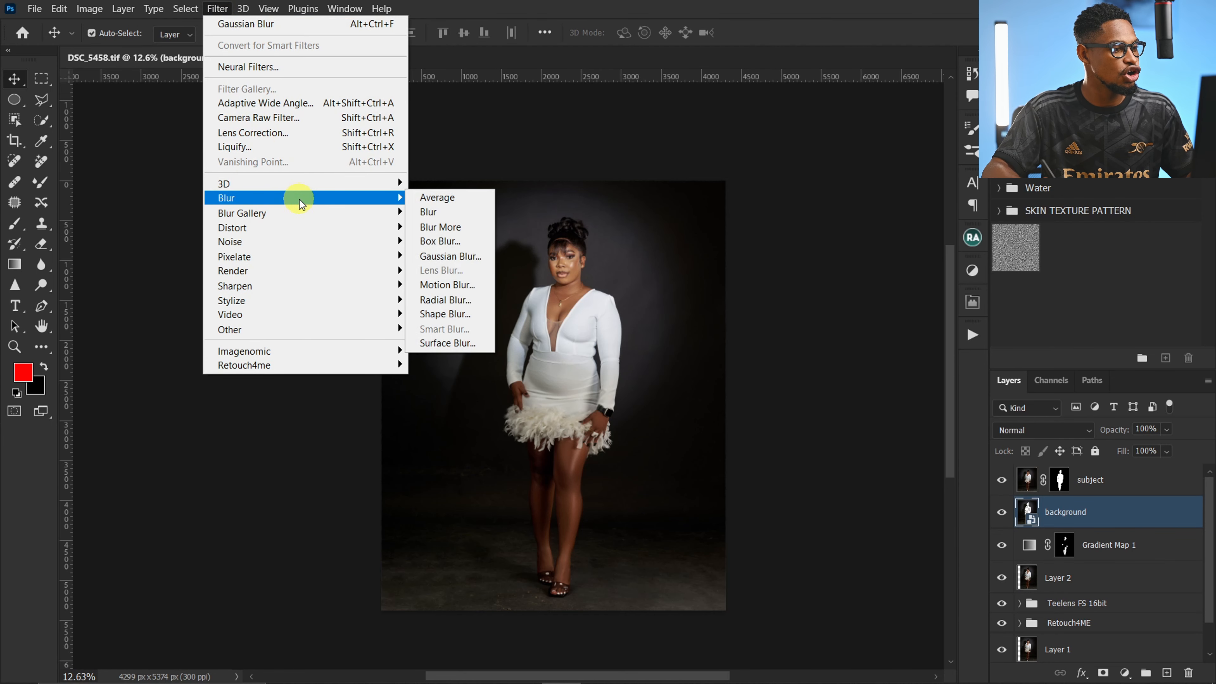
left_click(450, 256)
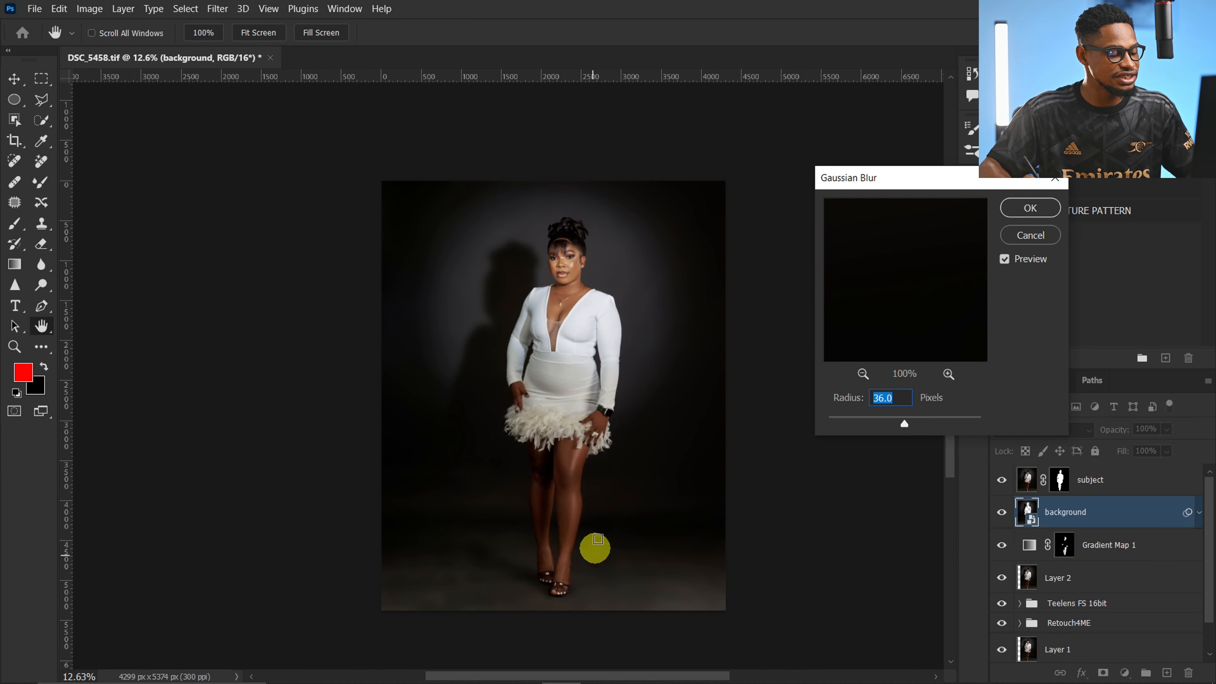
left_click(1030, 209)
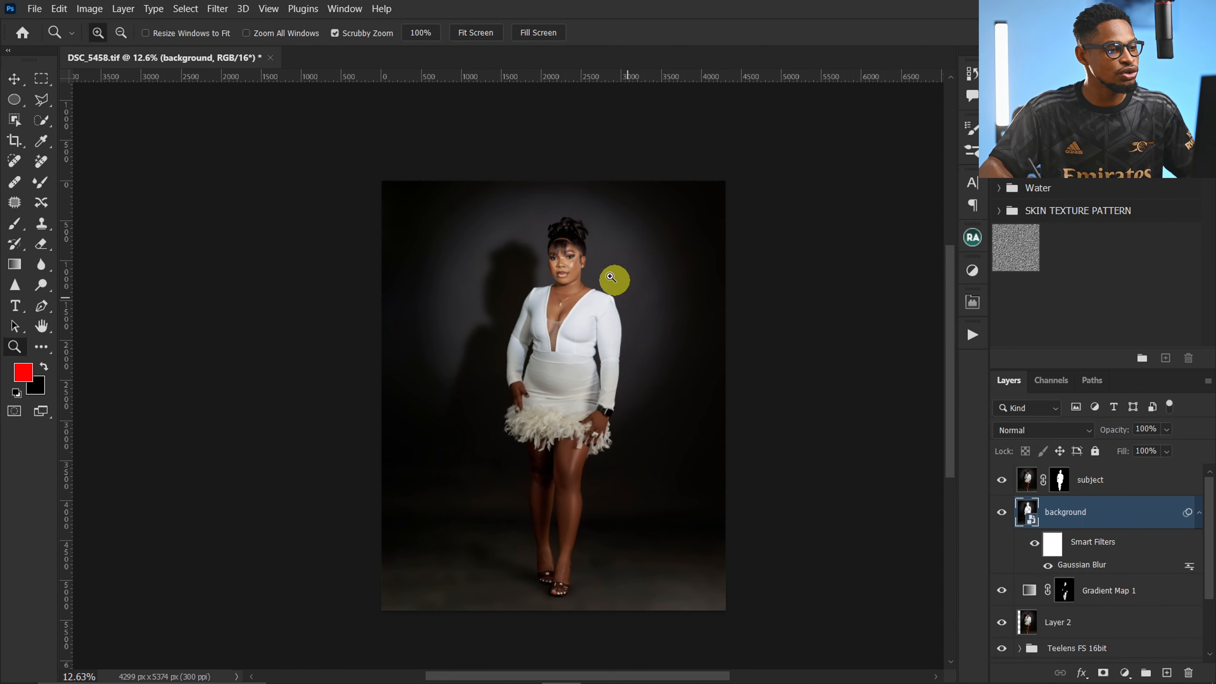
Step: Make a circular selection about 2950 px wide around the woman, from her hair down to the feather hem
scroll(617, 273, "up", 2)
scroll(627, 273, "down", 1)
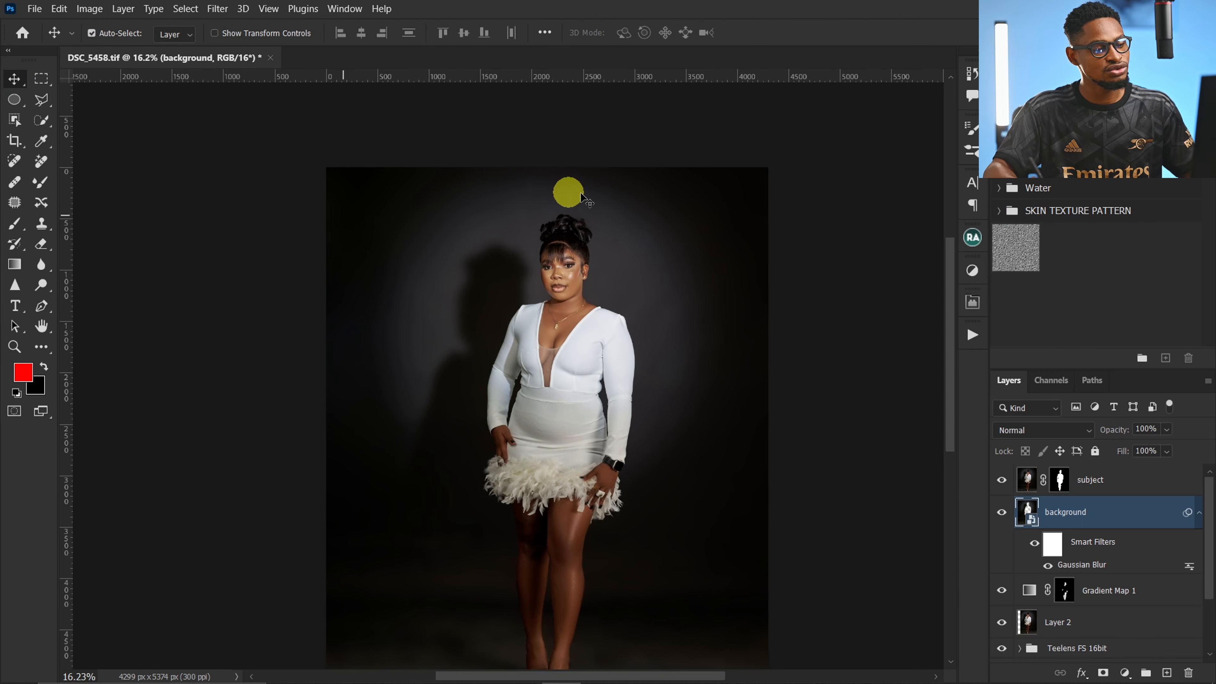
left_click(42, 80)
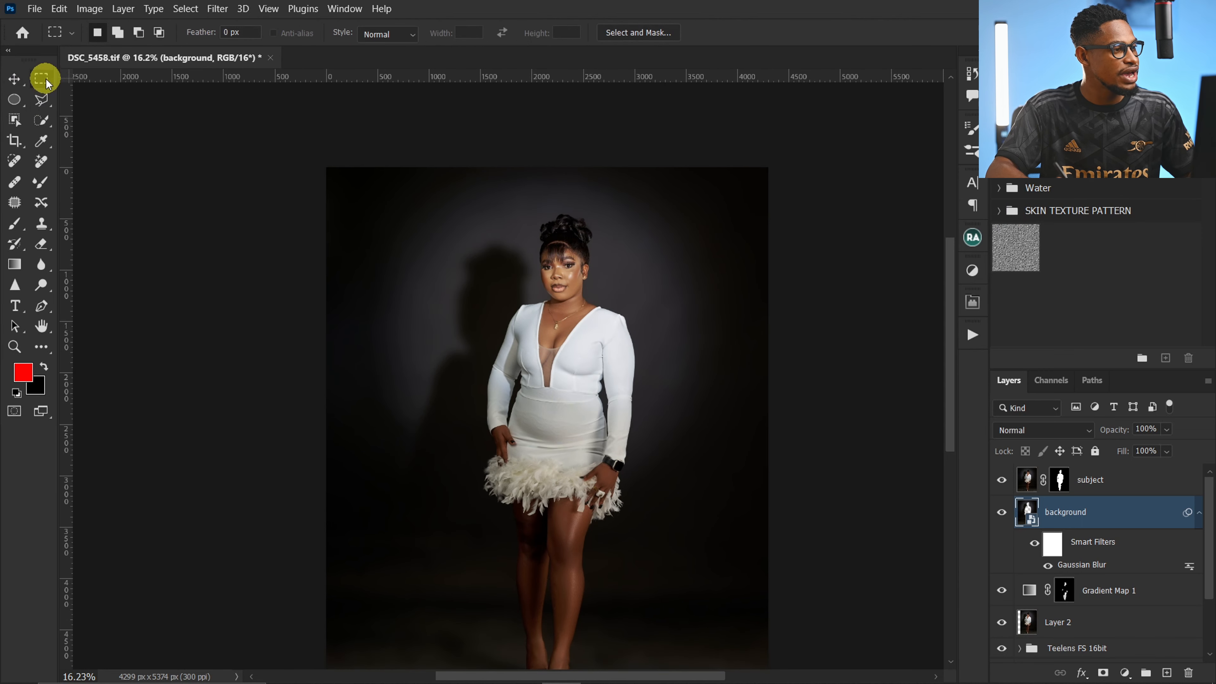
right_click(44, 80)
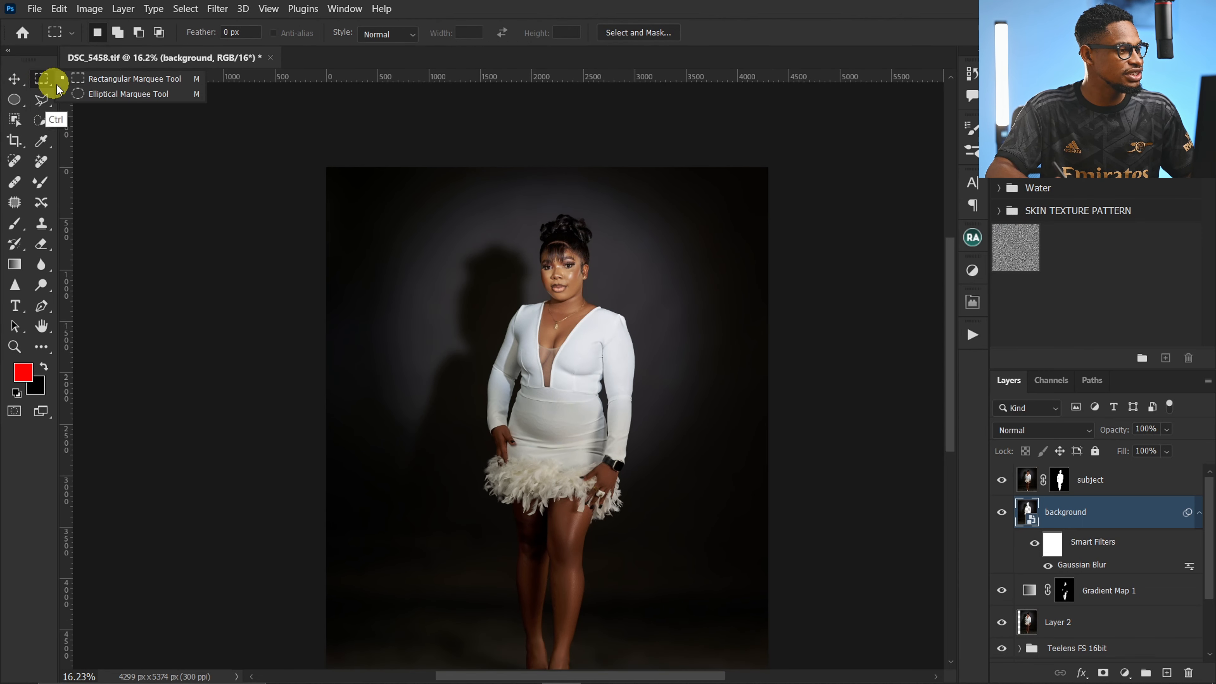
left_click(127, 96)
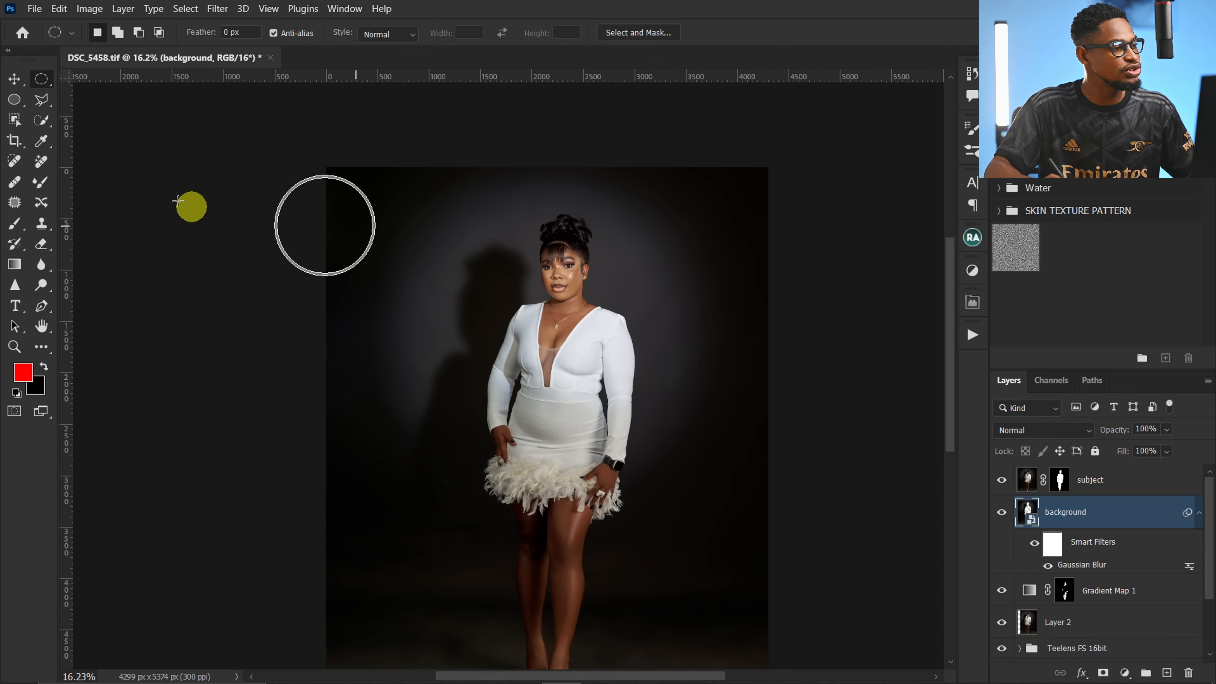
left_click_drag(405, 227, 708, 530)
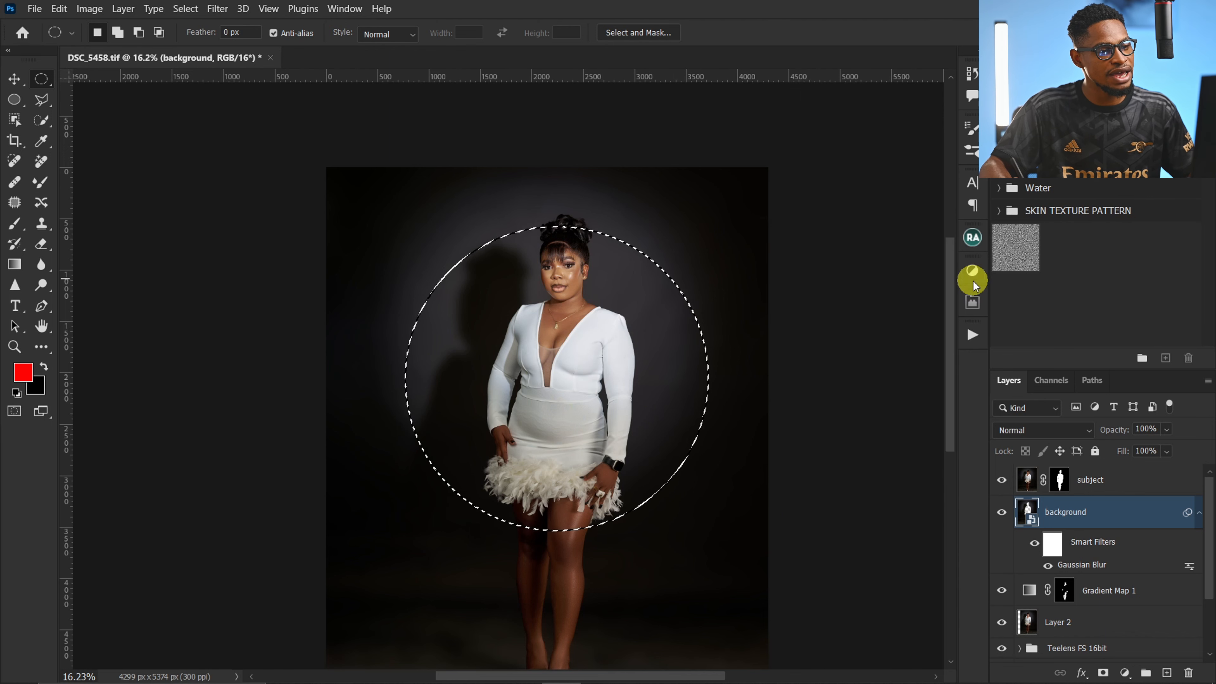
Step: Add a Curves adjustment limited to the circle, using the Lighter (RGB) preset and raising the curve further to brighten the backdrop
left_click(972, 271)
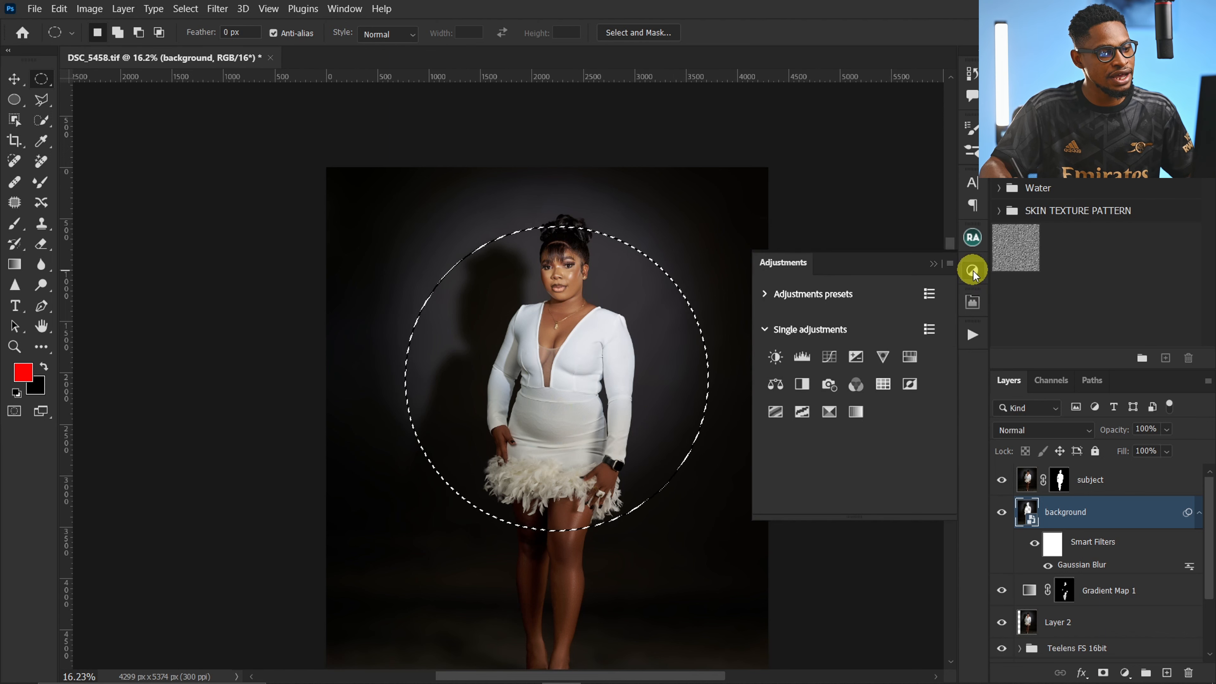
left_click(829, 357)
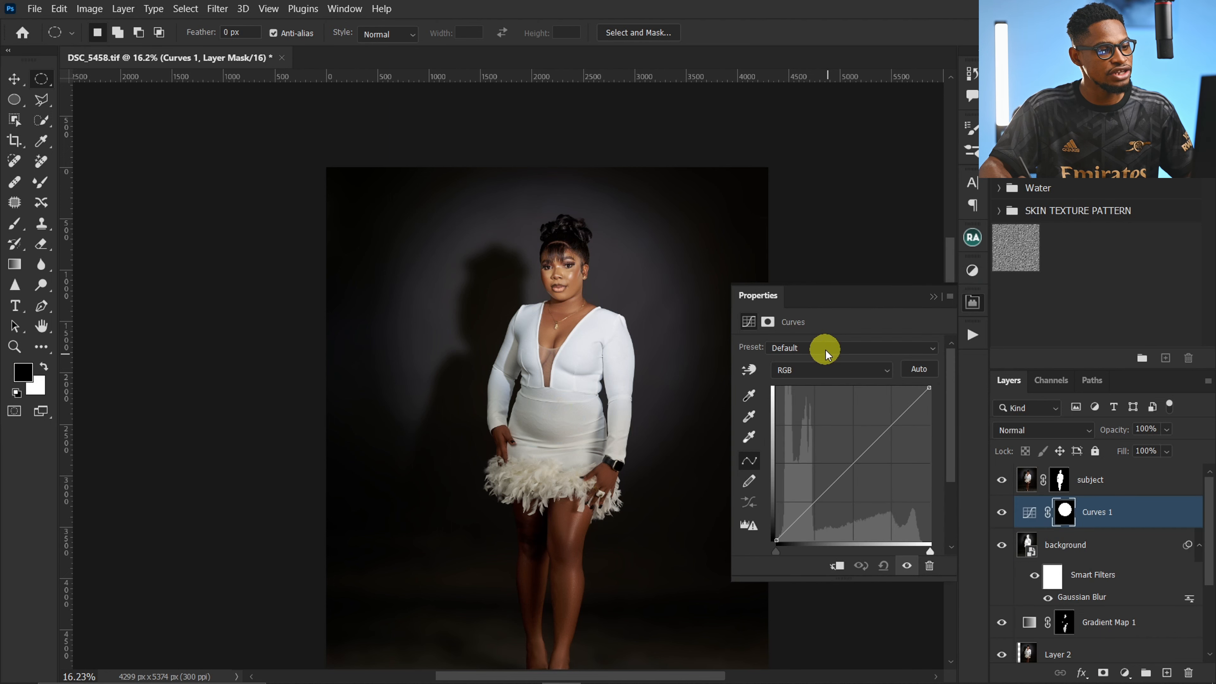
left_click(824, 352)
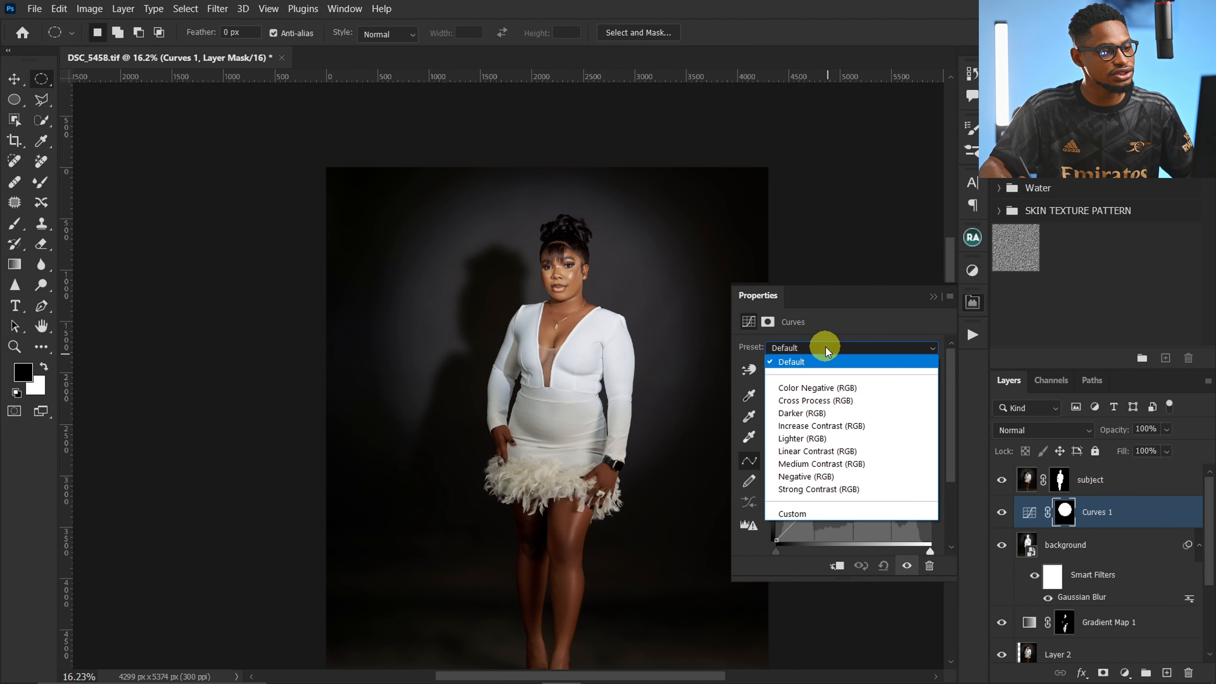
left_click(817, 437)
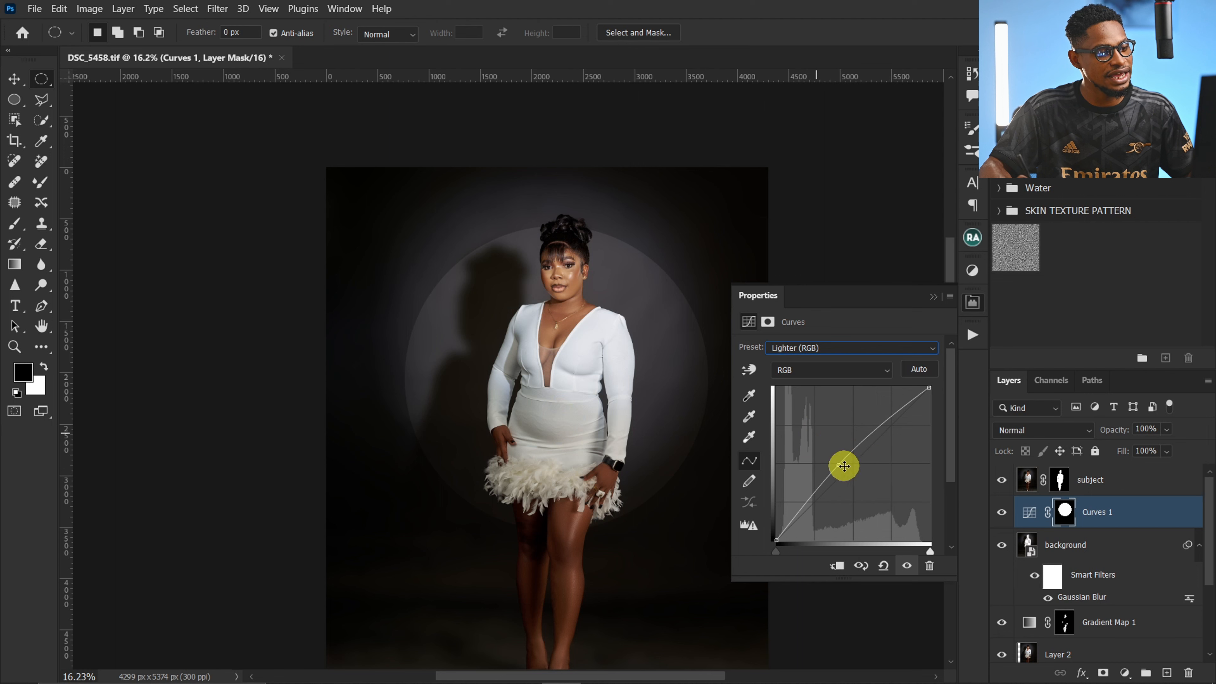
left_click_drag(835, 462, 833, 461)
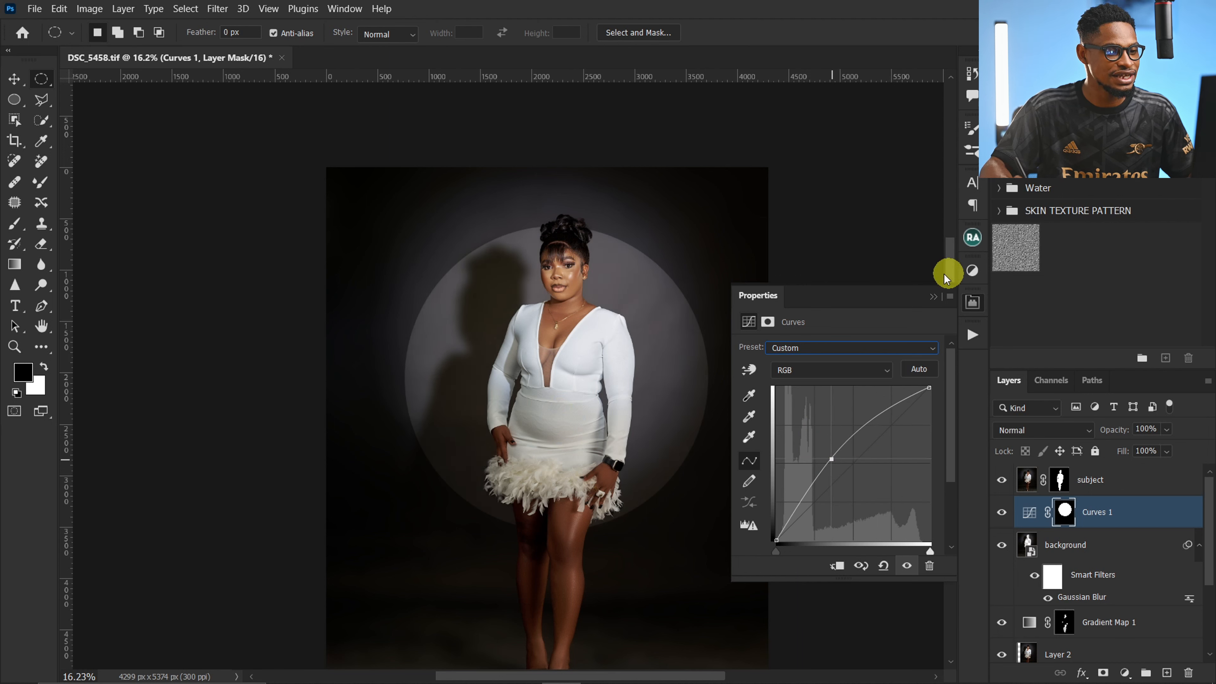
left_click(934, 298)
Step: Move the circular Curves mask up and slightly left, centring it at about X 2106, Y 1619 px
key("ctrl+t")
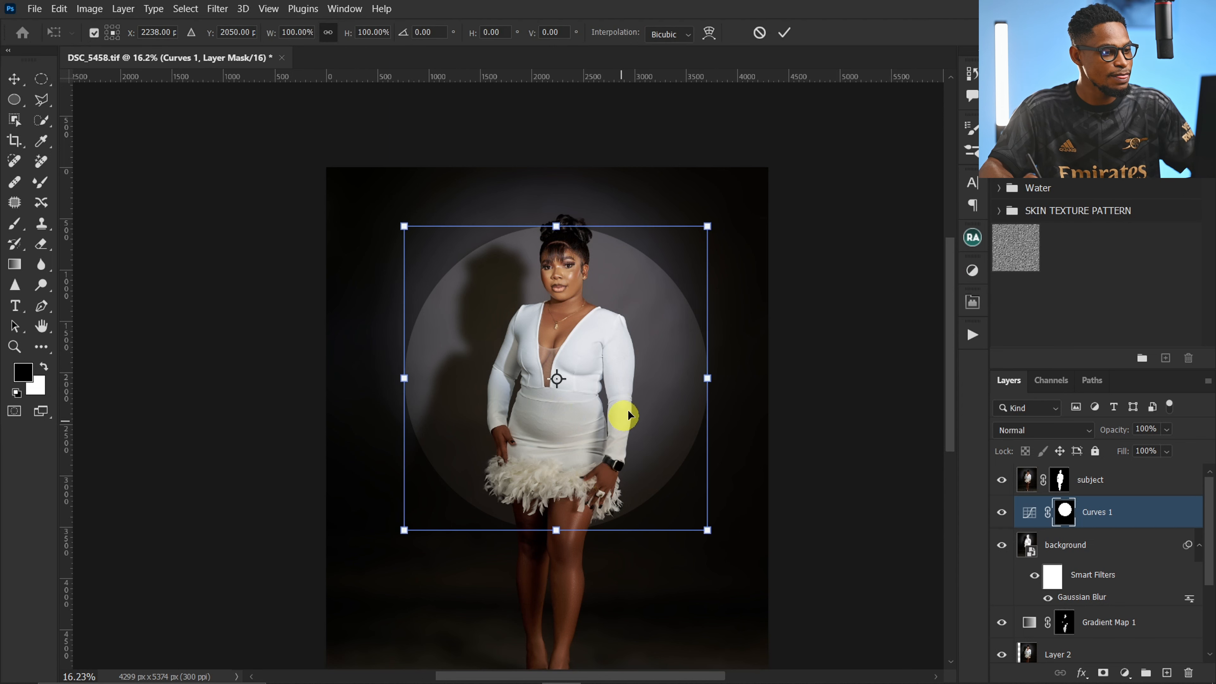
left_click_drag(667, 382, 650, 339)
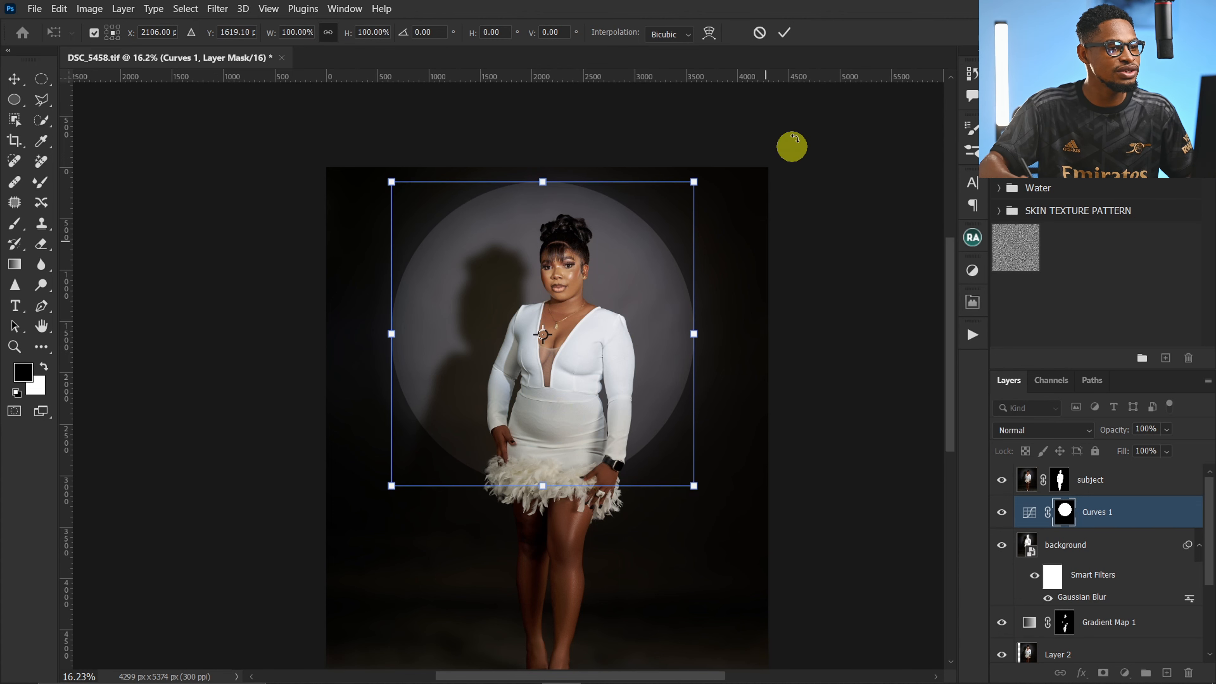
left_click(783, 32)
Step: Soften the edge of the Curves 1 mask with a Gaussian Blur of 19.4 pixels radius
key("z")
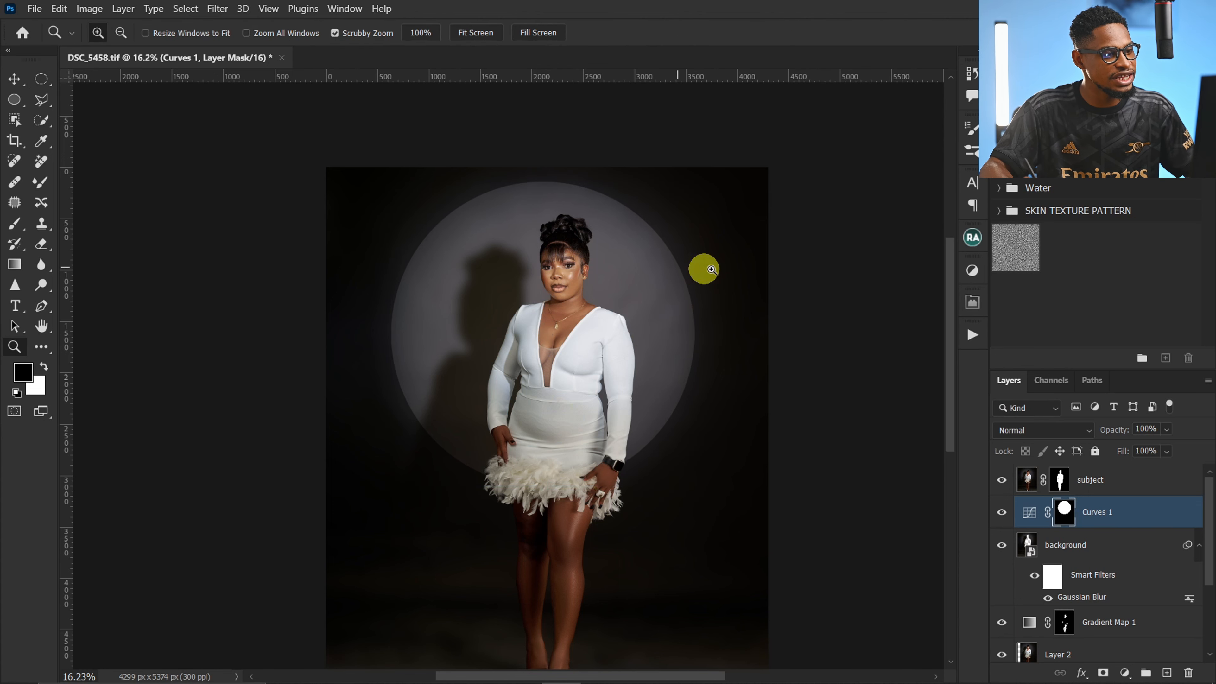
left_click_drag(712, 270, 749, 285)
key("m")
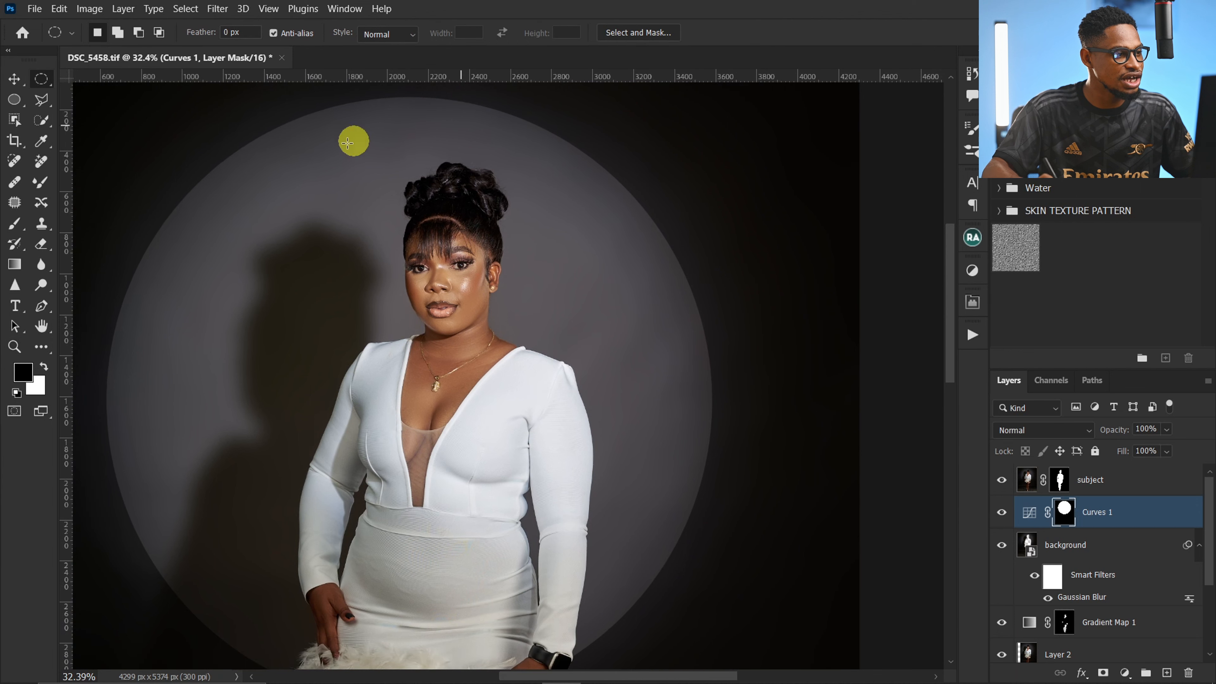
key("z")
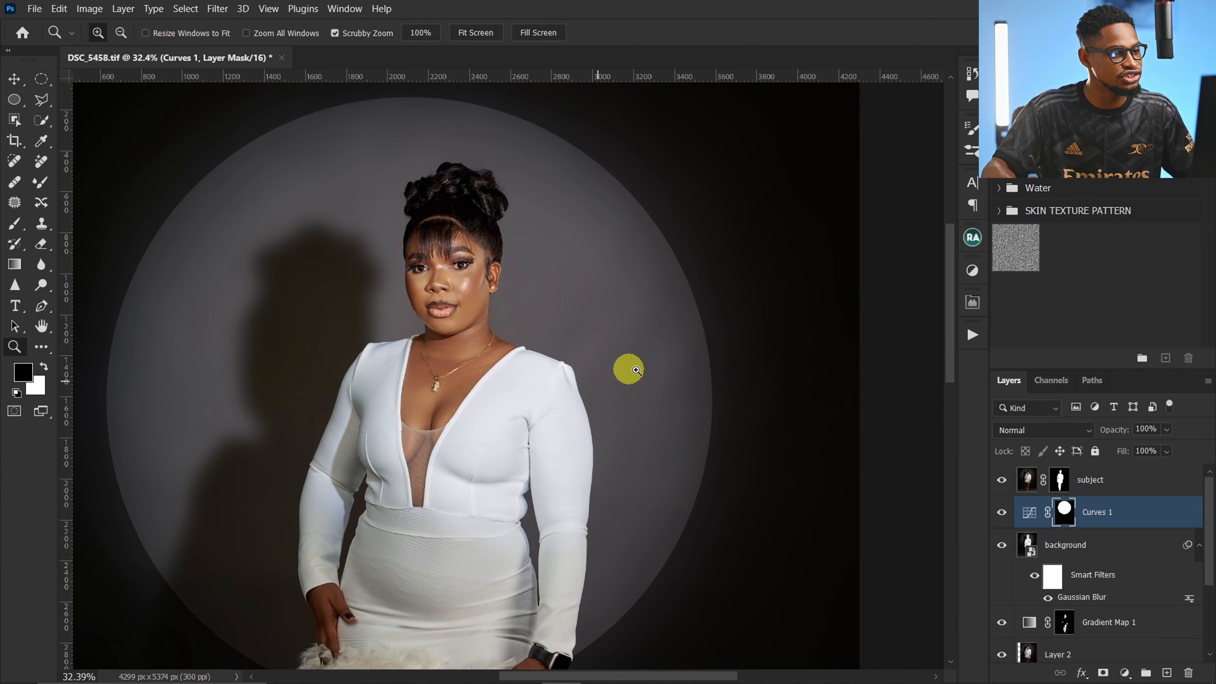
left_click_drag(629, 366, 636, 329)
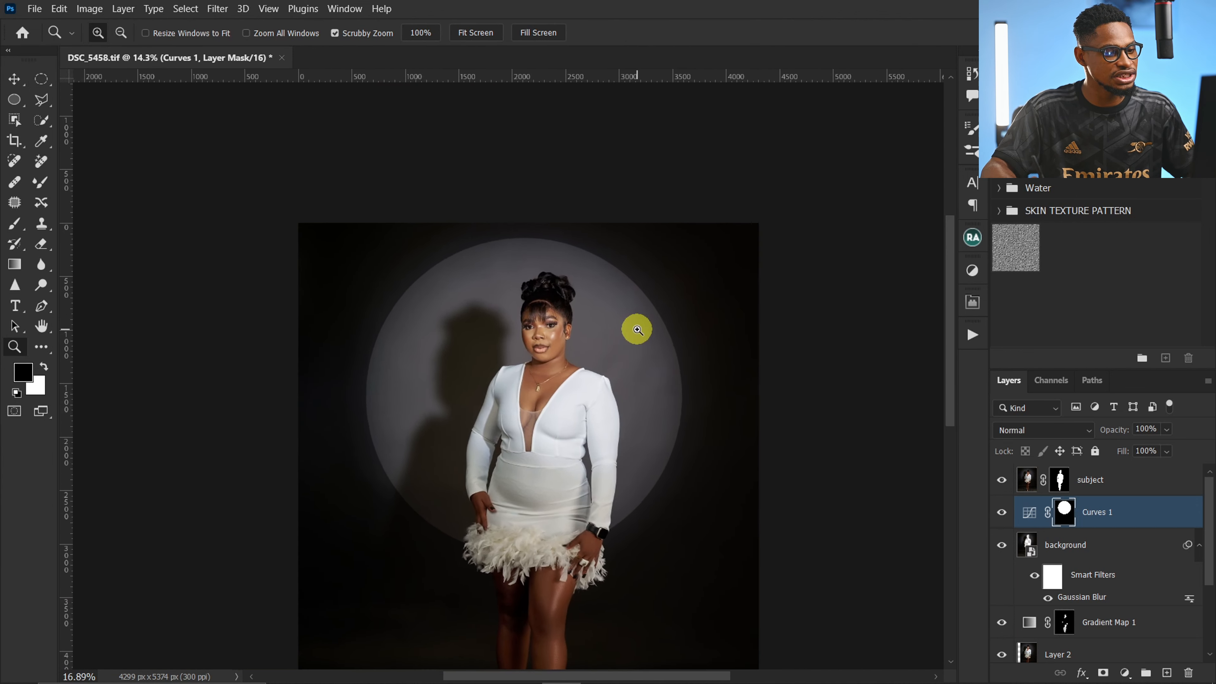
key("m")
left_click(217, 8)
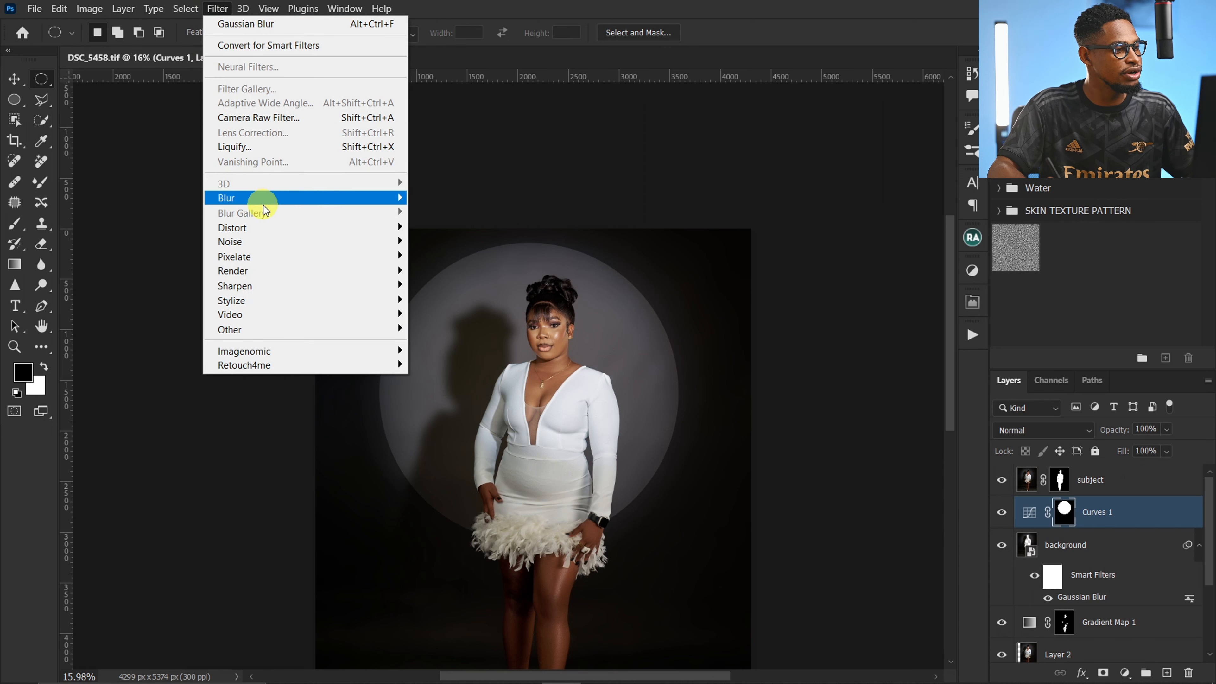
mouse_move(270, 201)
left_click(440, 258)
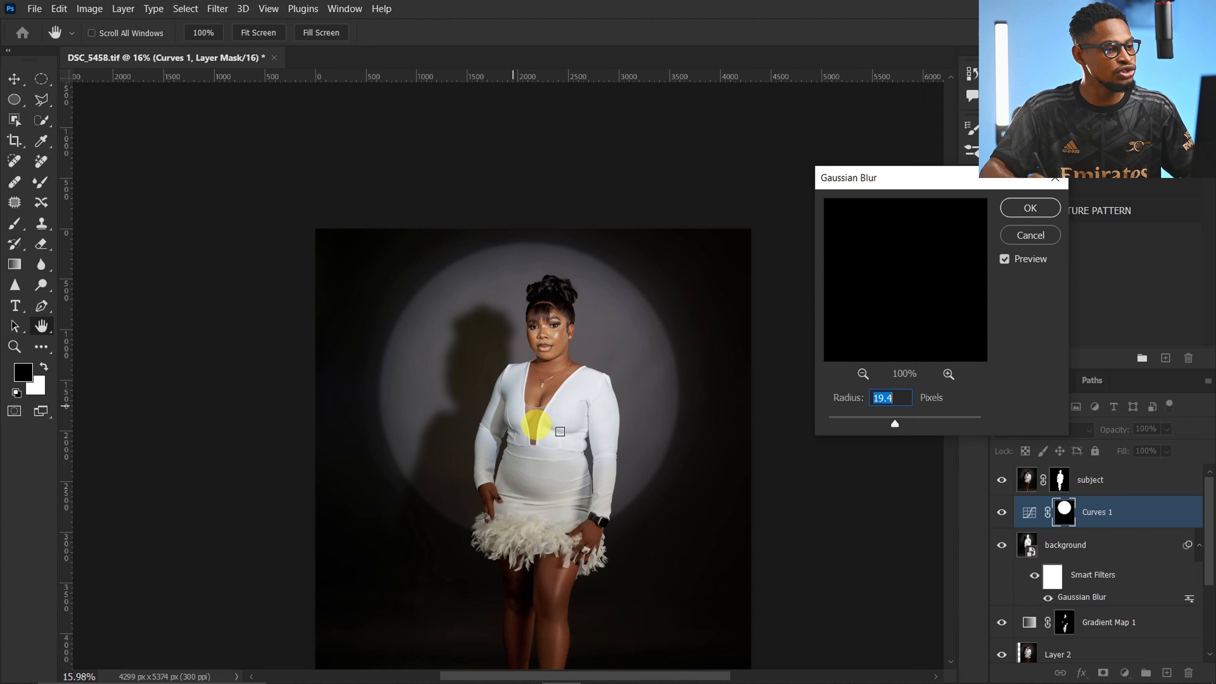
left_click(1030, 209)
Step: Compare the portrait with and without the Curves 1 spotlight, both as a whole and close up
key("z")
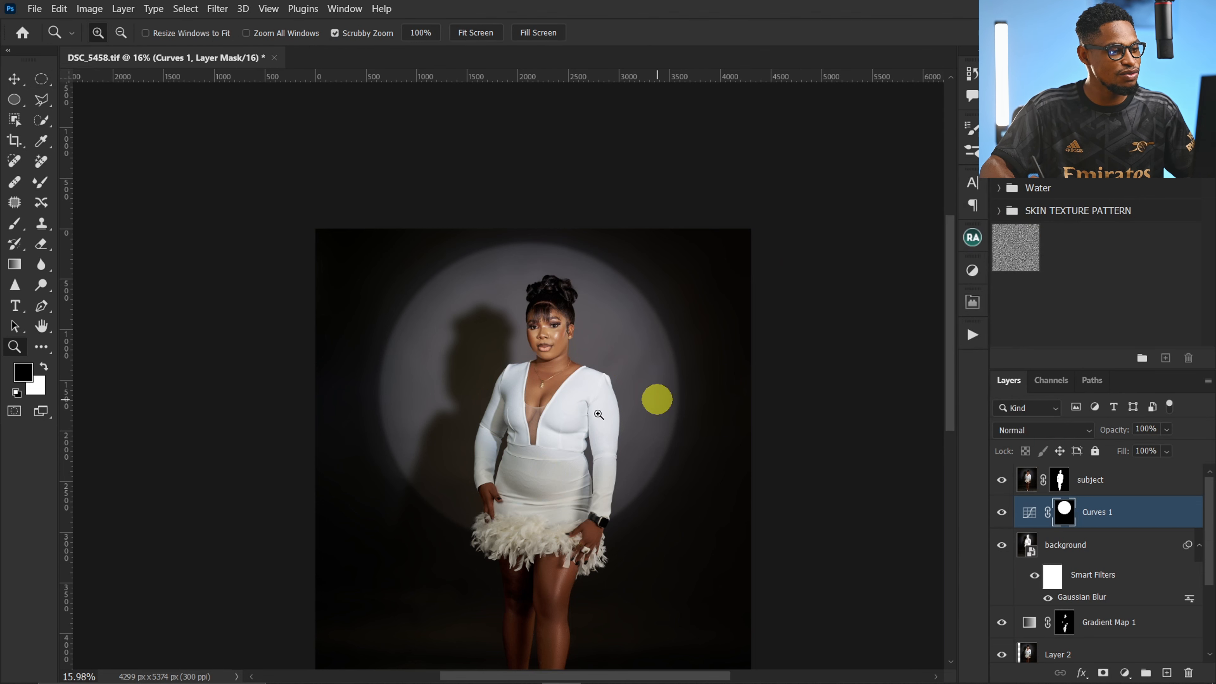
left_click_drag(563, 426, 556, 451)
key("m")
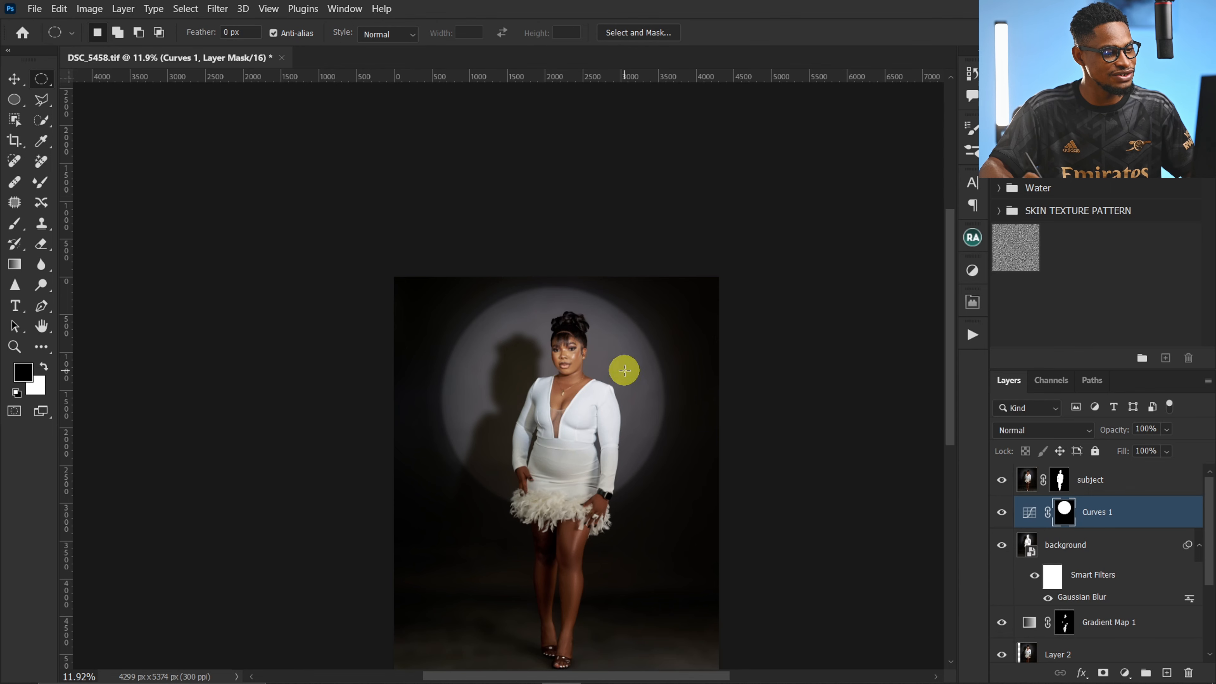
key("z")
left_click_drag(619, 421, 896, 421)
key("m")
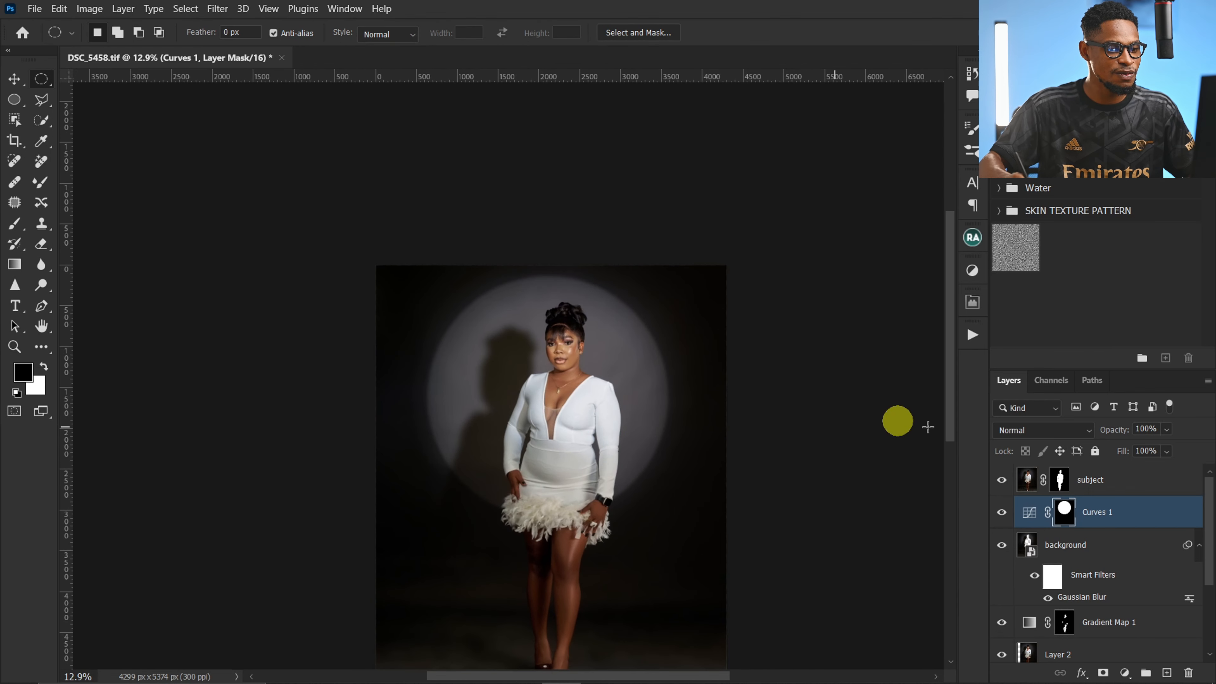
left_click(1002, 514)
left_click(1002, 514)
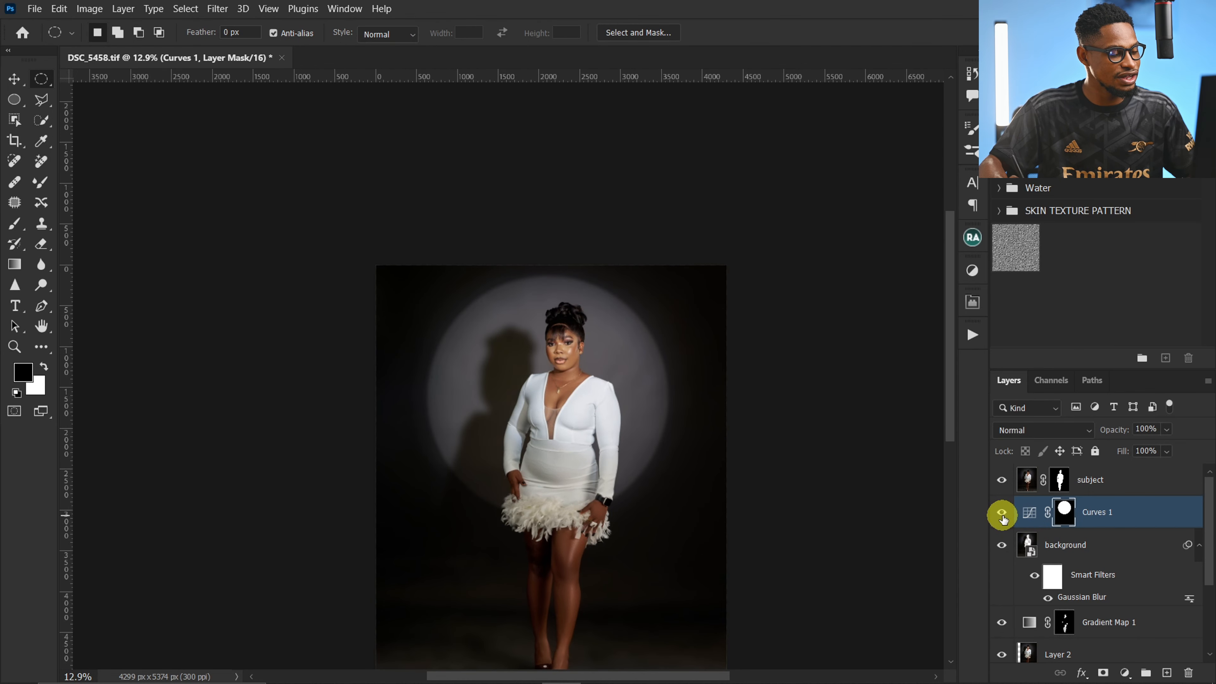
left_click(1002, 513)
left_click(1002, 514)
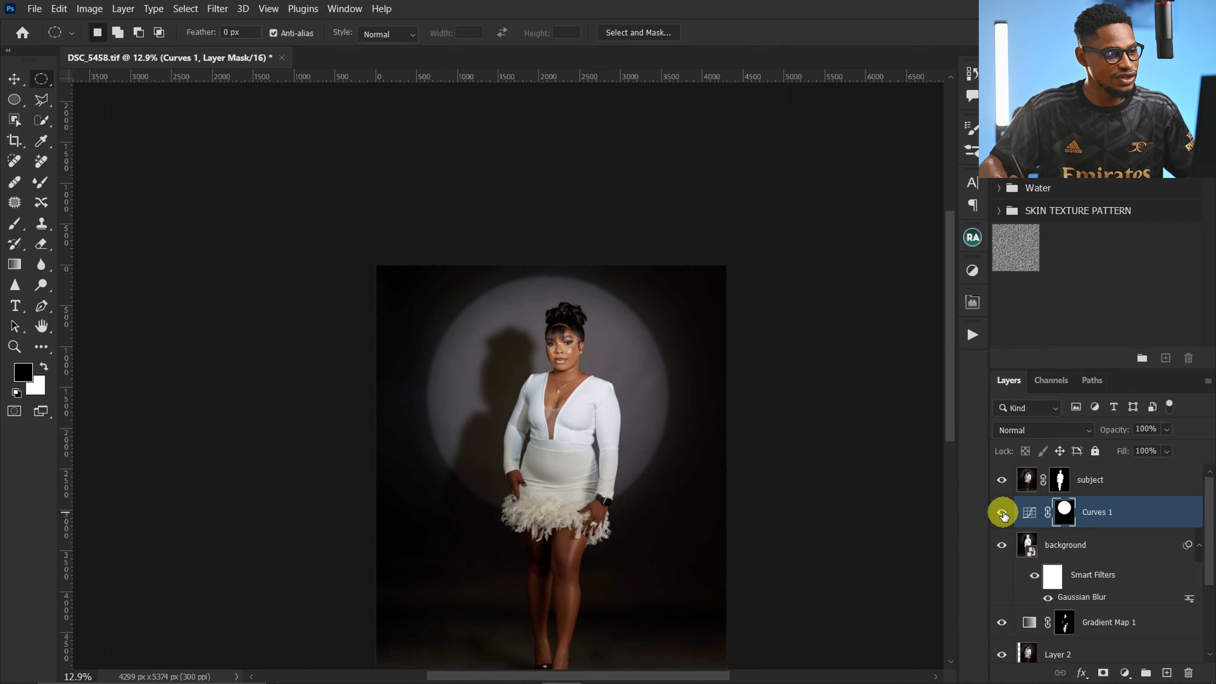
key("z")
left_click_drag(589, 407, 630, 402)
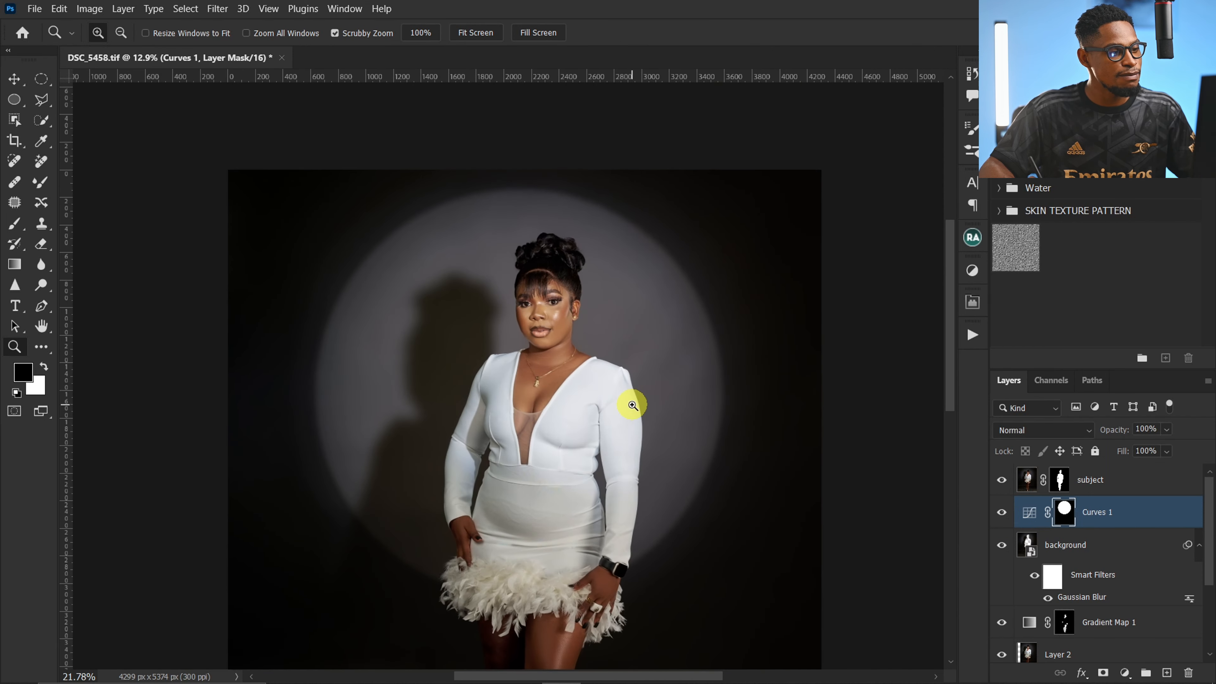
key("m")
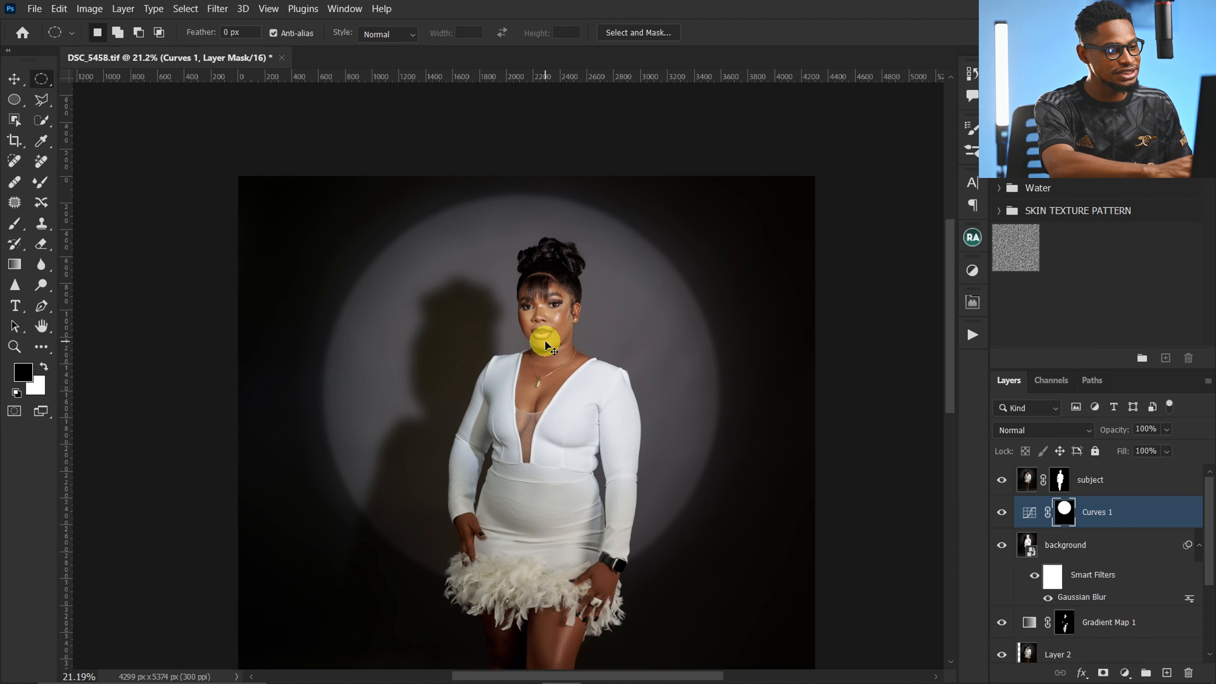
Step: Duplicate Curves 1 above the subject layer as a clipping mask on it, with the copy's opacity at 12%
key("ctrl+j")
left_click_drag(1148, 517, 1127, 467)
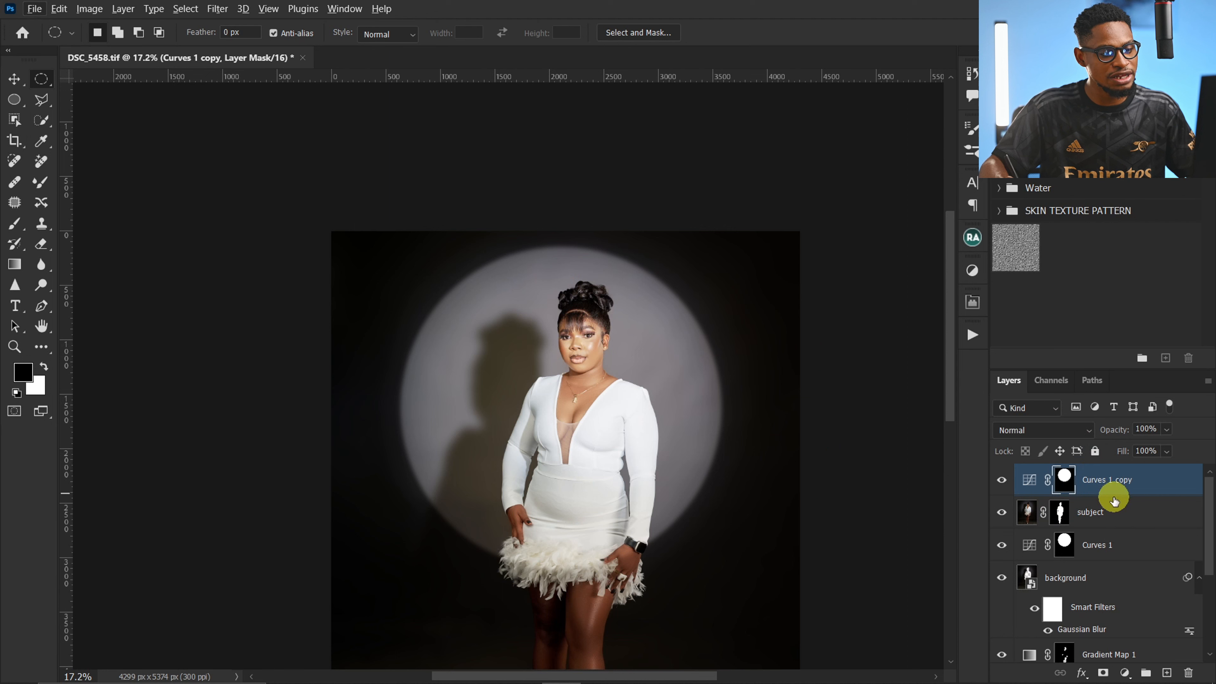
right_click(1159, 490)
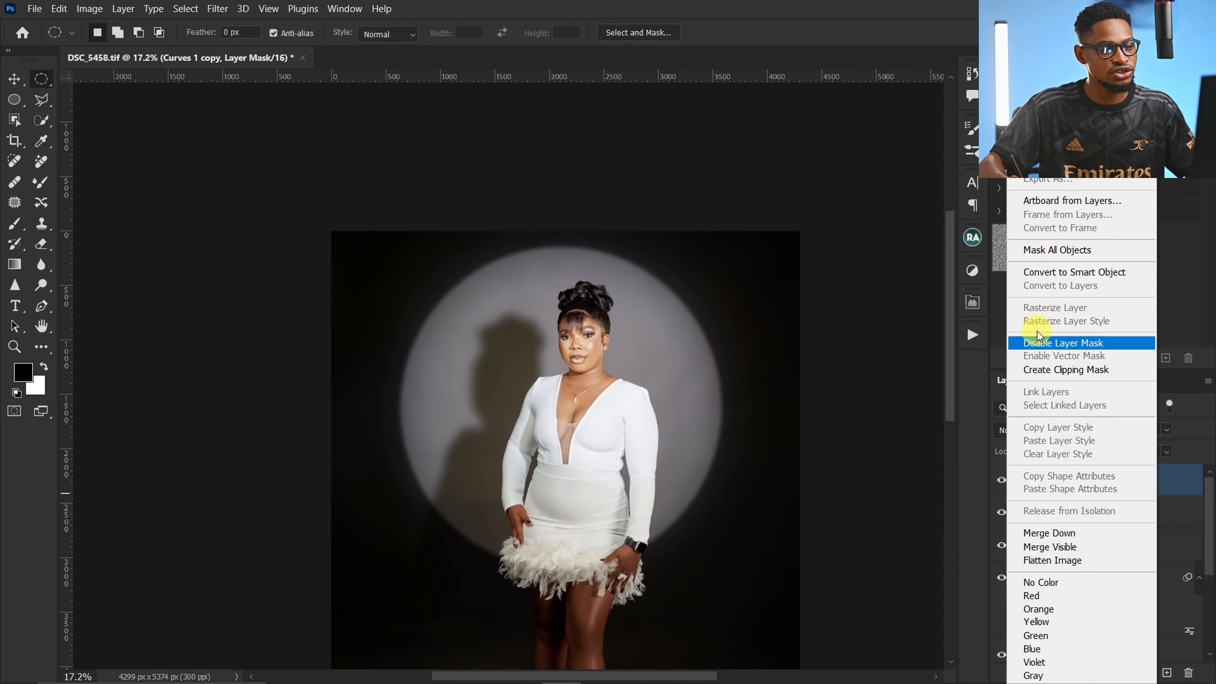
left_click(1053, 372)
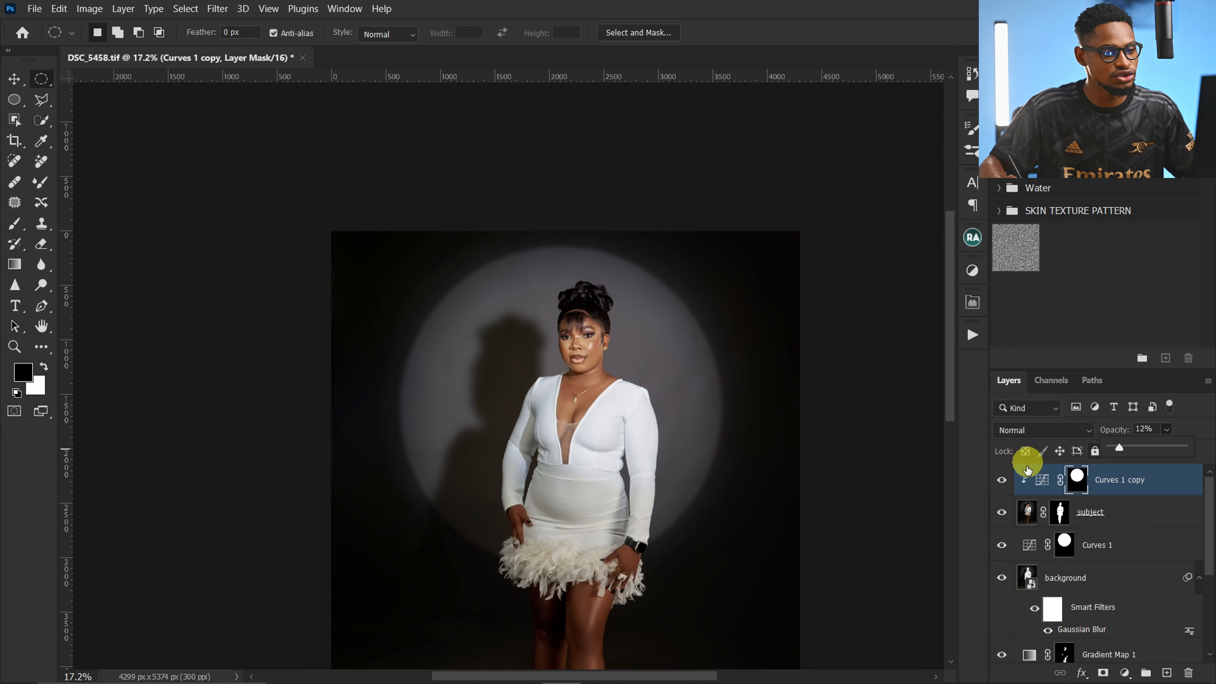
Step: Examine how the clipped Curves copy affects the woman and how the spotlight looks across the whole portrait
left_click(1003, 481)
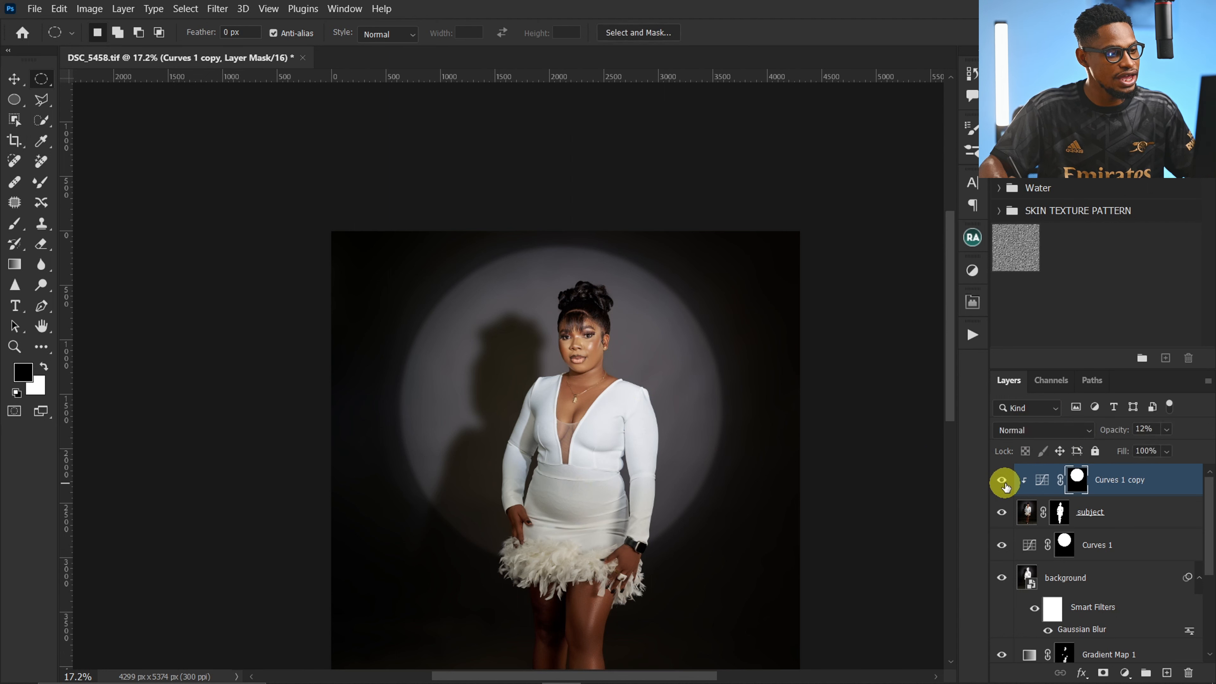
key("z")
left_click_drag(589, 473, 543, 478)
key("m")
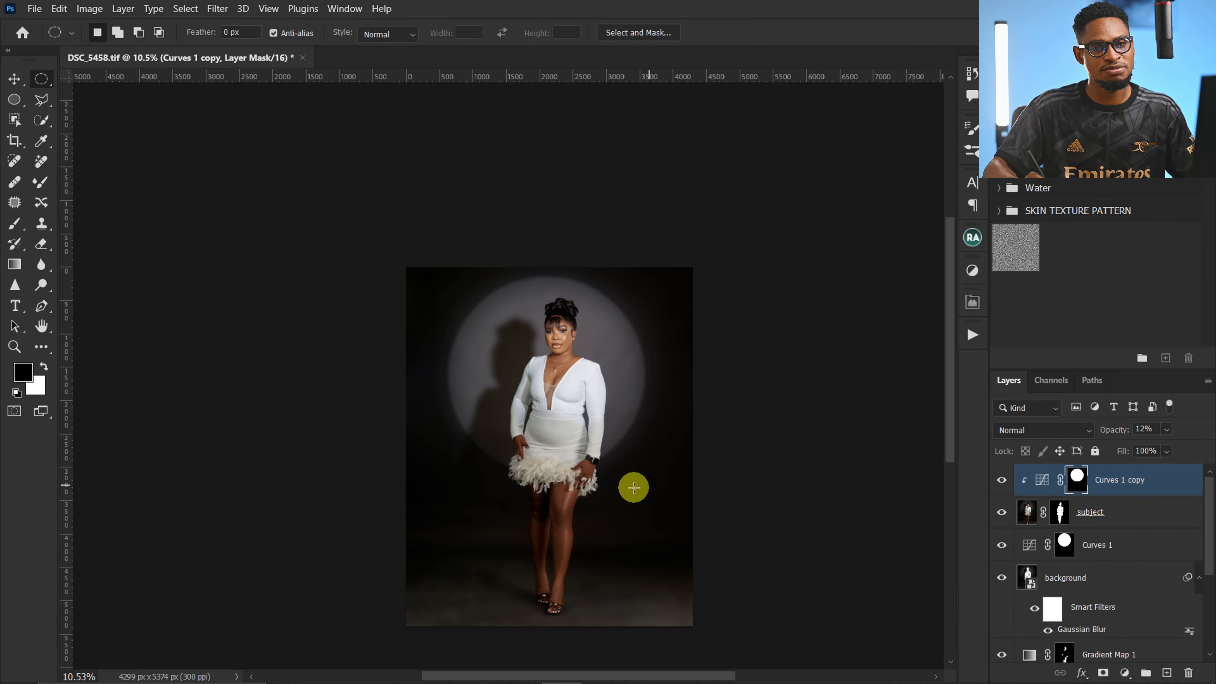
key("z")
left_click_drag(535, 467, 580, 452)
key("m")
key("z")
key("m")
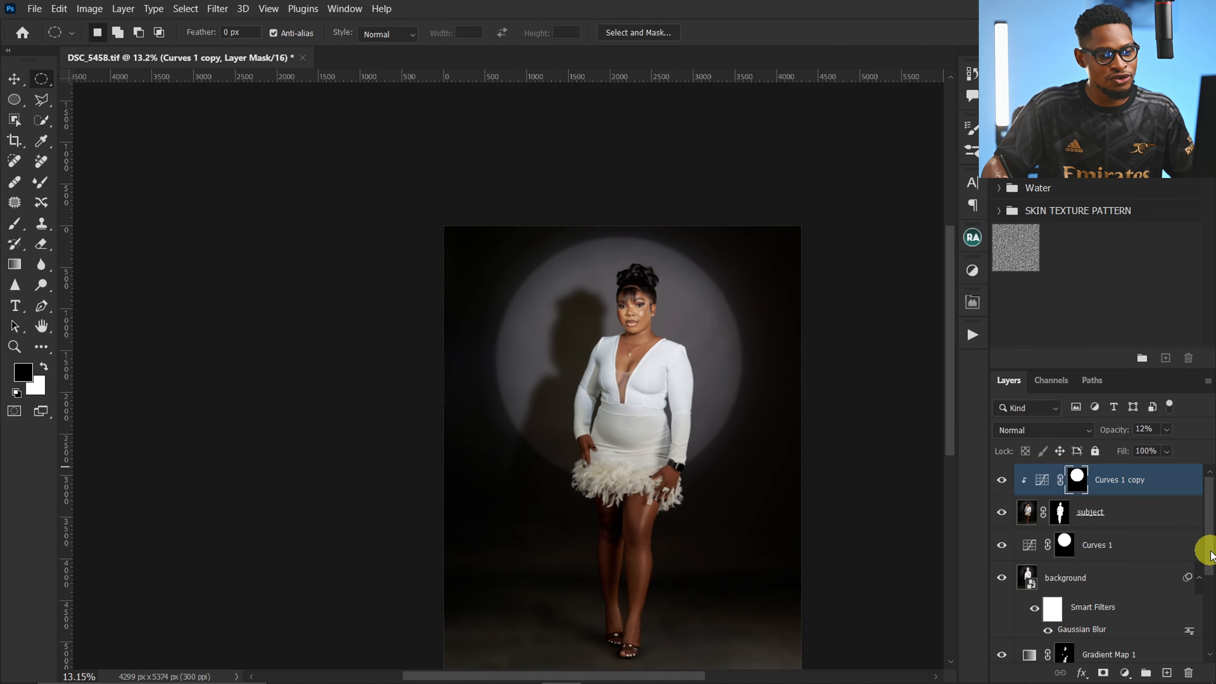
Step: Group all layers from Curves 1 copy down to Layer 2
scroll(1198, 556, "down", 3)
left_click(1111, 581, "shift")
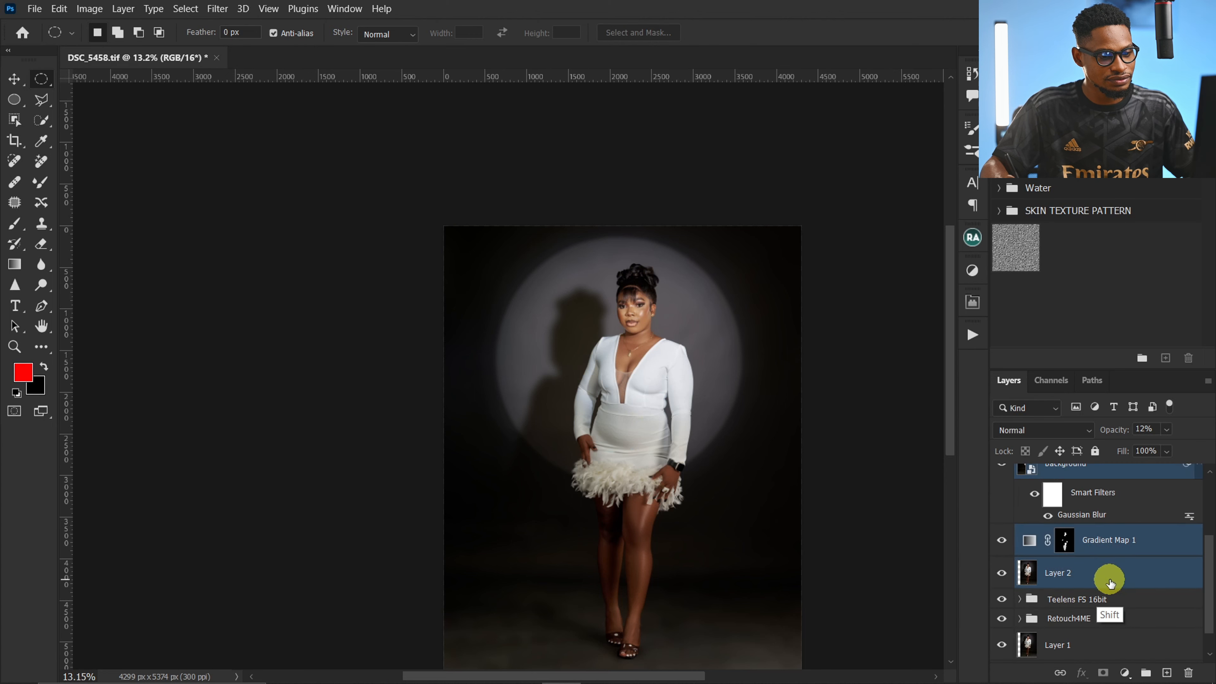
key("ctrl+g")
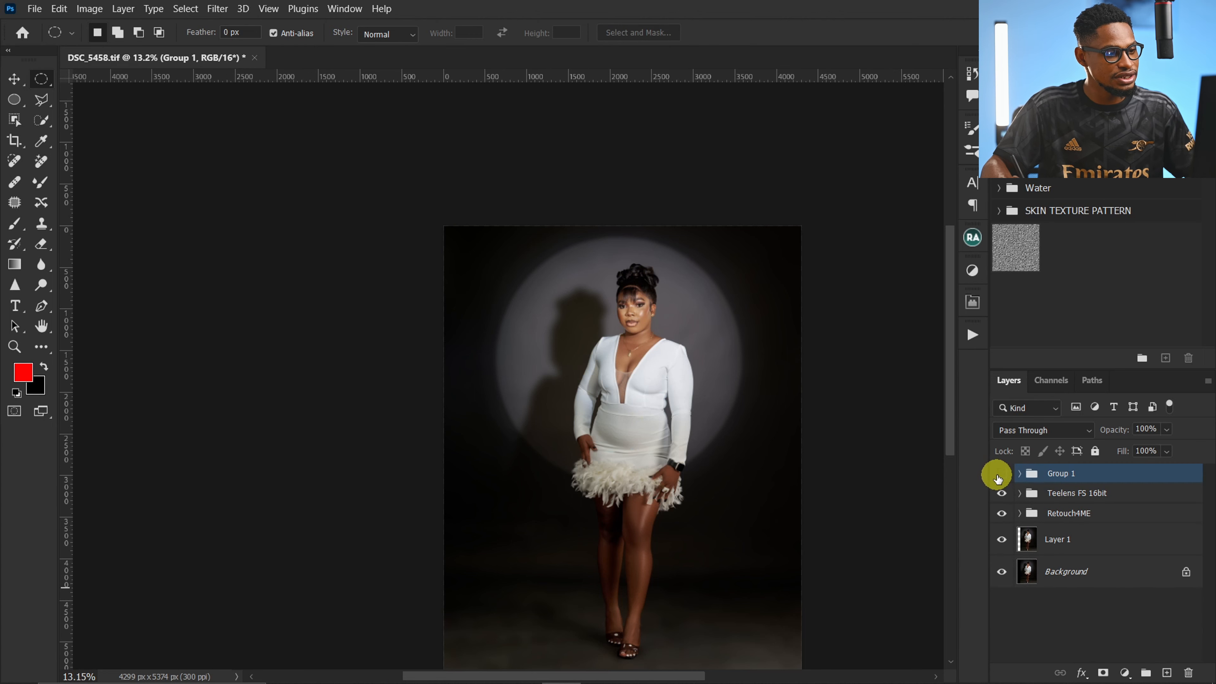
Step: Compare the whole portrait with and without the new layer group
left_click(998, 478)
scroll(656, 407, "down", 2)
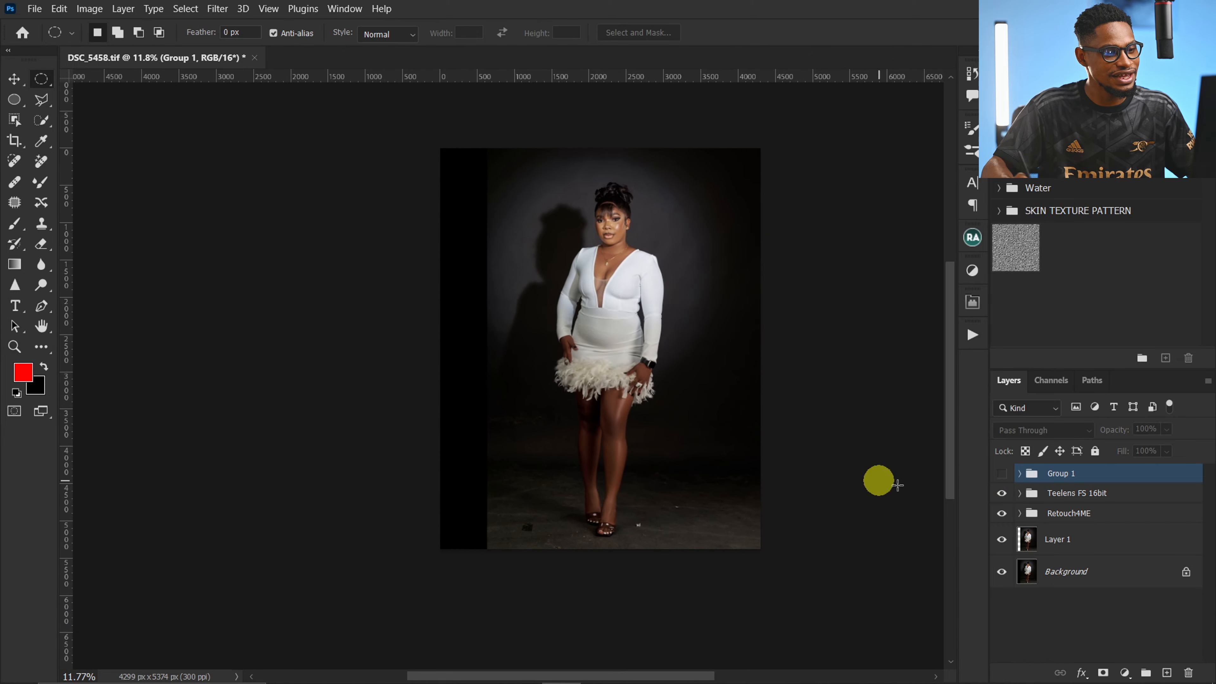
left_click(1002, 474)
left_click(1002, 474)
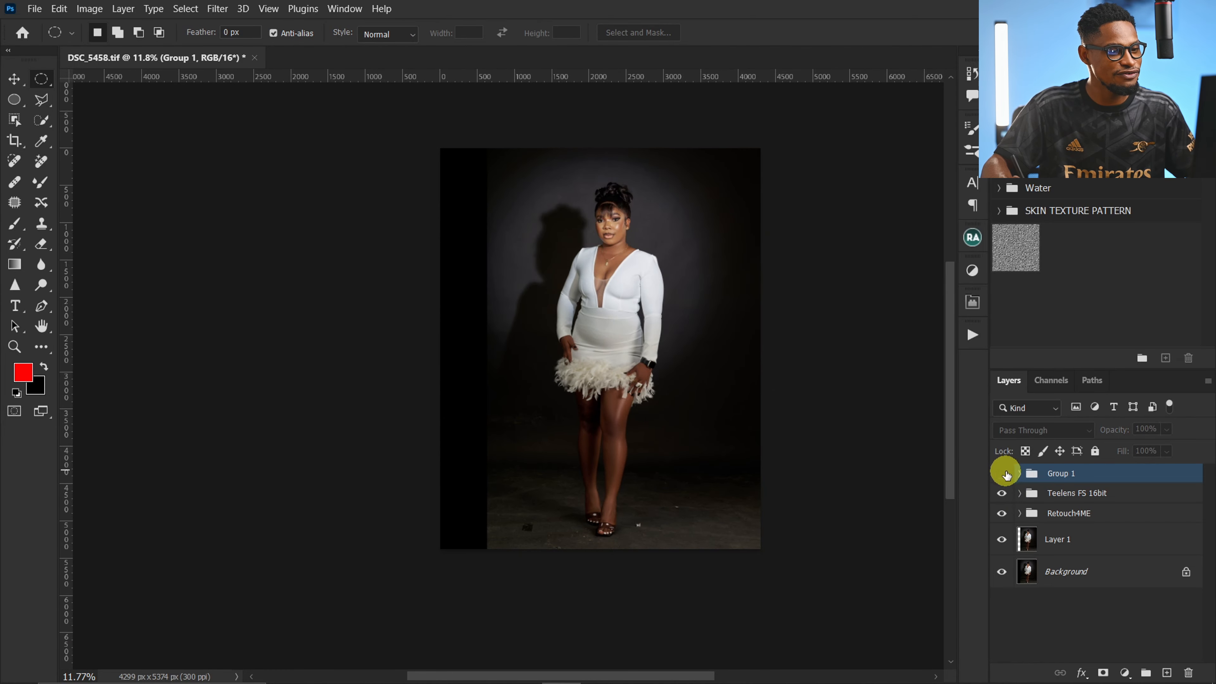
left_click(1002, 474)
Step: Stamp all visible layers into a new merged layer at the top of the stack and open it in Liquify
key("z")
mouse_move(643, 354)
left_mouse_down()
mouse_move(671, 342)
mouse_move(578, 321)
mouse_move(614, 342)
mouse_move(581, 345)
mouse_move(654, 334)
mouse_move(655, 349)
left_mouse_up()
key("m")
key("z")
key("m")
scroll(656, 364, "up", 3)
scroll(762, 431, "right", 1)
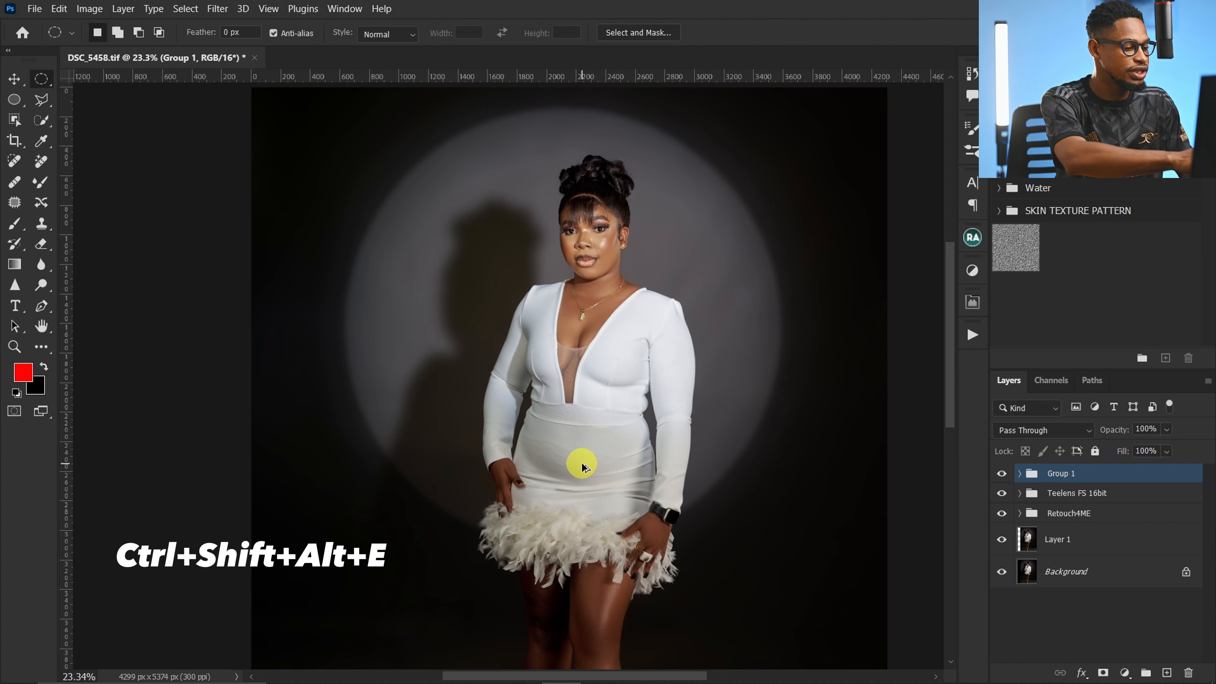
key("ctrl+shift+alt+e")
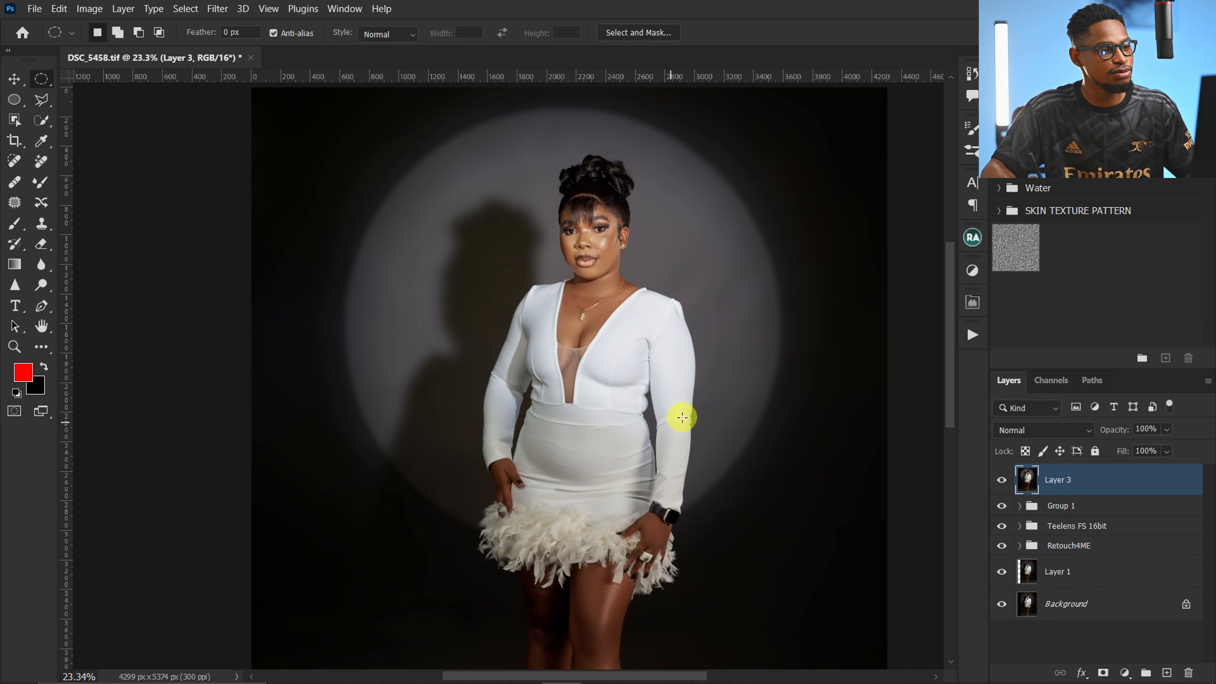
left_click(217, 8)
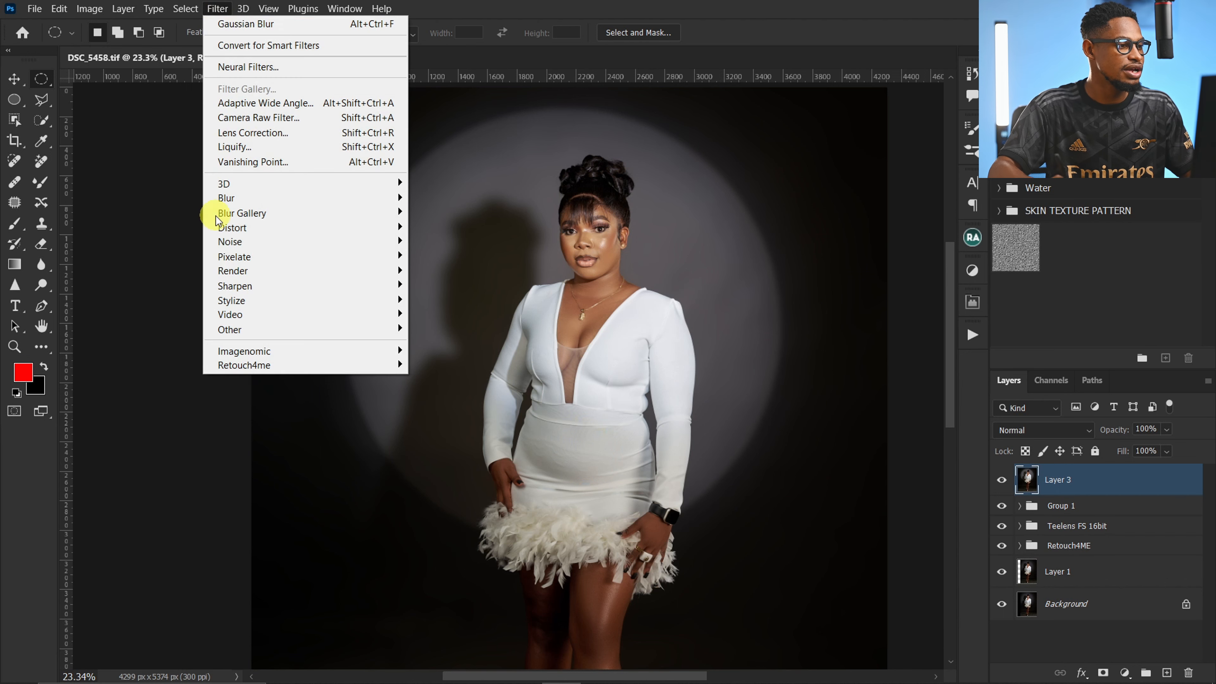
left_click(268, 147)
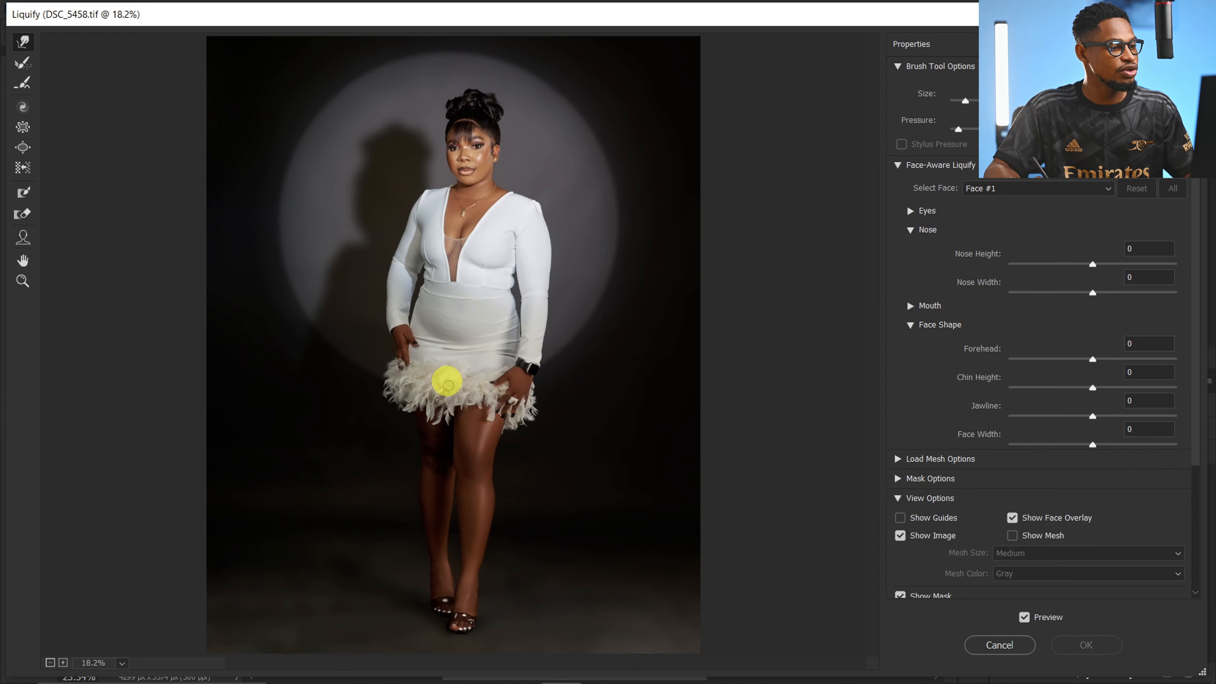
Step: Push the woman's bulging stomach inward with the Forward Warp tool, using a large brush over the top of the skirt
left_click(467, 326)
left_click(466, 336)
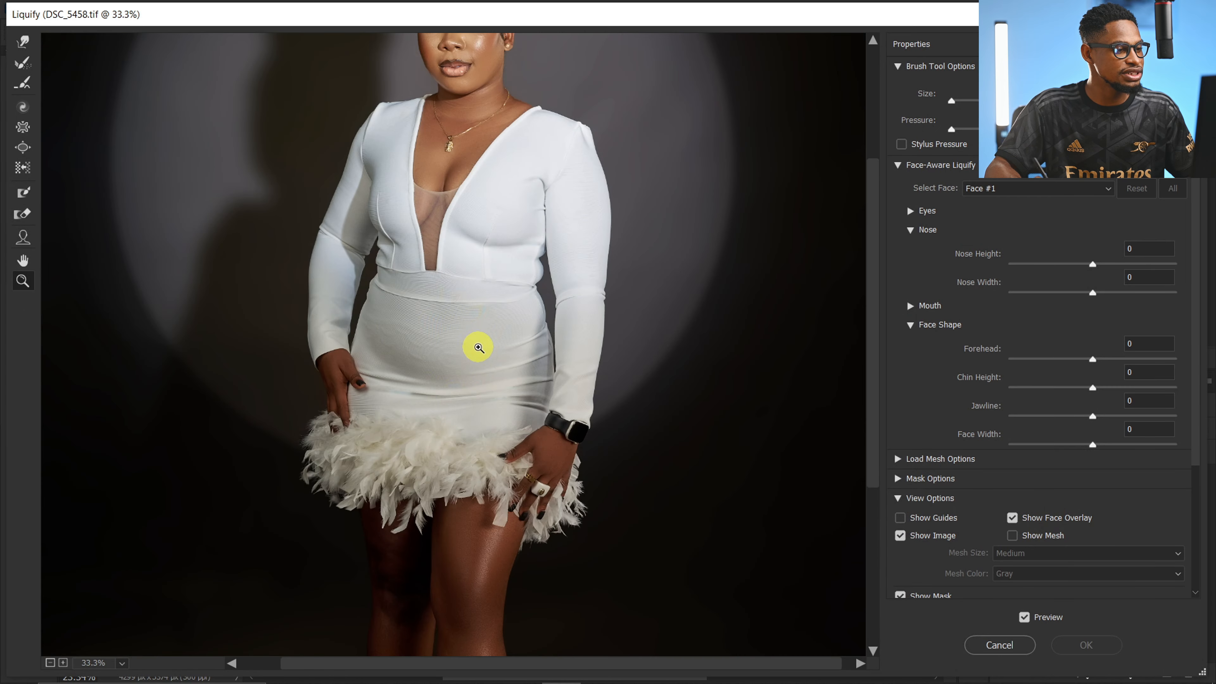
left_click_drag(472, 347, 475, 323)
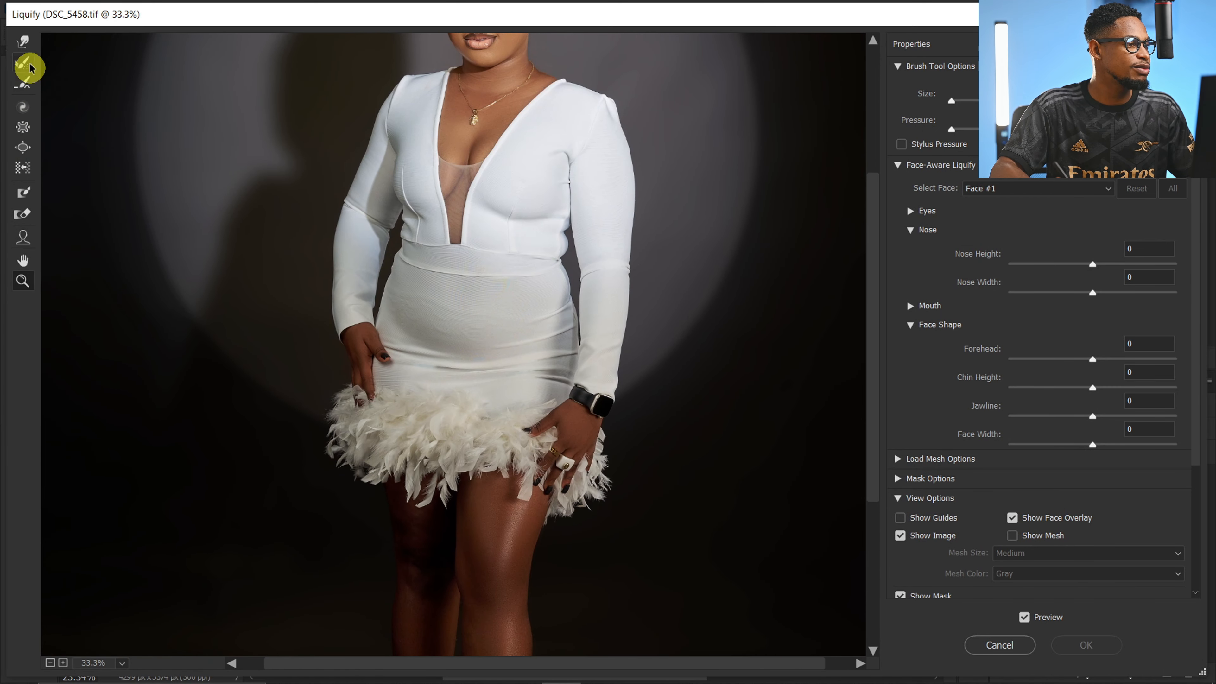
left_click(22, 44)
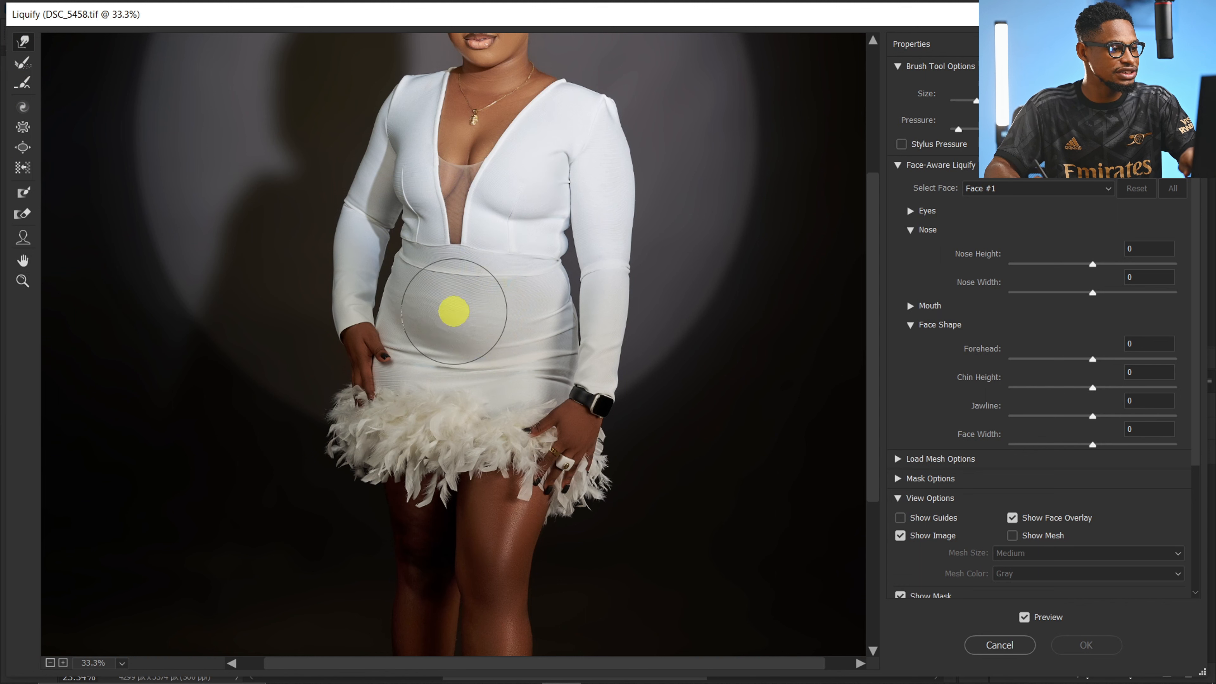
left_click_drag(454, 309, 427, 299)
mouse_move(462, 342)
left_mouse_down()
mouse_move(499, 312)
mouse_move(523, 329)
mouse_move(523, 297)
mouse_move(452, 336)
mouse_move(474, 309)
mouse_move(427, 301)
mouse_move(451, 281)
mouse_move(428, 296)
mouse_move(429, 286)
mouse_move(419, 298)
mouse_move(435, 290)
mouse_move(476, 337)
mouse_move(495, 301)
mouse_move(443, 317)
mouse_move(448, 297)
mouse_move(517, 313)
mouse_move(519, 291)
mouse_move(486, 300)
left_mouse_up()
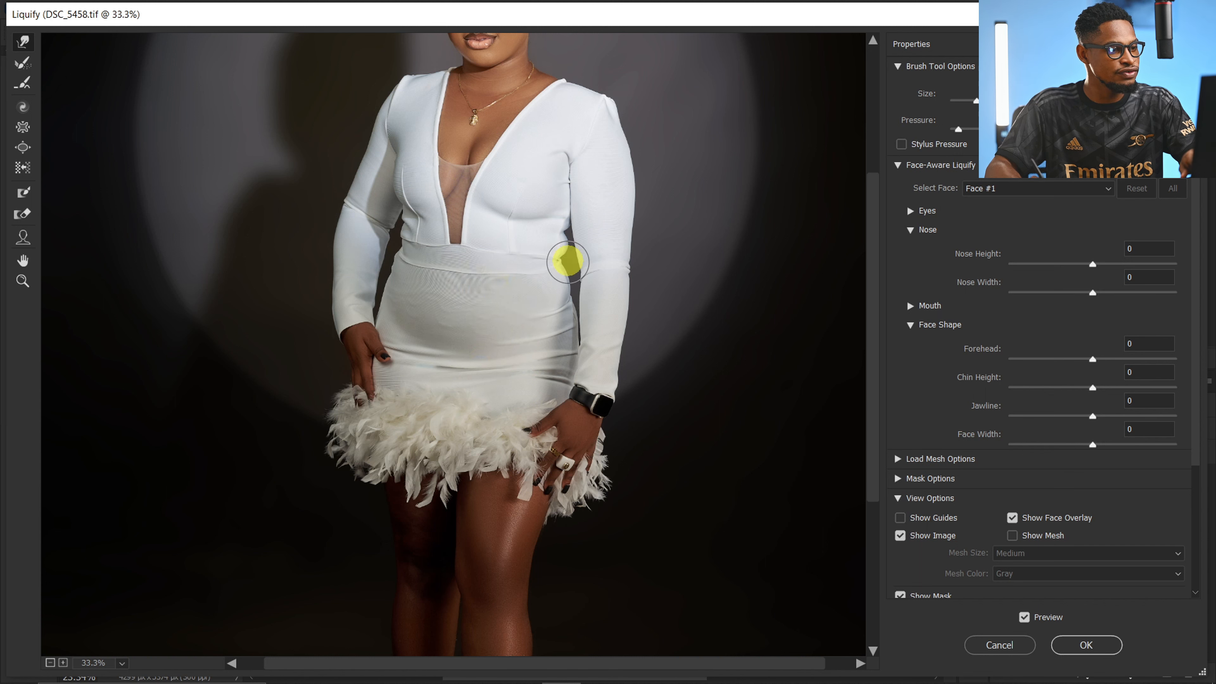
Step: Refine the waist and hip outline on the watch-arm side with the Forward Warp tool
key("z")
left_click(530, 295)
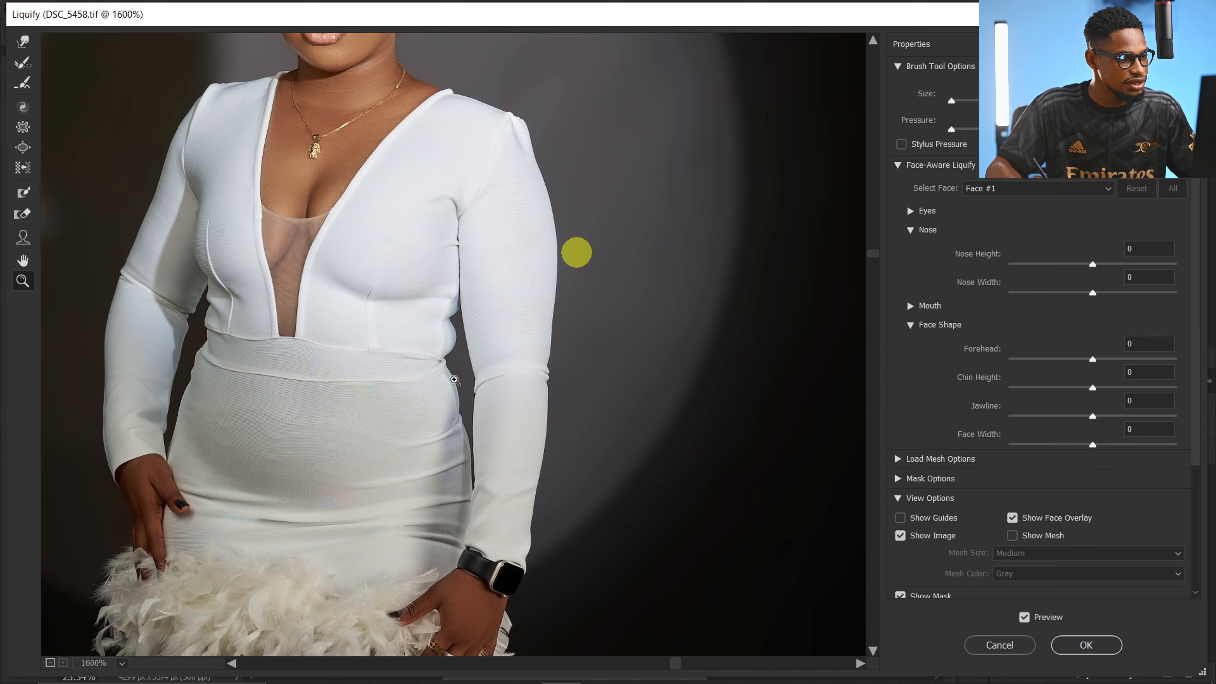
left_click(453, 356)
left_click(440, 368, "alt")
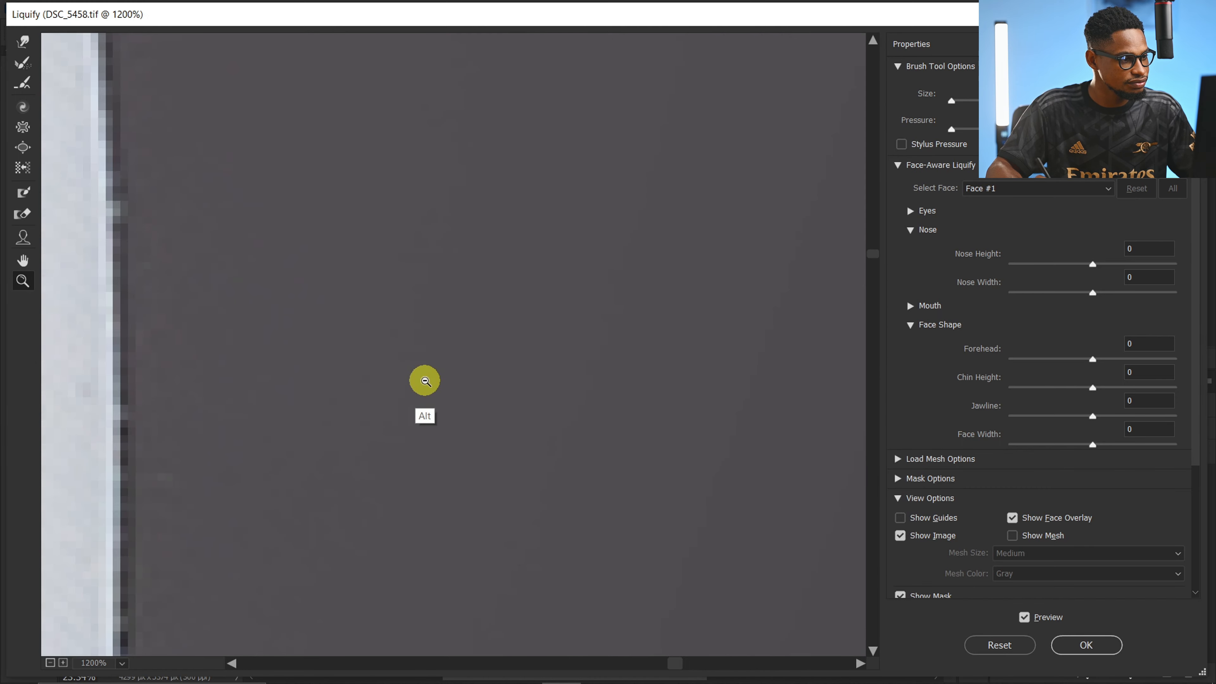
left_click(433, 390, "alt")
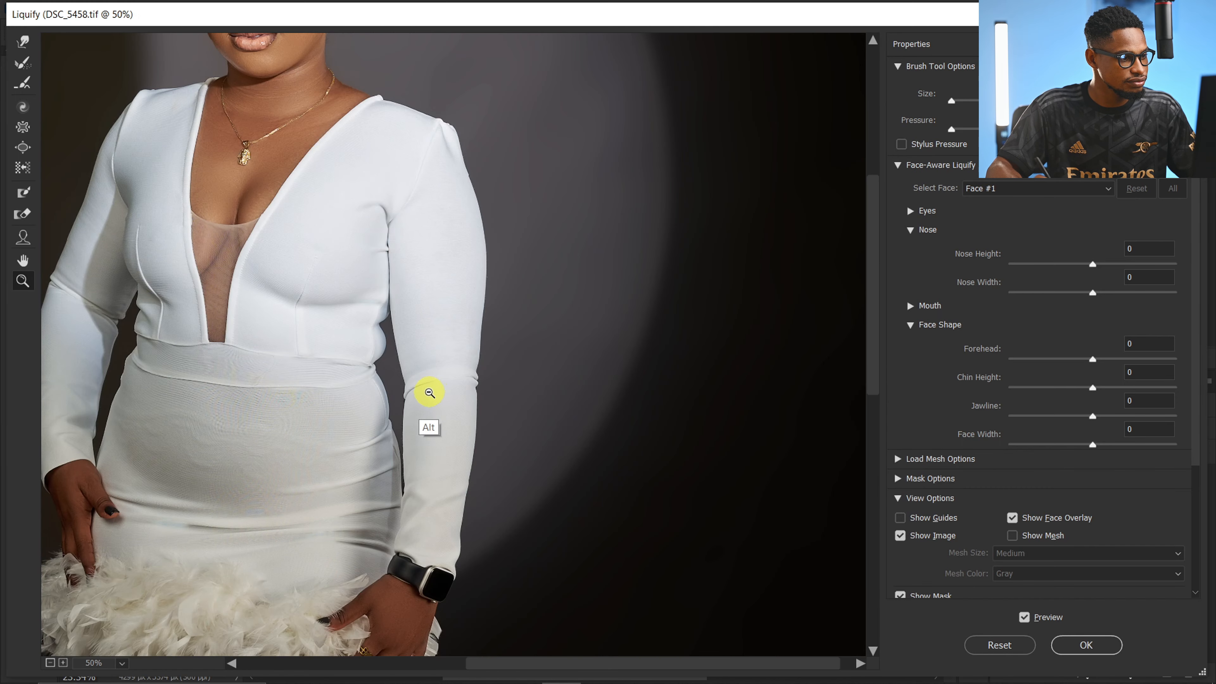
left_click(22, 42)
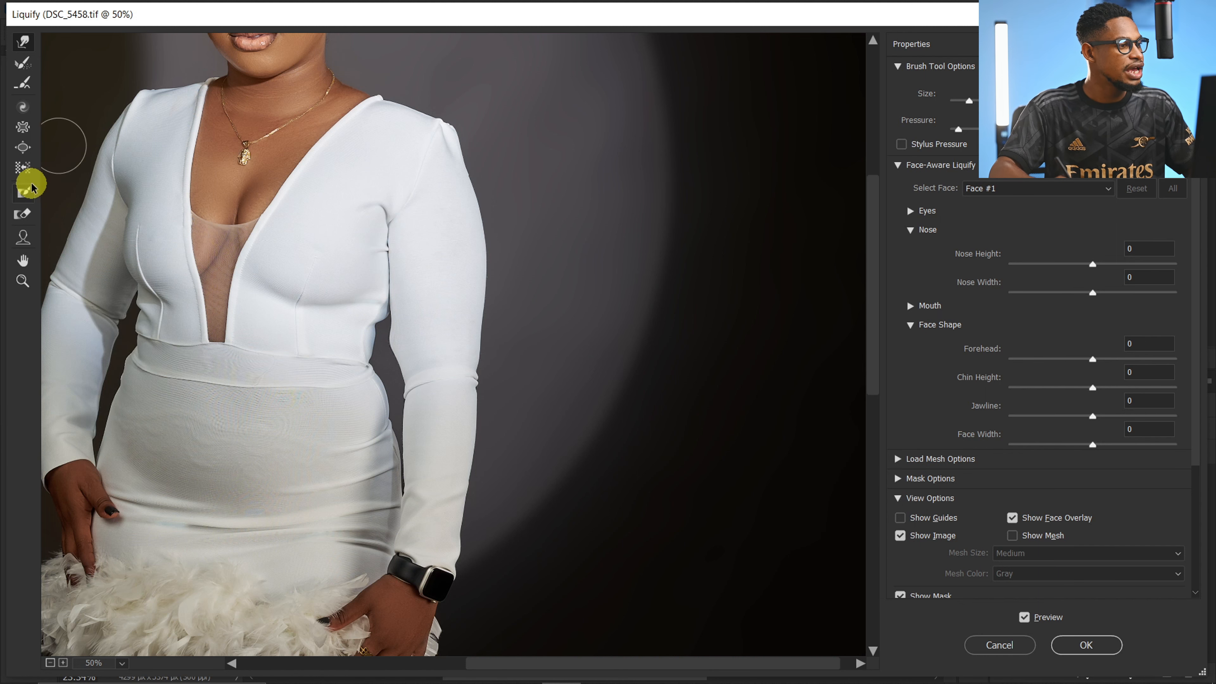
Step: Shrink the stomach area of the skirt with the Pucker tool, sizing the brush to cover the belly
key("ctrl")
left_click(22, 134)
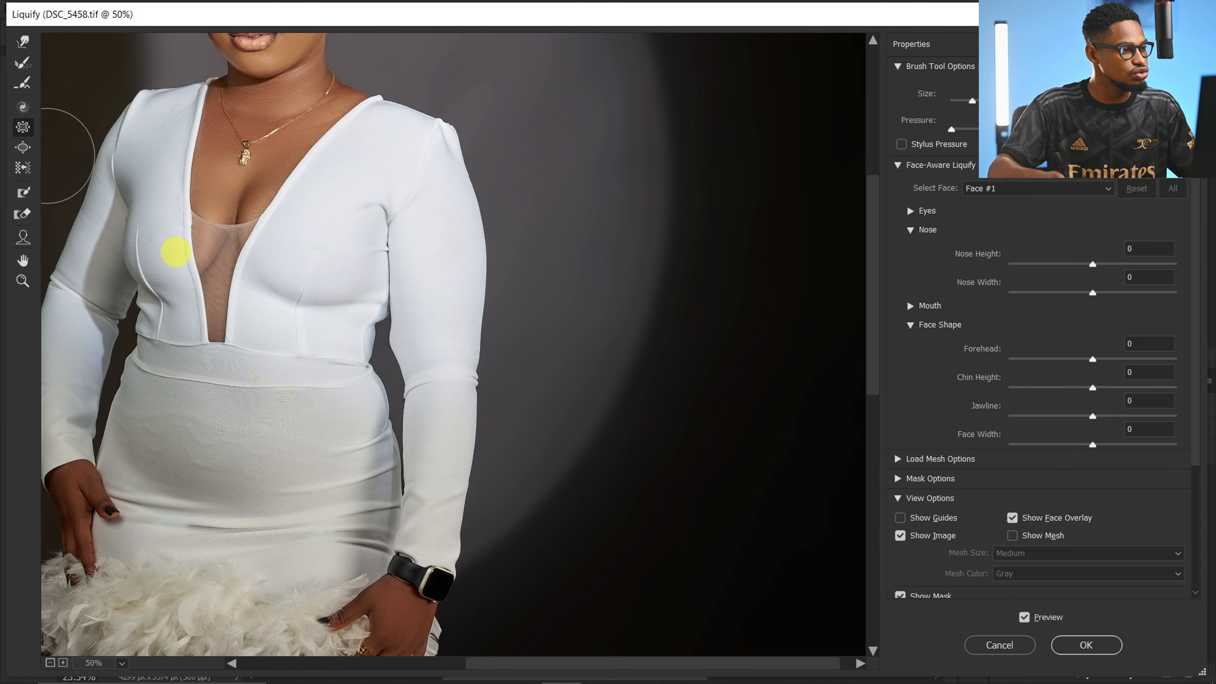
key("bracketright")
key("bracketleft")
key("bracketleft")
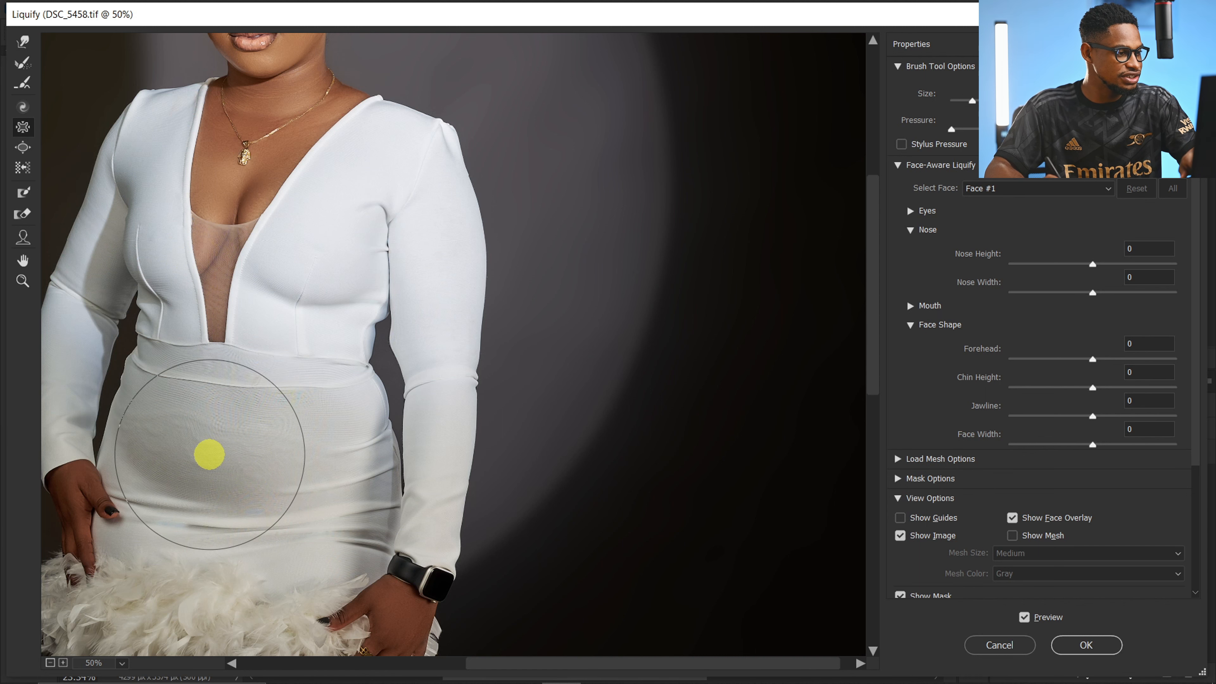
key("bracketright")
key("bracketright")
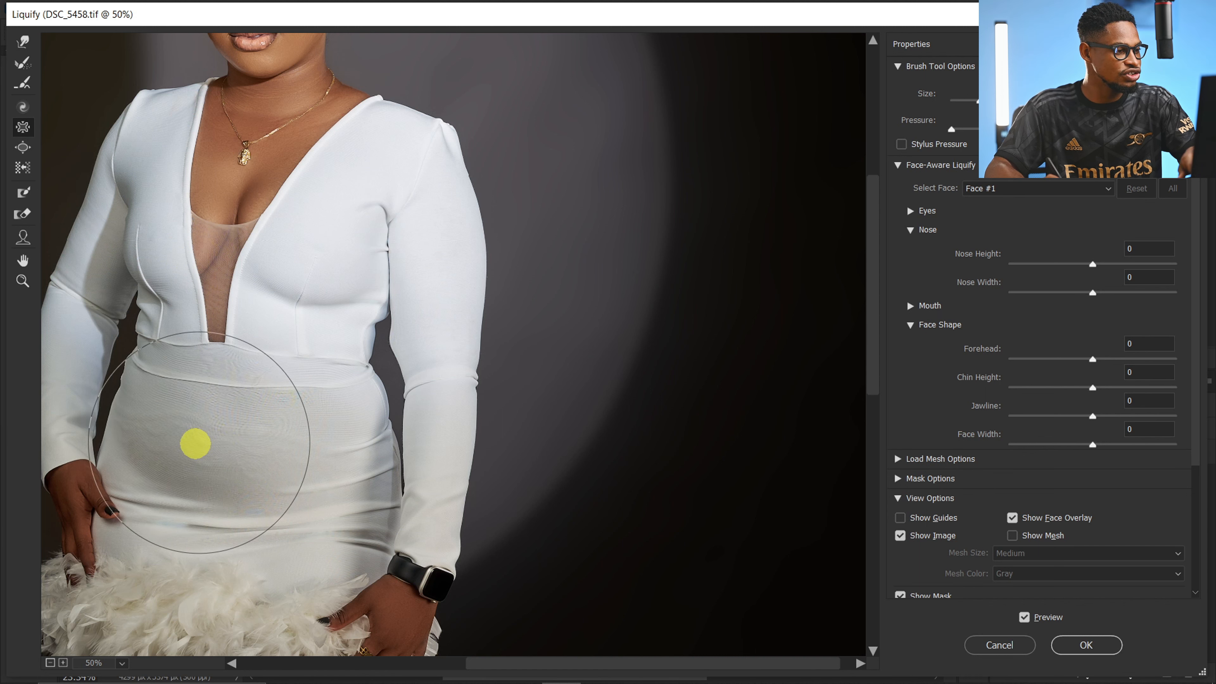
key("bracketleft")
key("bracketleft")
key("bracketright")
key("bracketright")
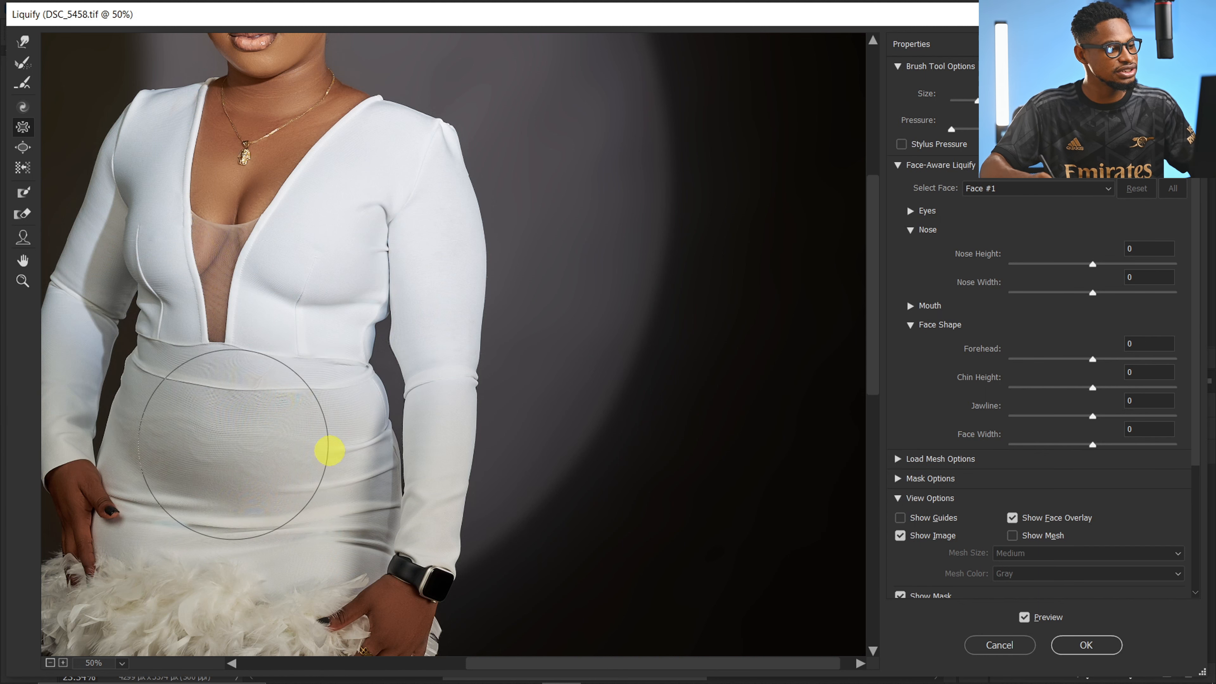
Step: Compare the midsection before and after the Liquify changes, both zoomed out and close up
key("z")
left_click(335, 436, "alt")
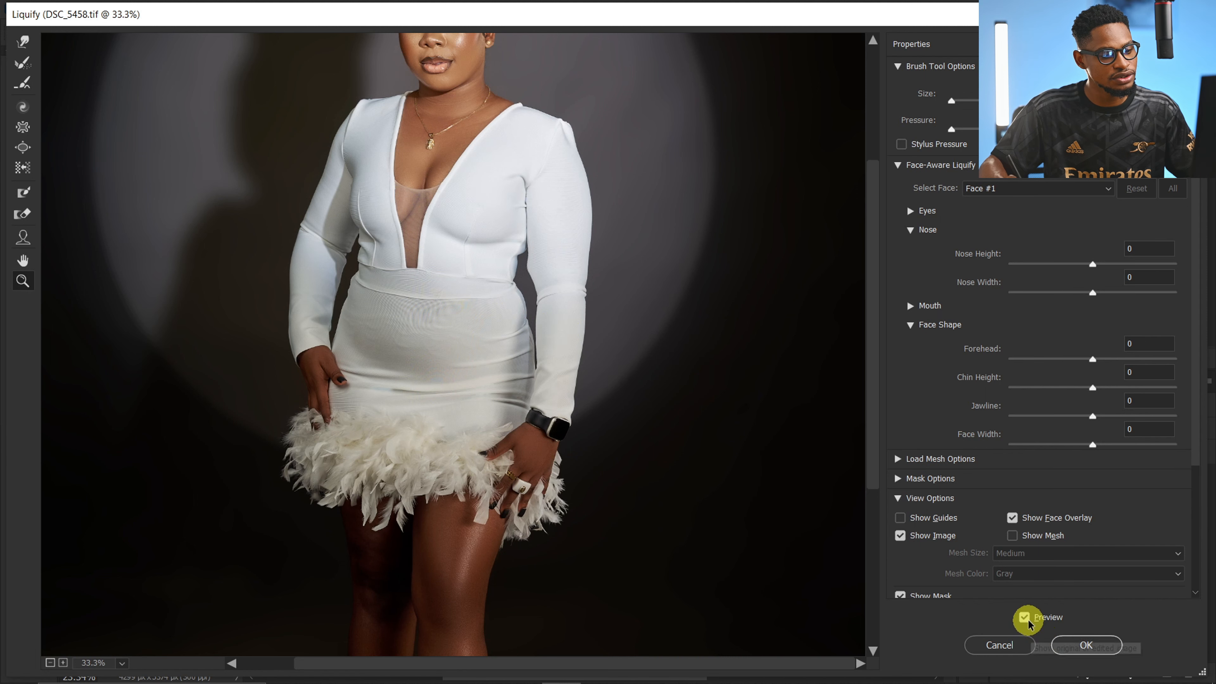
left_click(1030, 621)
left_click(1027, 623)
left_click(1026, 620)
left_click(1026, 620)
left_click(551, 273)
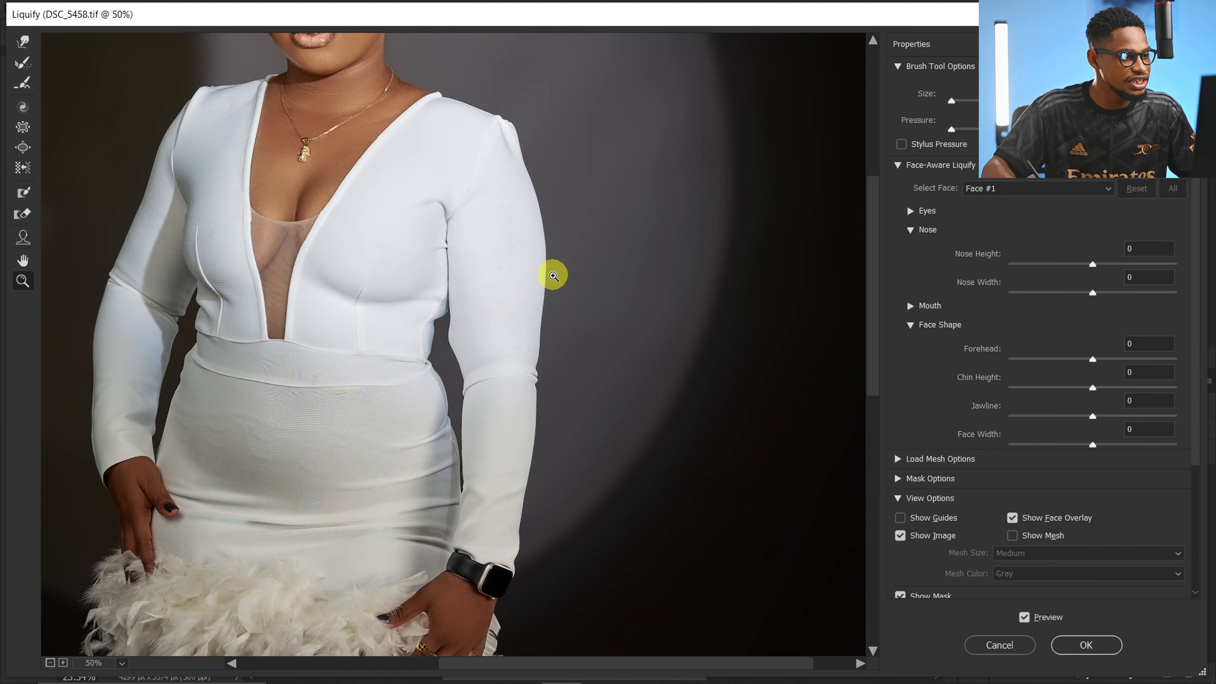
left_click(477, 348)
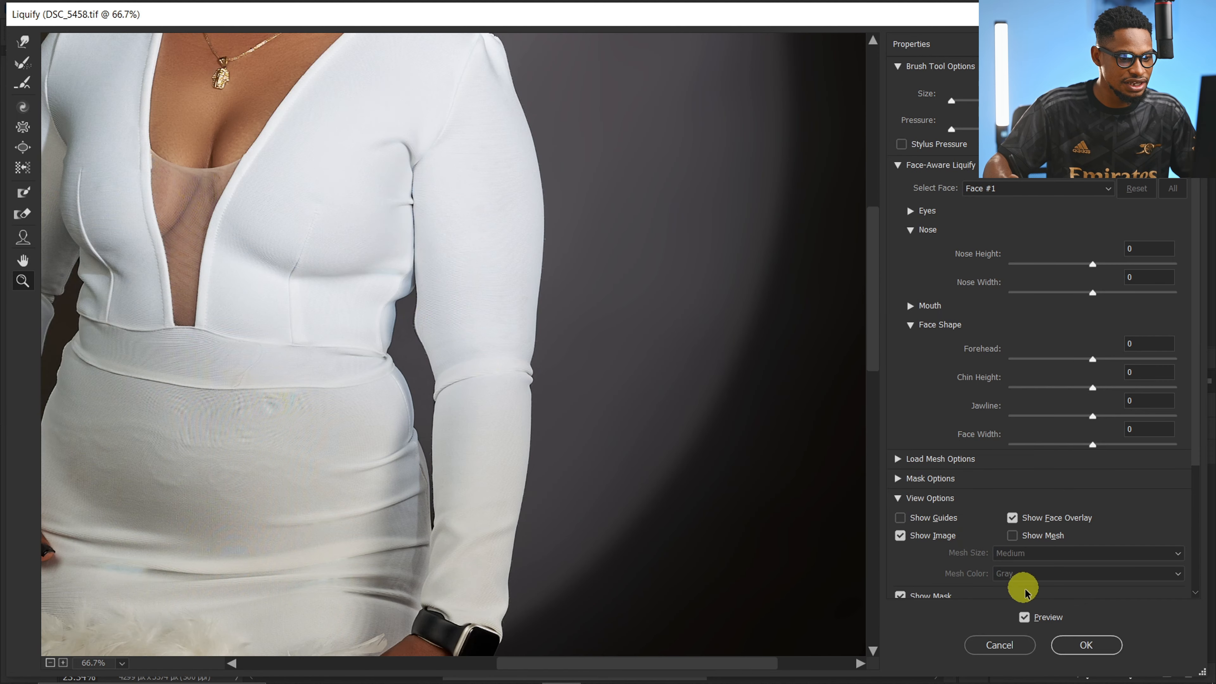
left_click(1026, 619)
left_click(1027, 620)
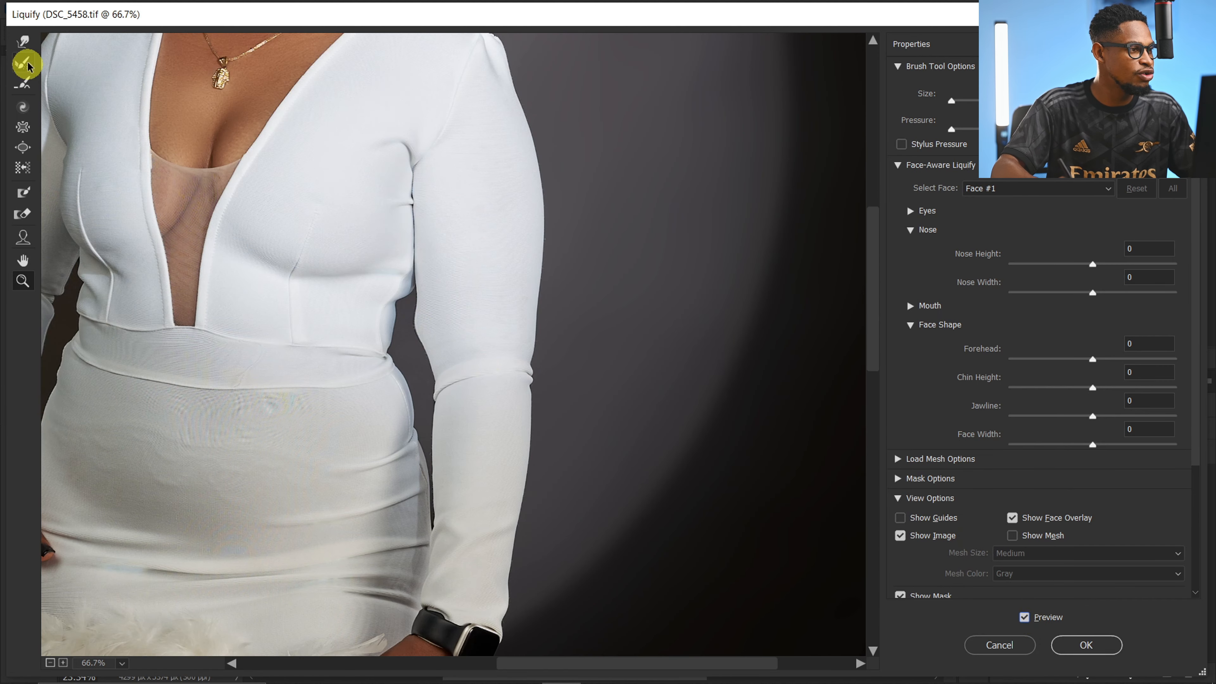
Step: Touch up the waist edge beside the watch arm with the Forward Warp tool and apply the Liquify changes
left_click(23, 42)
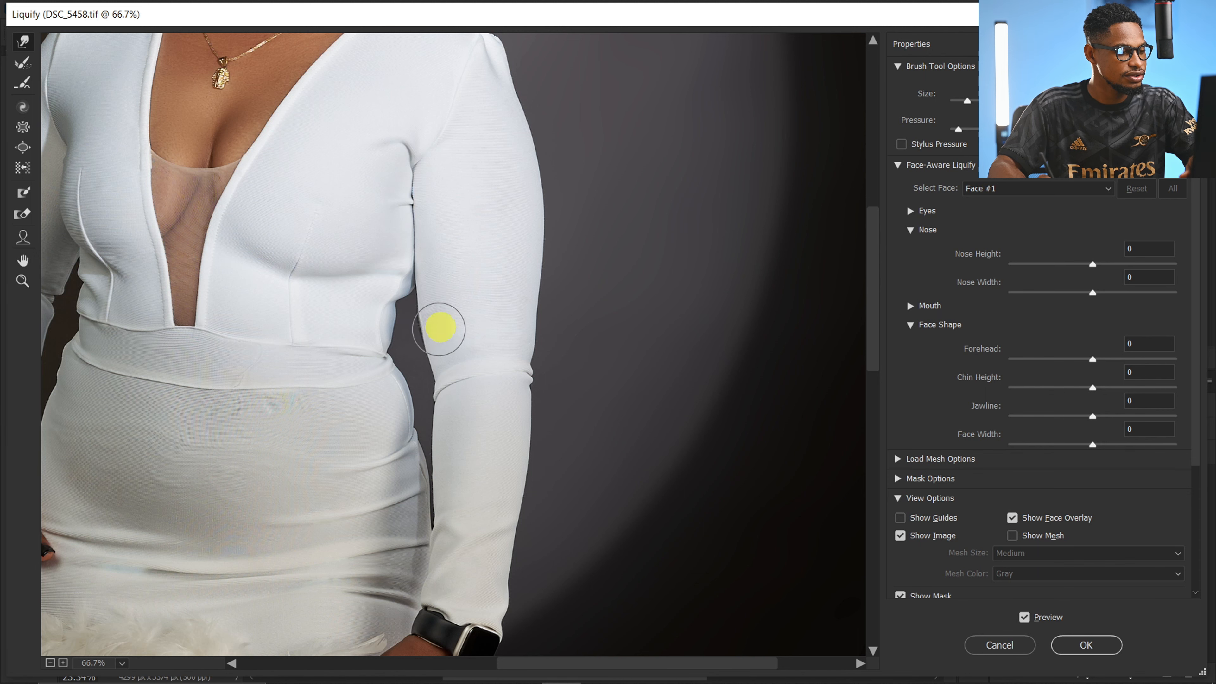
left_click(1096, 644)
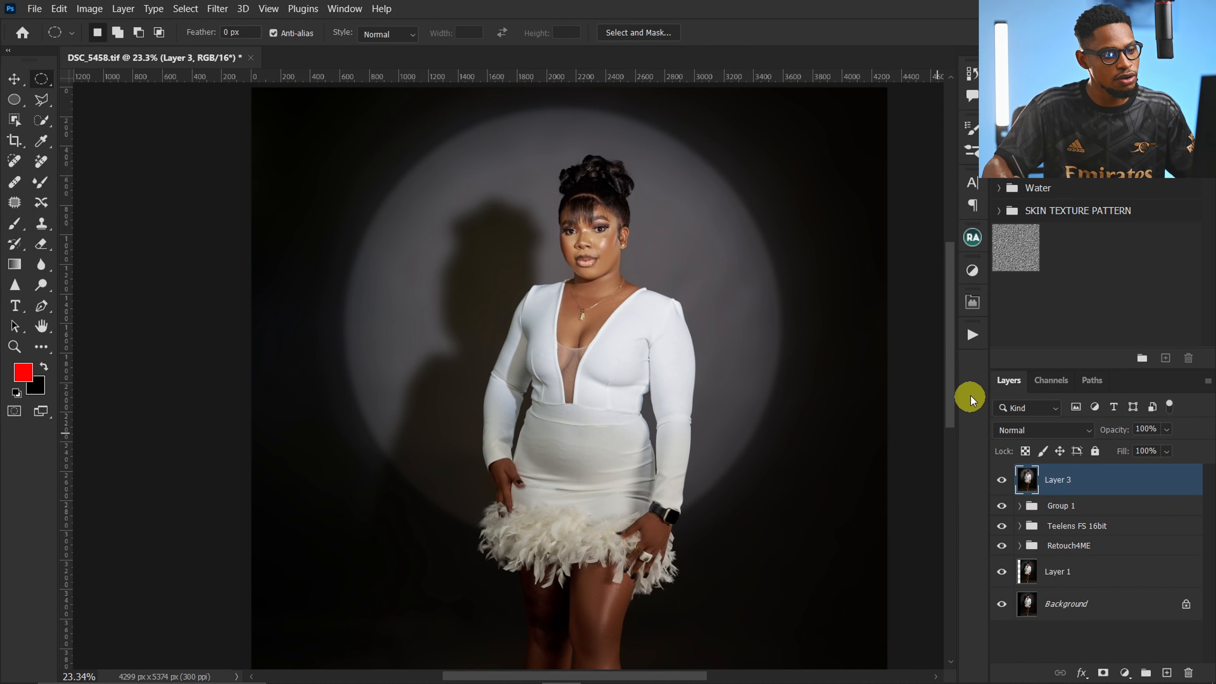
Step: Run the Teelens Dodge and Burn action and target the mask of its Dodge layer
left_click(970, 336)
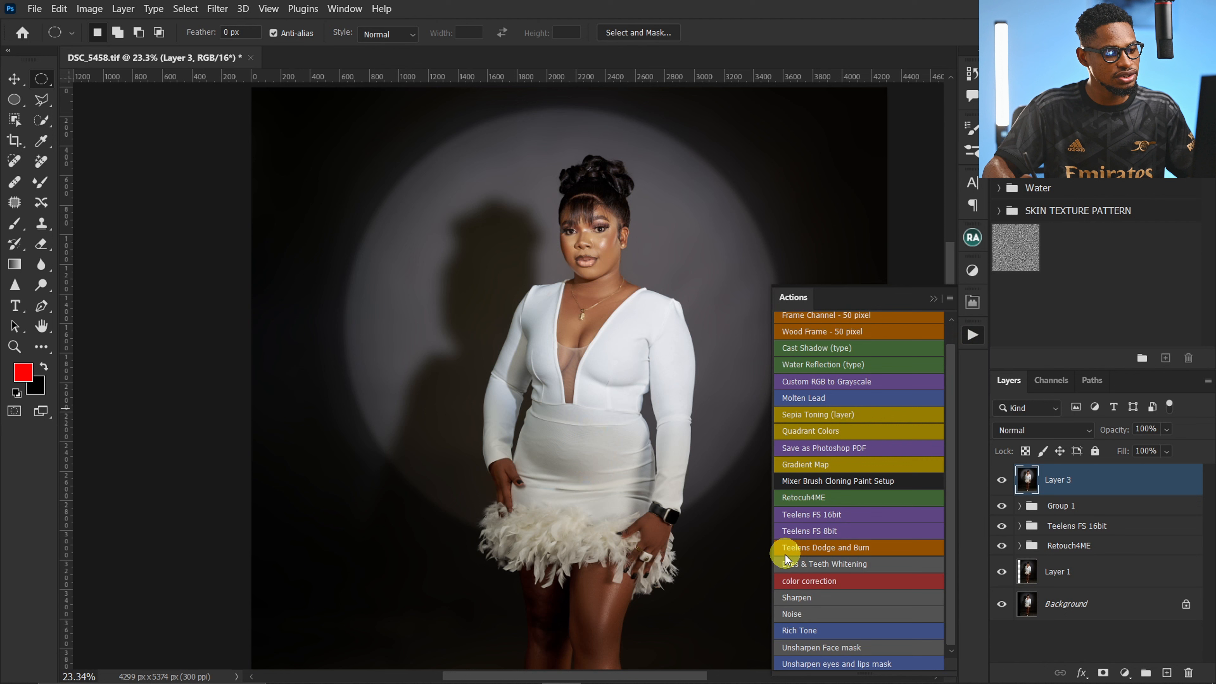
left_click(814, 546)
left_click(1020, 474)
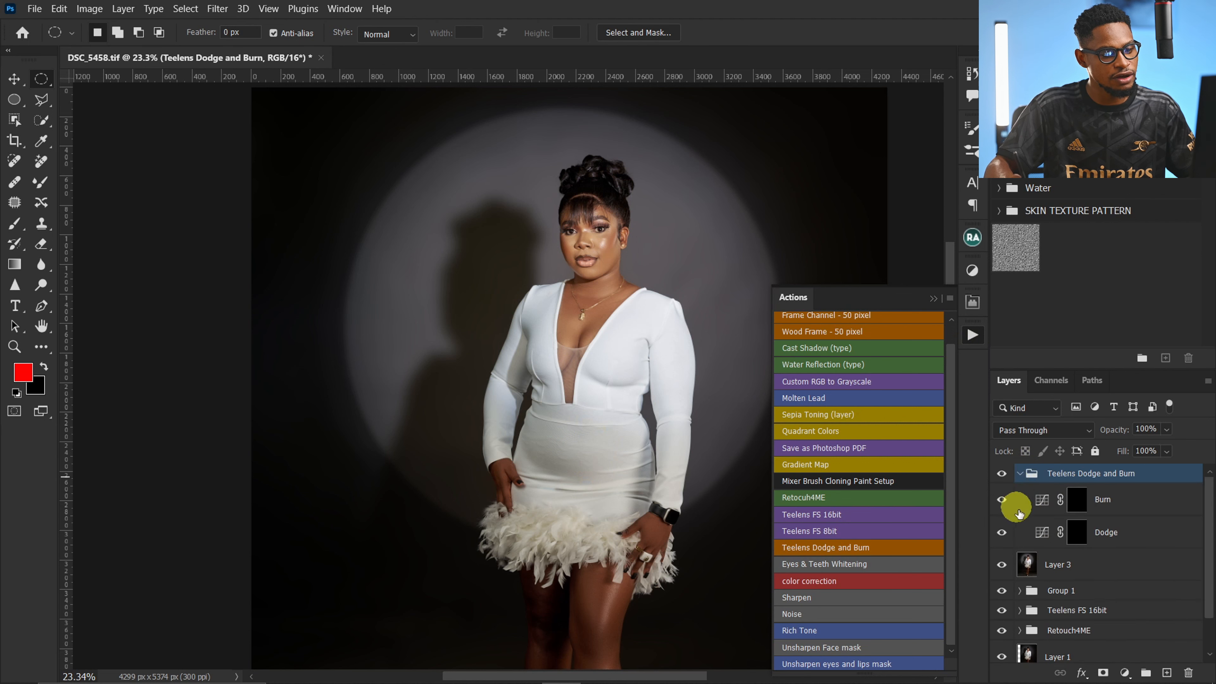
left_click(1077, 532)
Step: Paint white on the Dodge mask over the shaded stomach area of the skirt with a 150-pixel brush at 3% flow
key("d")
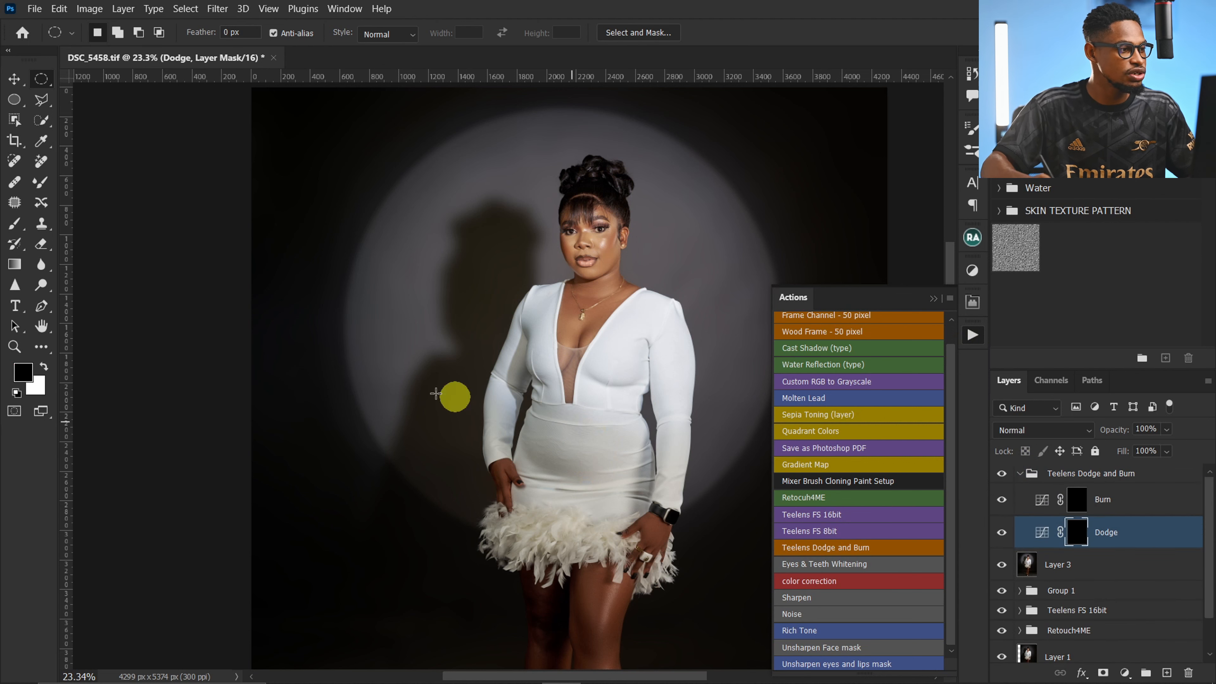
left_click(14, 223)
left_click(455, 32)
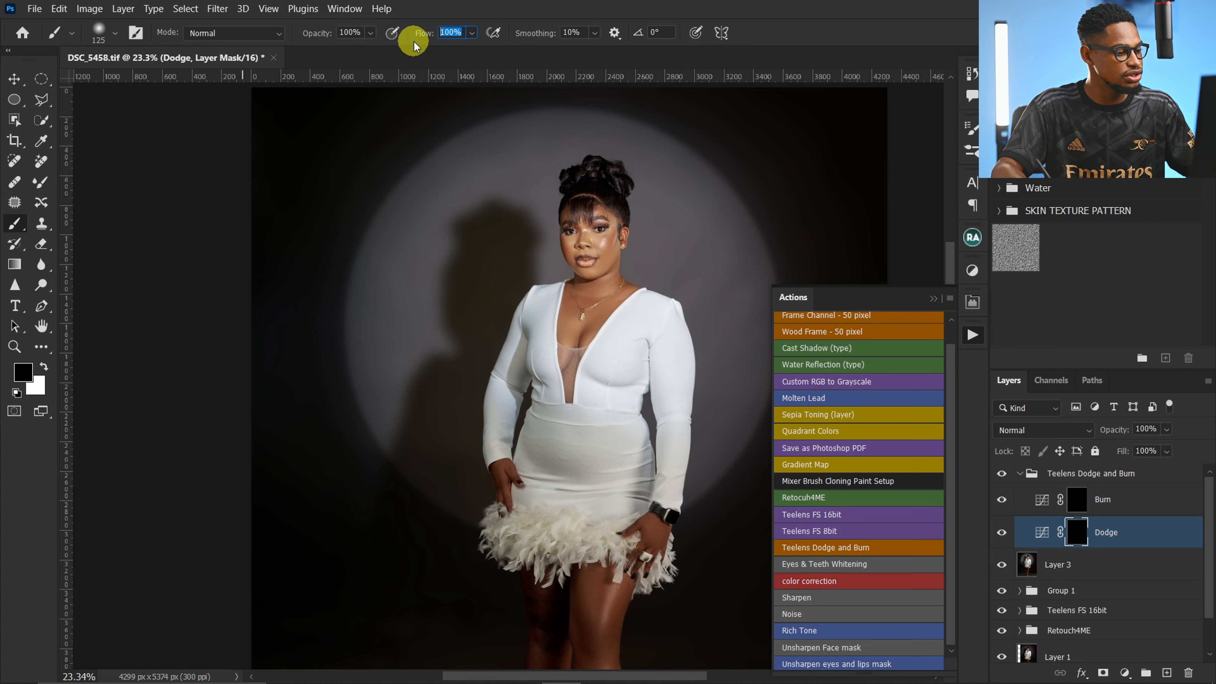
key("z")
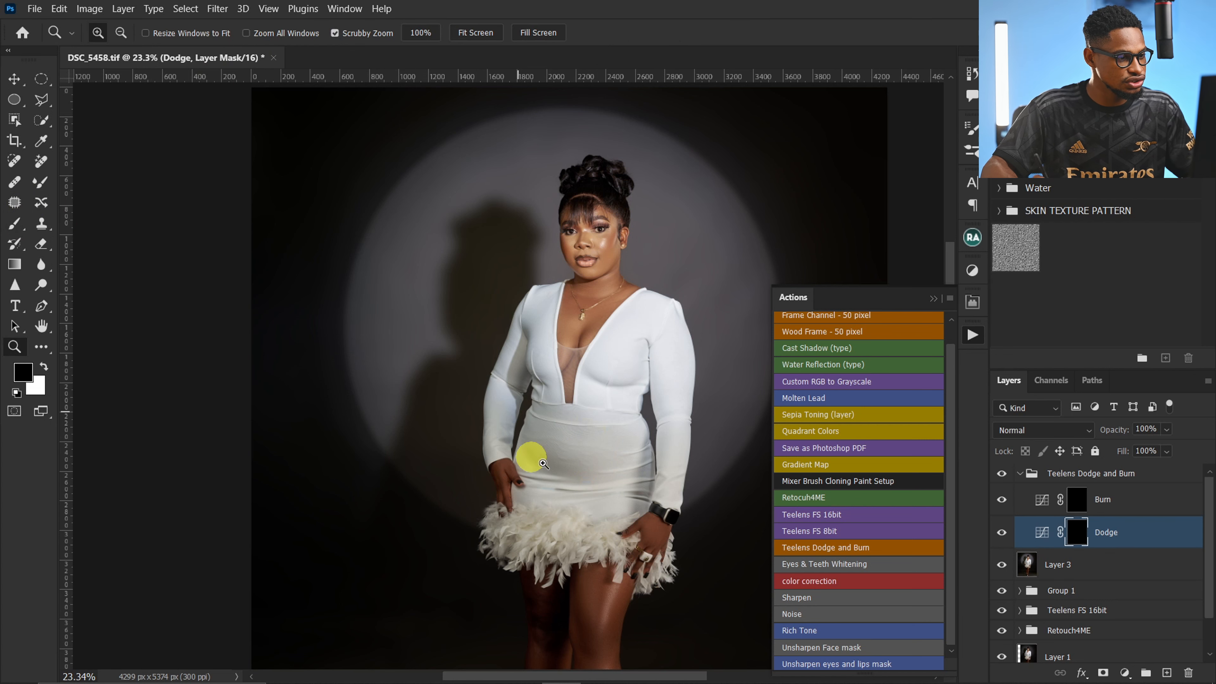
left_click(573, 480)
left_click(557, 472)
left_click(565, 477)
key("b")
key("bracketright")
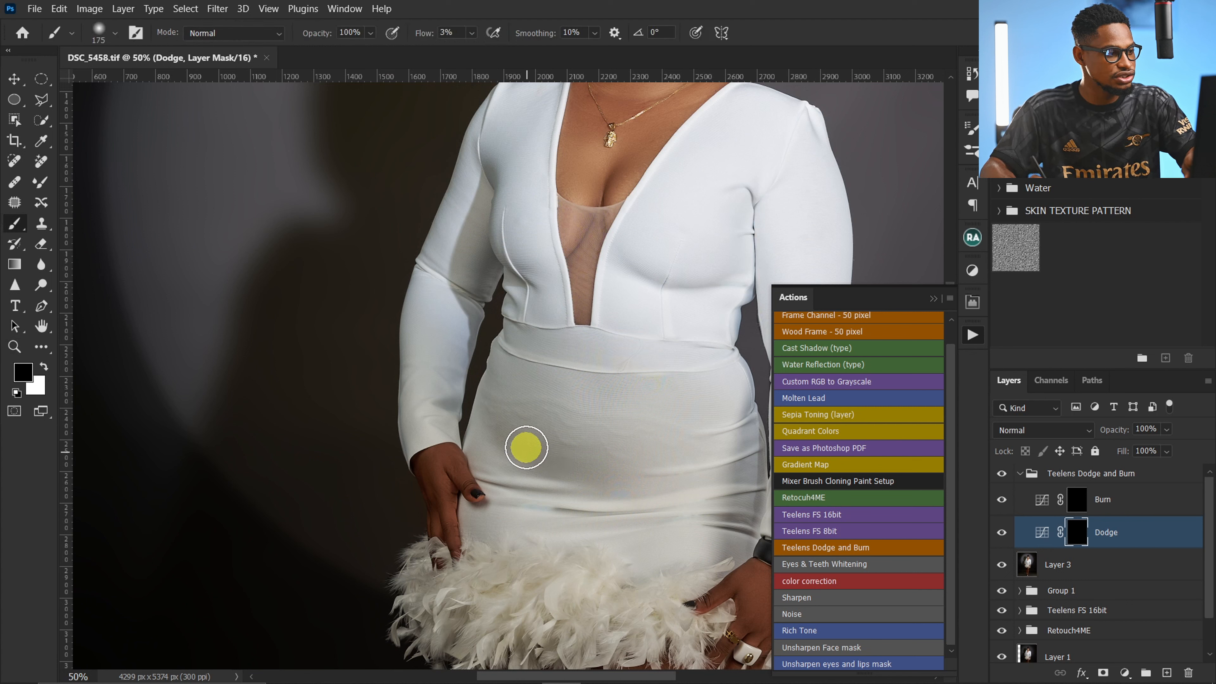
left_click(43, 365)
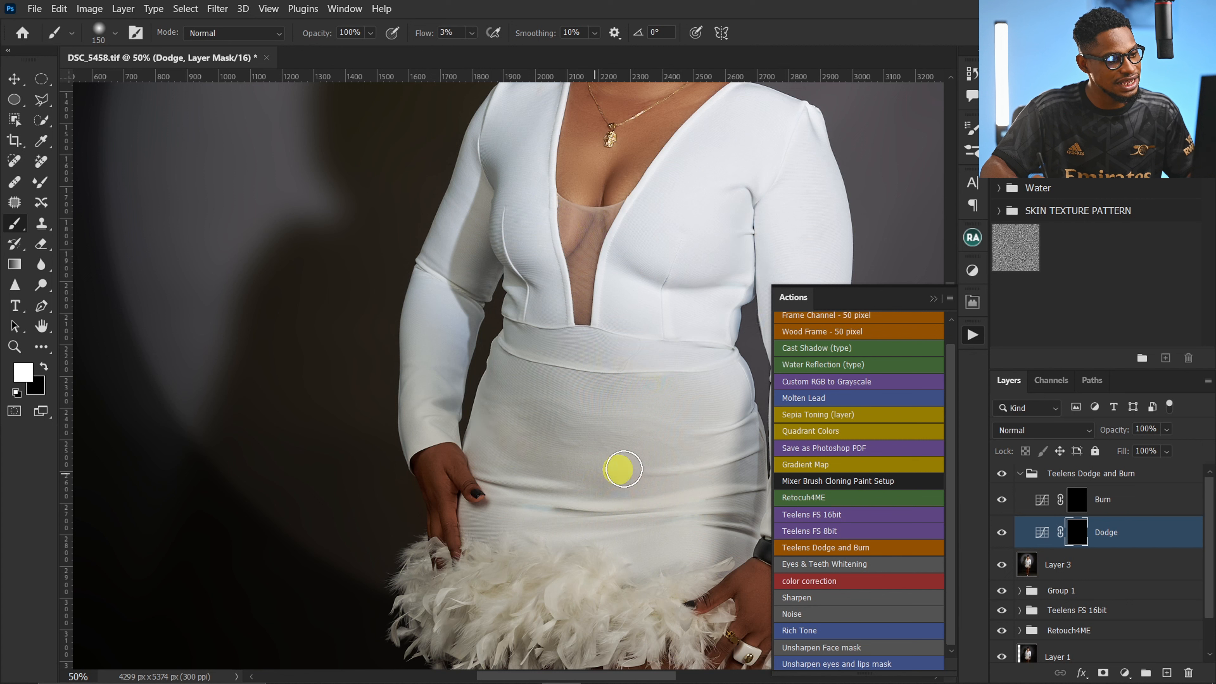
mouse_move(618, 462)
left_mouse_down()
mouse_move(590, 469)
mouse_move(601, 460)
mouse_move(507, 438)
mouse_move(517, 420)
mouse_move(624, 450)
mouse_move(501, 446)
left_mouse_up()
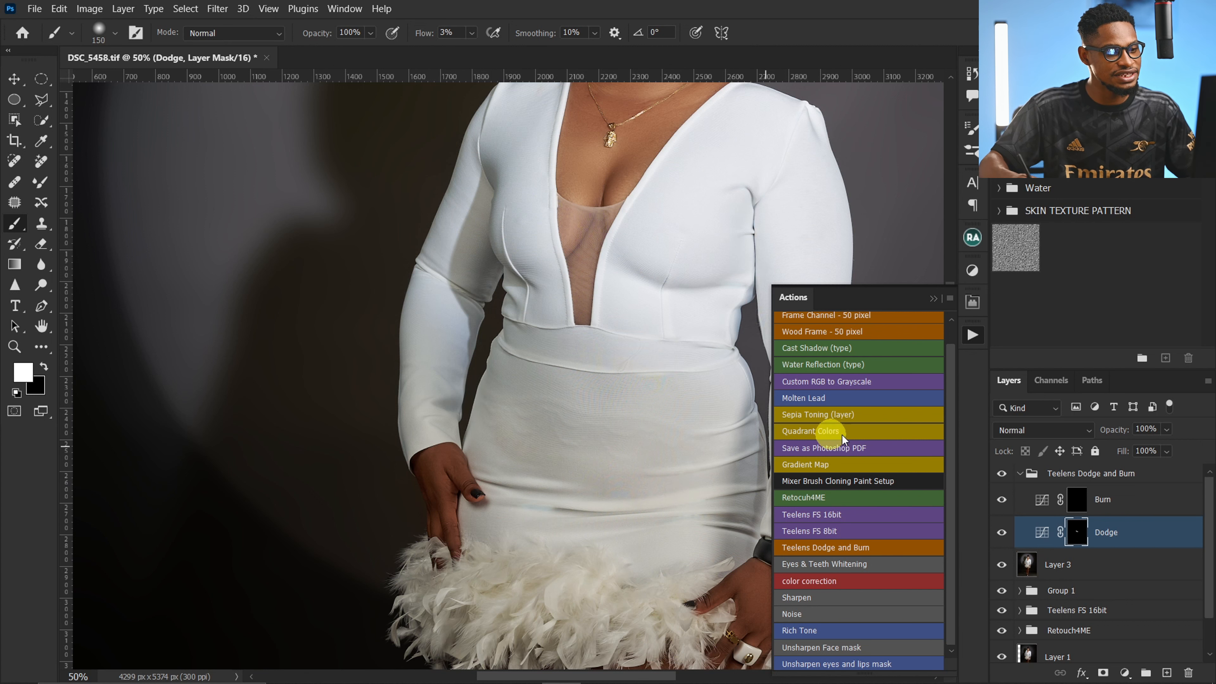
Step: Group the Teelens Dodge and Burn group together with Layer 3 and compare the image with and without that group
left_click(1092, 474)
left_click(1020, 473)
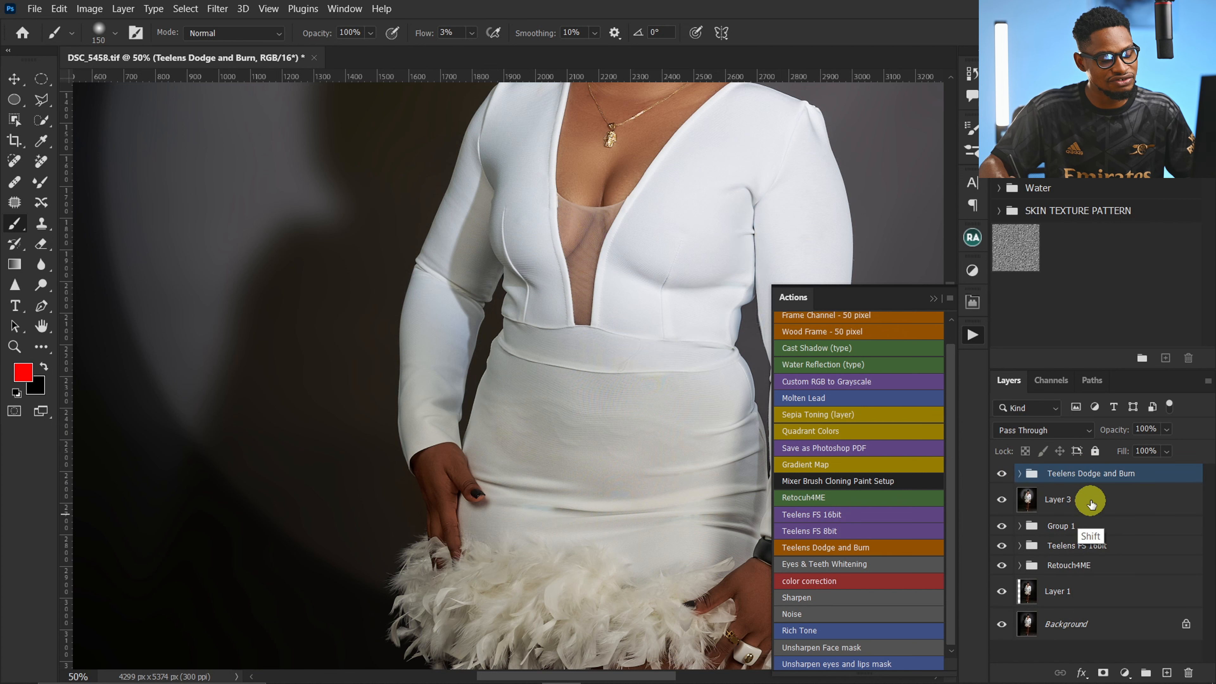
left_click(1085, 499, "shift")
key("ctrl+g")
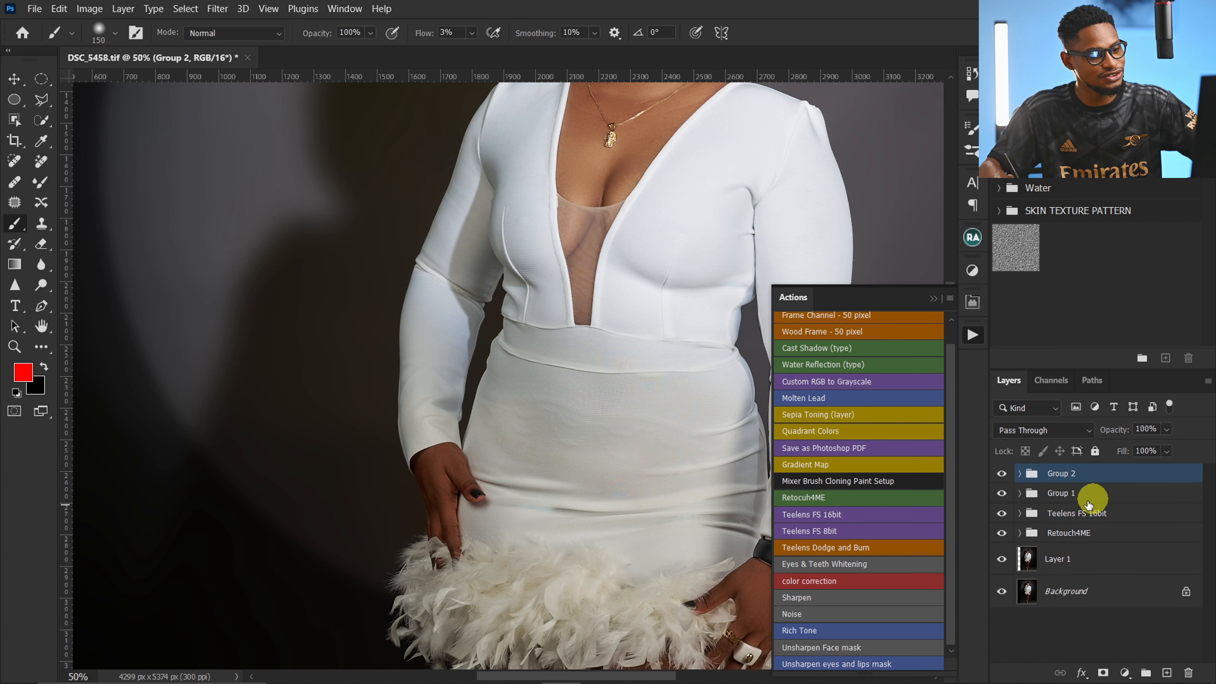
left_click(1002, 474)
left_click(1002, 475)
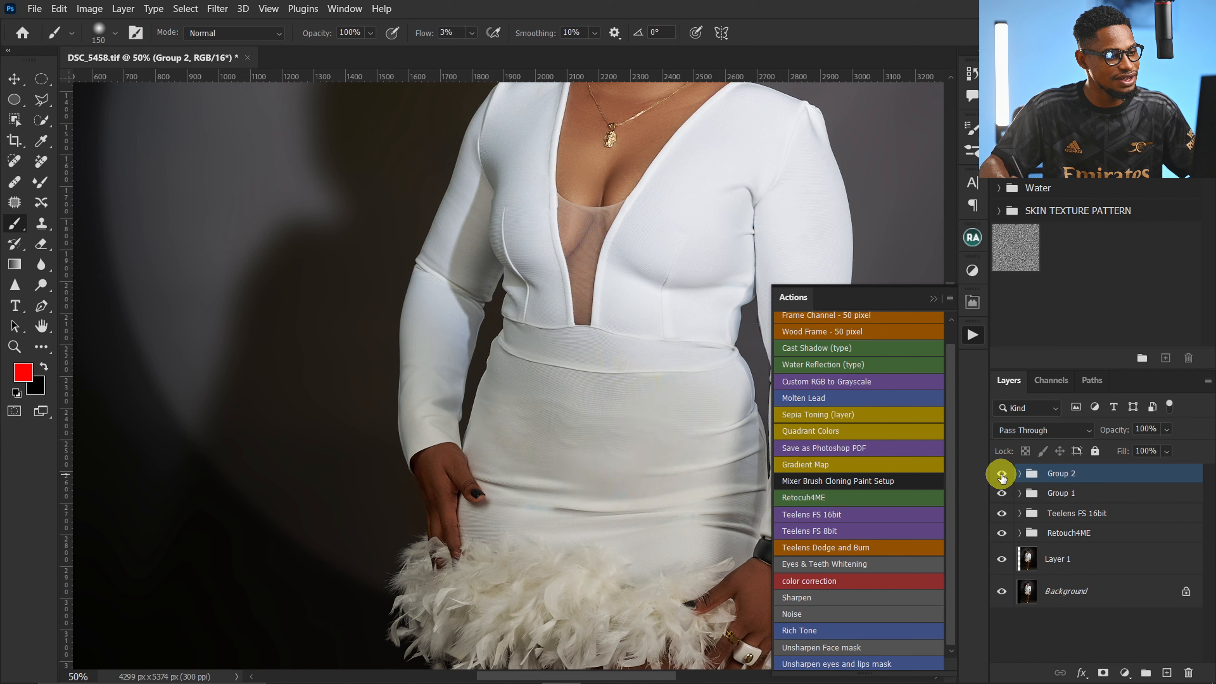
left_click(1002, 473)
Step: Run the Eyes & Teeth Whitening action for the woman's face
key("z")
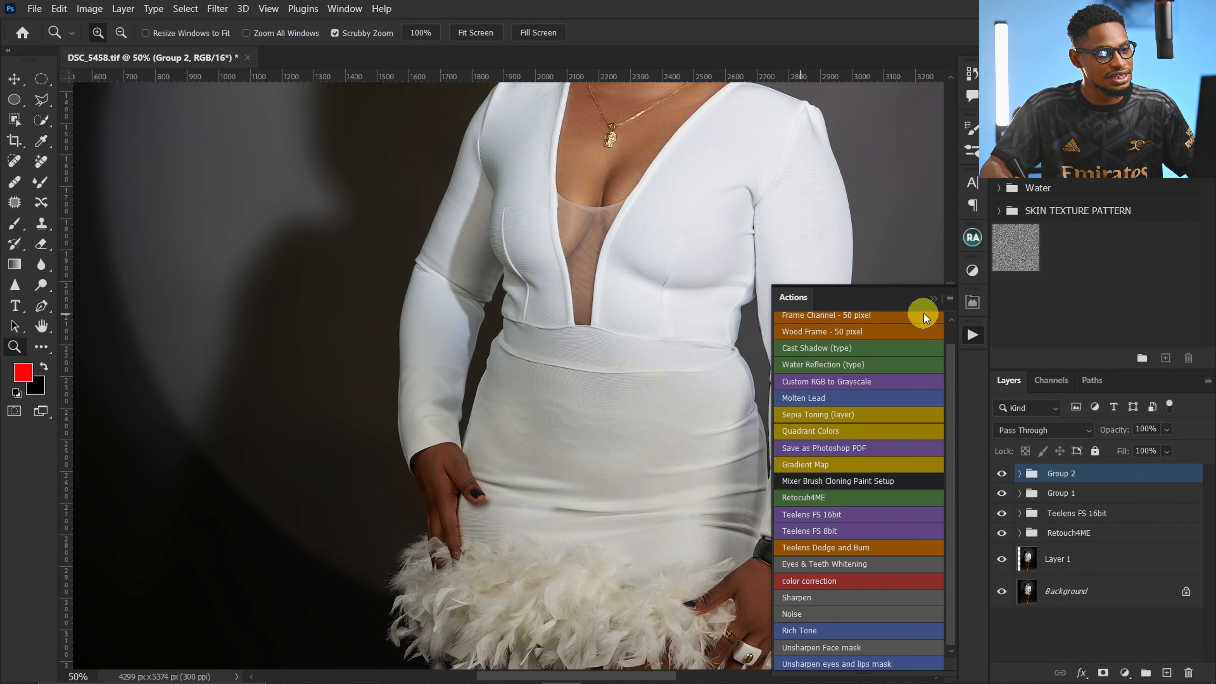
left_click(932, 299)
left_click_drag(568, 384, 500, 417)
left_click_drag(638, 254, 629, 312)
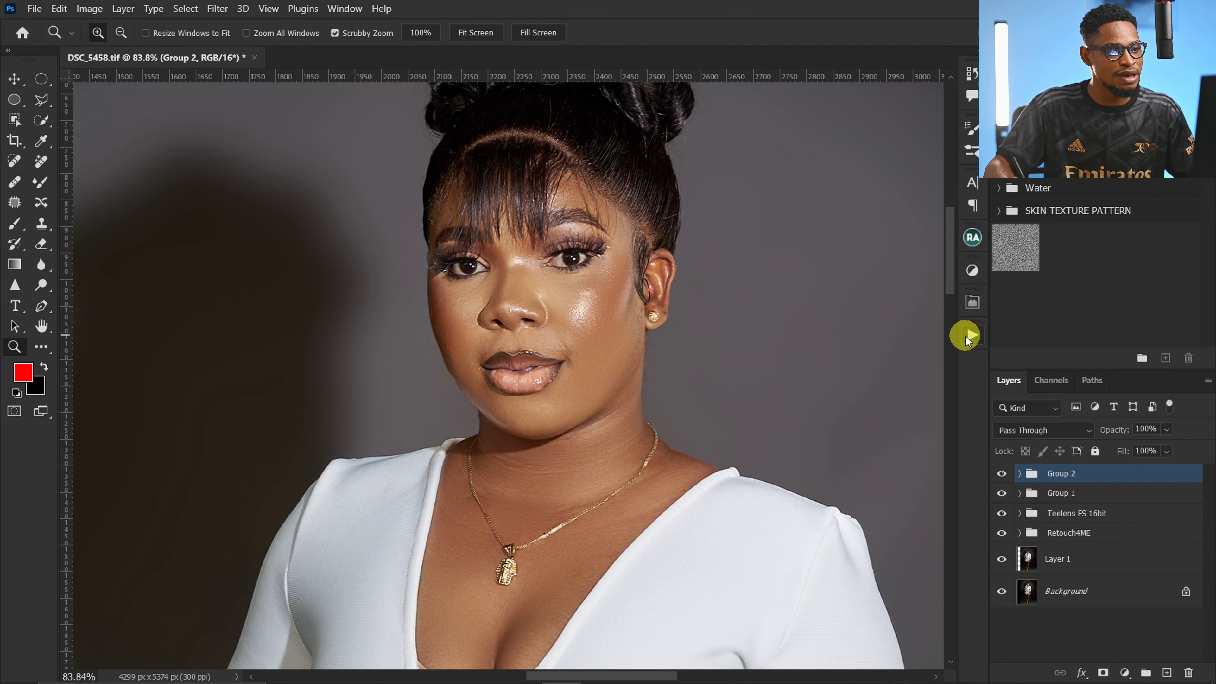
left_click(969, 334)
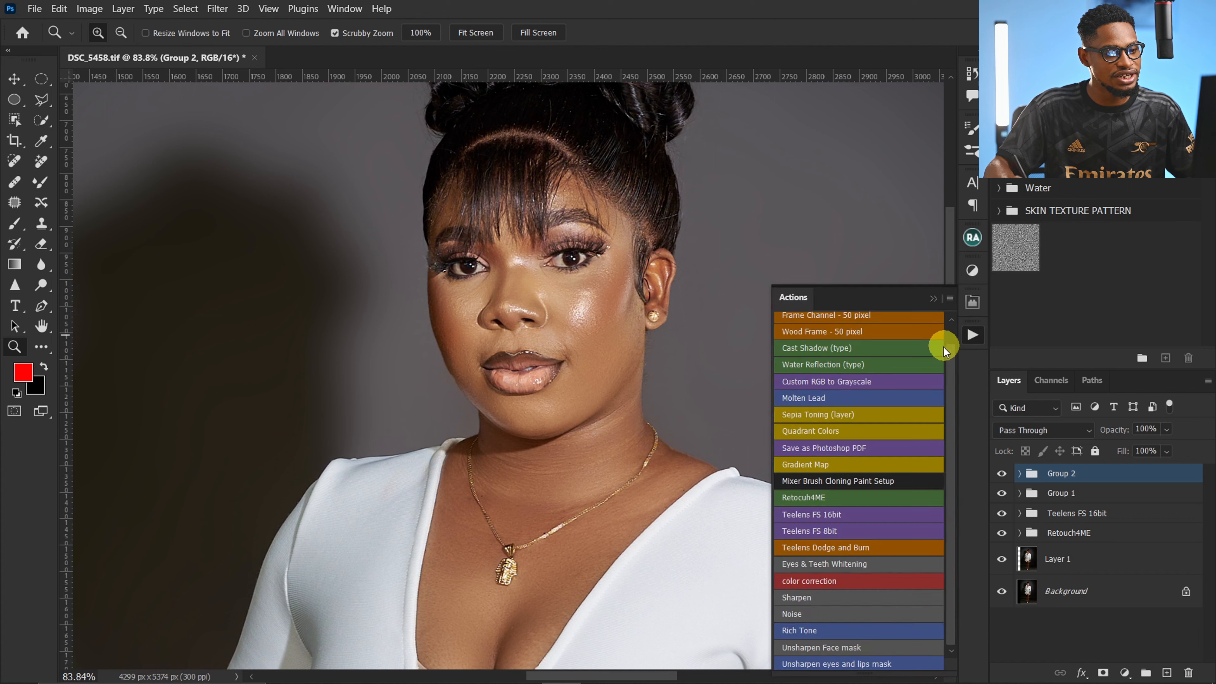
left_click(810, 564)
Step: Paint white on the Eyes & Teeth whitening mask over the whites of both eyes with a 7-pixel brush at 100% flow
left_click_drag(562, 261, 684, 258)
key("b")
key("bracketleft")
key("bracketleft")
key("bracketleft")
key("bracketleft")
key("bracketleft")
key("bracketleft")
key("bracketleft")
key("bracketleft")
key("bracketleft")
key("bracketleft")
key("bracketleft")
key("bracketleft")
key("bracketleft")
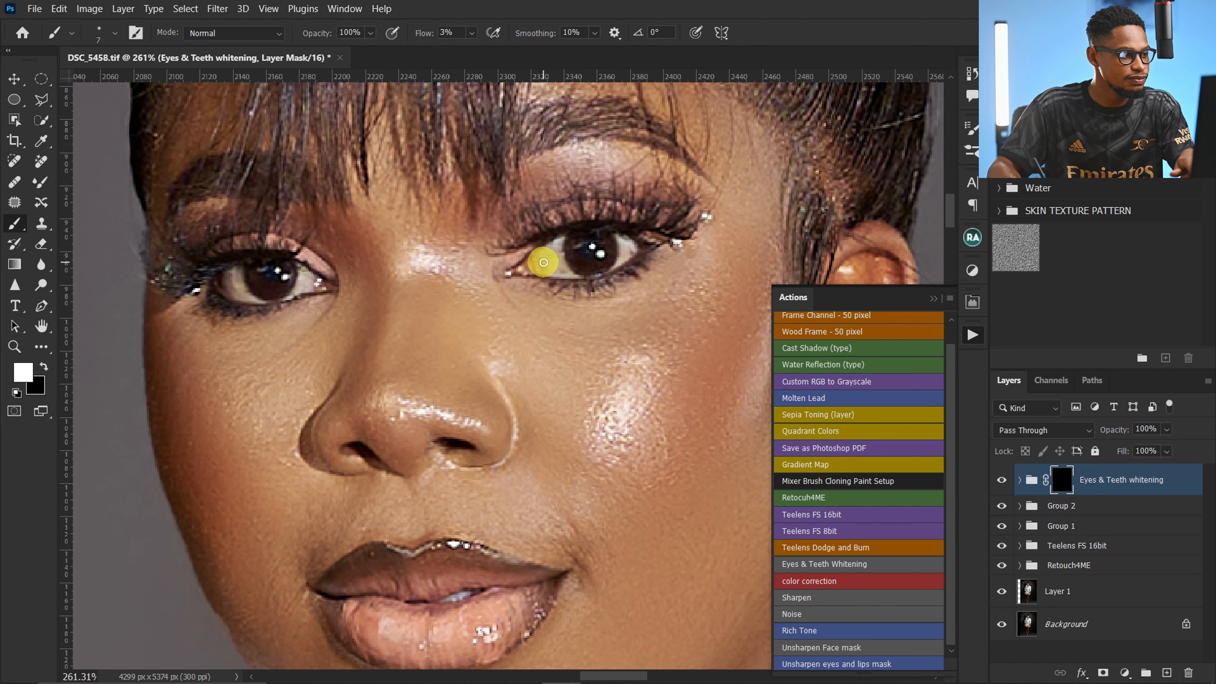
left_click(472, 33)
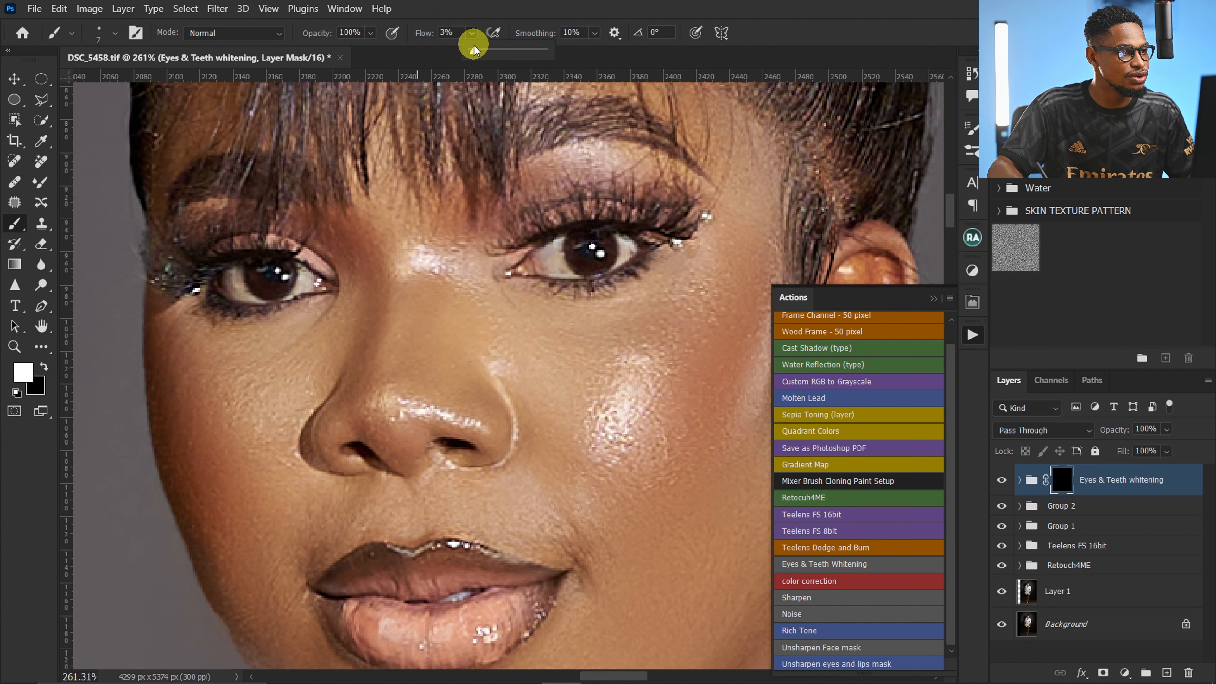
left_click_drag(474, 49, 546, 50)
left_click(553, 263)
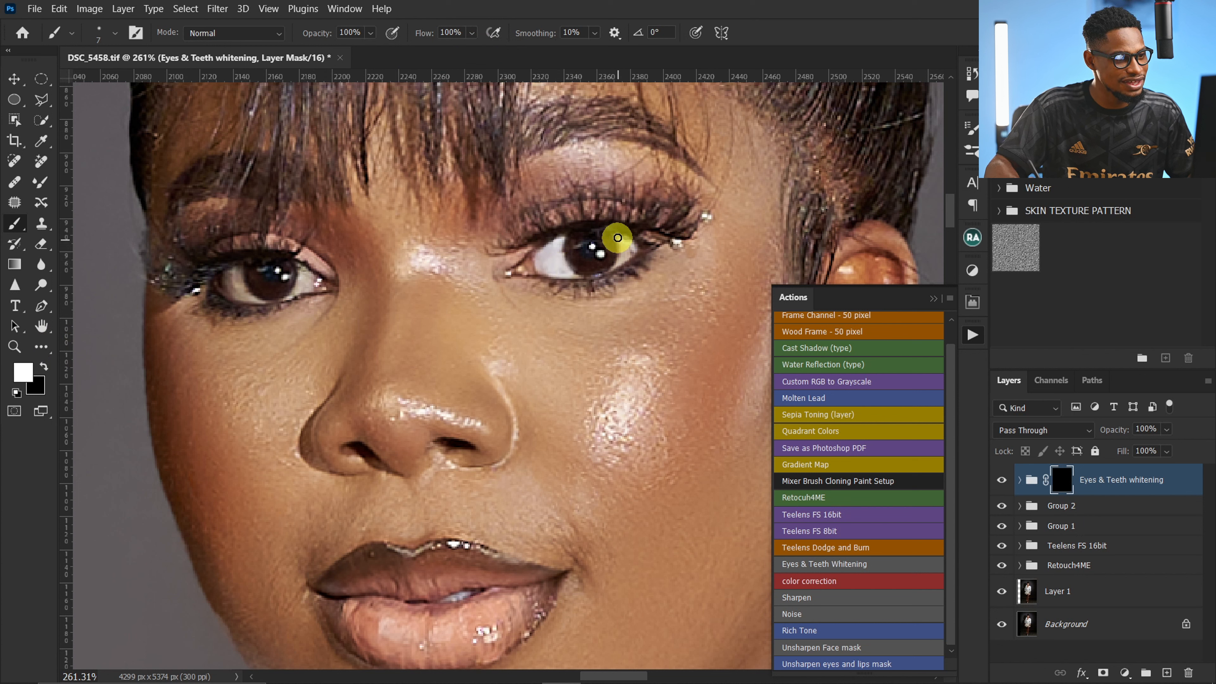
left_click_drag(407, 297, 488, 293)
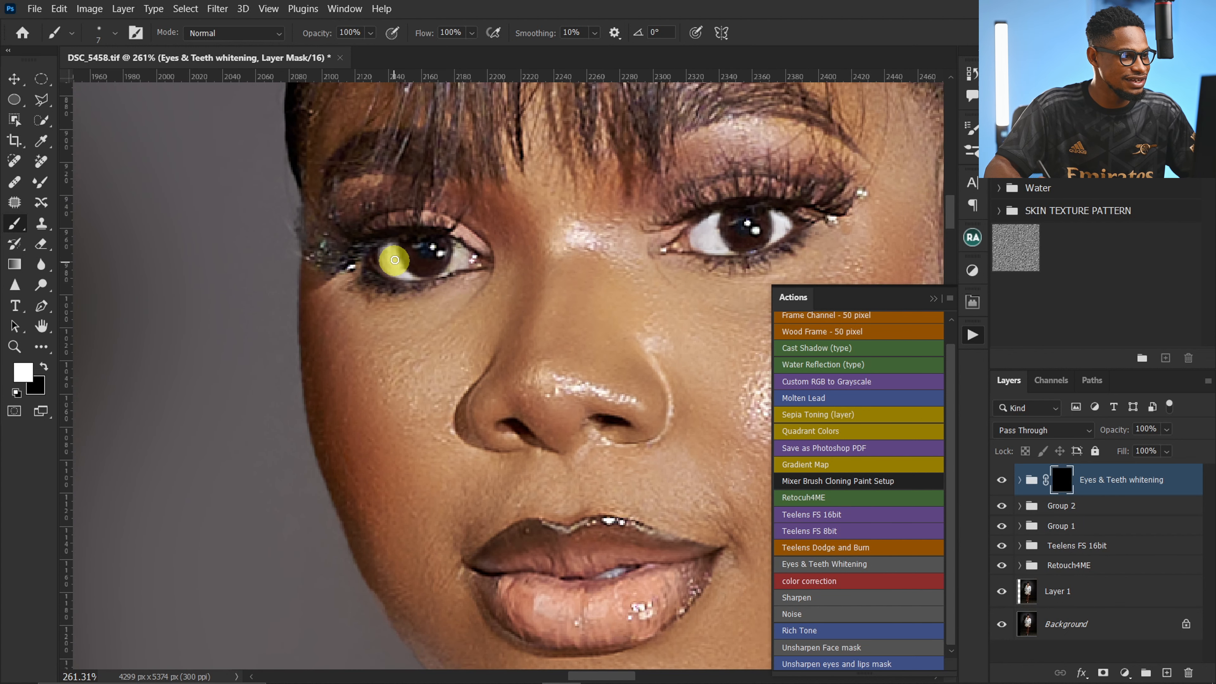
Step: Compare the eyes with and without the whitening and reduce the Eyes & Teeth whitening group's opacity to 47%
scroll(406, 279, "down", 3)
left_click(1002, 479)
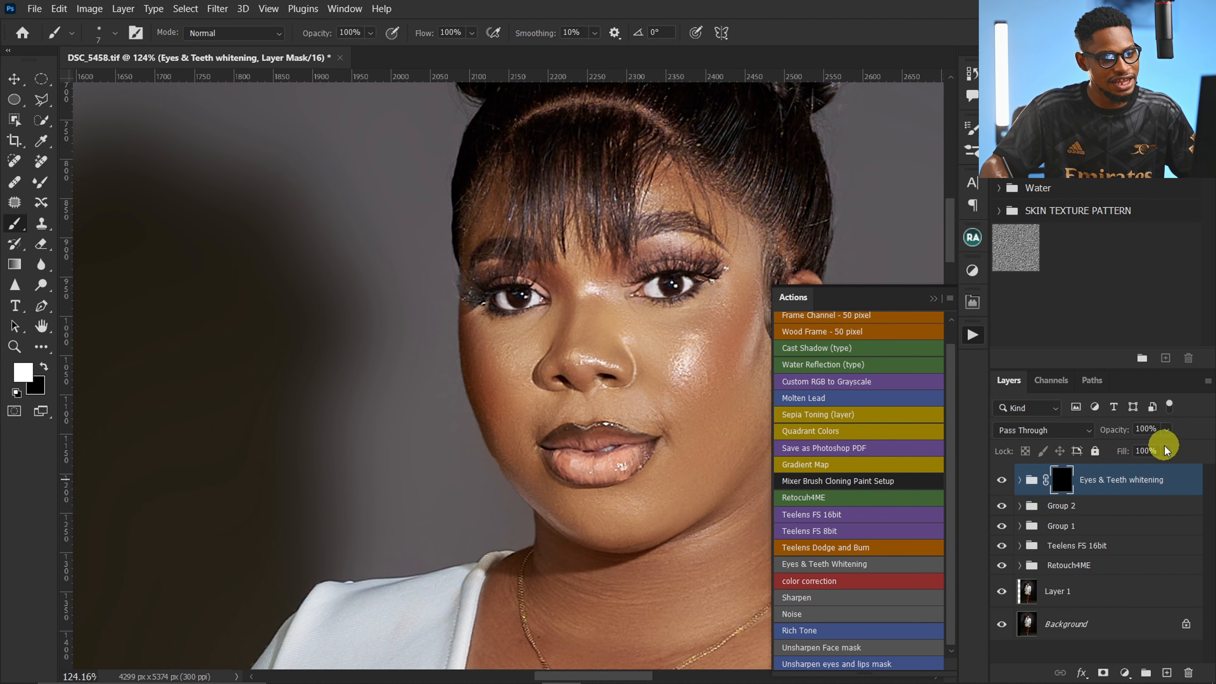
left_click(1166, 429)
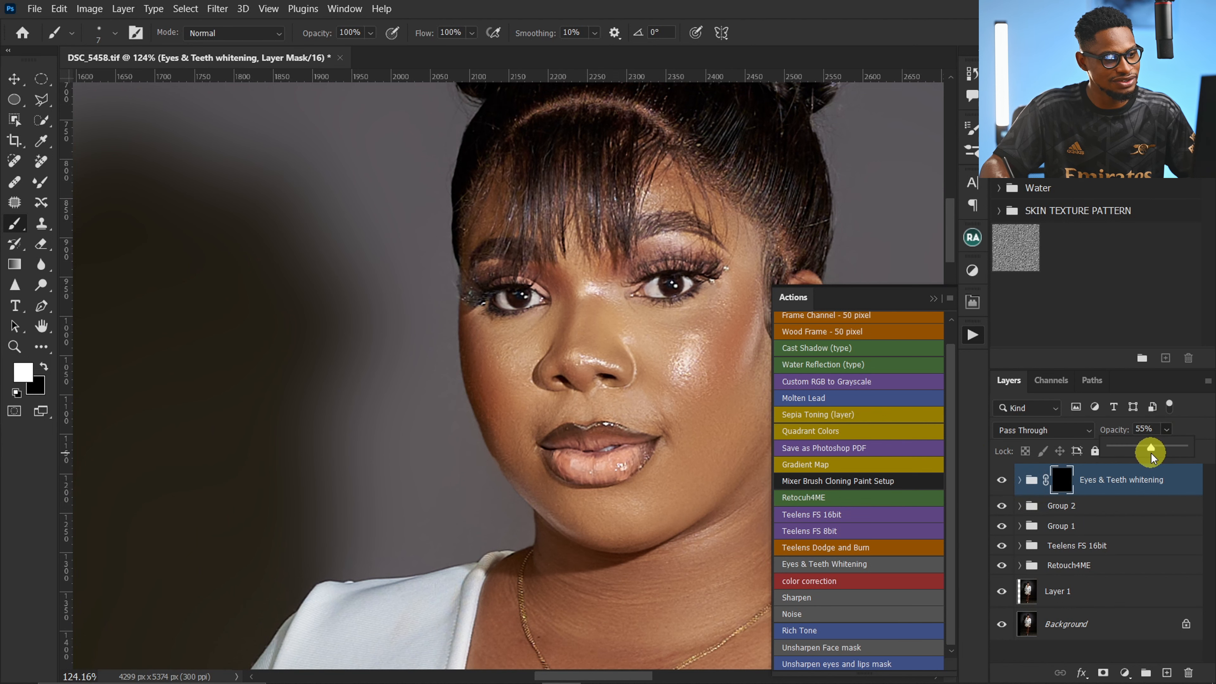
left_click_drag(1144, 453, 1127, 453)
key("z")
left_click_drag(643, 394, 600, 402)
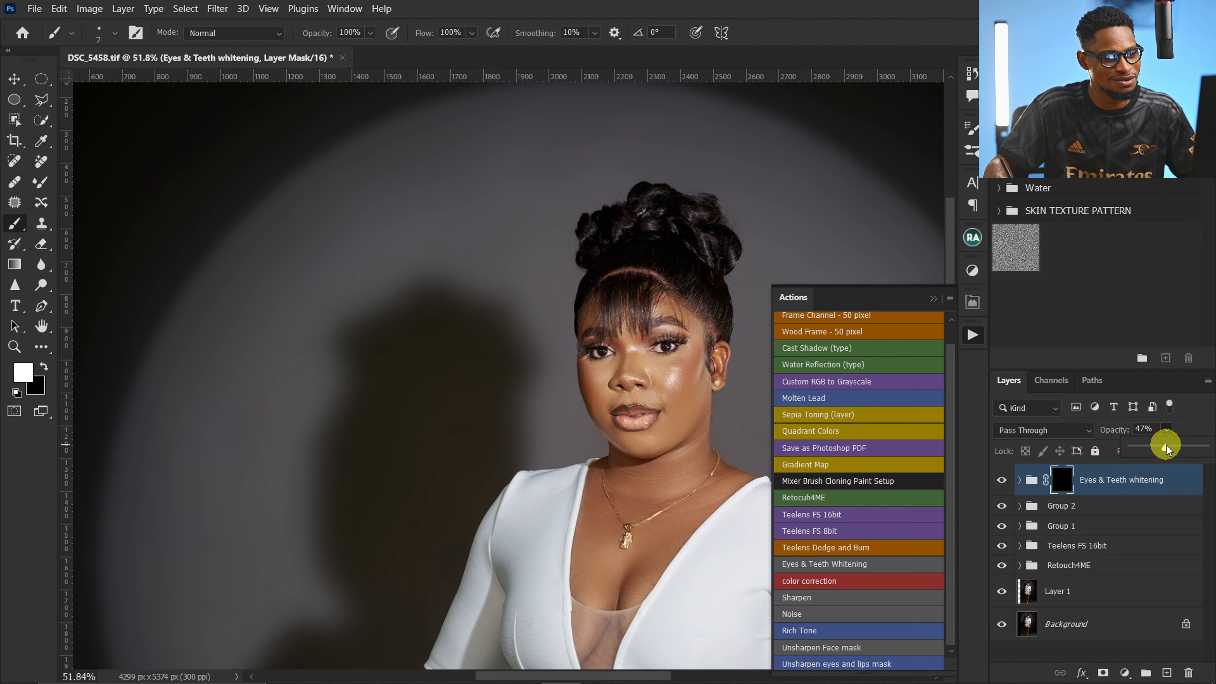
Step: Place the Sky Blue (1) overlay from the Blue Feathers folder into the full portrait
key("z")
left_click_drag(550, 423, 592, 298)
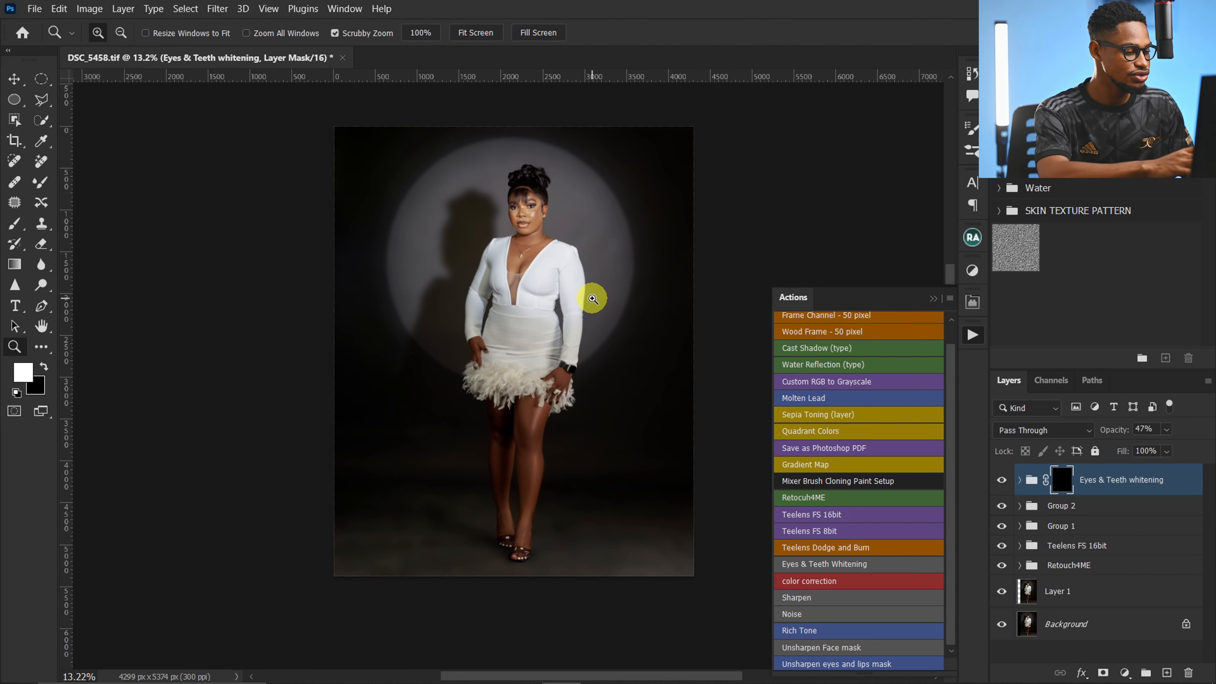
key("super+e")
double_click(589, 290)
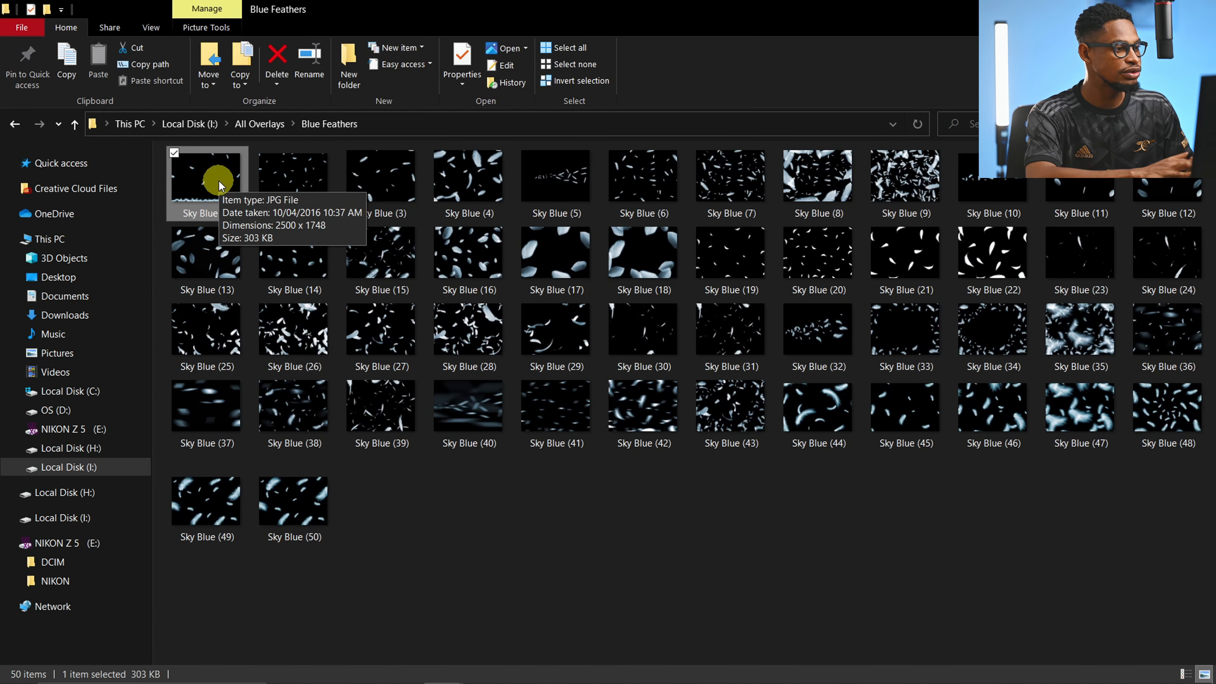
left_click_drag(198, 184, 529, 497)
Step: Blend the Sky Blue (1) overlay in Screen mode at 77% opacity and move its feathers down to the photo's bottom edge
left_click(1039, 430)
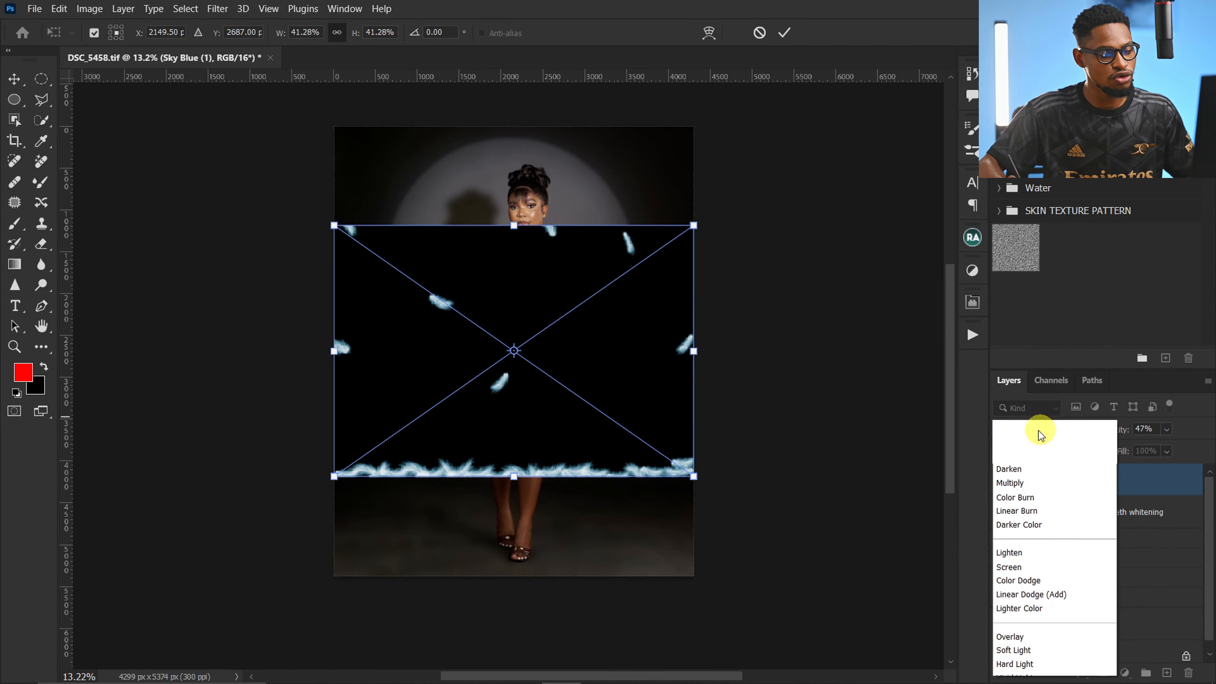
left_click(1035, 379)
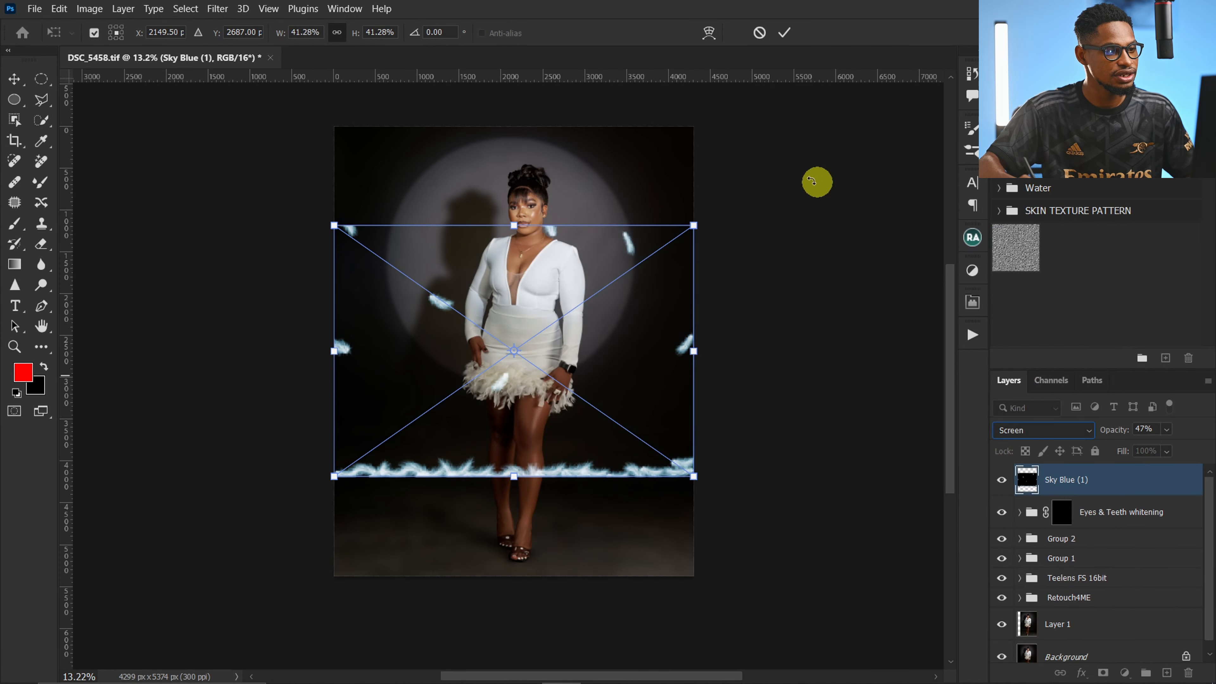
left_click_drag(613, 378, 615, 486)
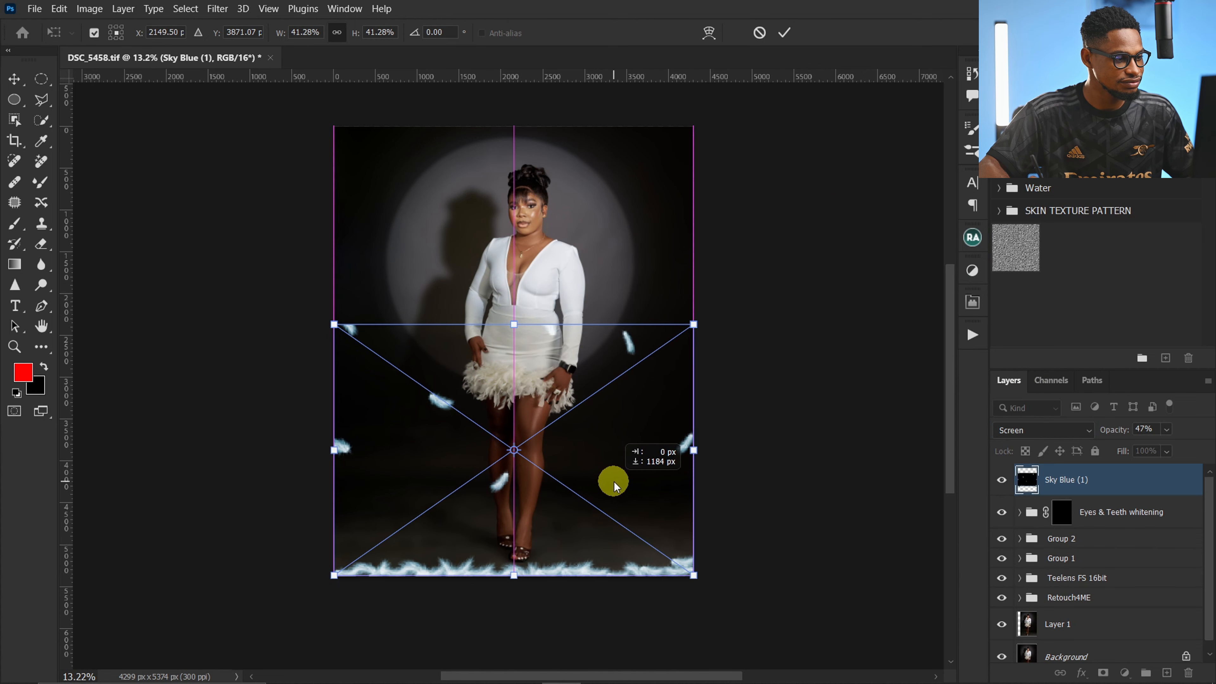
left_click(784, 33)
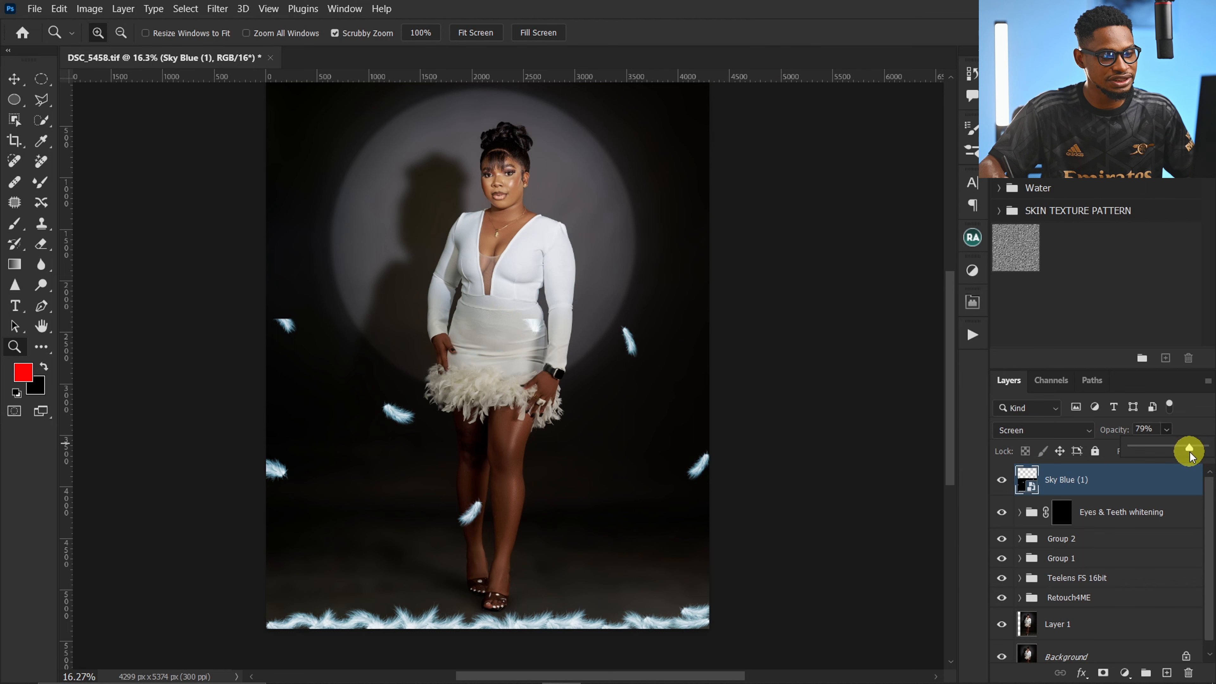
left_click_drag(1189, 453, 1187, 452)
mouse_move(598, 603)
left_mouse_down()
mouse_move(643, 593)
mouse_move(589, 589)
left_mouse_up()
Step: Add a Hue/Saturation adjustment layer clipped to the Sky Blue (1) overlay
left_click(972, 271)
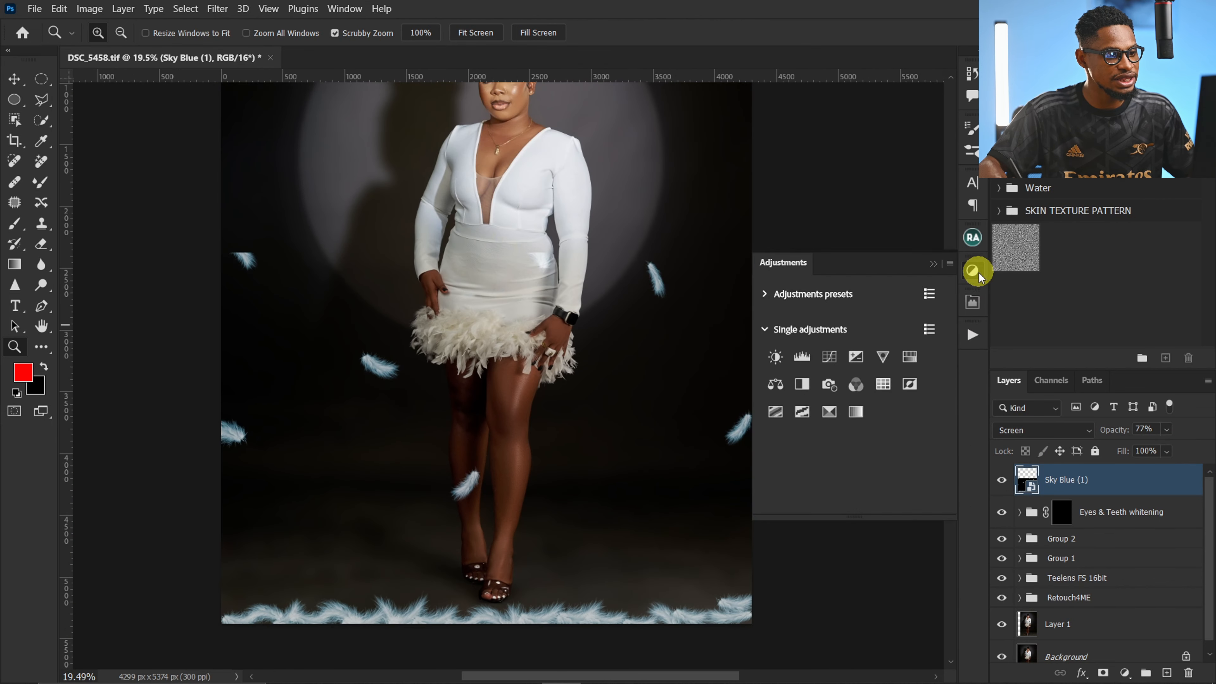
left_click(910, 356)
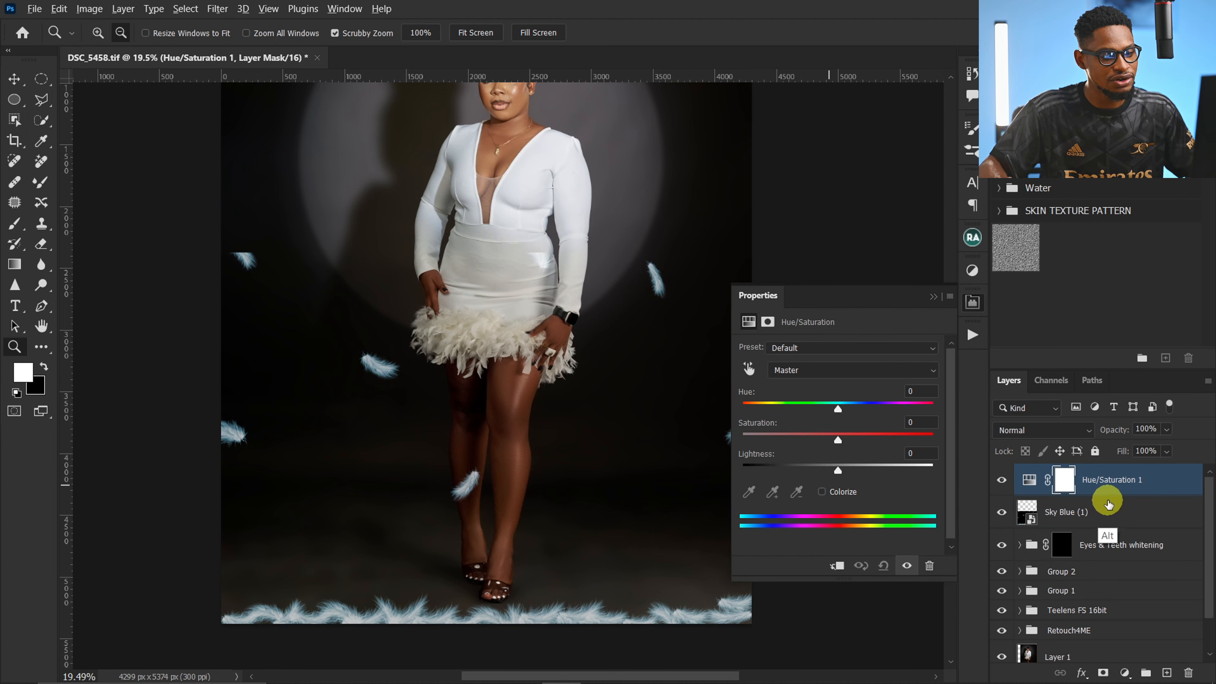
left_click(1109, 495, "alt")
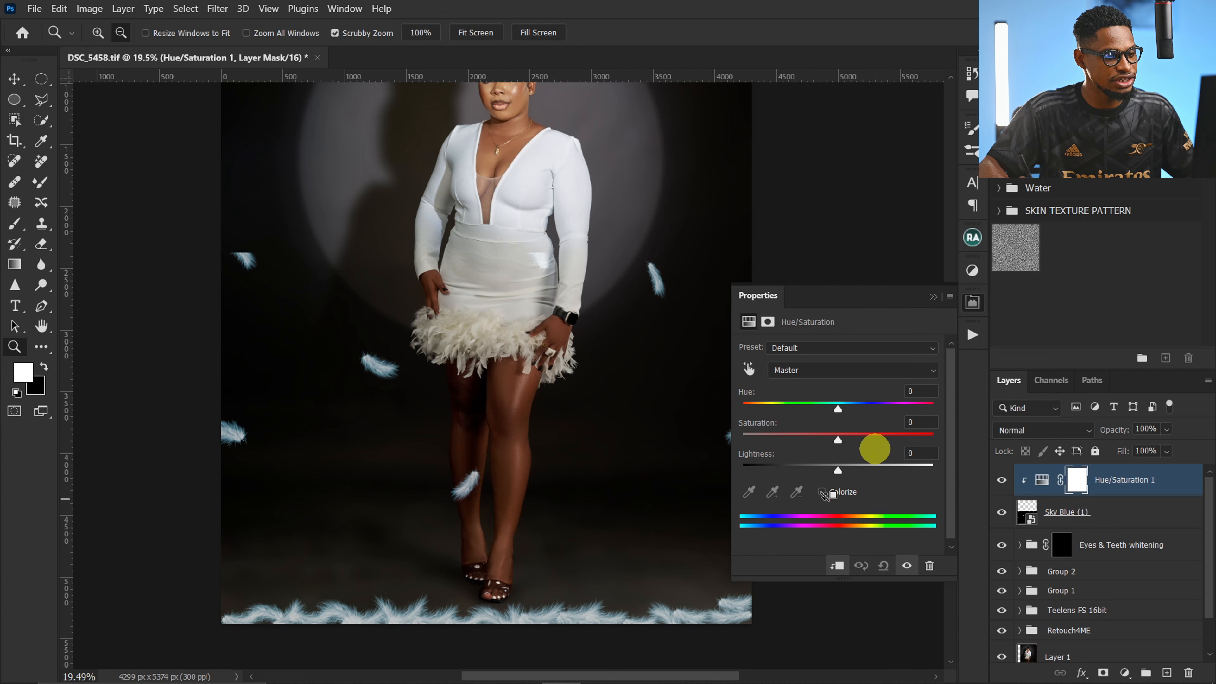
Step: Colorize the feathers with hue 222 and saturation 1 to neutralize their blue tint
left_click(822, 492)
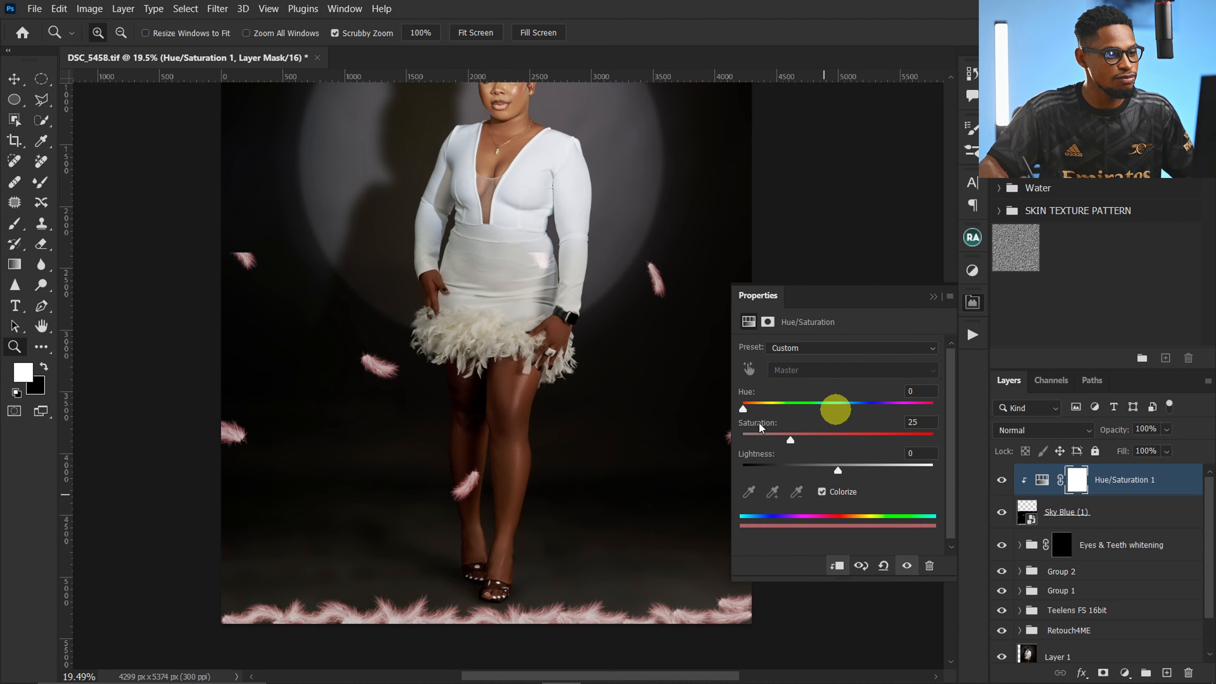
left_click(768, 407)
left_click_drag(811, 410, 838, 425)
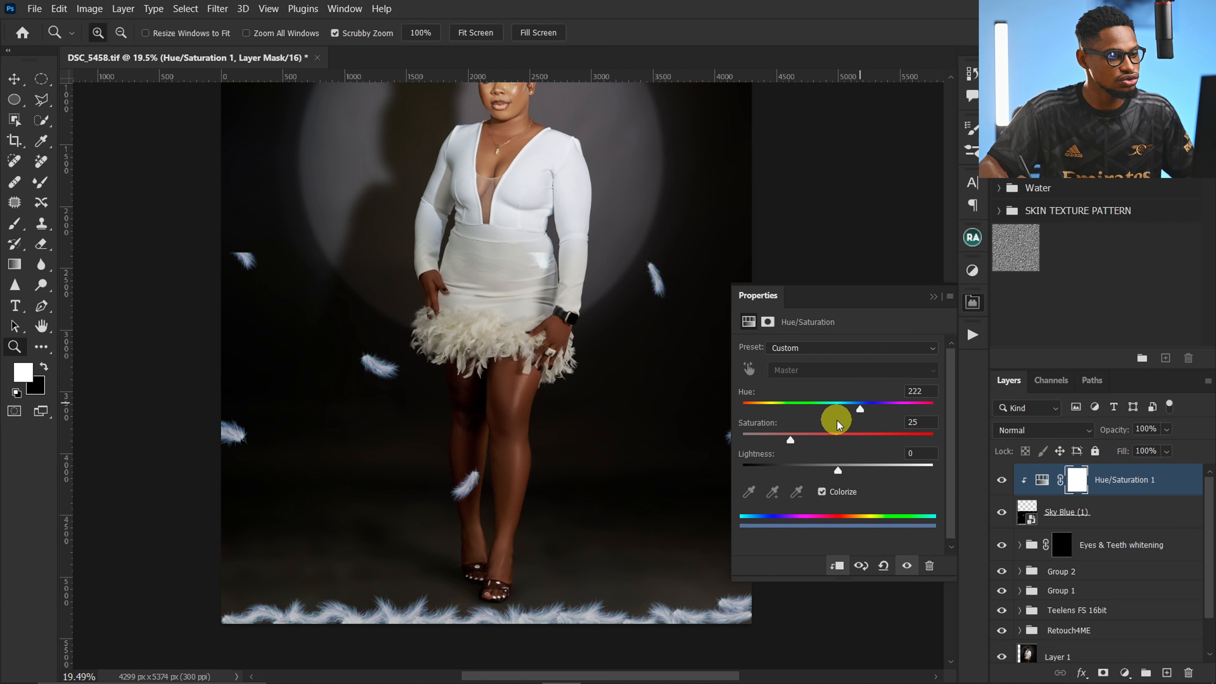
left_click_drag(761, 444, 753, 445)
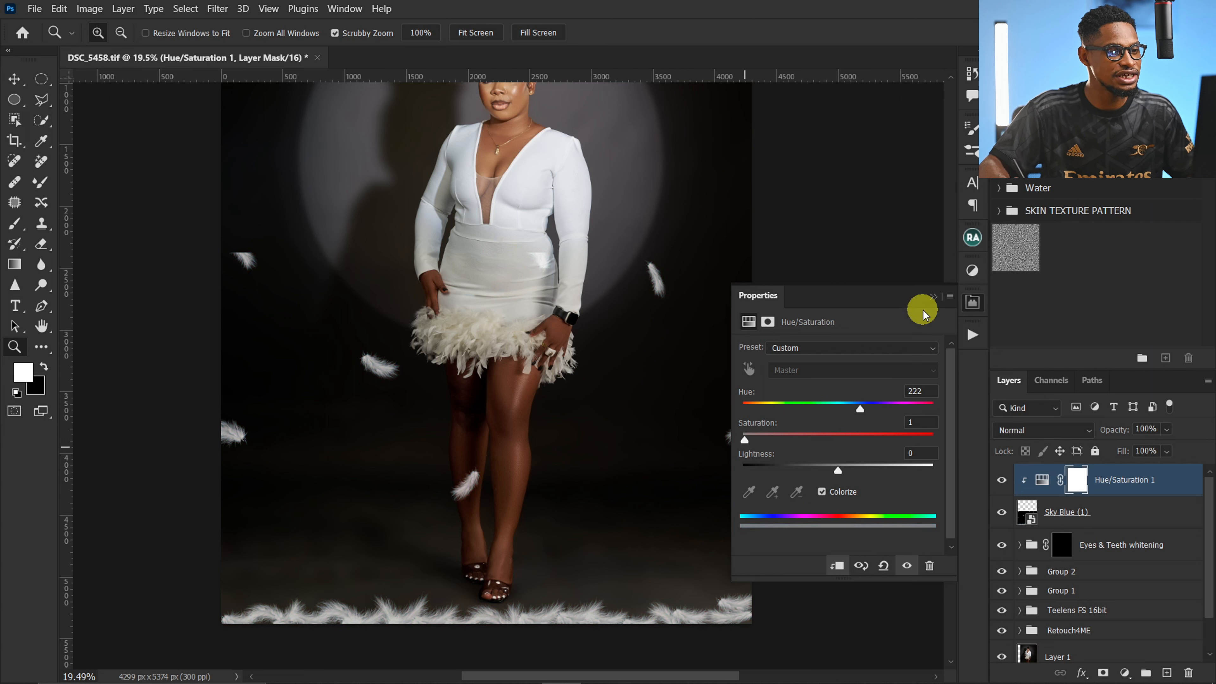
left_click(933, 296)
Step: Lower the Hue/Saturation layer's opacity to 76%
left_click_drag(704, 434, 671, 437)
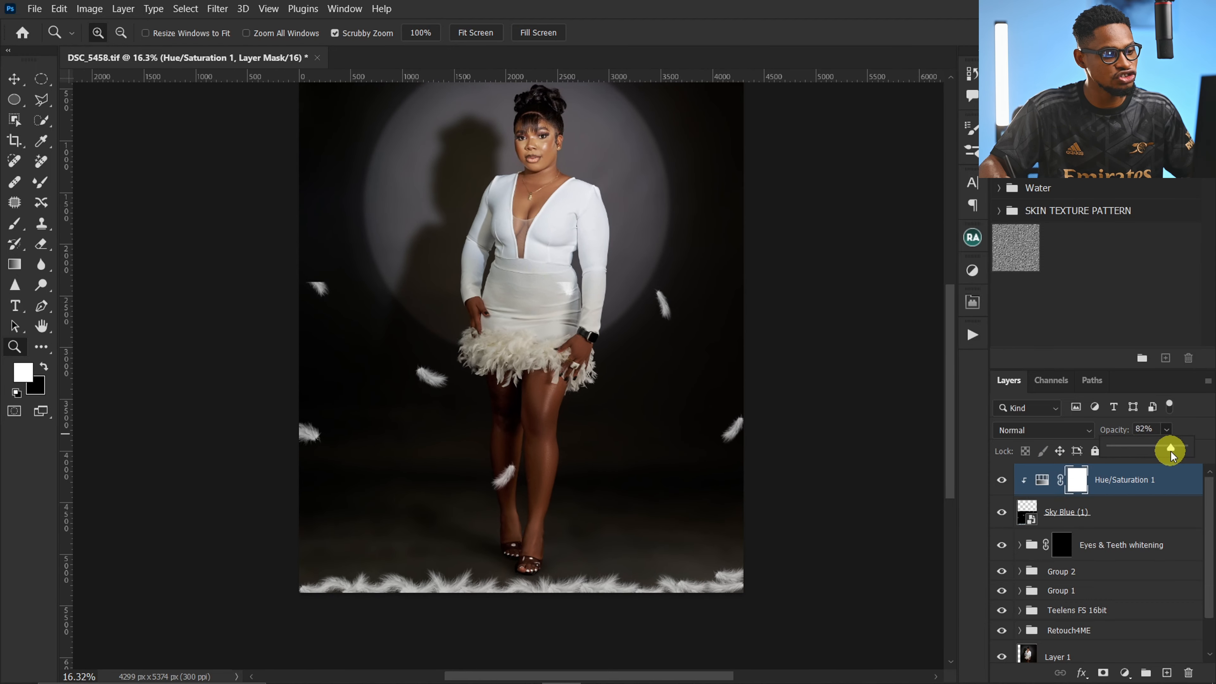
left_click_drag(1169, 451, 1167, 452)
left_click_drag(654, 416, 598, 413)
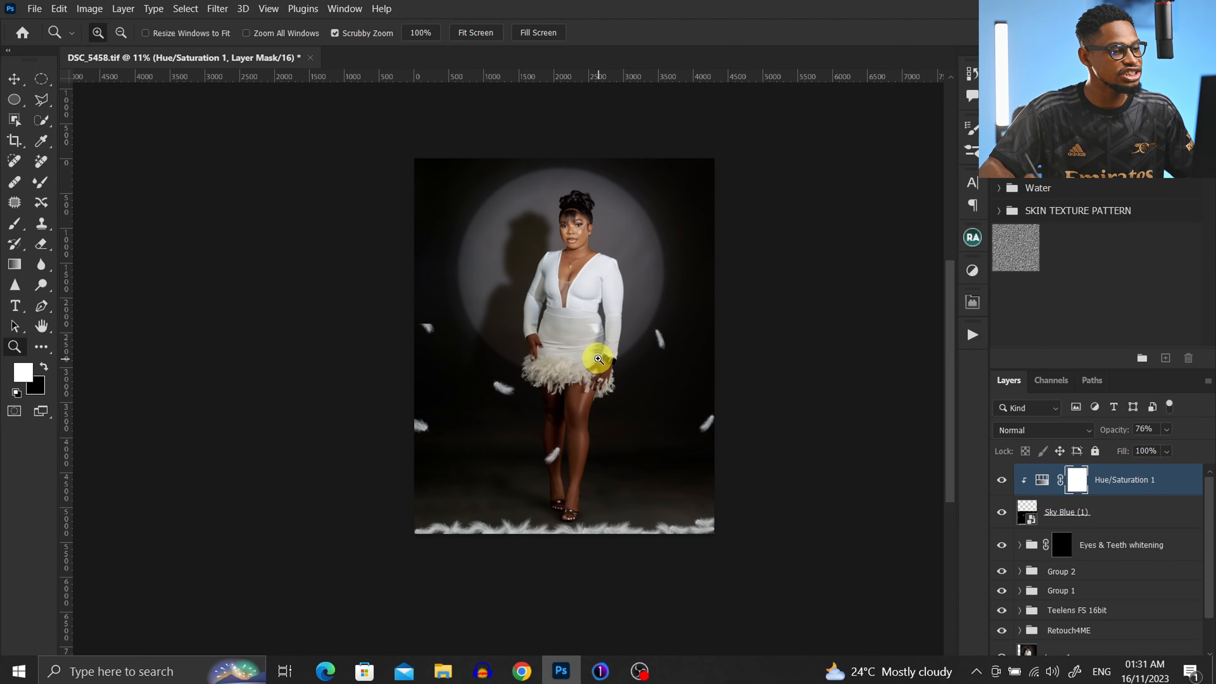
Step: Place the Sky Blue (50) overlay from the Blue Feathers folder into the portrait
left_click(448, 671)
left_click(300, 564)
left_click_drag(304, 532, 582, 578)
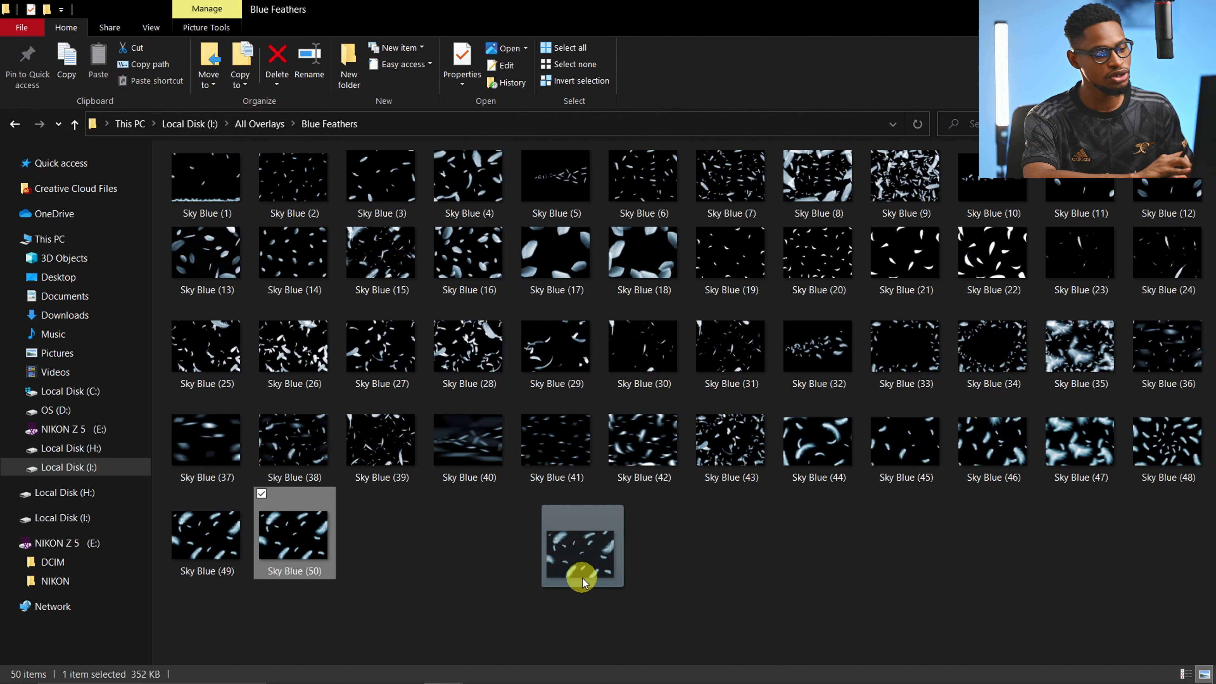
left_click_drag(582, 577, 557, 474)
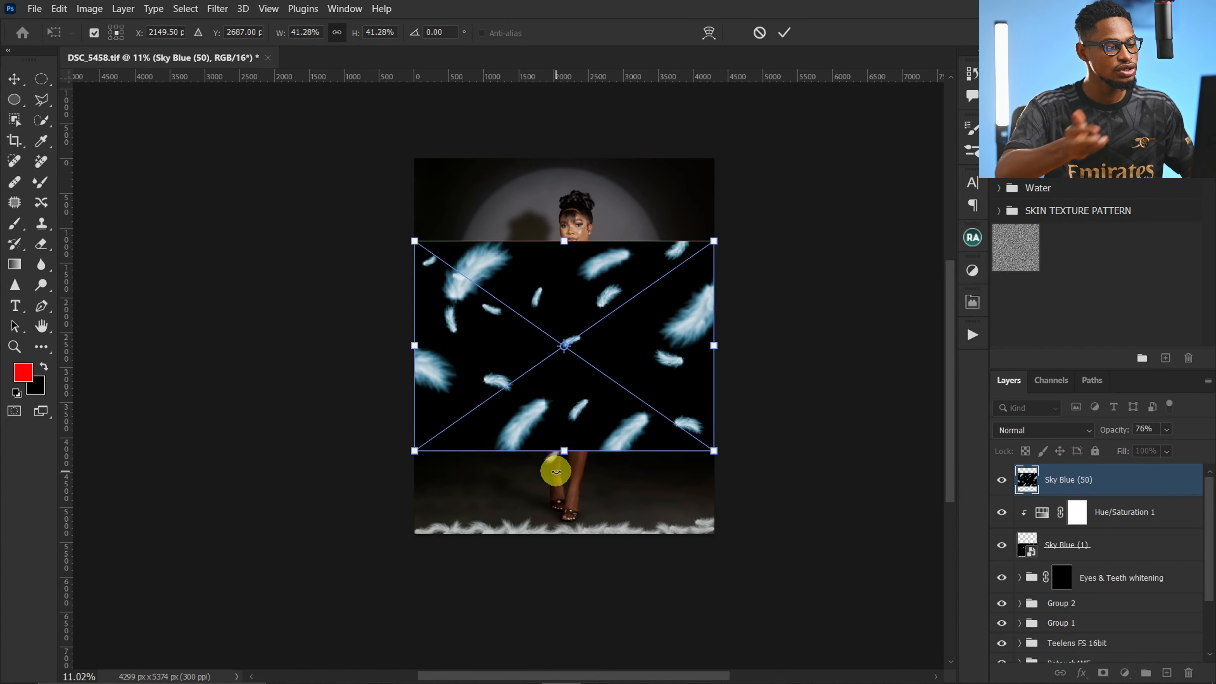
left_click(786, 43)
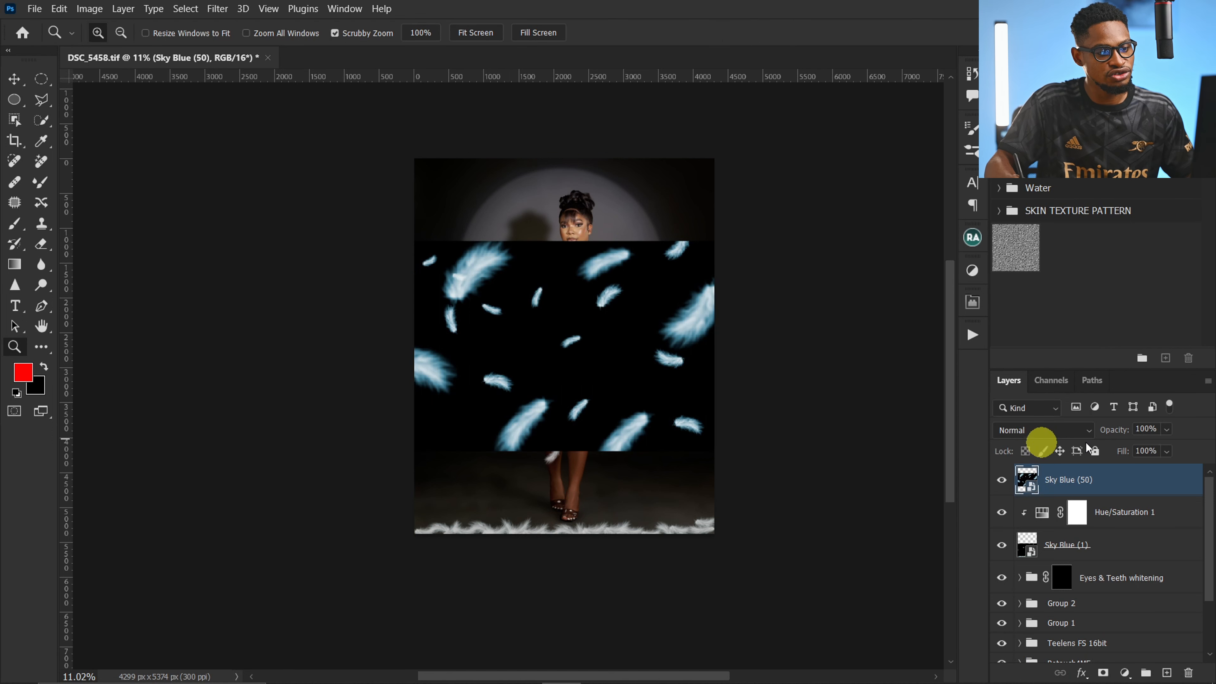
Step: Set the Sky Blue (50) overlay to Screen blending and move it down over the lower body, centred at about Y 3564 px
left_click(1044, 430)
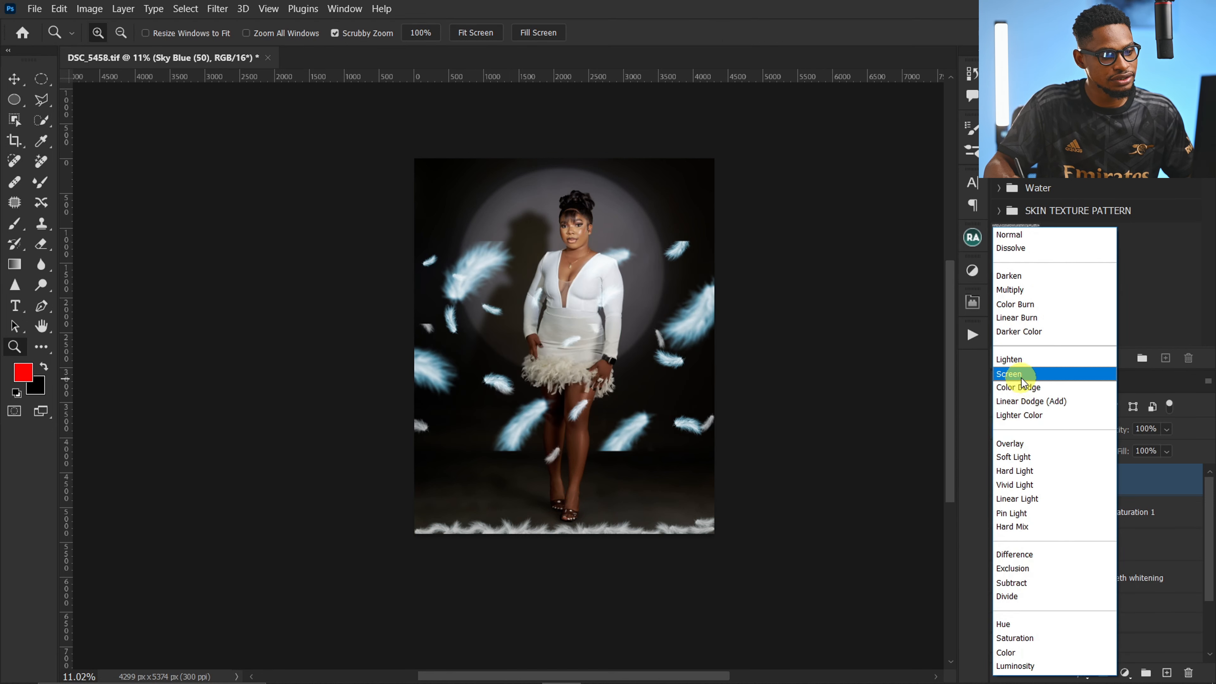
left_click(1025, 375)
key("ctrl+t")
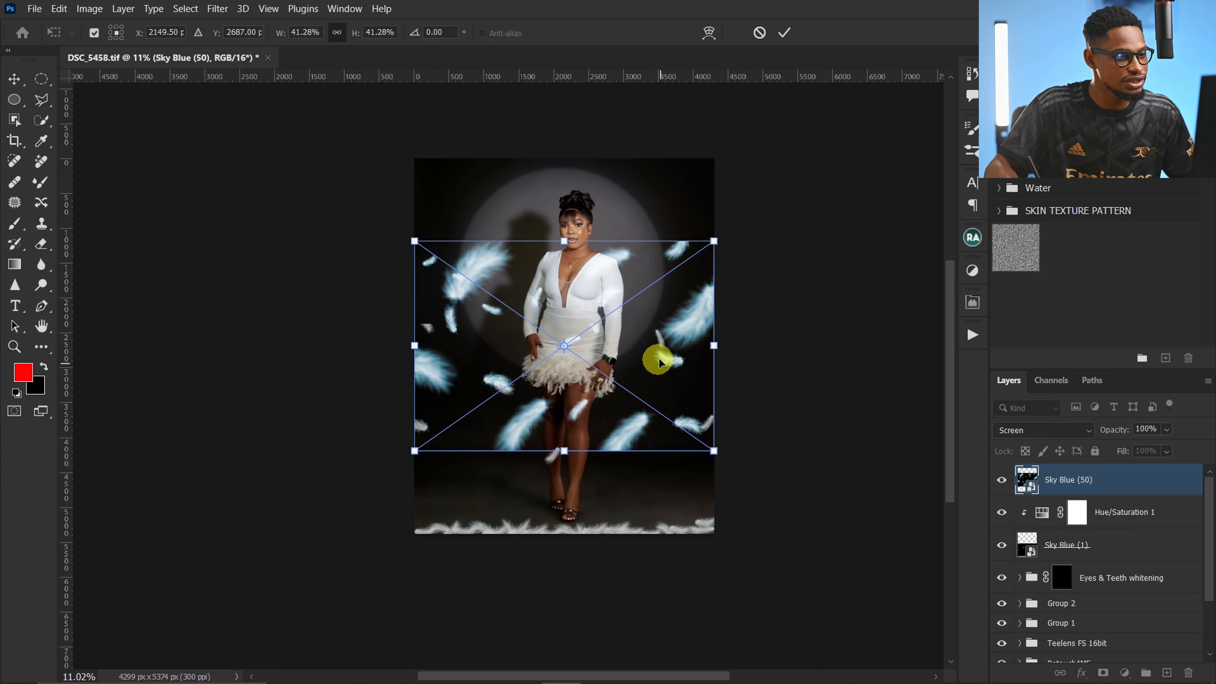
left_click_drag(660, 363, 656, 425)
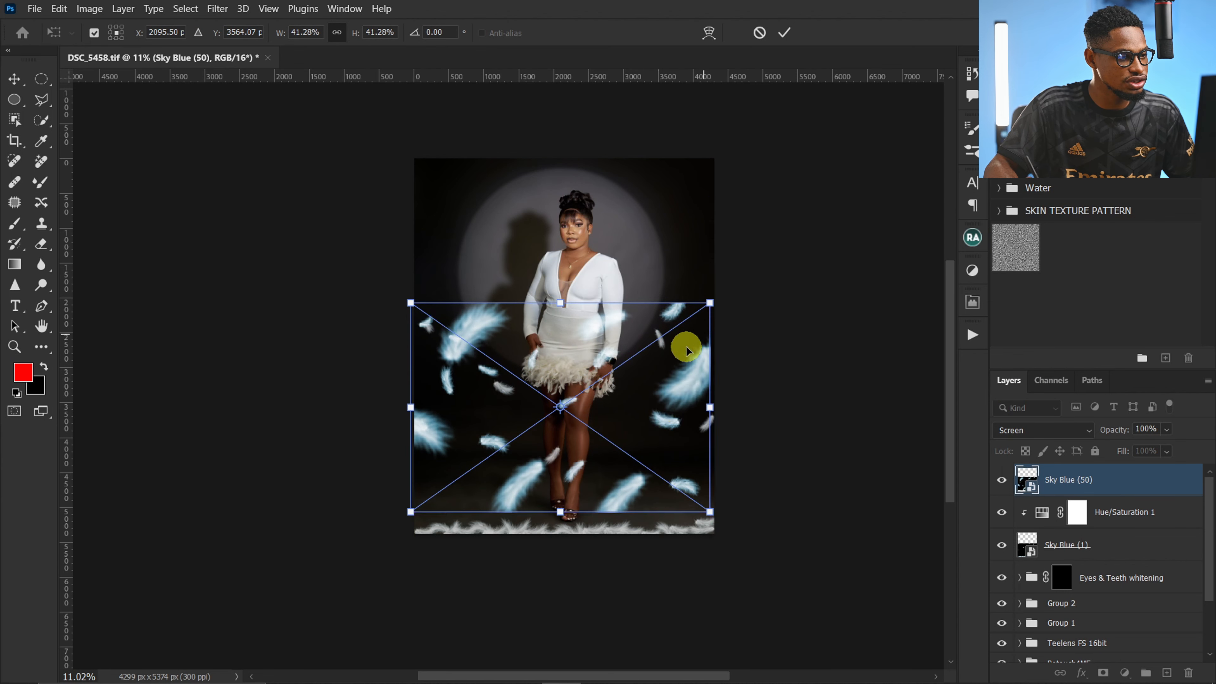
left_click(784, 34)
key("z")
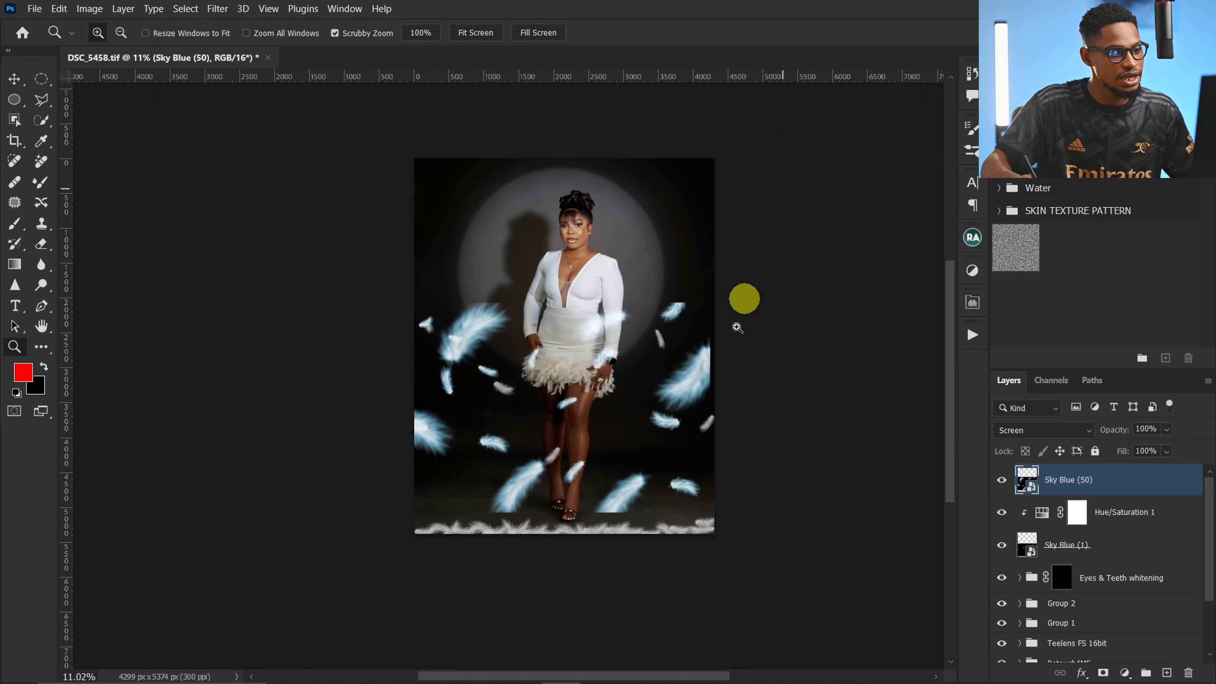
Step: Duplicate the Hue/Saturation 1 adjustment above Sky Blue (50) and clip the copy to that feather layer
left_click(1125, 519)
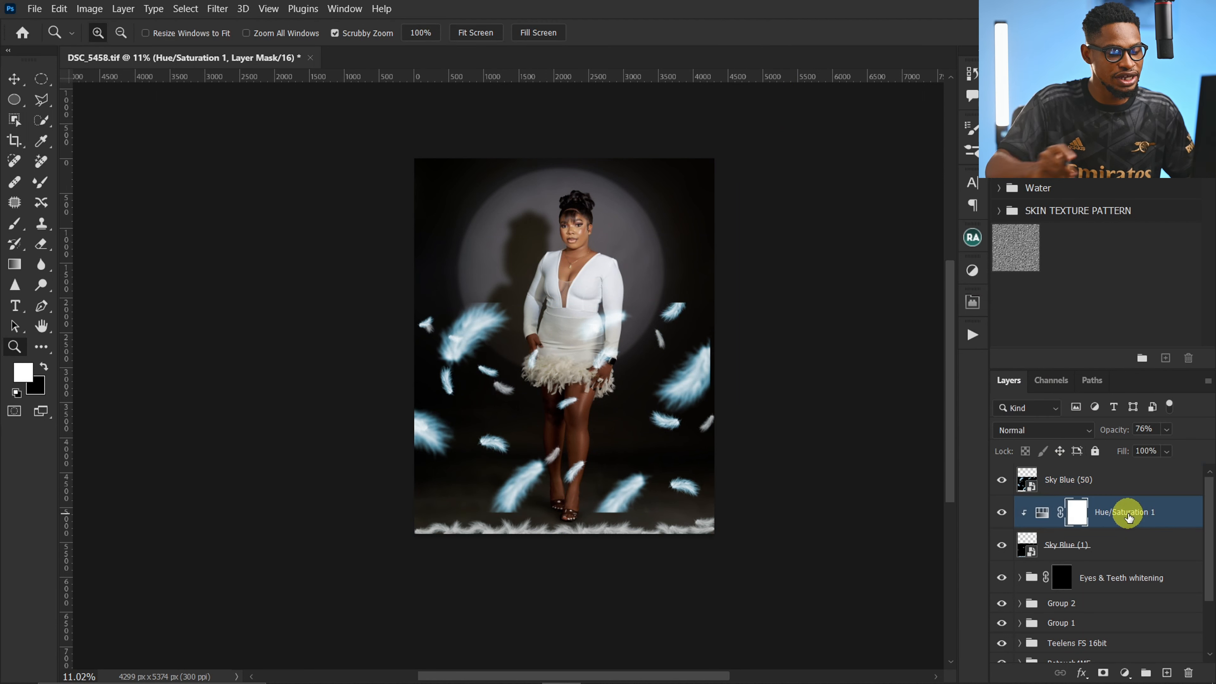
key("ctrl+j")
left_click_drag(1108, 510, 1096, 470)
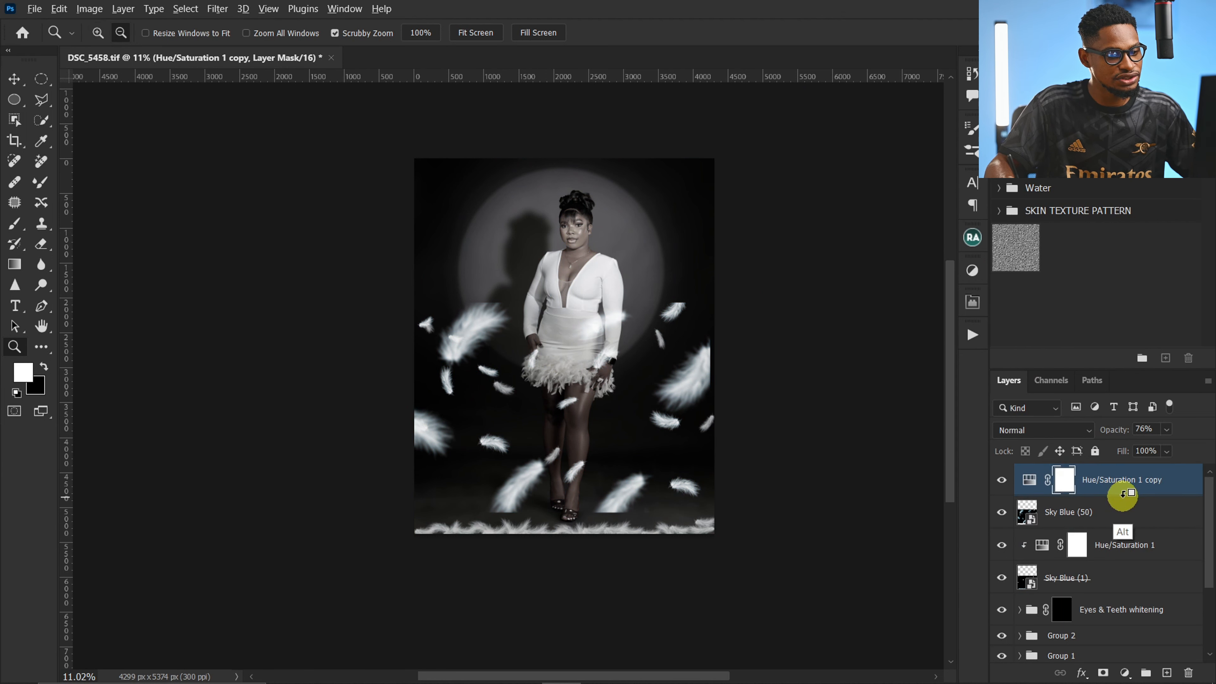
left_click(1123, 496, "alt")
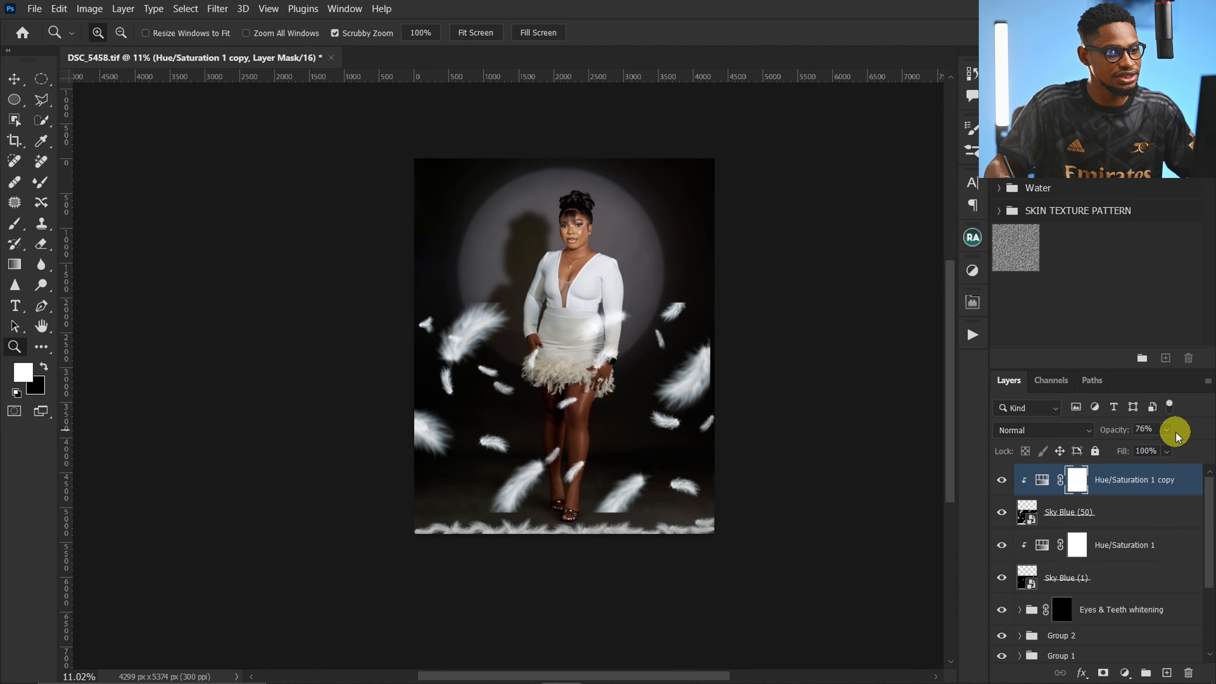
Step: Add a layer mask to Sky Blue (50) and paint black over the large feather beside the woman's shadow
left_click_drag(621, 354, 637, 545)
left_click_drag(882, 321, 784, 350)
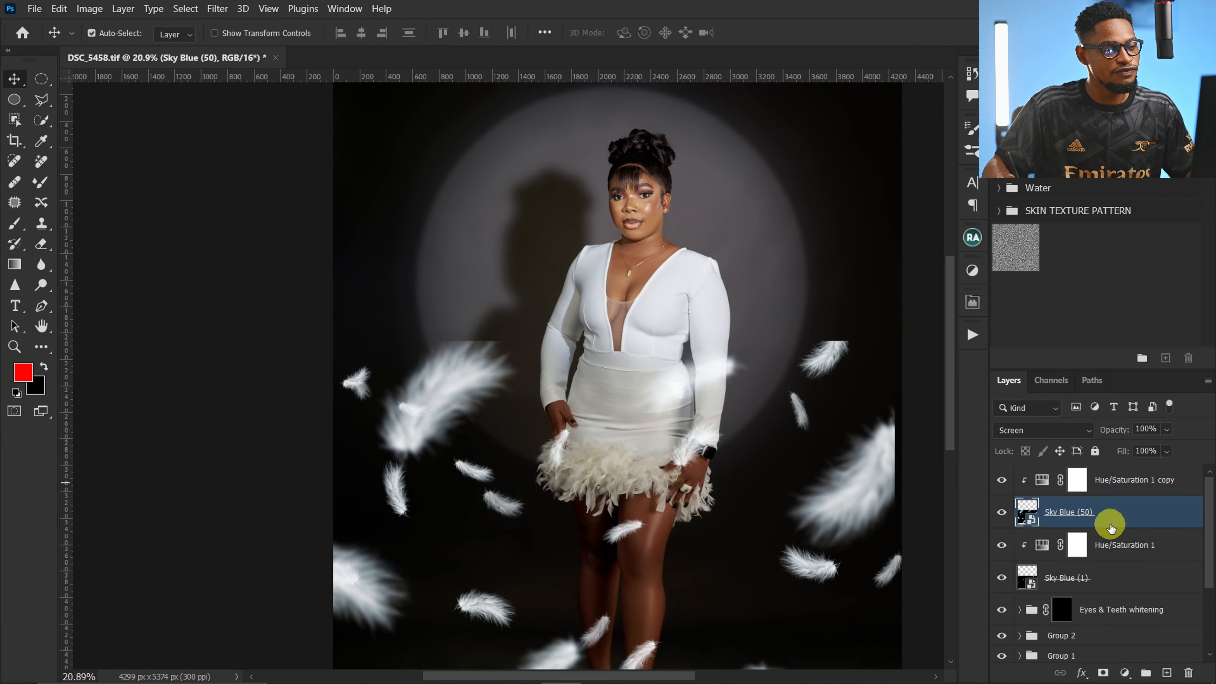
left_click(1060, 515)
left_click(1058, 518)
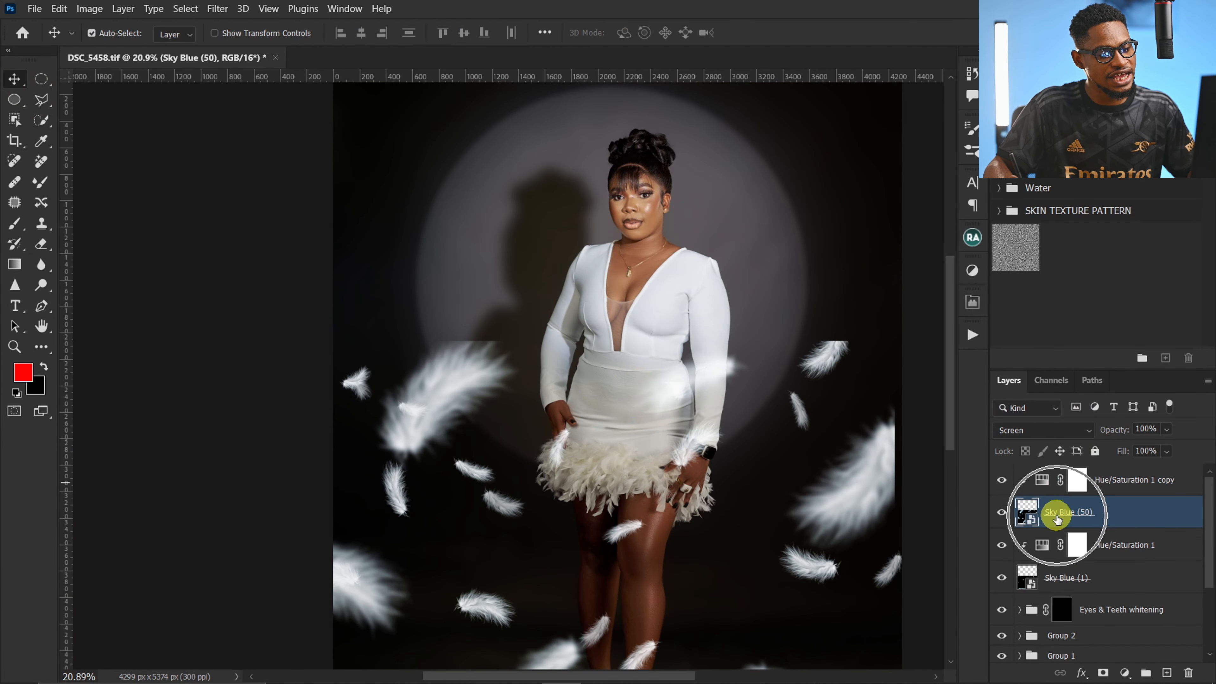
left_click(1104, 673)
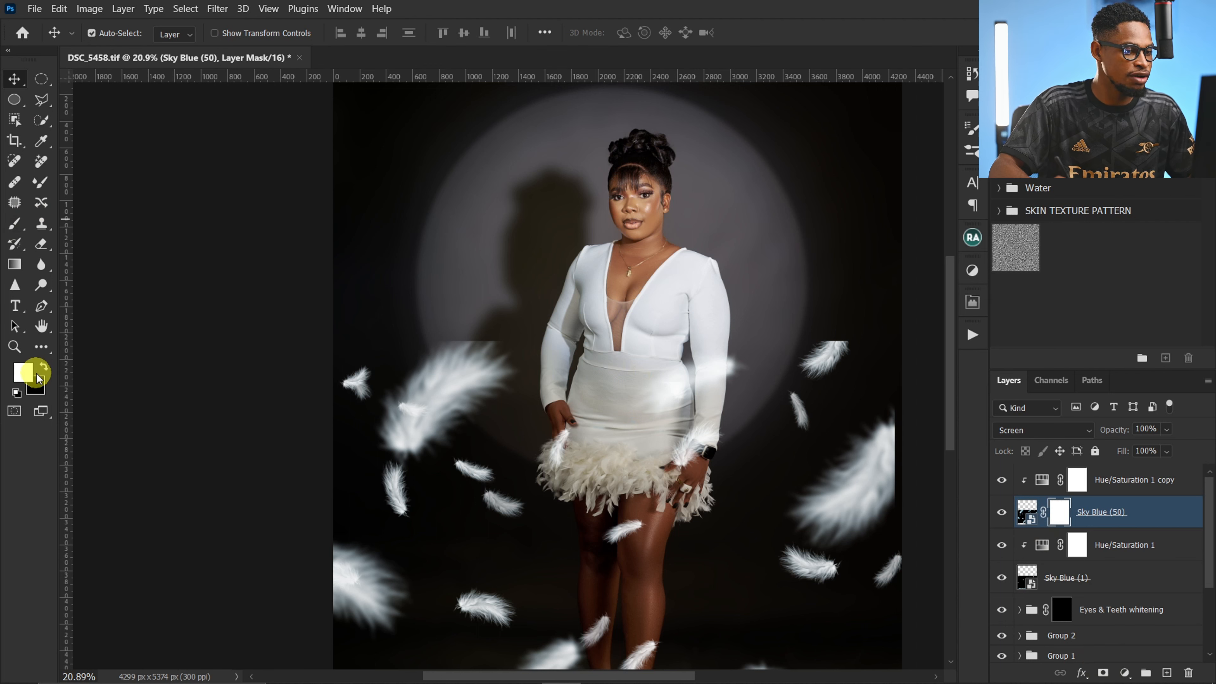
left_click(15, 223)
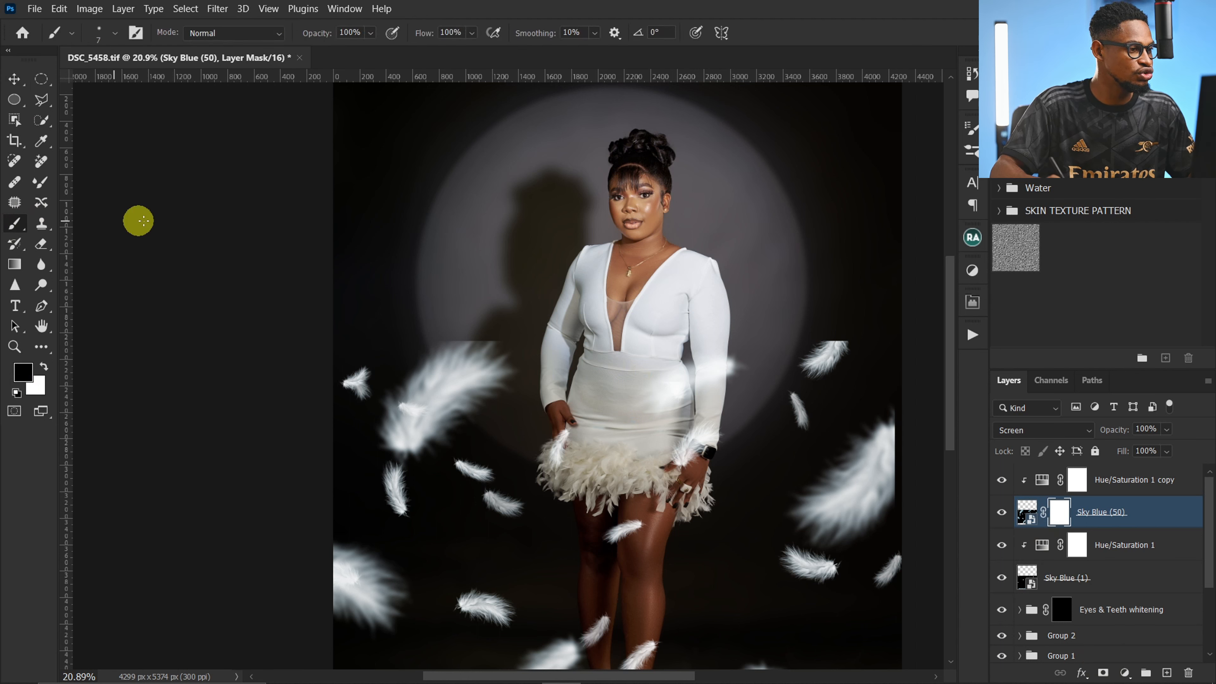
key("bracketright")
key("bracketright")
key("bracketright")
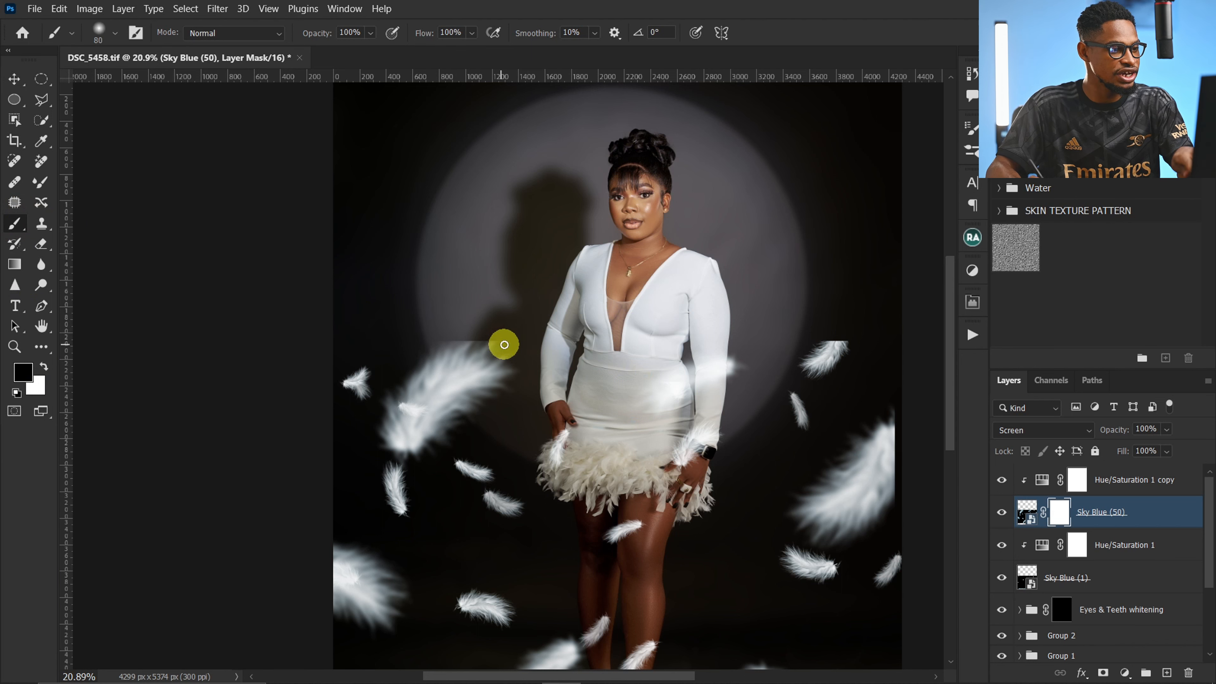
key("bracketright")
key("bracketright")
key("bracketright")
key("bracketright")
key("bracketright")
key("bracketright")
key("bracketright")
key("bracketright")
mouse_move(505, 344)
left_mouse_down()
mouse_move(448, 337)
mouse_move(483, 342)
mouse_move(421, 353)
mouse_move(497, 370)
mouse_move(388, 462)
mouse_move(486, 399)
left_mouse_up()
Step: Mask out the Sky Blue (50) feathers over the dress and beside her raised-side arm using a 600 px black brush
key("bracketright")
key("bracketright")
key("bracketright")
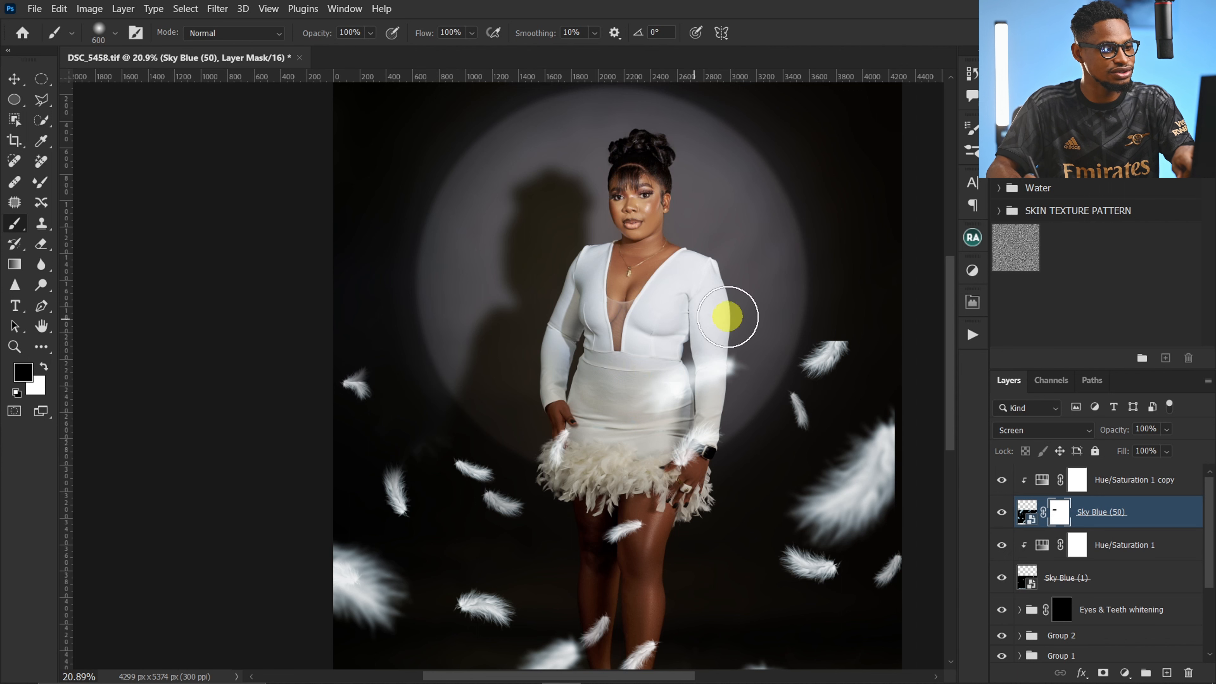
mouse_move(891, 339)
left_mouse_down()
mouse_move(823, 324)
mouse_move(578, 402)
left_mouse_up()
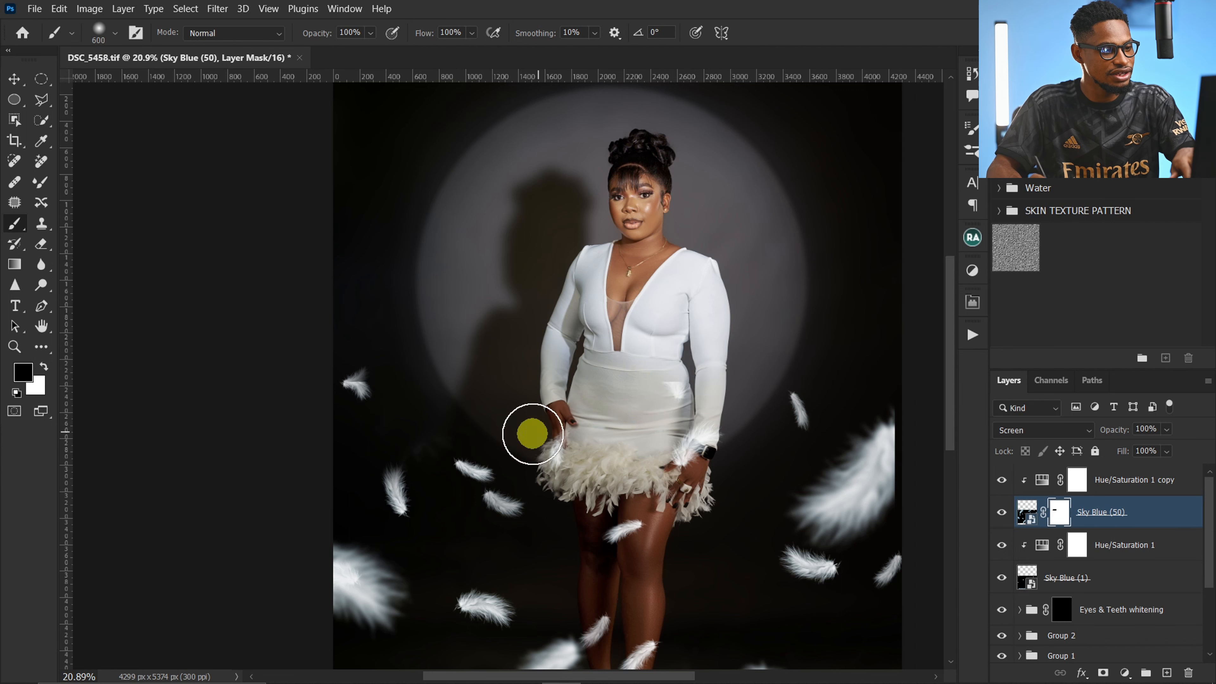
Step: Add a layer mask to Sky Blue (1) and paint black across the overlay at the woman's waist level
left_click(1028, 565)
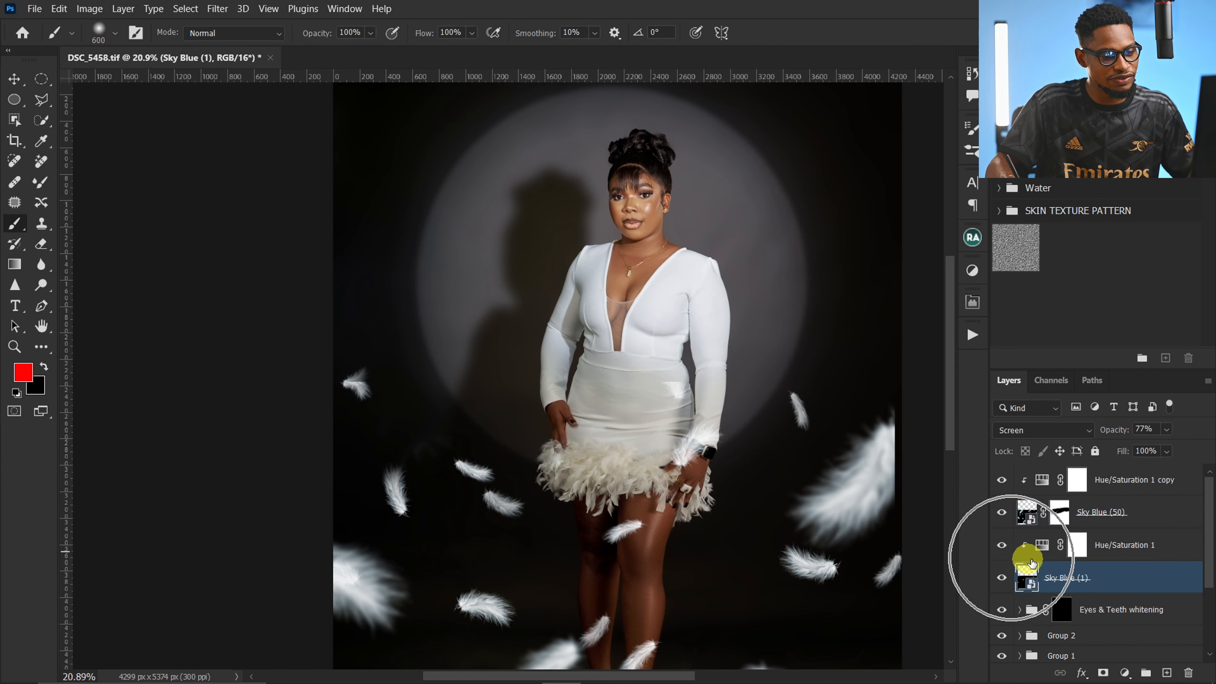
left_click(1103, 672)
mouse_move(707, 444)
left_mouse_down()
mouse_move(532, 399)
mouse_move(551, 360)
mouse_move(442, 362)
mouse_move(338, 385)
left_mouse_up()
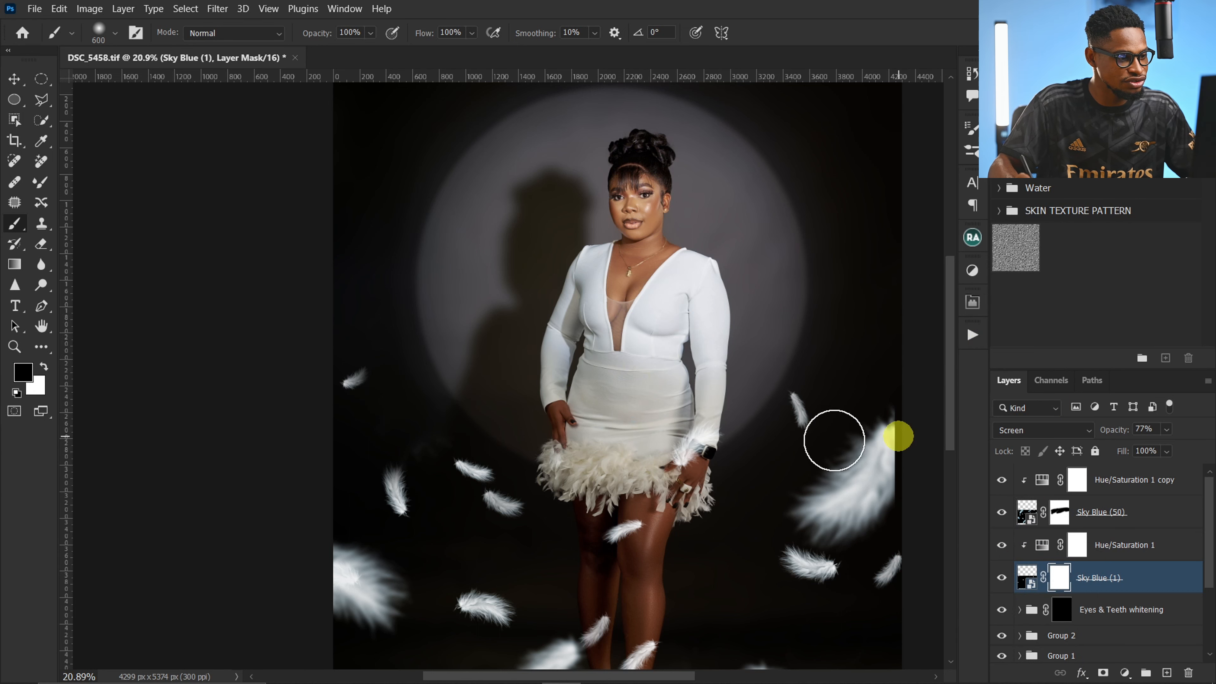
scroll(644, 491, "down", 5)
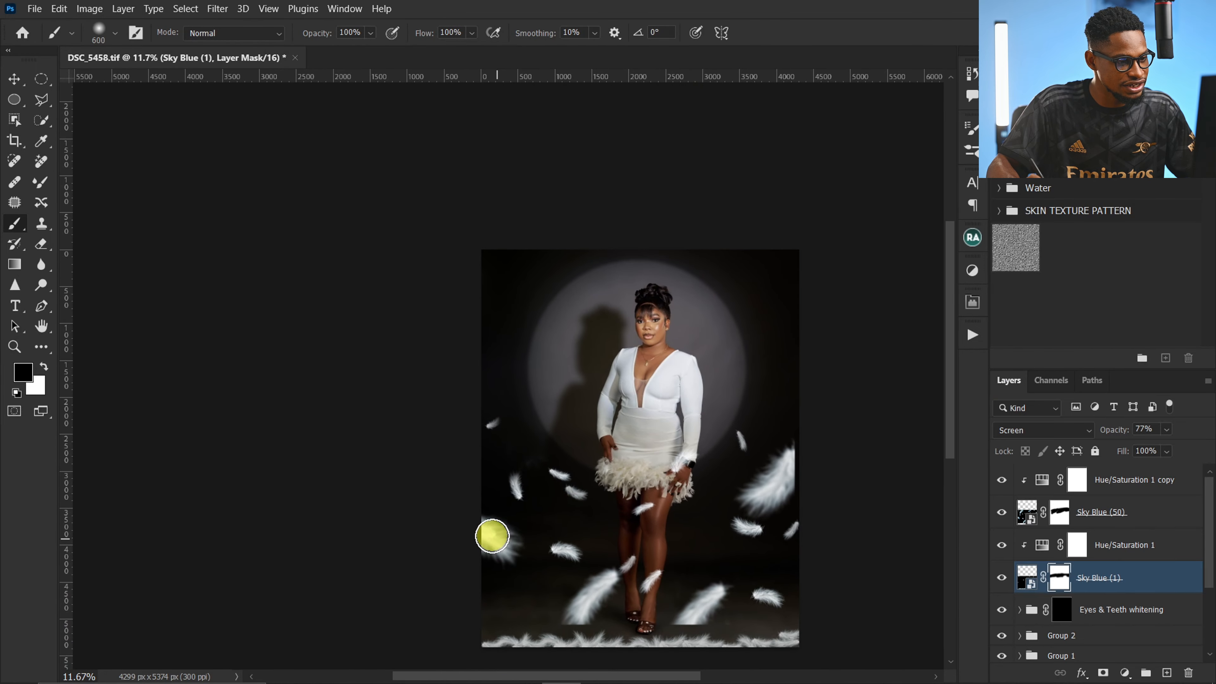
Step: Paint black over the two large cut-off feathers on either side of the woman's feet
left_click(491, 516)
mouse_move(591, 621)
left_mouse_down()
mouse_move(607, 620)
mouse_move(574, 629)
left_mouse_up()
mouse_move(659, 631)
left_mouse_down()
mouse_move(674, 628)
mouse_move(662, 632)
left_mouse_up()
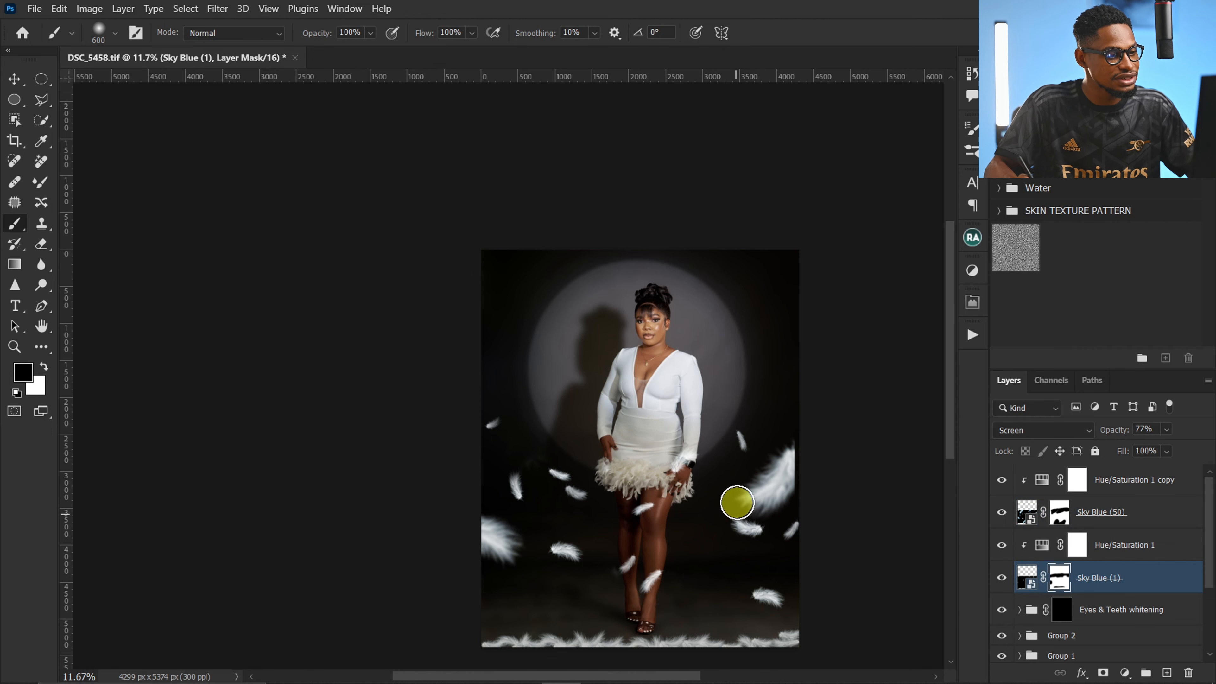
Step: Group the Sky Blue (1) and Sky Blue (50) overlays together with their Hue/Saturation adjustments
key("x")
key("z")
mouse_move(719, 452)
left_mouse_down()
mouse_move(660, 502)
mouse_move(687, 449)
mouse_move(673, 460)
left_mouse_up()
key("b")
left_click(1116, 480)
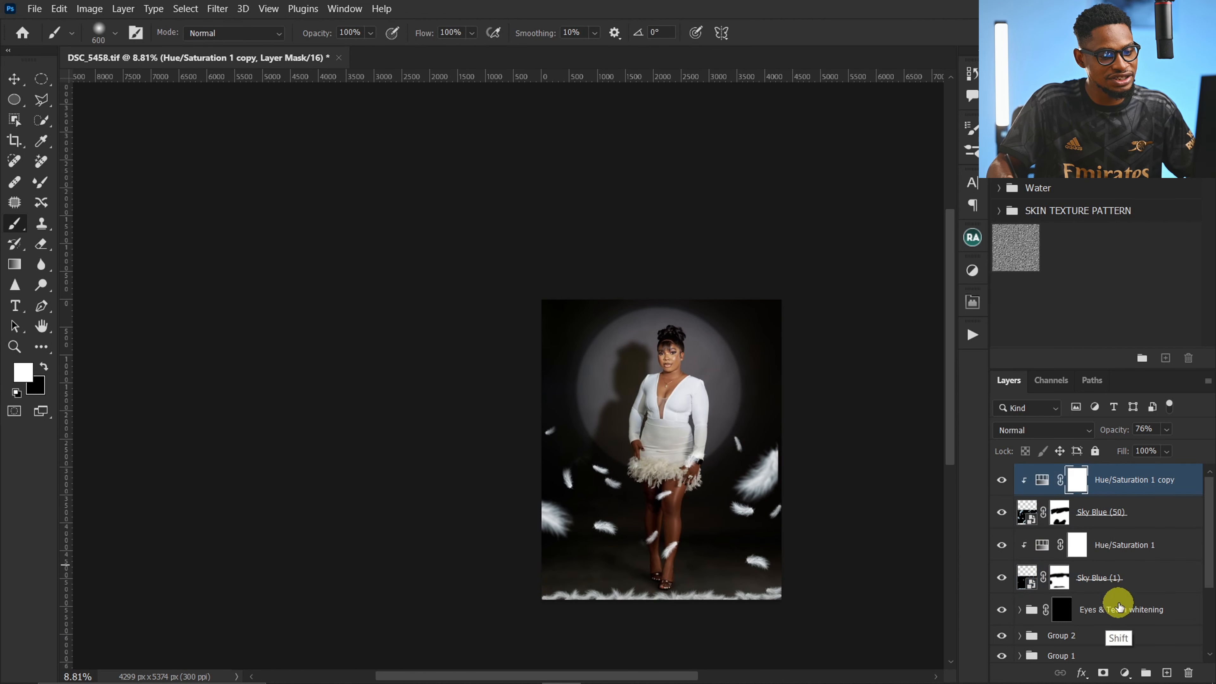
left_click(1117, 577, "shift")
key("ctrl+g")
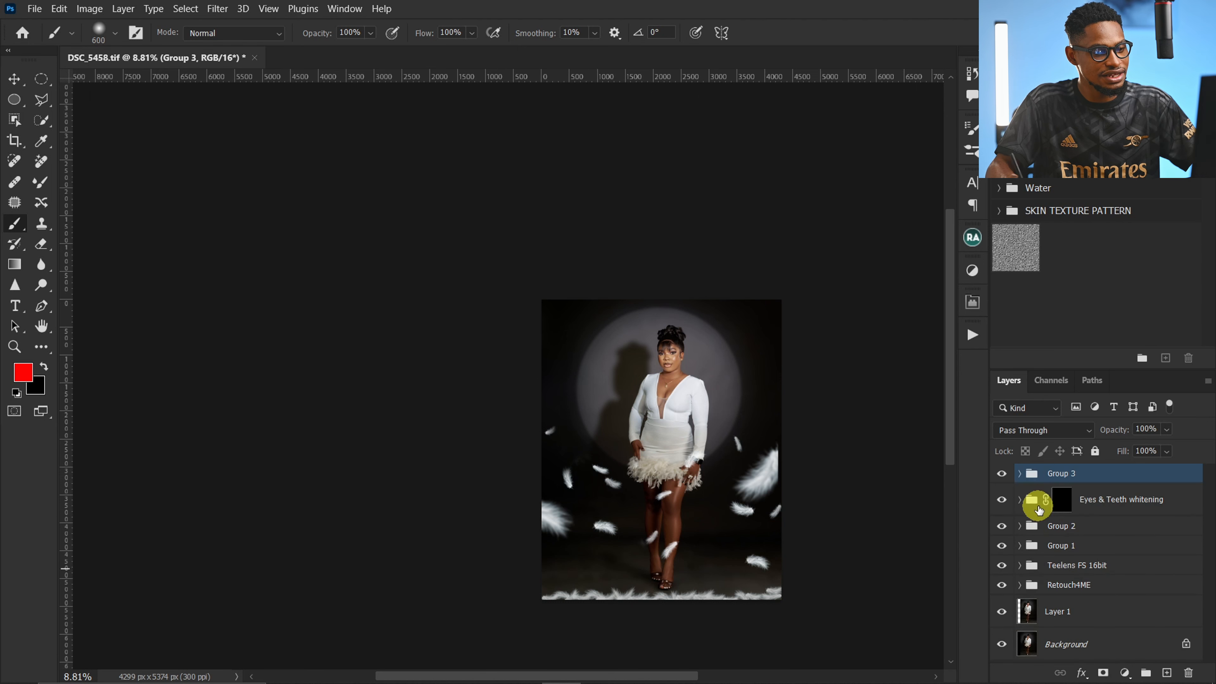
Step: Compare the portrait with and without the feather group, and lower the group's opacity to 48%
left_click(1002, 474)
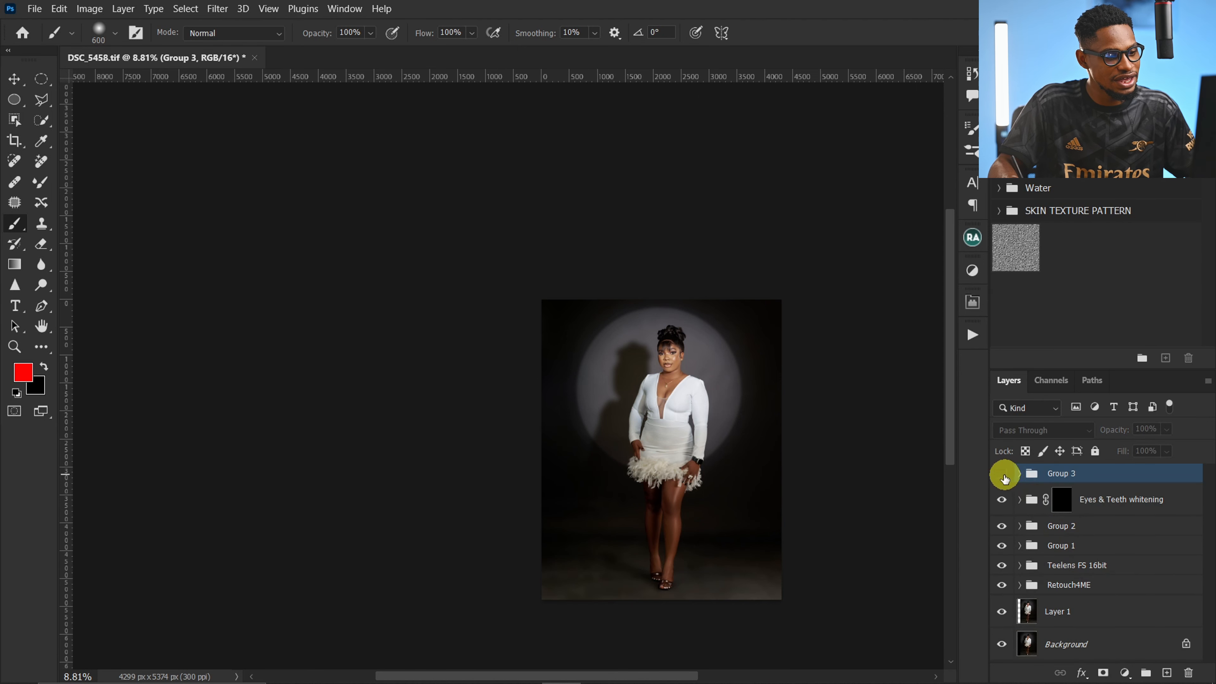
left_click(1002, 474)
left_click(1002, 474)
left_click(1002, 474)
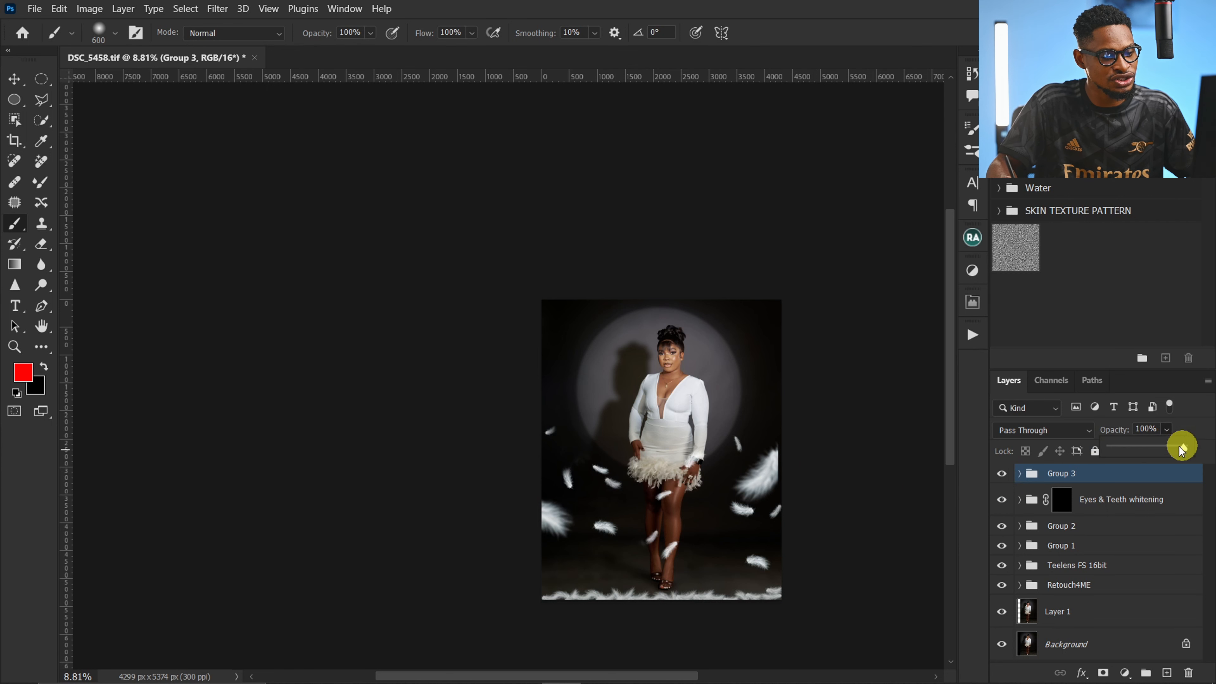
left_click_drag(1179, 447, 1159, 449)
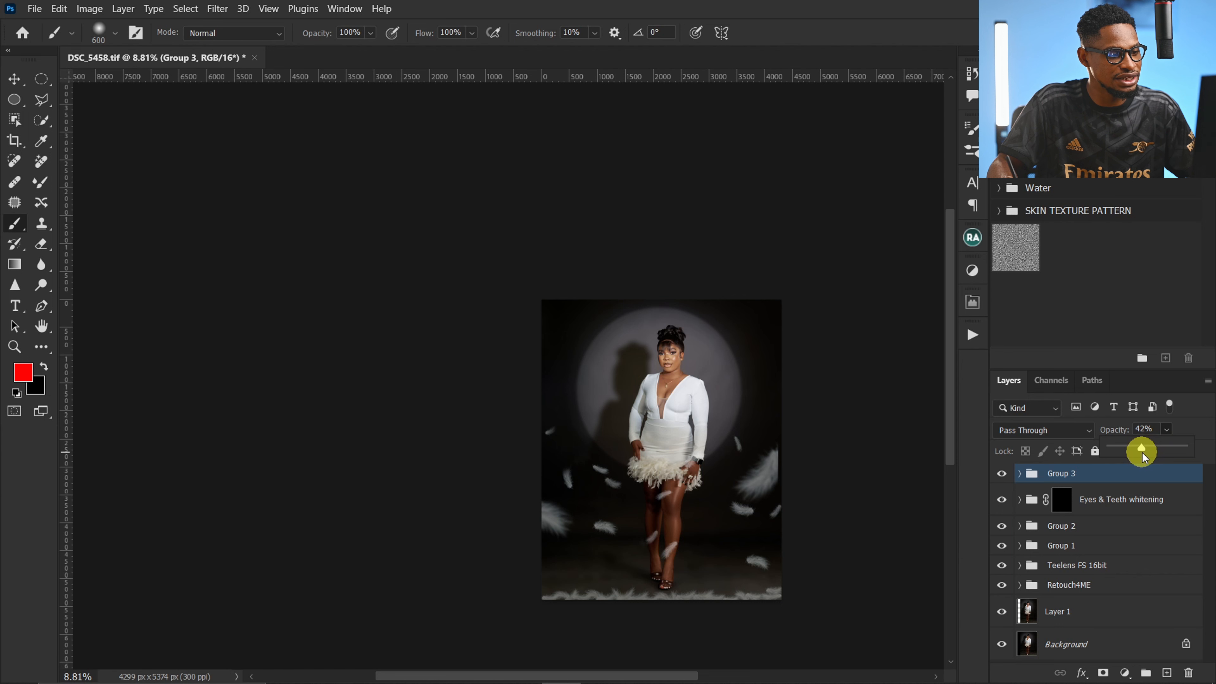
left_click_drag(1142, 453, 1146, 452)
Step: Combine all retouching and effect groups from Group 3 down to Retouch4ME into a single group
key("space")
left_click_drag(638, 433, 477, 333)
key("ctrl+space")
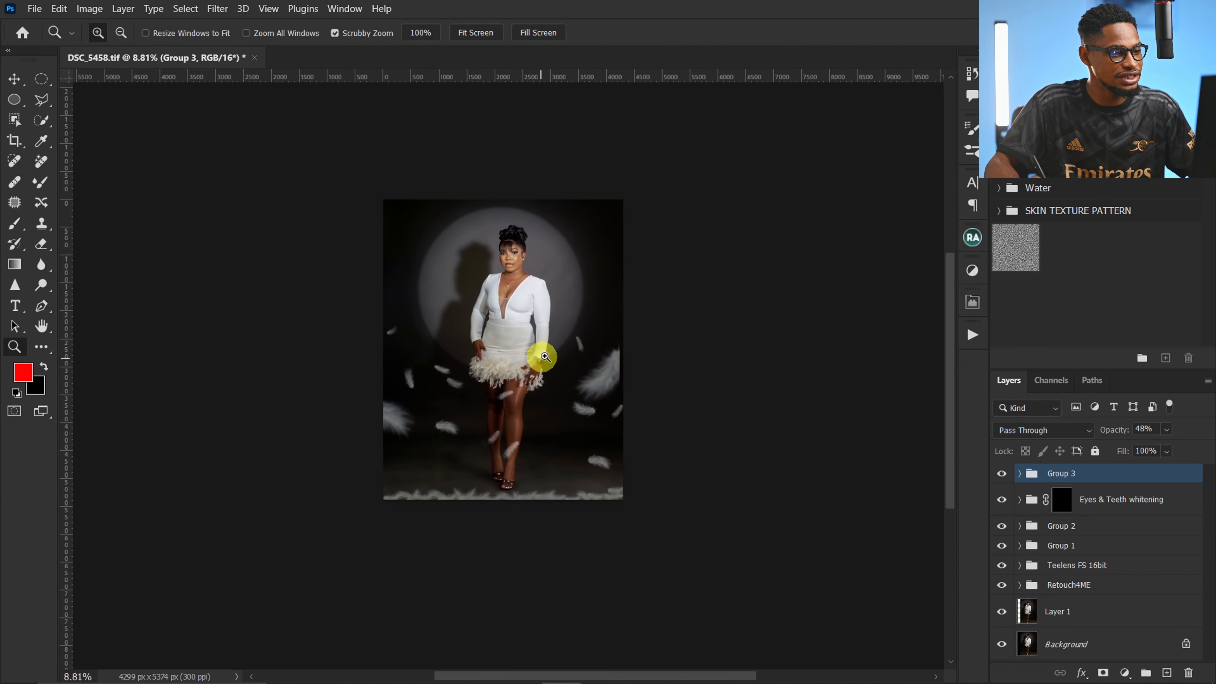
left_click_drag(539, 356, 586, 346)
key("b")
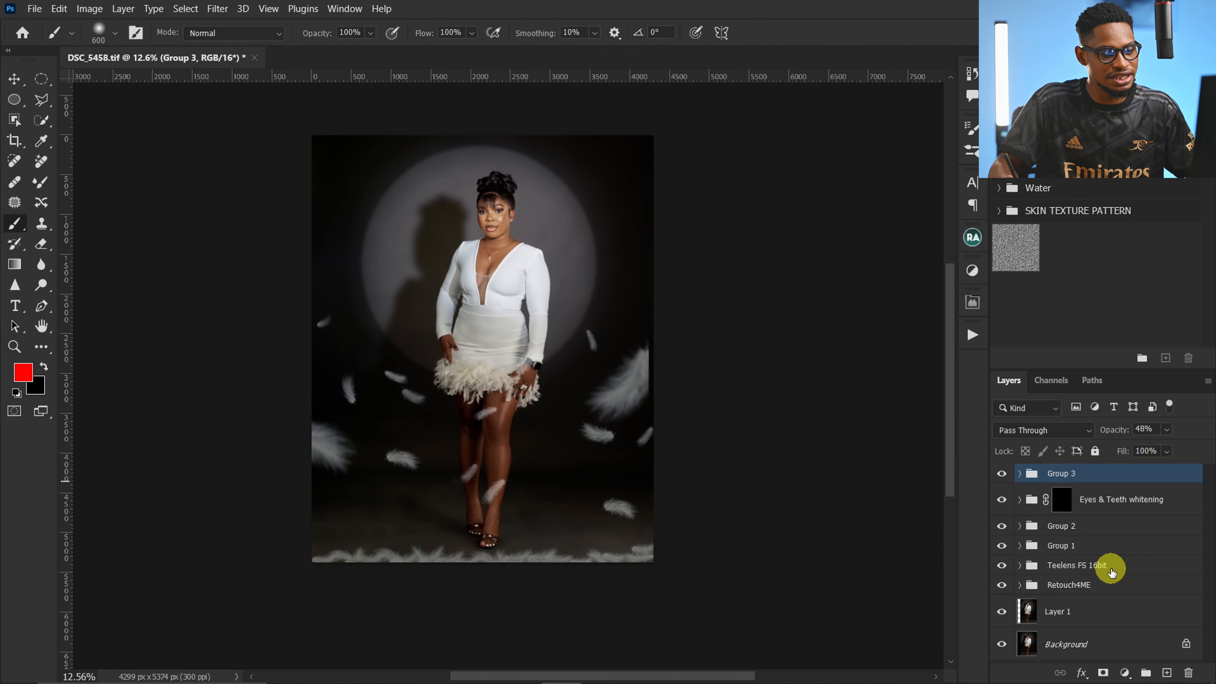
left_click(1110, 585, "shift")
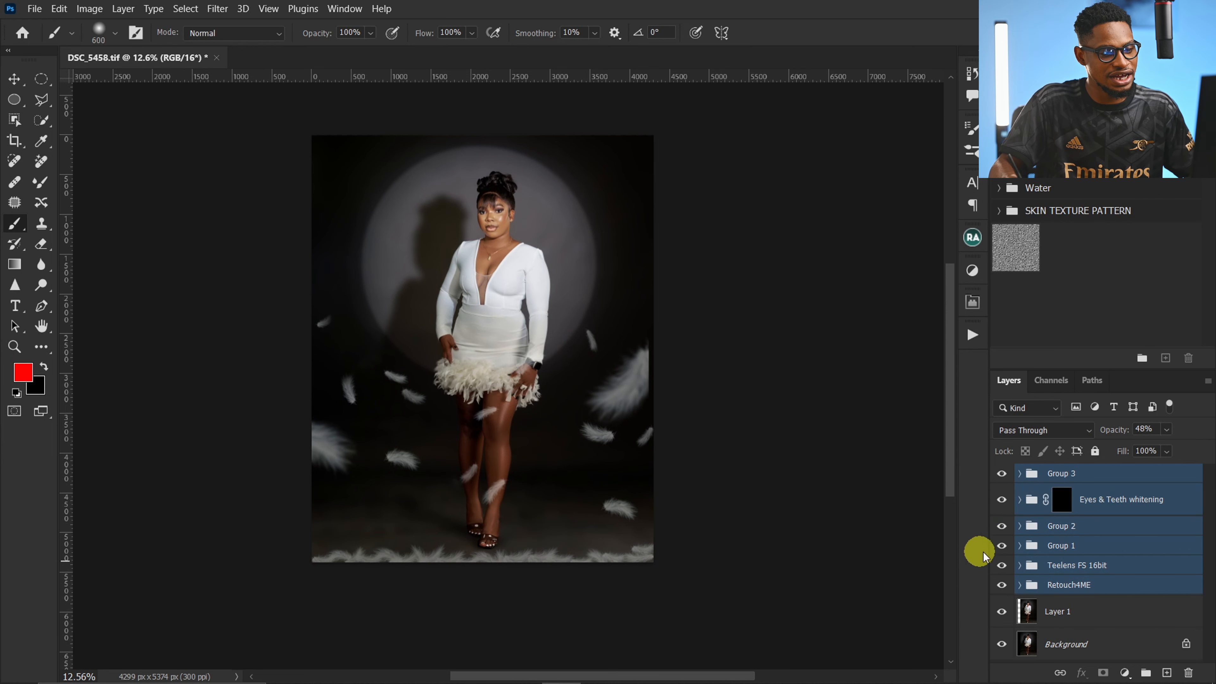
key("ctrl+g")
key("ctrl+g")
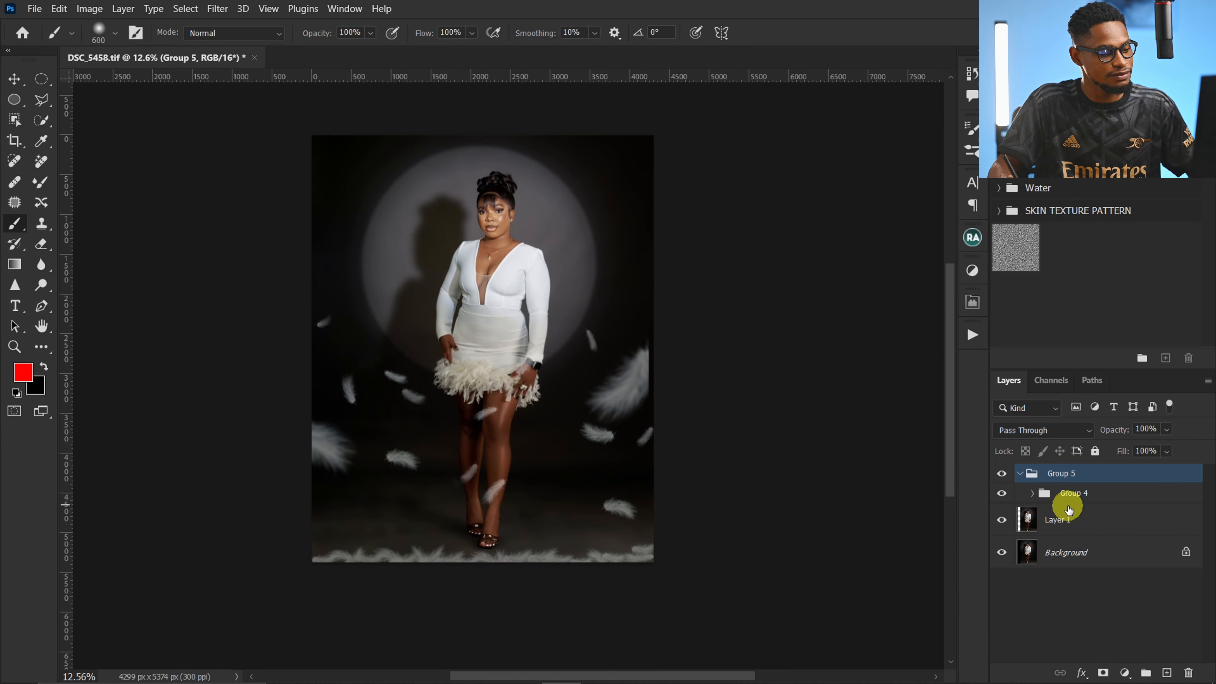
key("ctrl+z")
Step: Toggle the combined group's visibility to compare the original and edited portrait, both close up and in full view
key("z")
left_click(1002, 474)
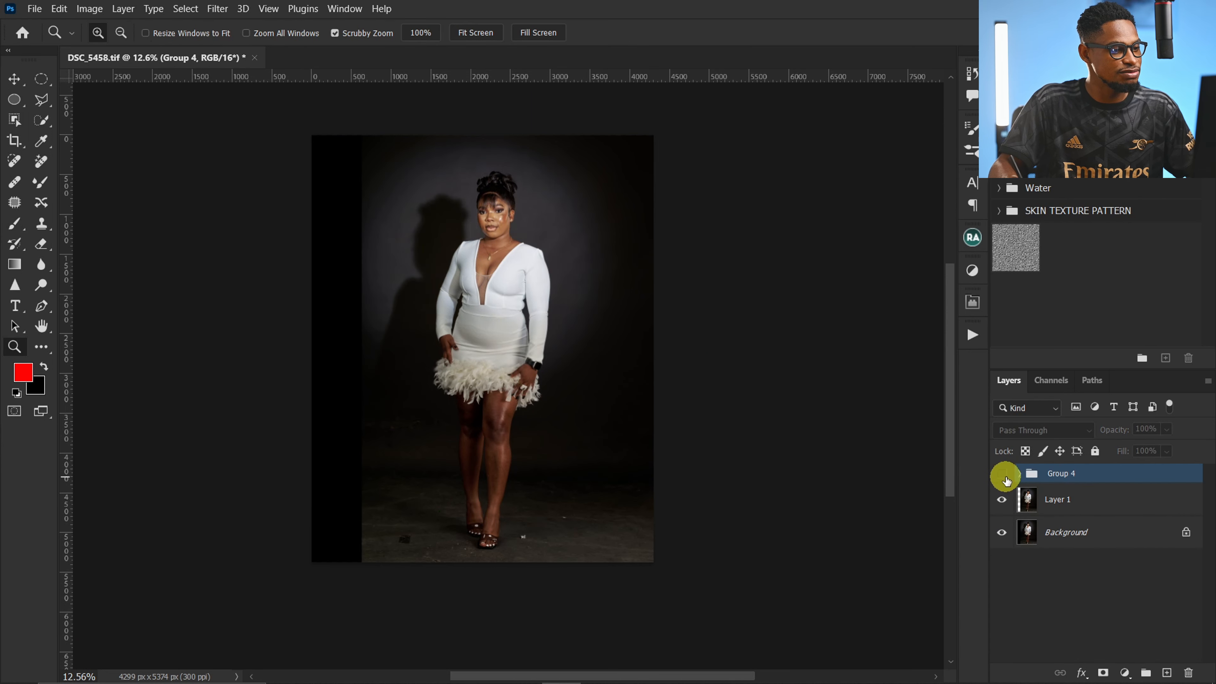
left_click_drag(552, 407, 612, 275)
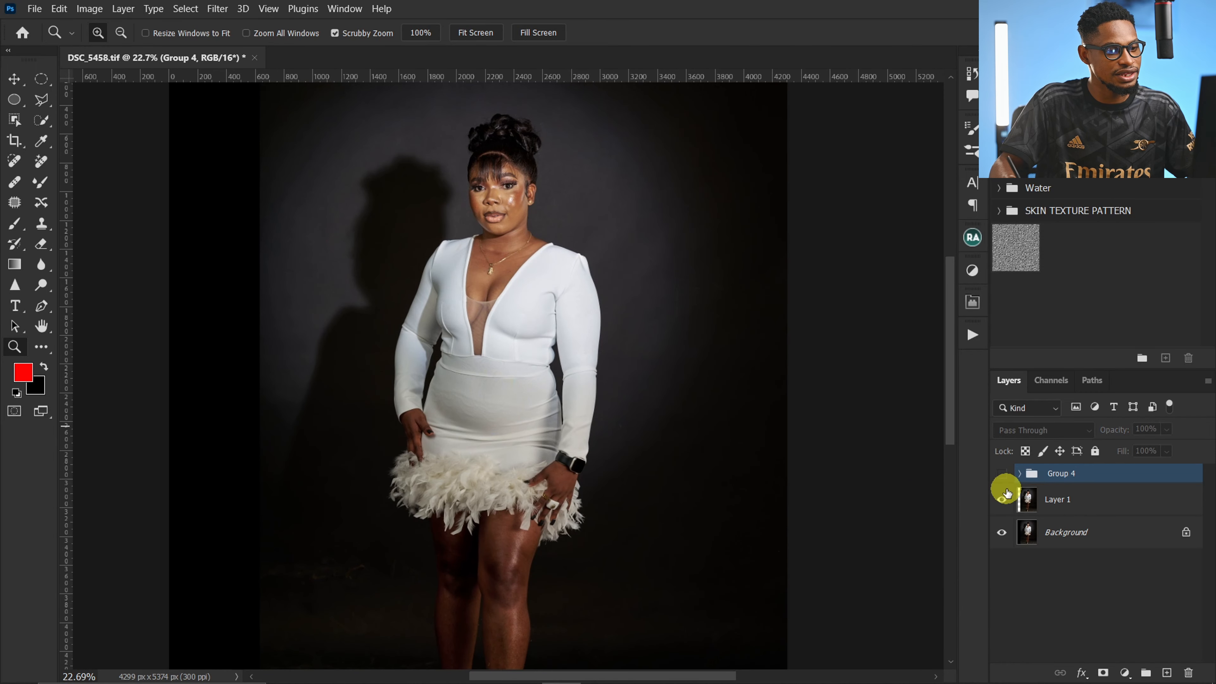
left_click(1003, 474)
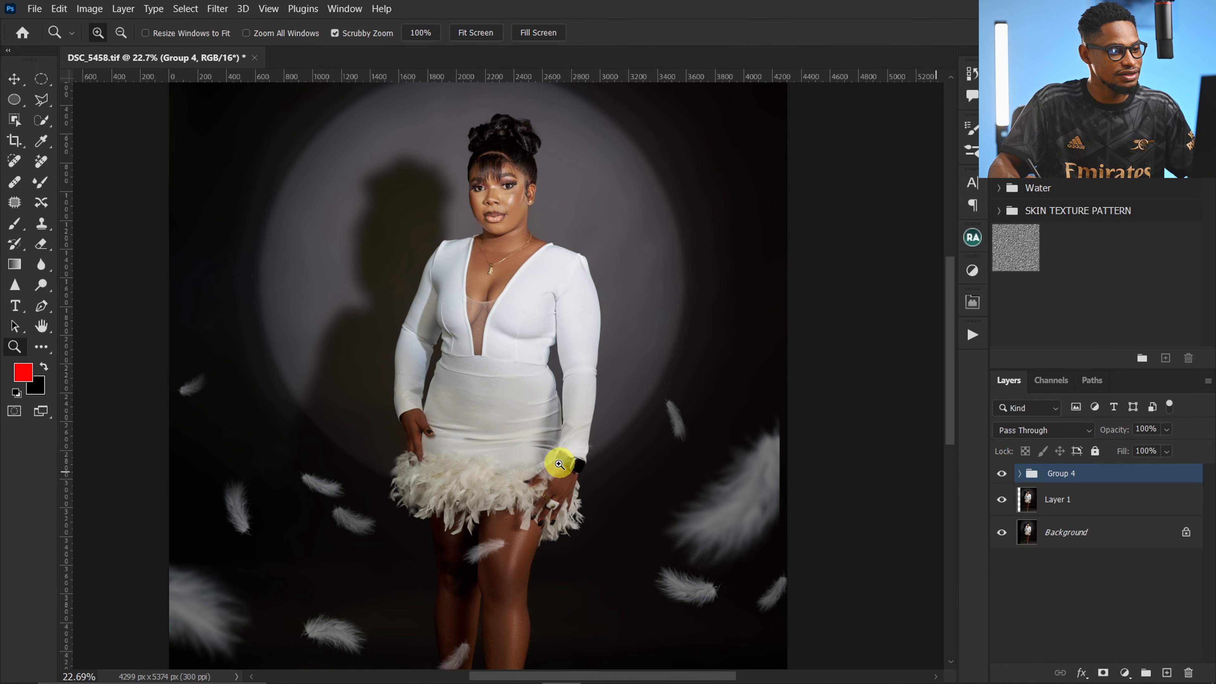
left_click_drag(559, 463, 511, 479)
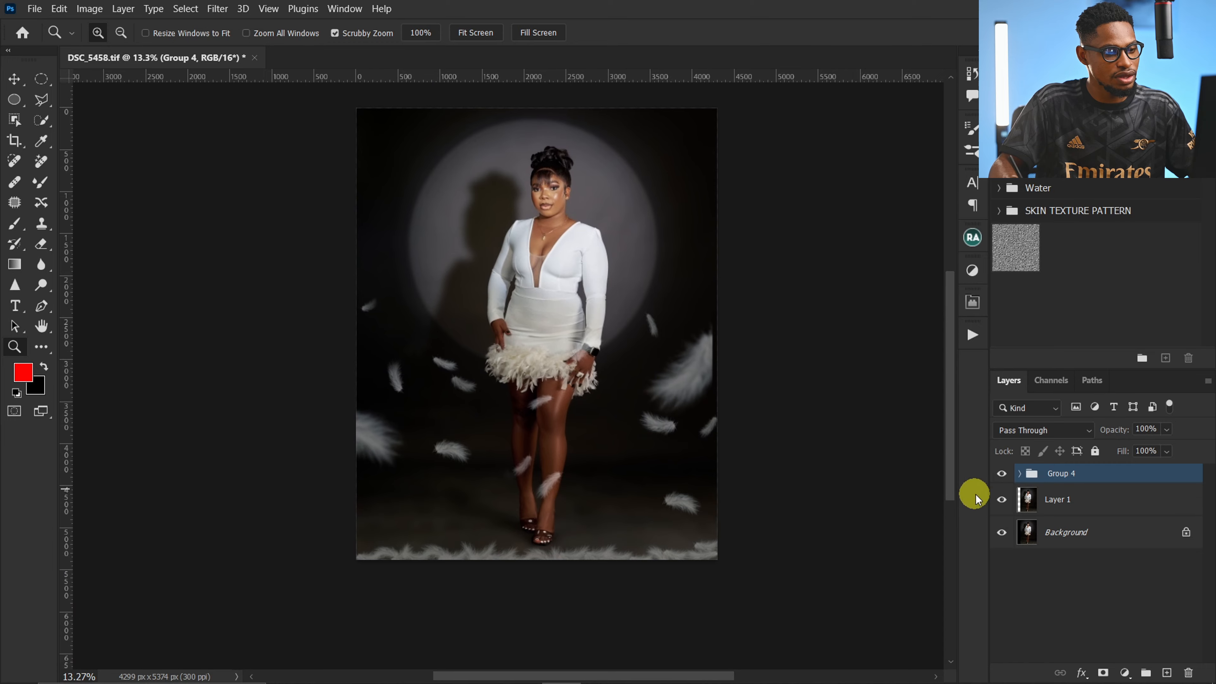
left_click(1001, 473)
left_click(1002, 475)
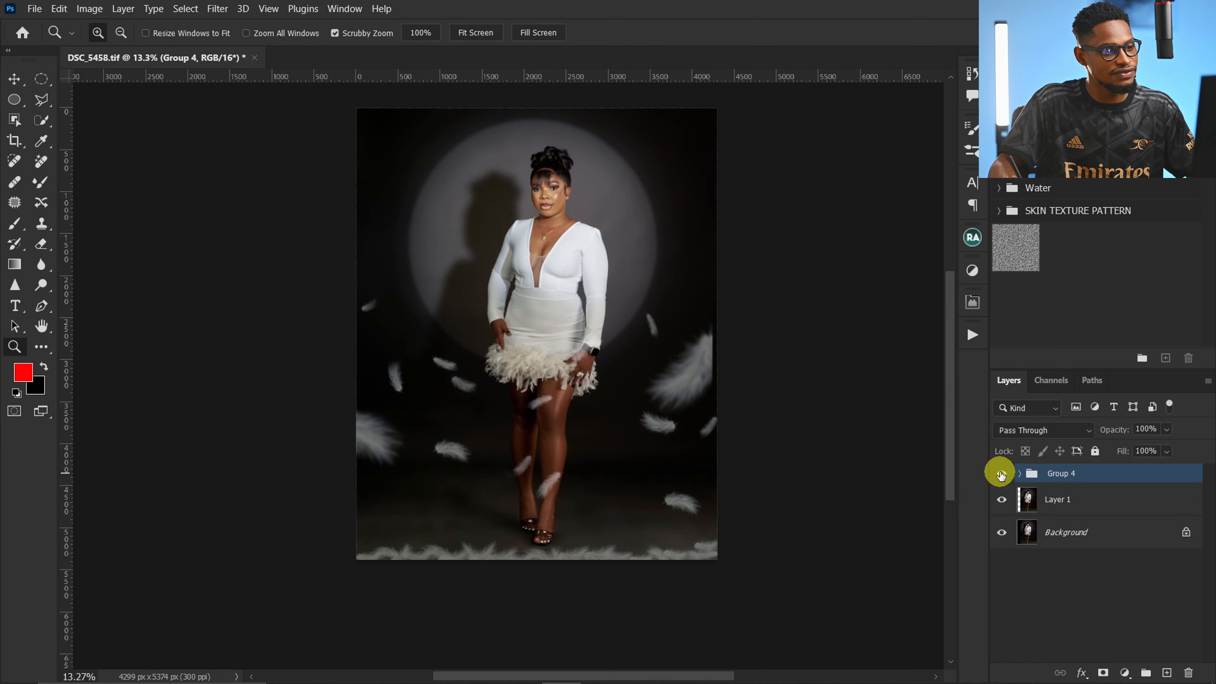